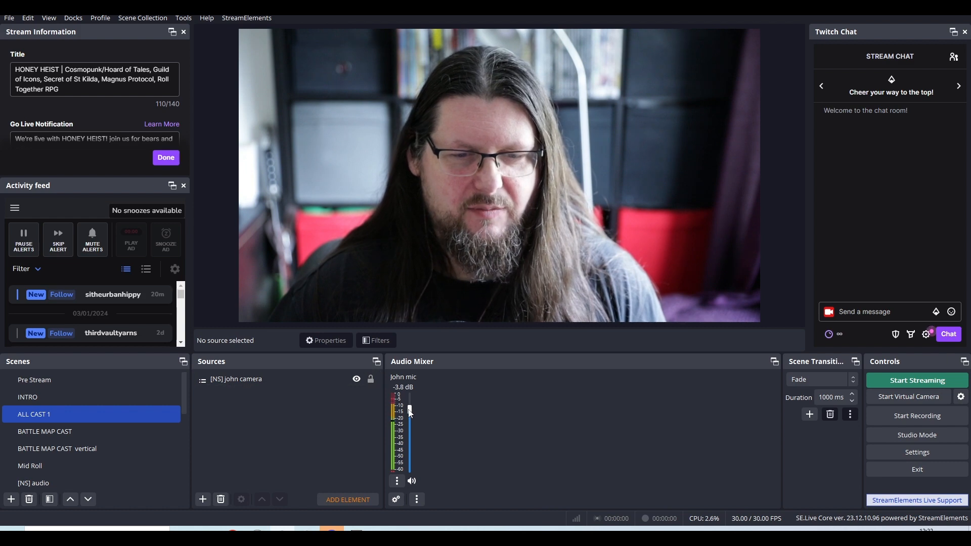
Set the John mic volume to -3.4 dB and review the mic's settings in Advanced Audio Properties.
{"action": "left_click_drag", "start_coordinate": [410, 406], "coordinate": [410, 409]}
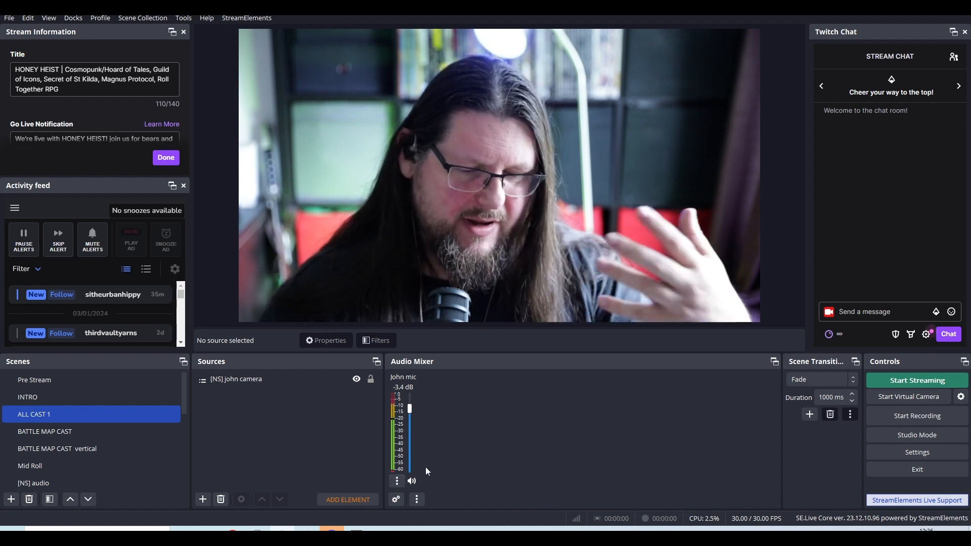
{"action": "left_click", "coordinate": [397, 500]}
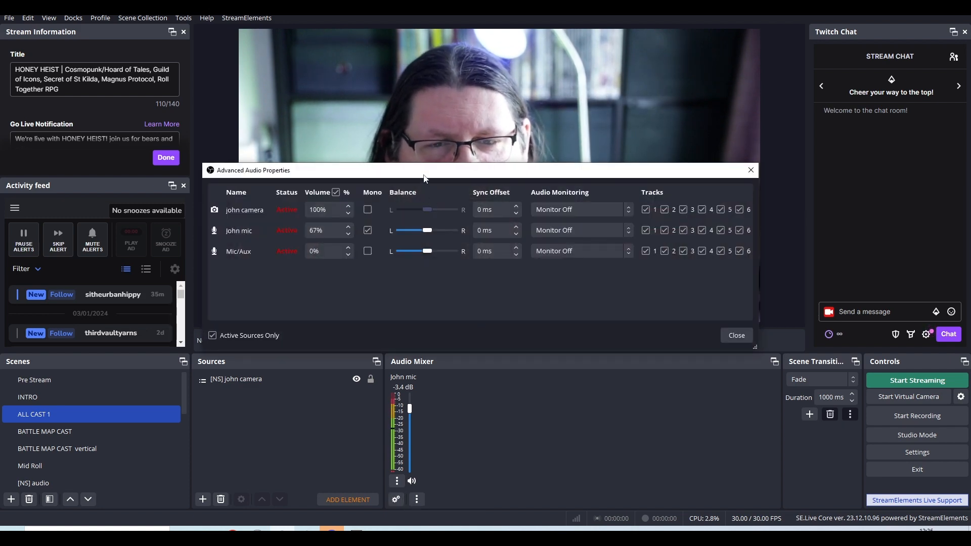
{"action": "mouse_move", "coordinate": [423, 174]}
{"action": "left_mouse_down"}
{"action": "mouse_move", "coordinate": [494, 162]}
{"action": "mouse_move", "coordinate": [424, 180]}
{"action": "left_mouse_up"}
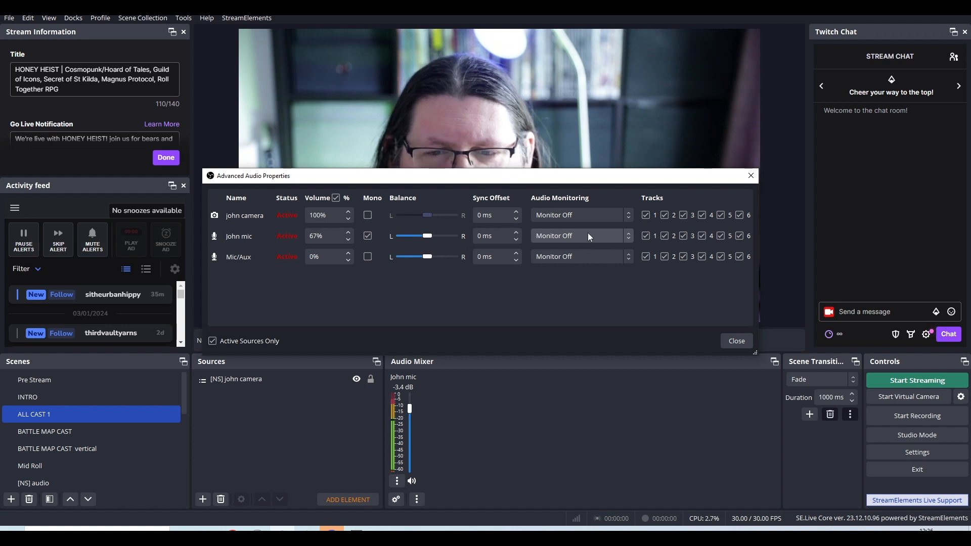
{"action": "left_click", "coordinate": [744, 340]}
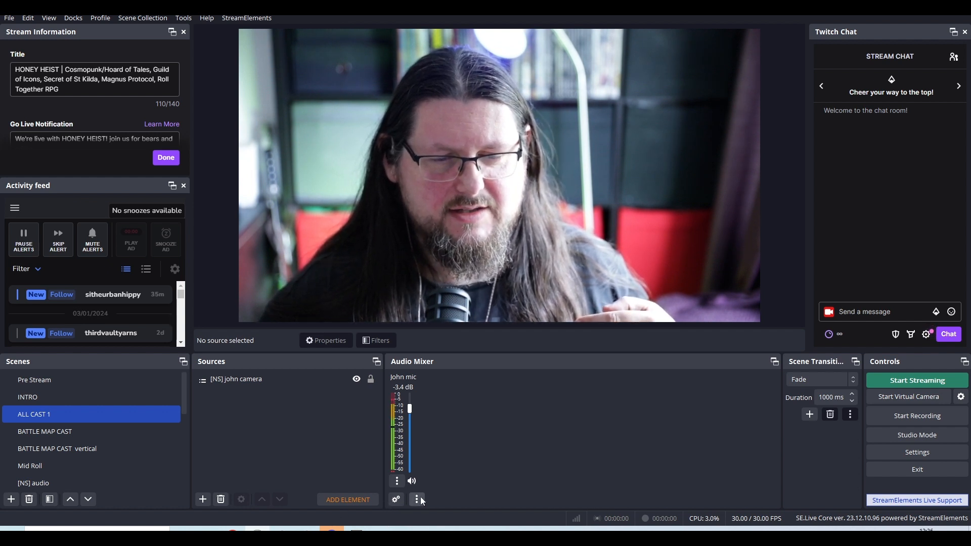
Open the John mic's audio filters and bring up the iZotope Alloy 2 plug-in interface, dismissing its Preset Manager.
{"action": "left_click", "coordinate": [397, 481]}
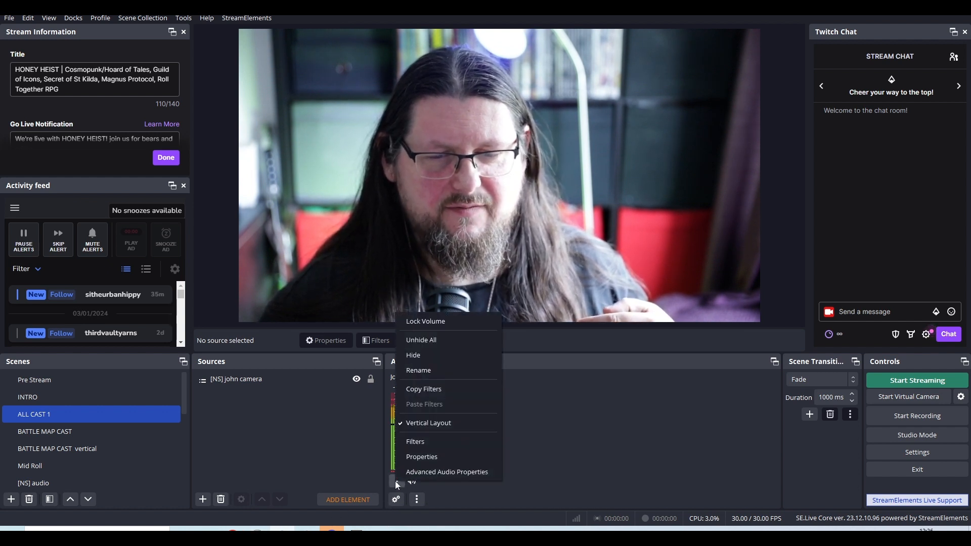
{"action": "left_click", "coordinate": [402, 441]}
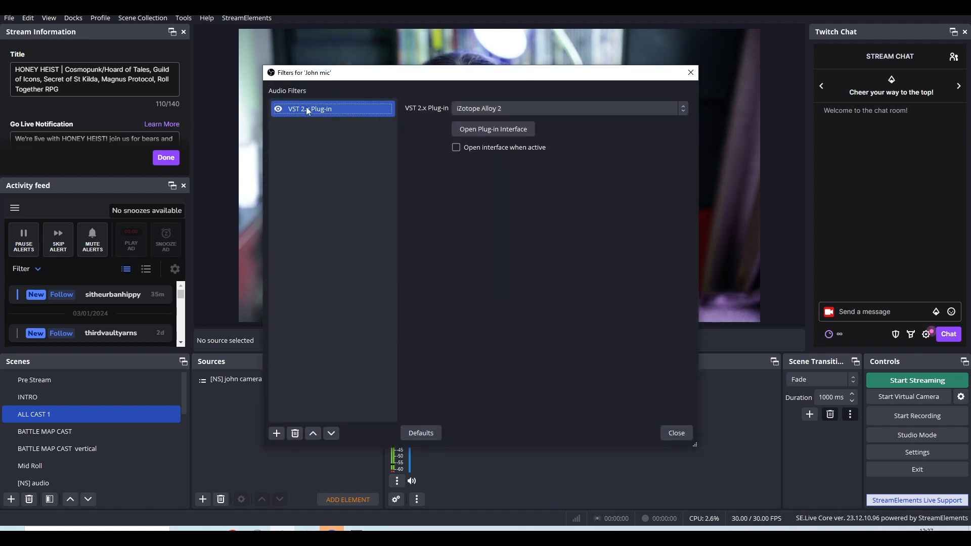
{"action": "left_click", "coordinate": [531, 109]}
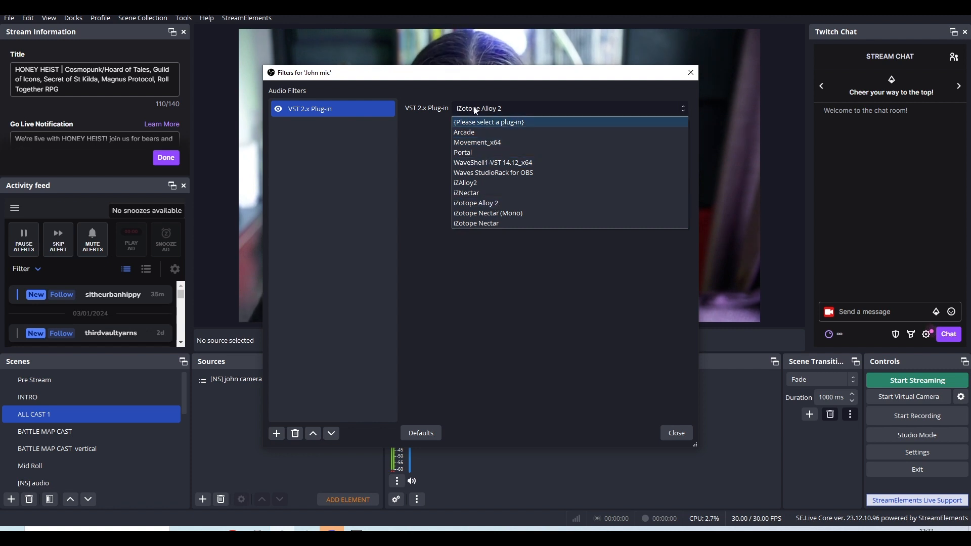
{"action": "left_click", "coordinate": [495, 101]}
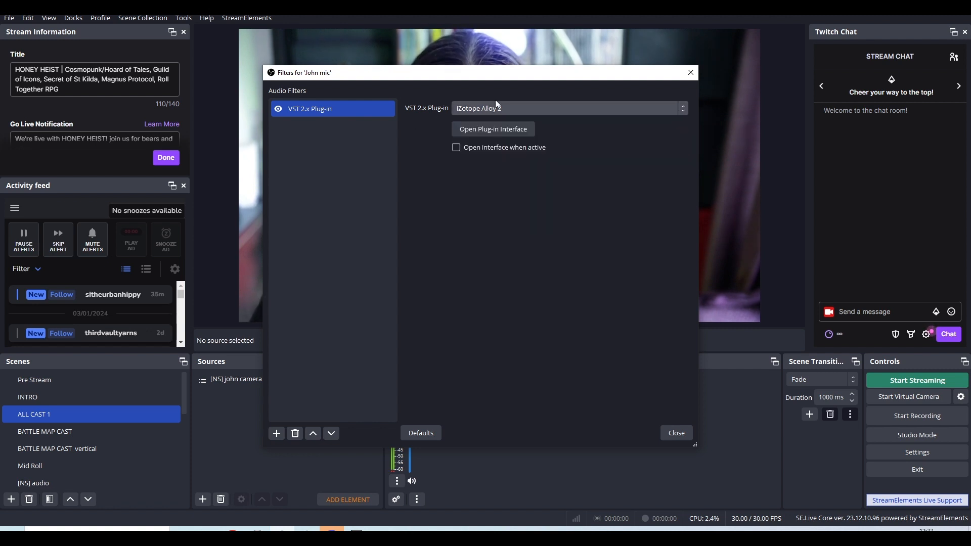
{"action": "left_click", "coordinate": [498, 131]}
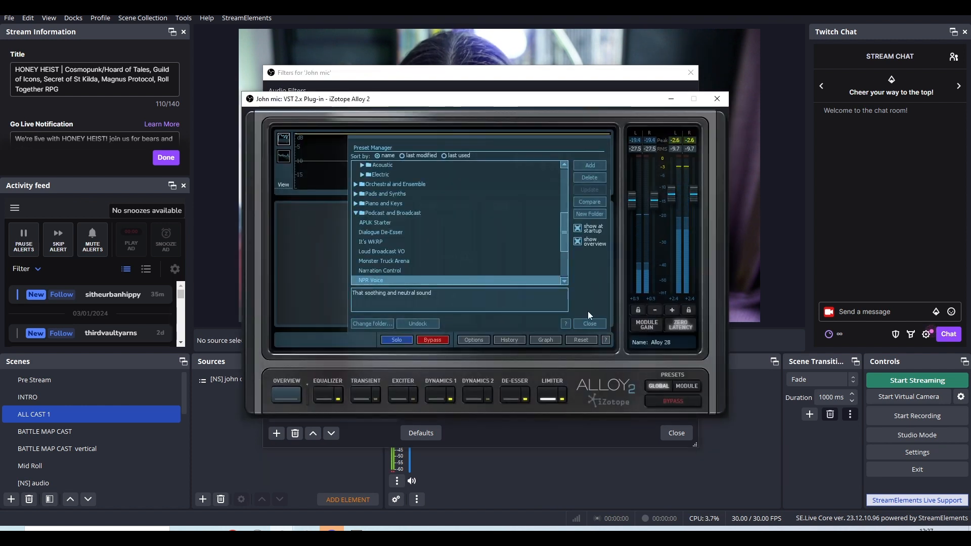
{"action": "left_click", "coordinate": [591, 319]}
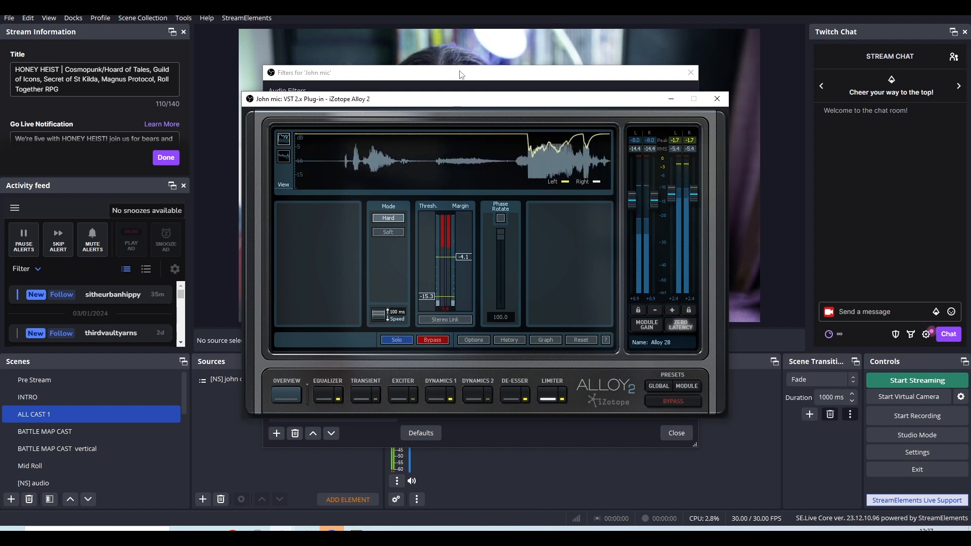
{"action": "left_click_drag", "start_coordinate": [467, 103], "coordinate": [462, 73]}
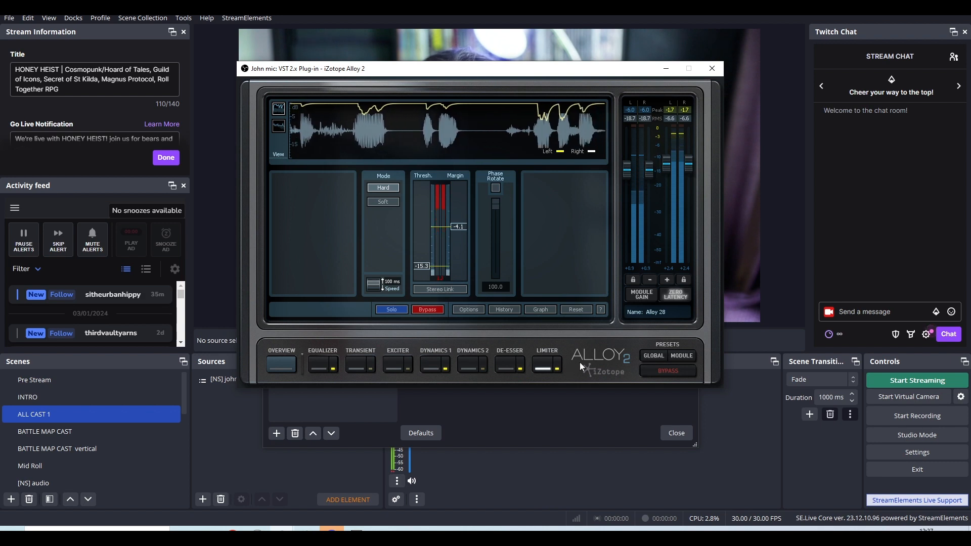
Examine the Alloy 2 equalizer module and toggle the global bypass on and off to compare the sound.
{"action": "left_click", "coordinate": [318, 363]}
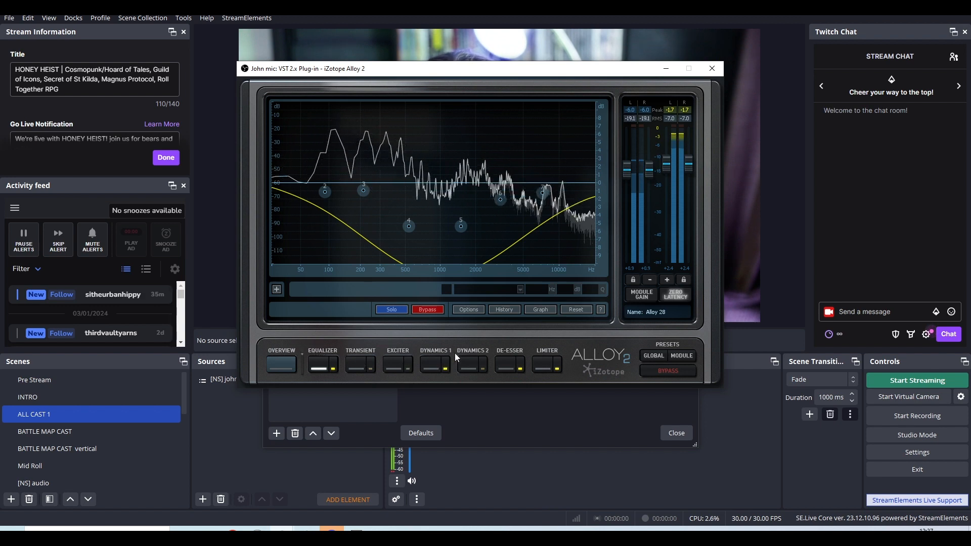
{"action": "left_click", "coordinate": [661, 369]}
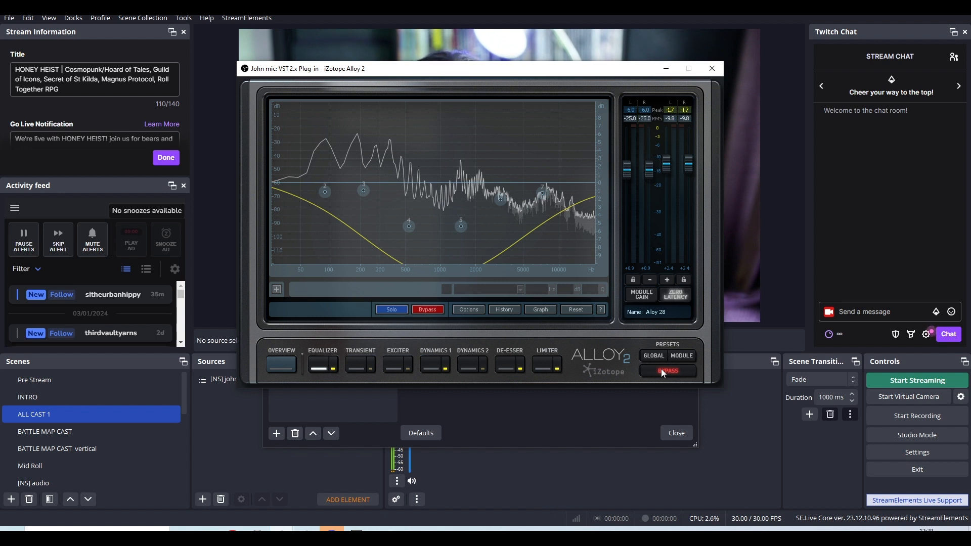
{"action": "left_click", "coordinate": [661, 369]}
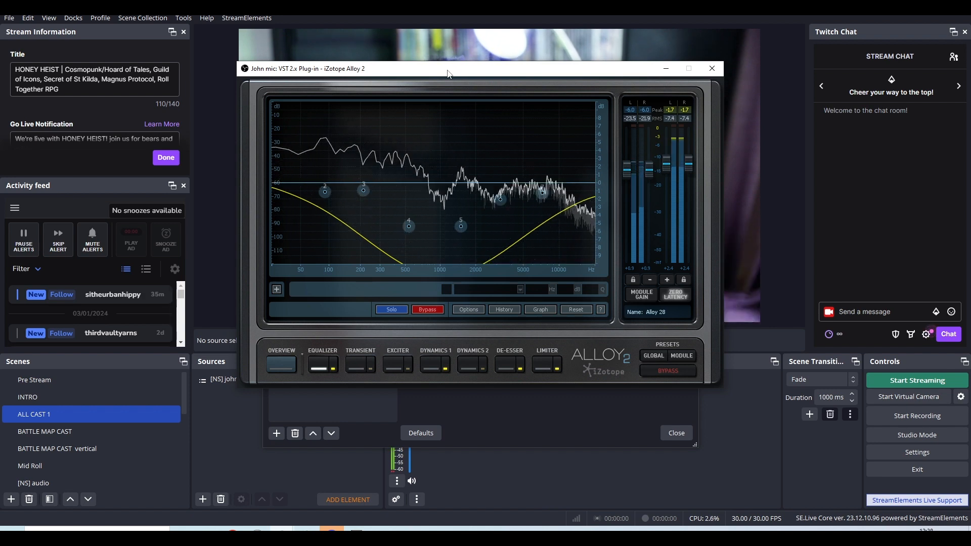
Reselect iZotope Alloy 2 as the VST plug-in, reopen its interface and look through the Podcast and Broadcast presets.
{"action": "left_click_drag", "start_coordinate": [447, 74], "coordinate": [829, 68]}
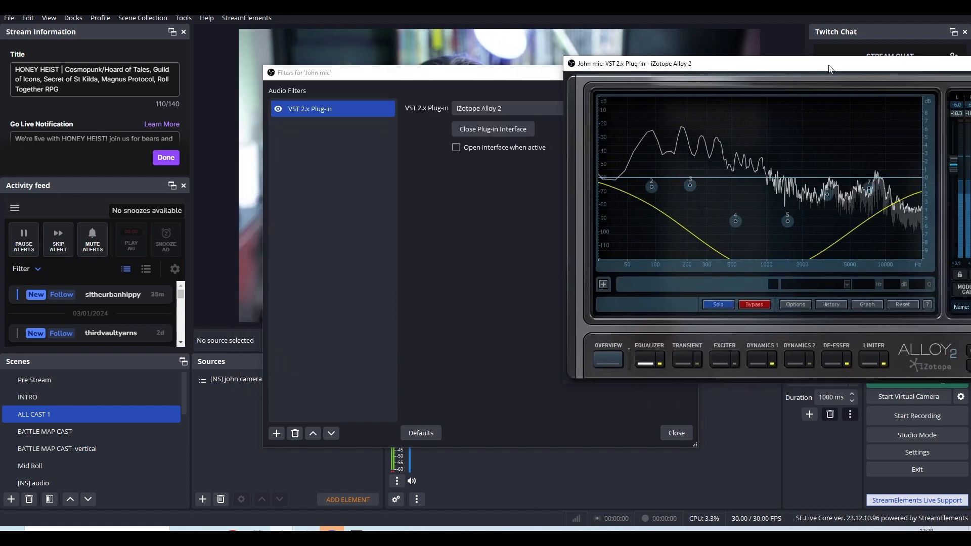
{"action": "left_click", "coordinate": [512, 105]}
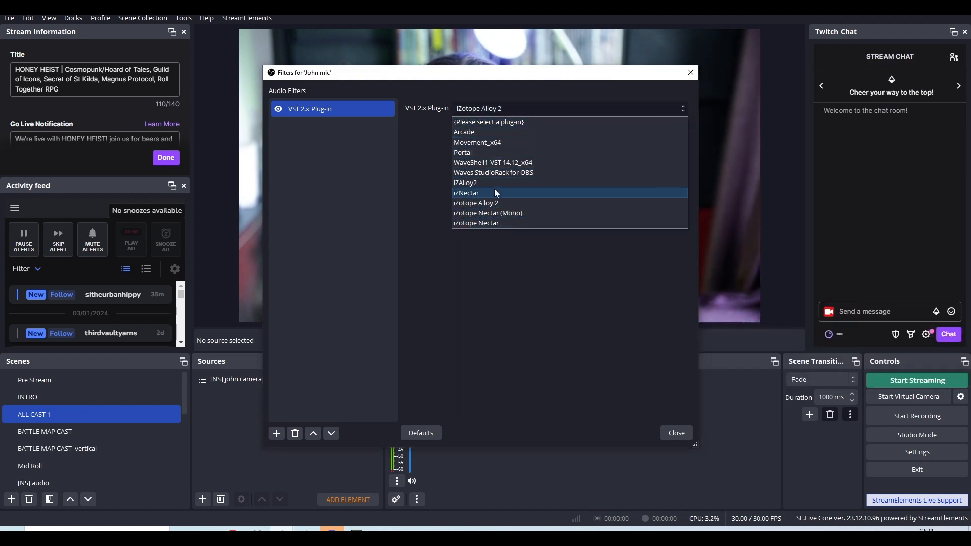
{"action": "left_click", "coordinate": [493, 202]}
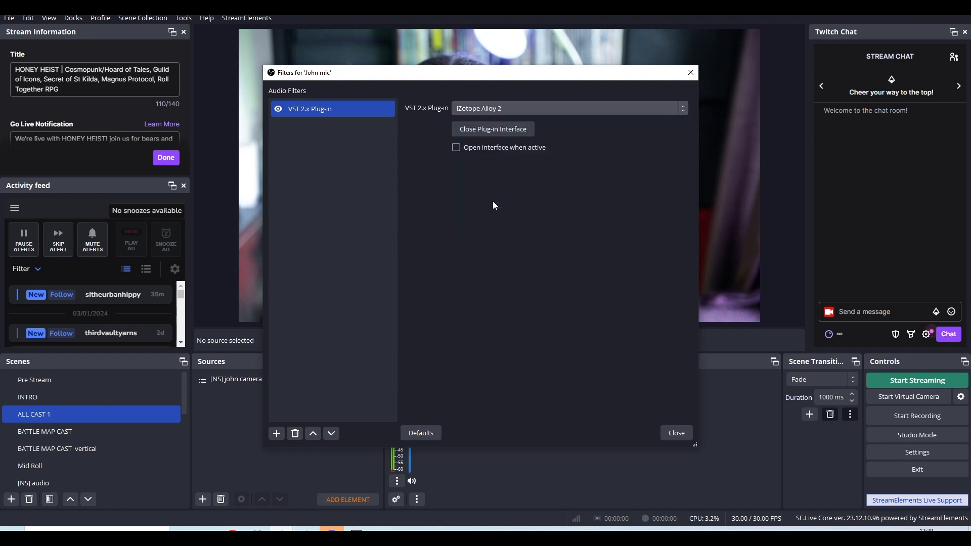
{"action": "left_click", "coordinate": [491, 128]}
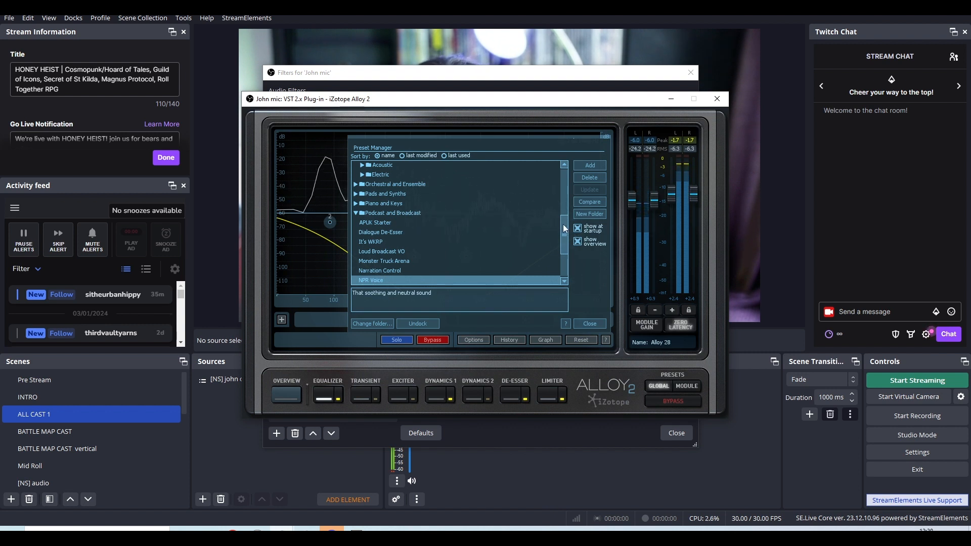
{"action": "mouse_move", "coordinate": [563, 224]}
{"action": "left_mouse_down"}
{"action": "mouse_move", "coordinate": [558, 183]}
{"action": "mouse_move", "coordinate": [560, 266]}
{"action": "mouse_move", "coordinate": [564, 177]}
{"action": "mouse_move", "coordinate": [568, 253]}
{"action": "mouse_move", "coordinate": [565, 220]}
{"action": "left_mouse_up"}
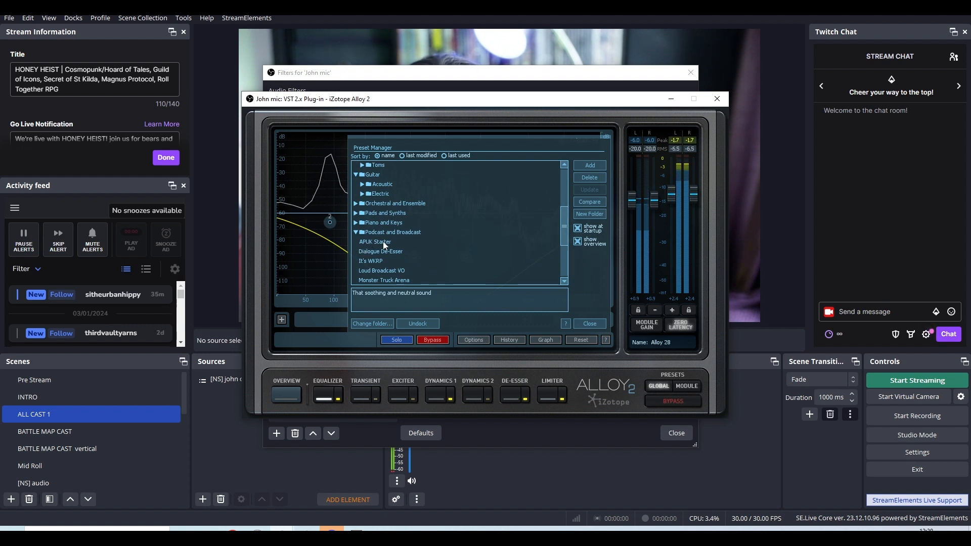
{"action": "left_click", "coordinate": [590, 324]}
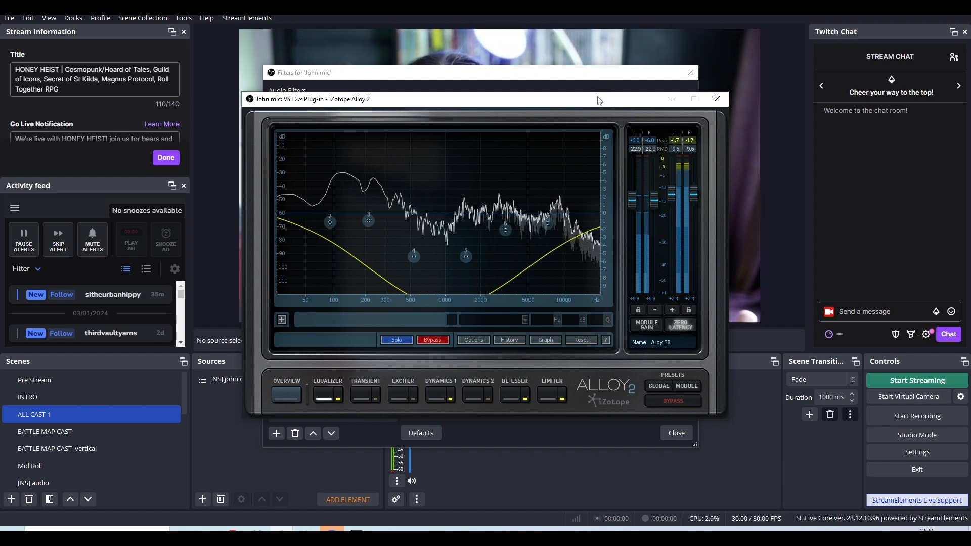
Examine the compressor and gate settings in Alloy 2's Dynamics 1 module and close the plug-in window.
{"action": "left_click_drag", "start_coordinate": [598, 100], "coordinate": [582, 114]}
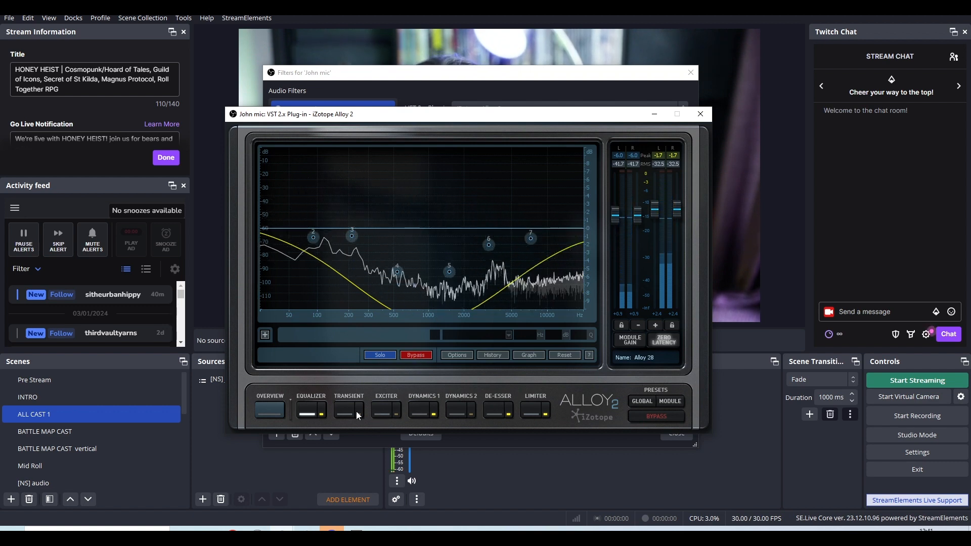
{"action": "left_click", "coordinate": [422, 410]}
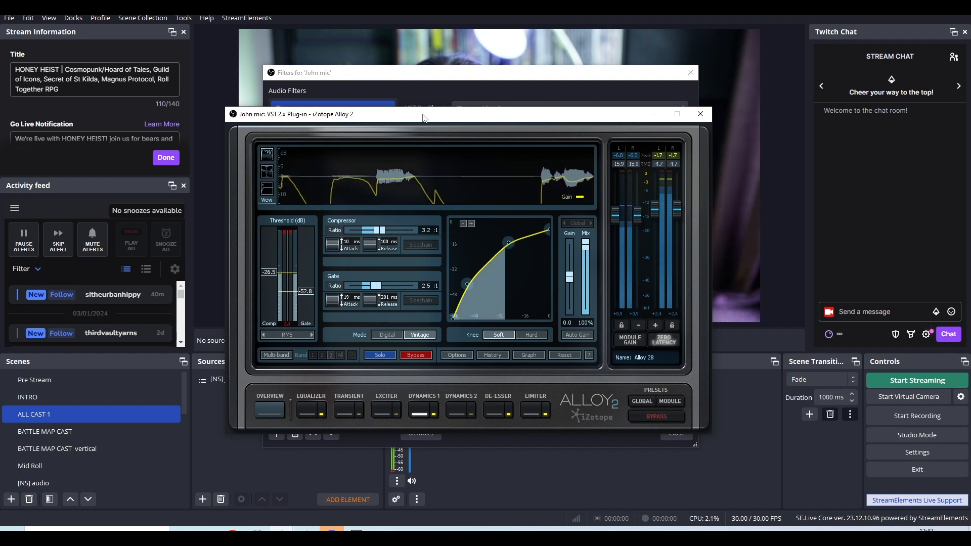
{"action": "left_click", "coordinate": [701, 114]}
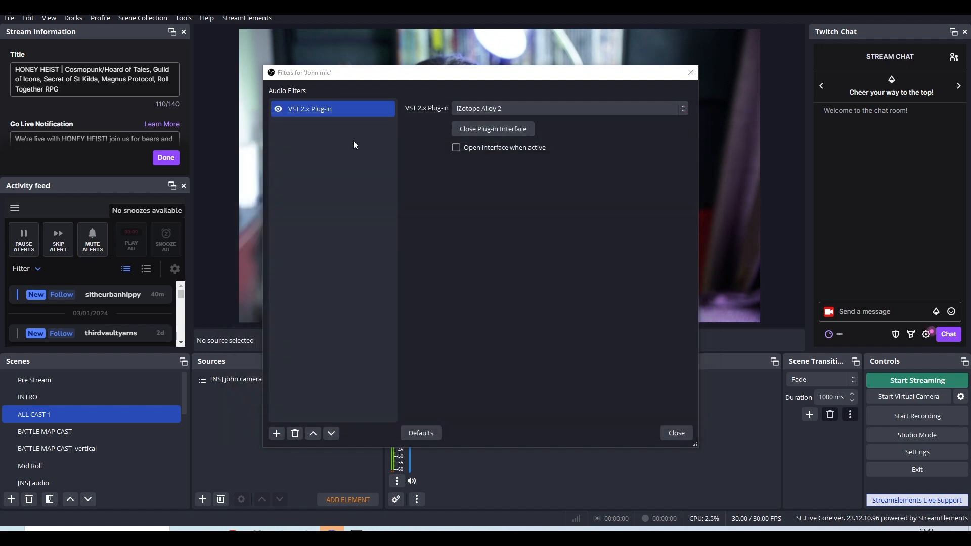
Add a Noise Gate filter to the John mic and review its threshold and timing settings.
{"action": "right_click", "coordinate": [298, 151]}
{"action": "left_click", "coordinate": [285, 281]}
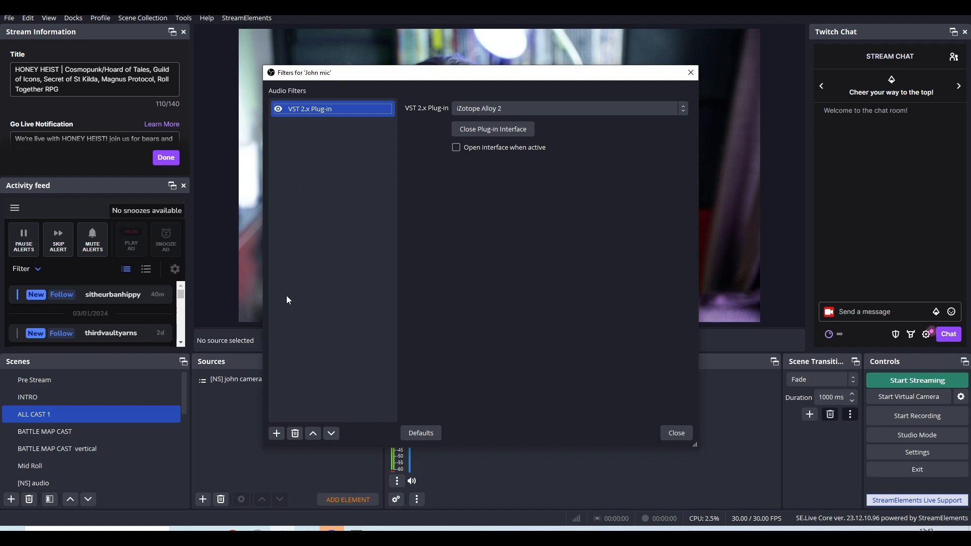
{"action": "left_click", "coordinate": [279, 435]}
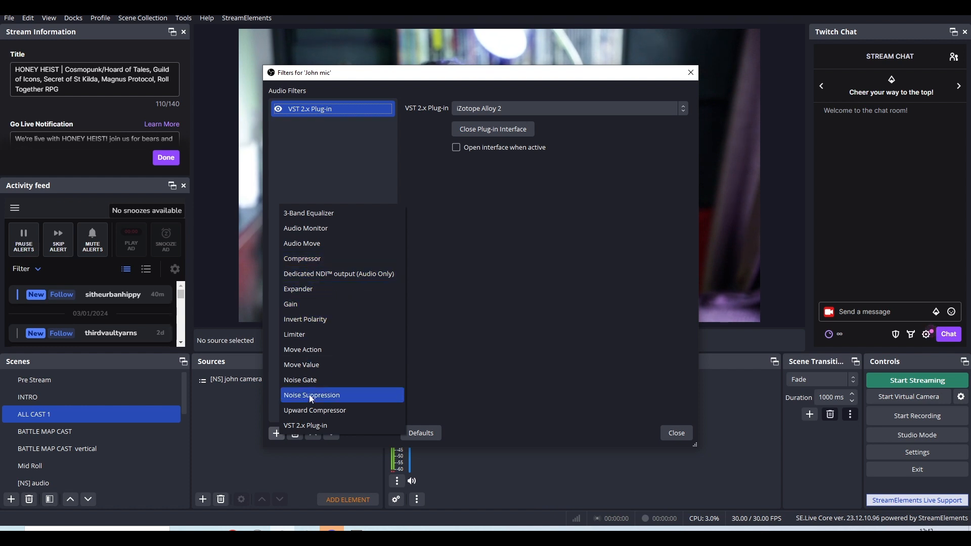
{"action": "left_click", "coordinate": [310, 375]}
{"action": "left_click", "coordinate": [463, 277]}
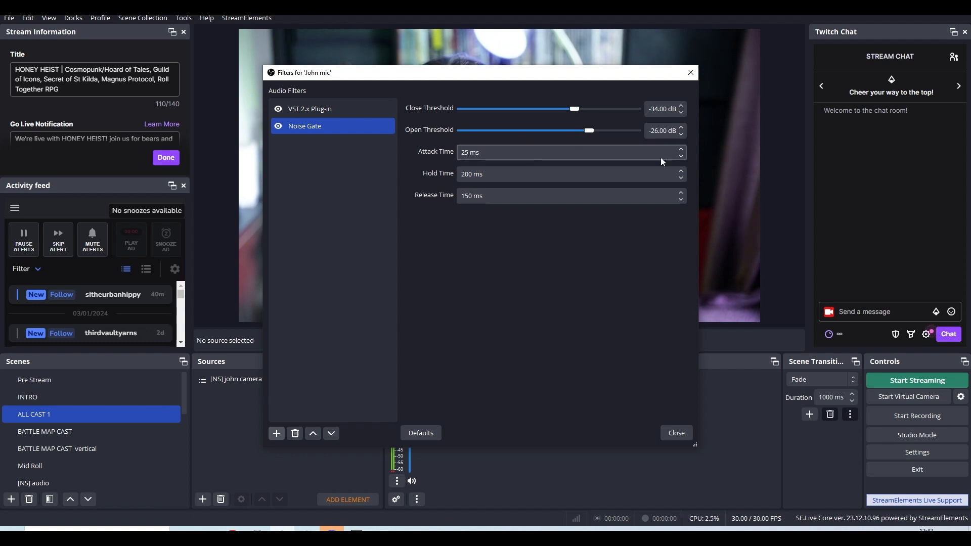
{"action": "left_click", "coordinate": [625, 157]}
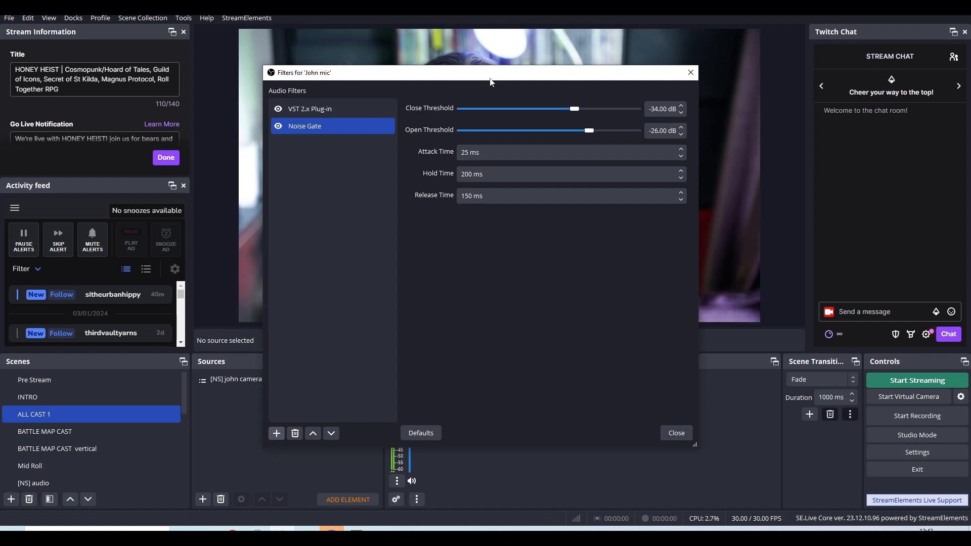
Remove the Noise Gate filter from the John mic.
{"action": "right_click", "coordinate": [300, 127]}
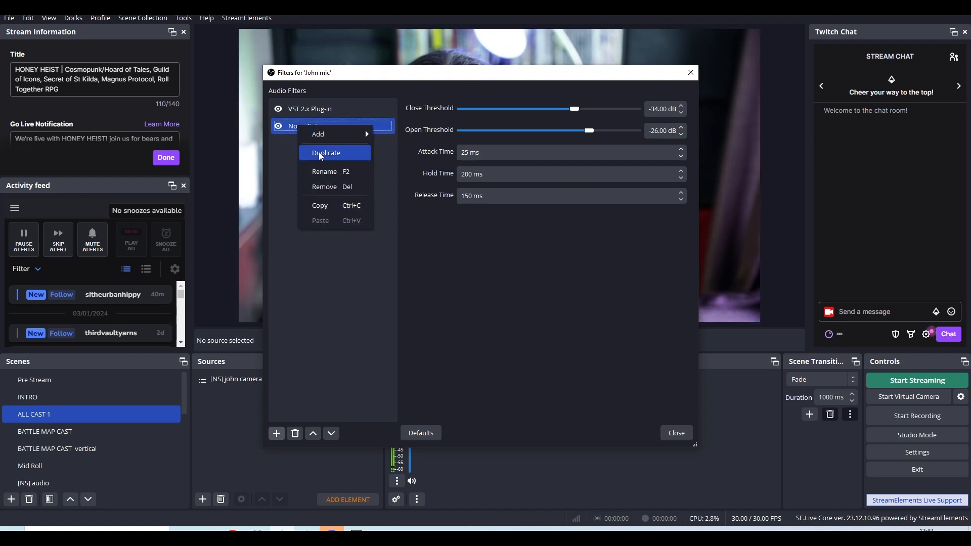
{"action": "left_click", "coordinate": [320, 187]}
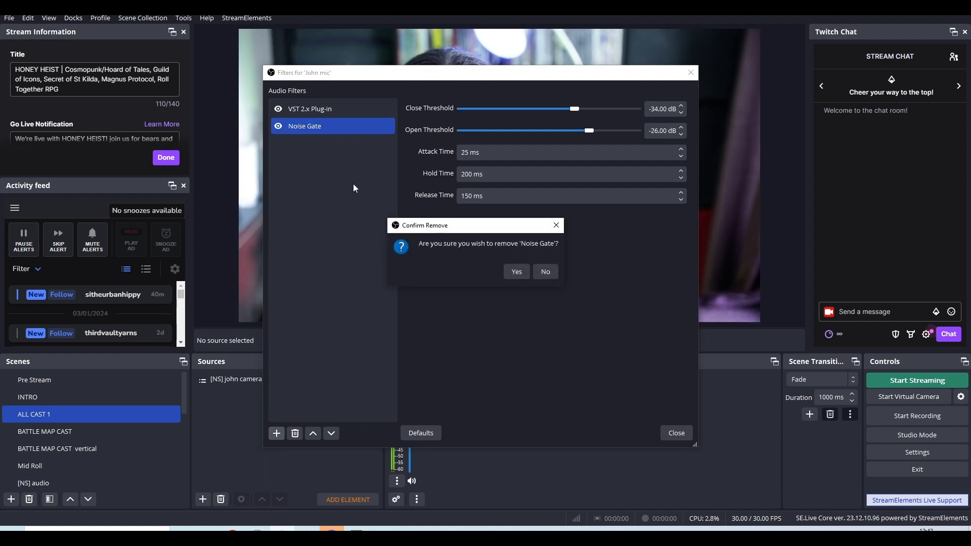
{"action": "left_click", "coordinate": [517, 271]}
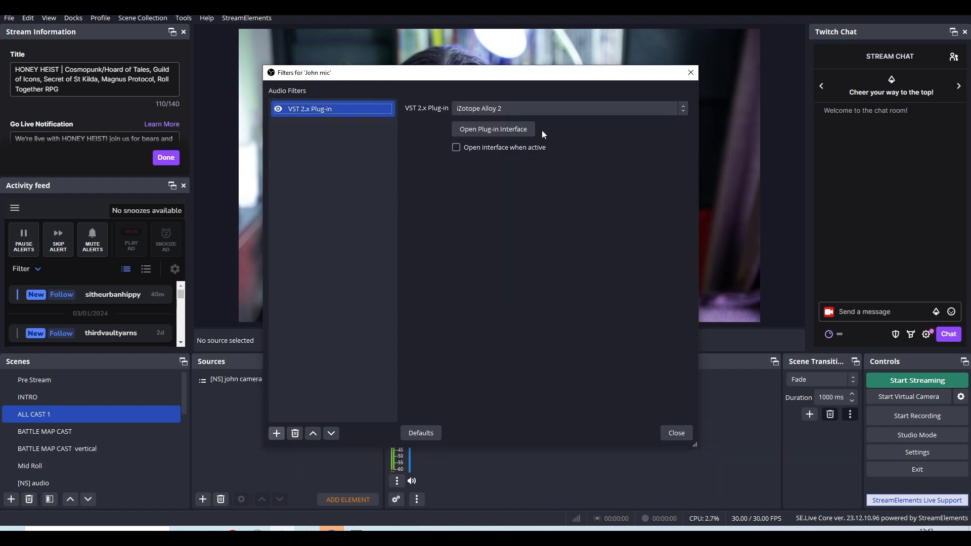
Reopen the Alloy 2 interface to review the Dynamics 1 compressor and gate, and close the window.
{"action": "left_click", "coordinate": [504, 131]}
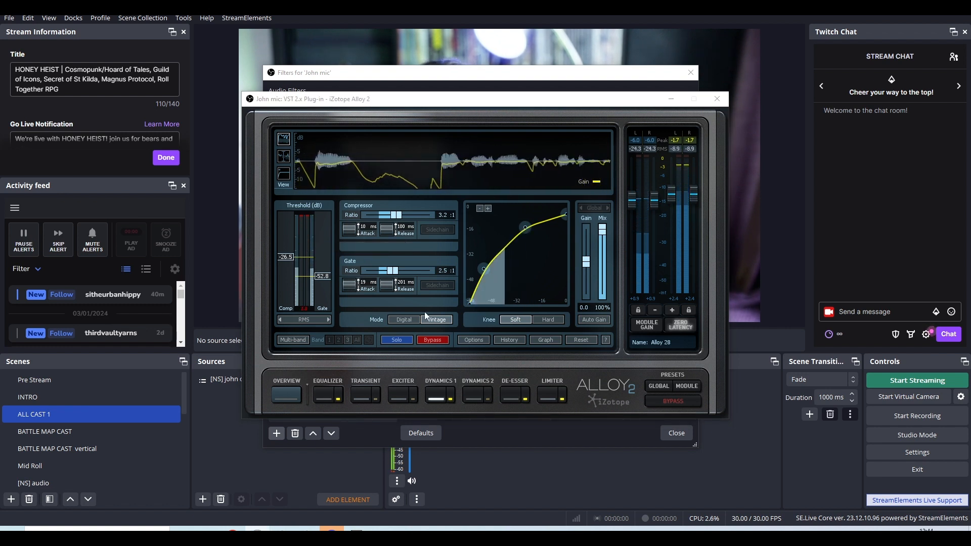
{"action": "left_click_drag", "start_coordinate": [505, 104], "coordinate": [504, 135]}
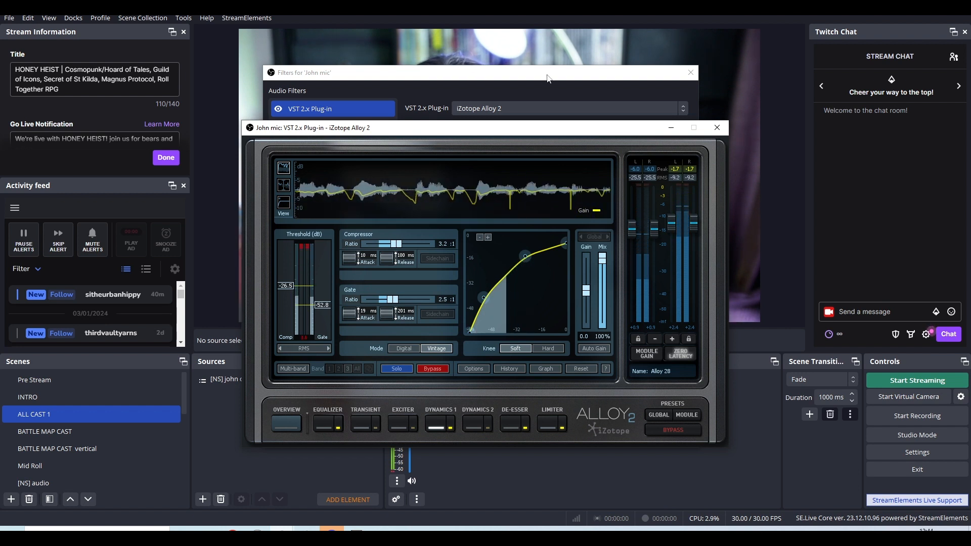
{"action": "left_click", "coordinate": [717, 127]}
Arrange the John mic Filters window and a reopened Alloy 2 interface side by side, with the Preset Manager dismissed.
{"action": "left_click_drag", "start_coordinate": [454, 72], "coordinate": [228, 138]}
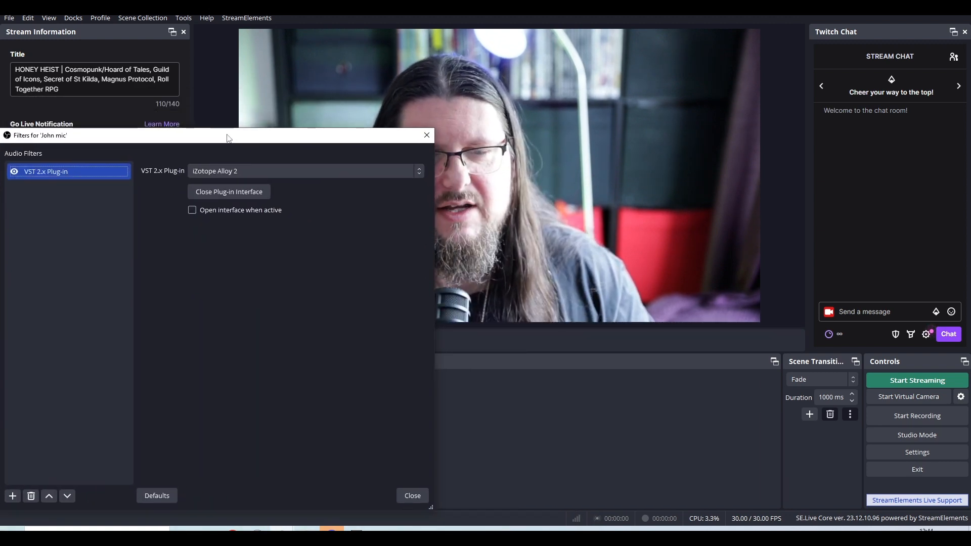
{"action": "left_click", "coordinate": [257, 196]}
{"action": "left_click", "coordinate": [257, 196]}
{"action": "left_click_drag", "start_coordinate": [521, 104], "coordinate": [824, 160]}
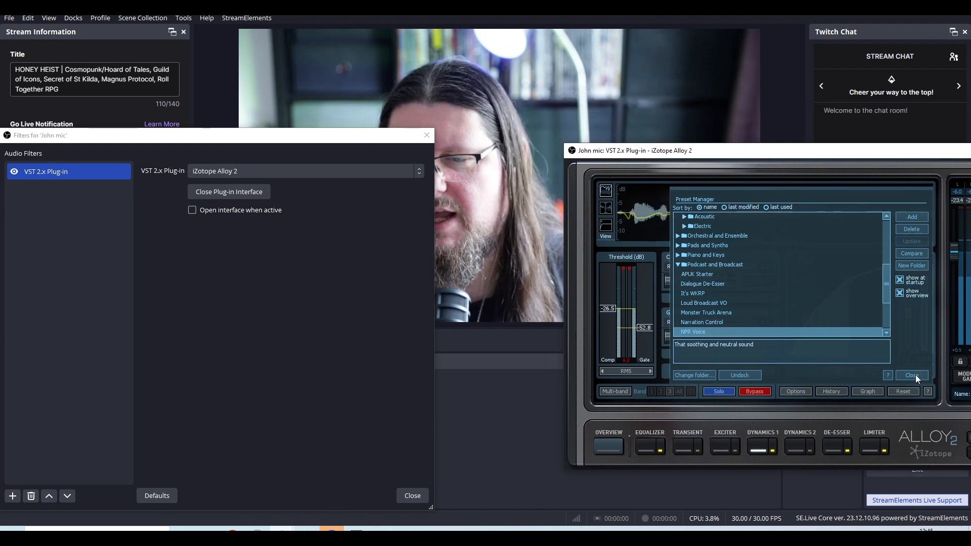
{"action": "left_click", "coordinate": [913, 375]}
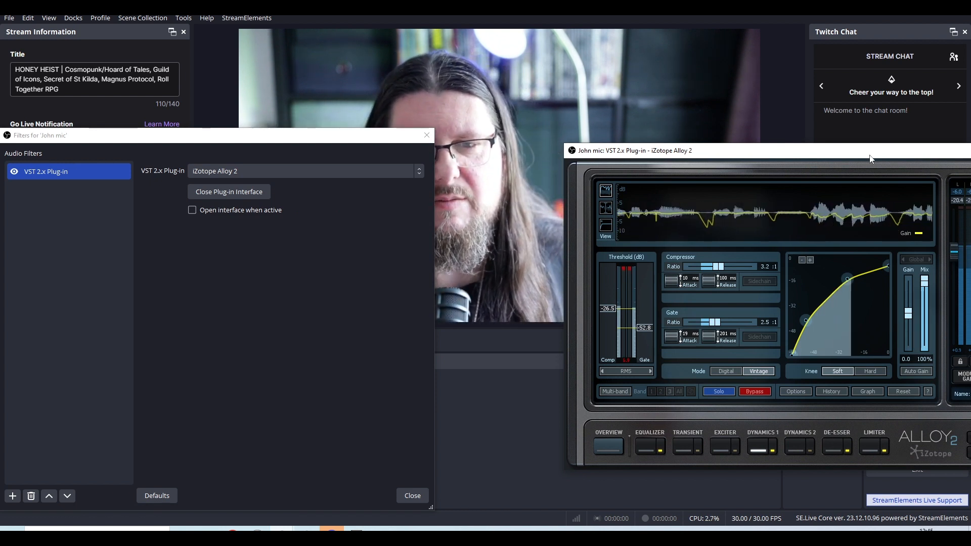
Narrow the John mic Filters window and place the reopened Alloy 2 interface beside the webcam preview, with the Preset Manager dismissed.
{"action": "left_click_drag", "start_coordinate": [433, 341], "coordinate": [311, 347]}
{"action": "left_click", "coordinate": [254, 193]}
{"action": "left_click", "coordinate": [256, 196]}
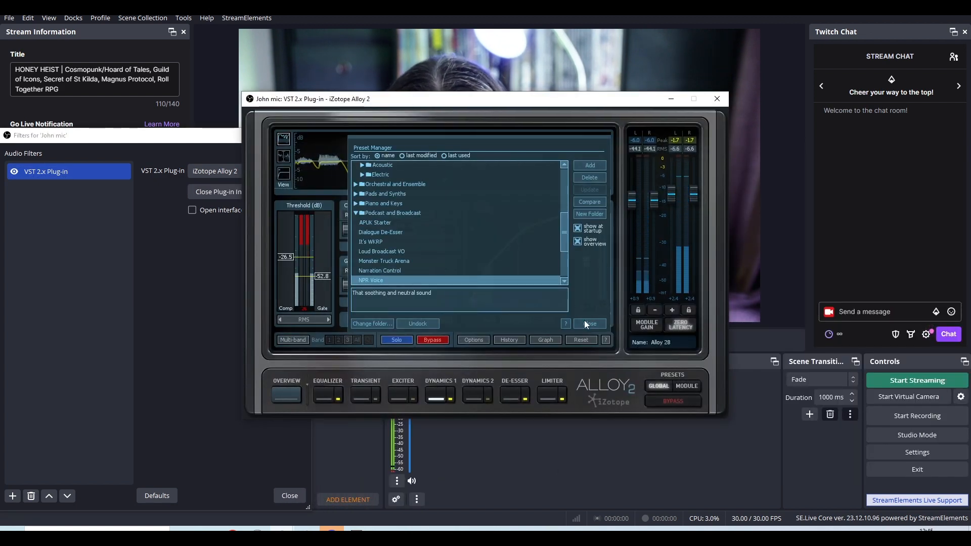
{"action": "left_click", "coordinate": [584, 320]}
{"action": "left_click_drag", "start_coordinate": [455, 102], "coordinate": [739, 123]}
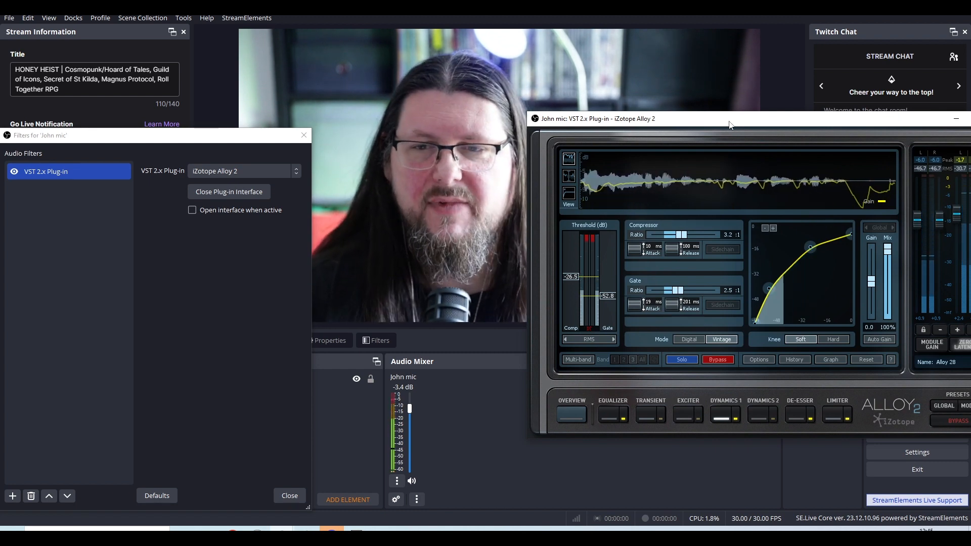
{"action": "mouse_move", "coordinate": [728, 125]}
{"action": "left_mouse_down"}
{"action": "mouse_move", "coordinate": [693, 128]}
{"action": "mouse_move", "coordinate": [719, 127]}
{"action": "left_mouse_up"}
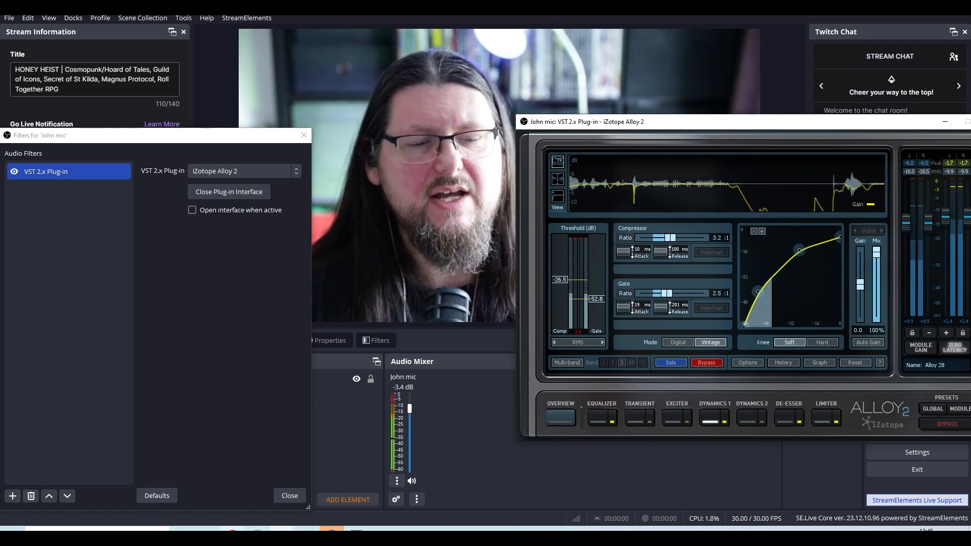
Switch to the "training part 2" document in Chrome to show its vocal compression cheatsheet link, and move the window out of view.
{"action": "mouse_move", "coordinate": [232, 530]}
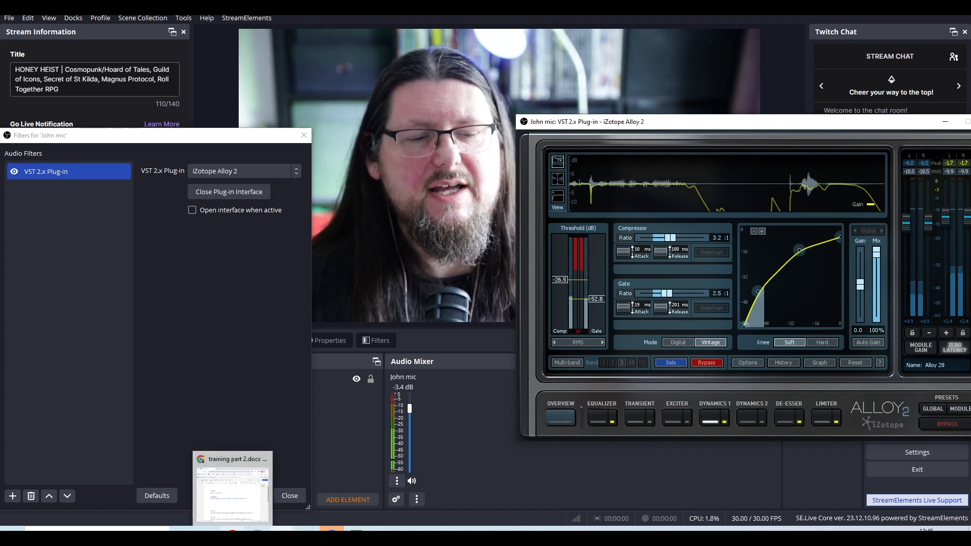
{"action": "left_click", "coordinate": [241, 491]}
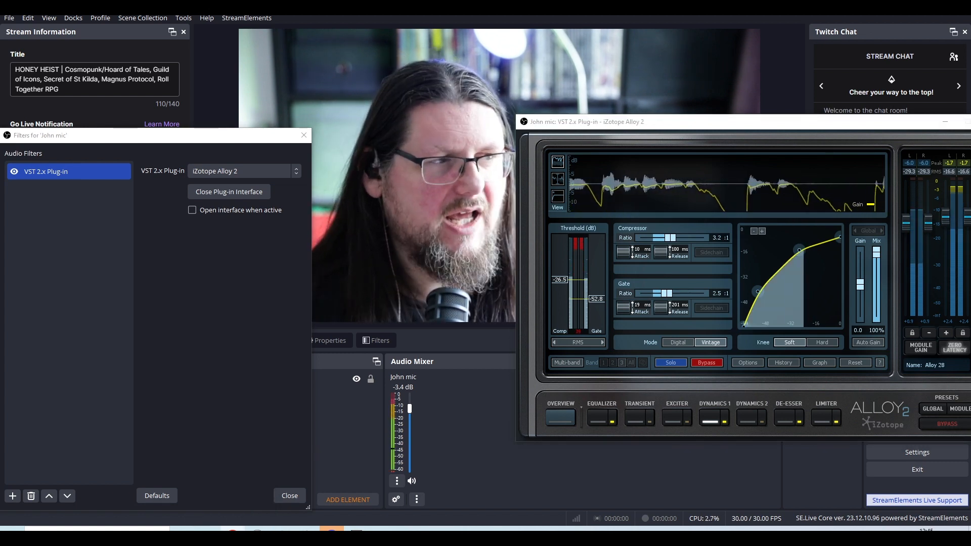
{"action": "left_click_drag", "start_coordinate": [0, 80], "coordinate": [457, 40]}
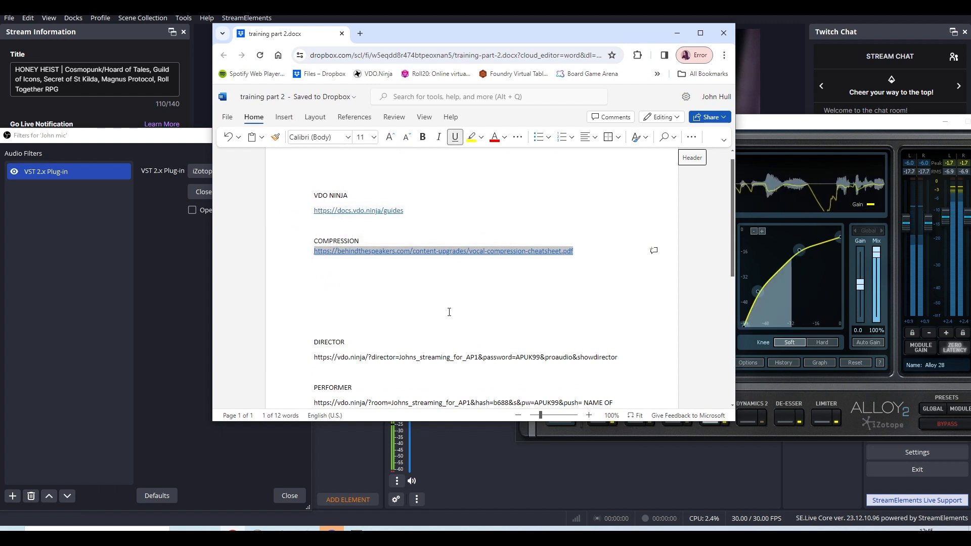
{"action": "left_click_drag", "start_coordinate": [490, 28], "coordinate": [384, 47]}
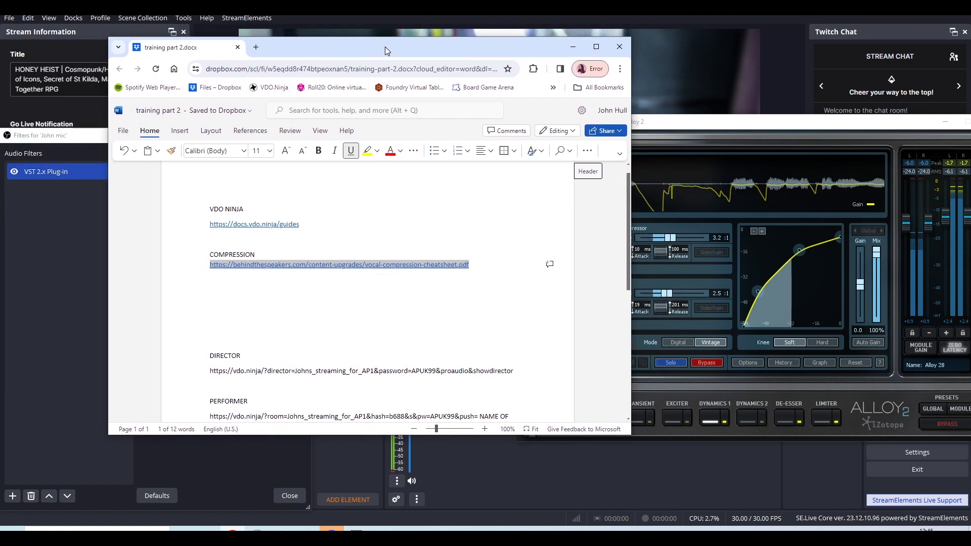
{"action": "left_click", "coordinate": [396, 293]}
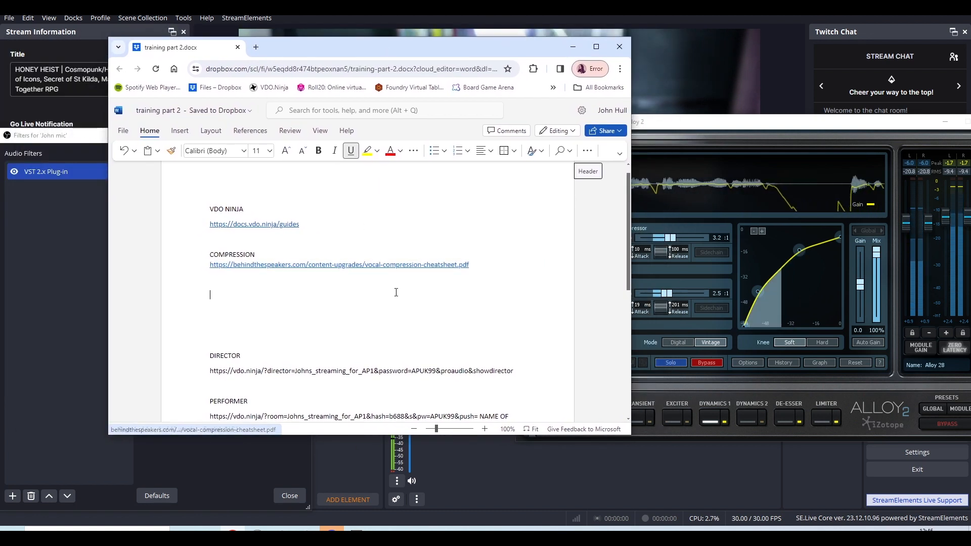
{"action": "left_click_drag", "start_coordinate": [441, 47], "coordinate": [0, 72]}
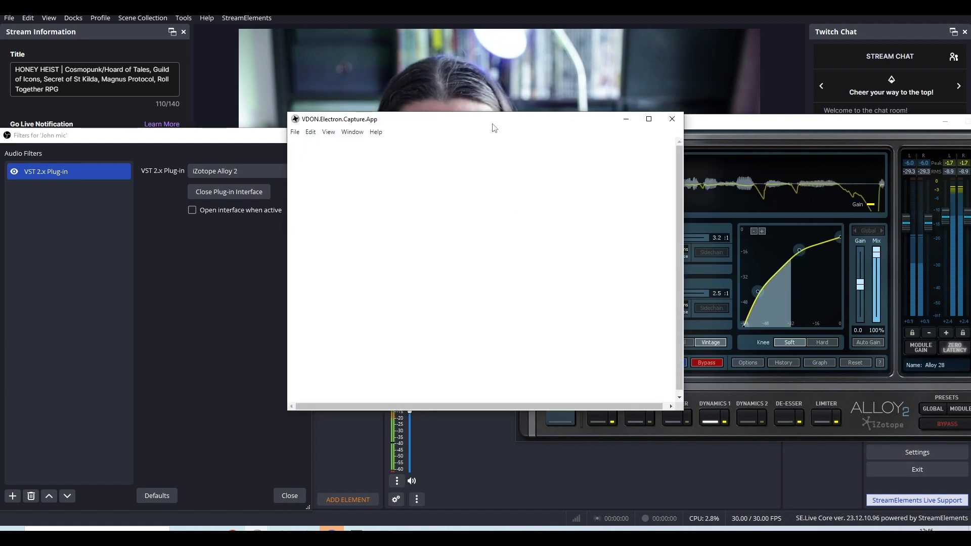
Close the blank VDON.Electron.Capture.App window and review the attack, threshold and ratio advice in the vocal compression cheatsheet PDF in Chrome.
{"action": "left_click_drag", "start_coordinate": [490, 126], "coordinate": [348, 132]}
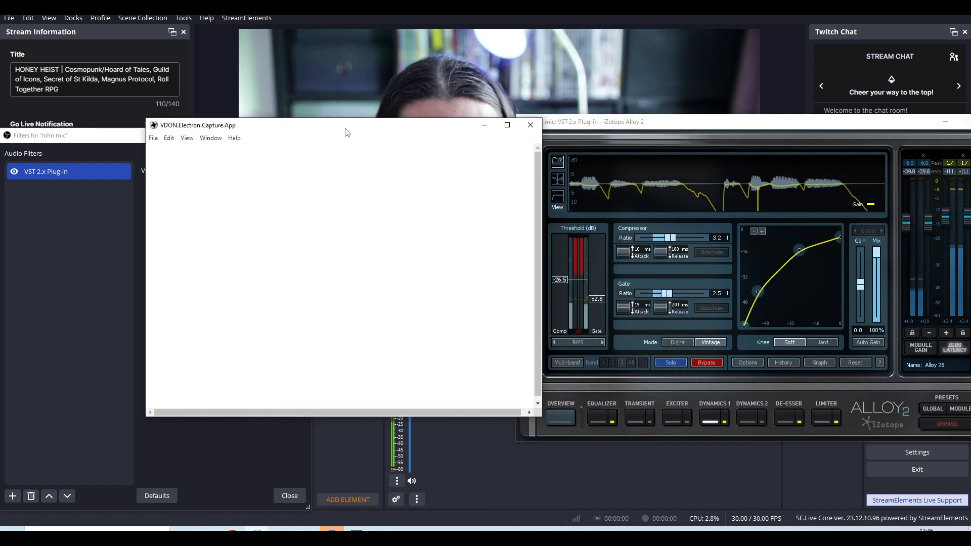
{"action": "left_click", "coordinate": [531, 125]}
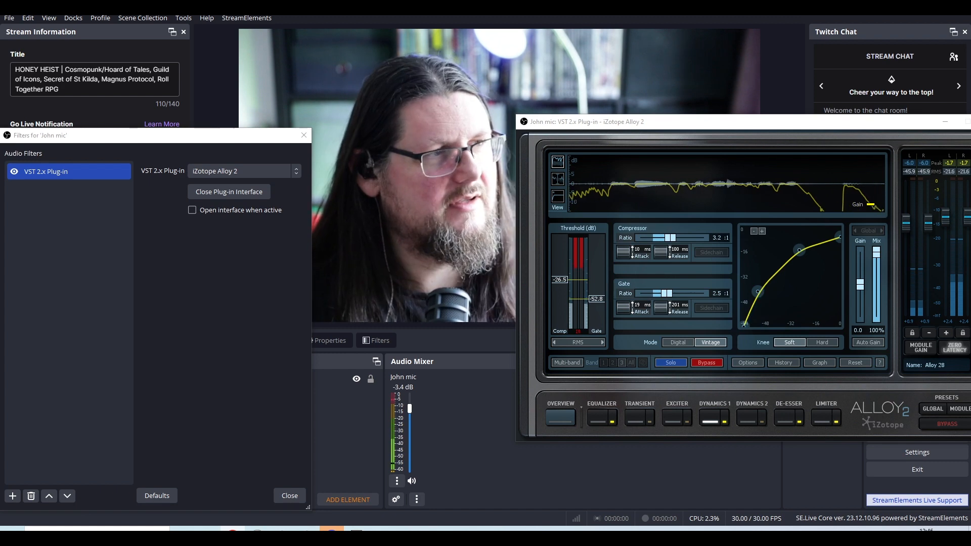
{"action": "left_click_drag", "start_coordinate": [0, 269], "coordinate": [475, 47]}
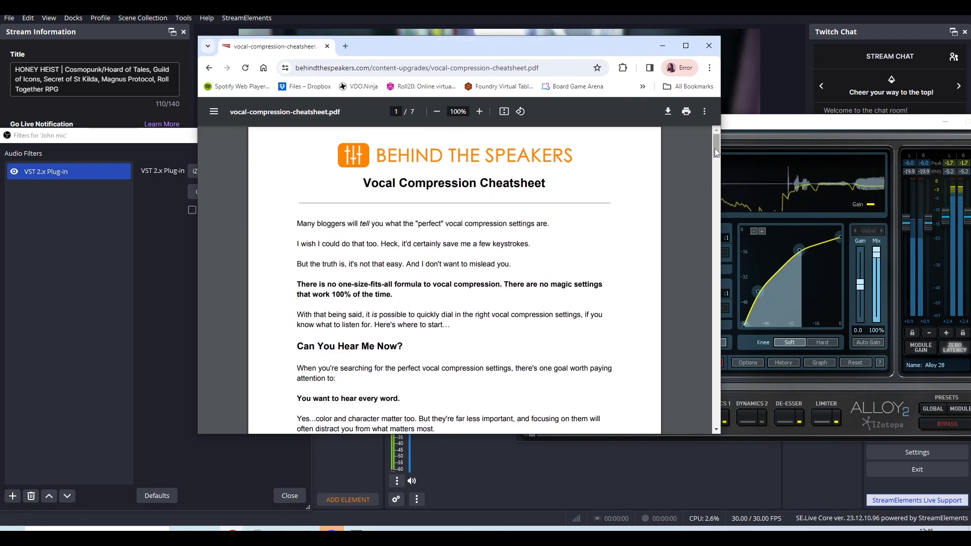
{"action": "scroll", "coordinate": [715, 152], "scroll_direction": "down", "scroll_amount": 5}
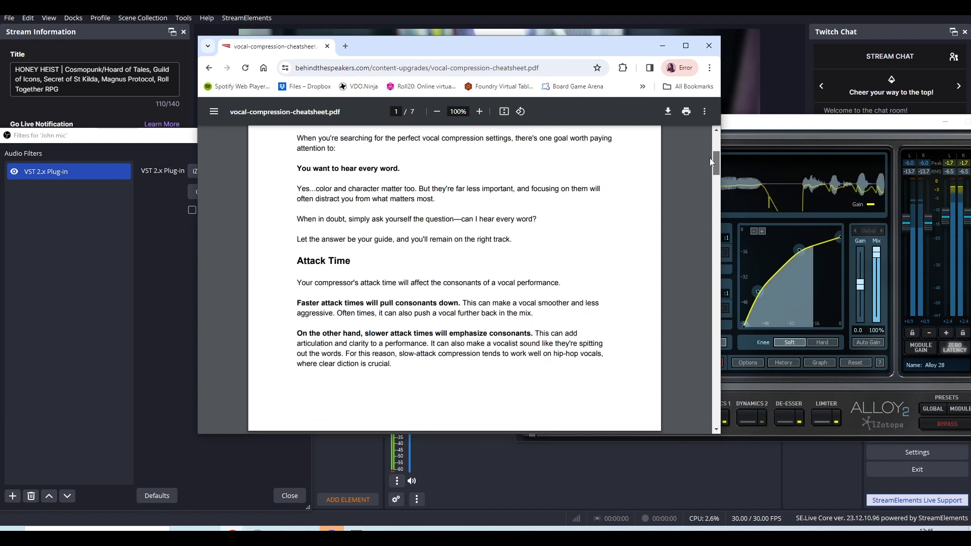
{"action": "left_click_drag", "start_coordinate": [711, 160], "coordinate": [717, 206]}
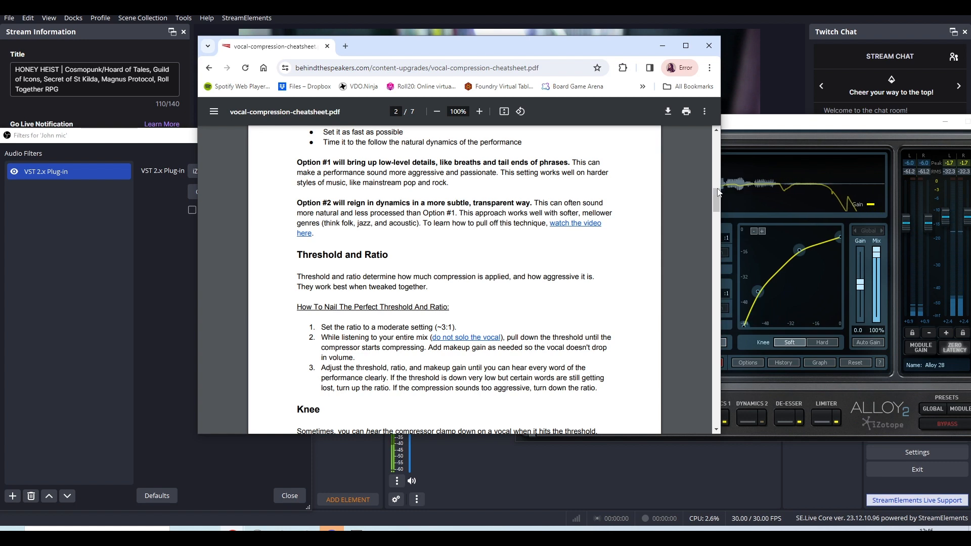
{"action": "left_click_drag", "start_coordinate": [718, 201], "coordinate": [722, 167]}
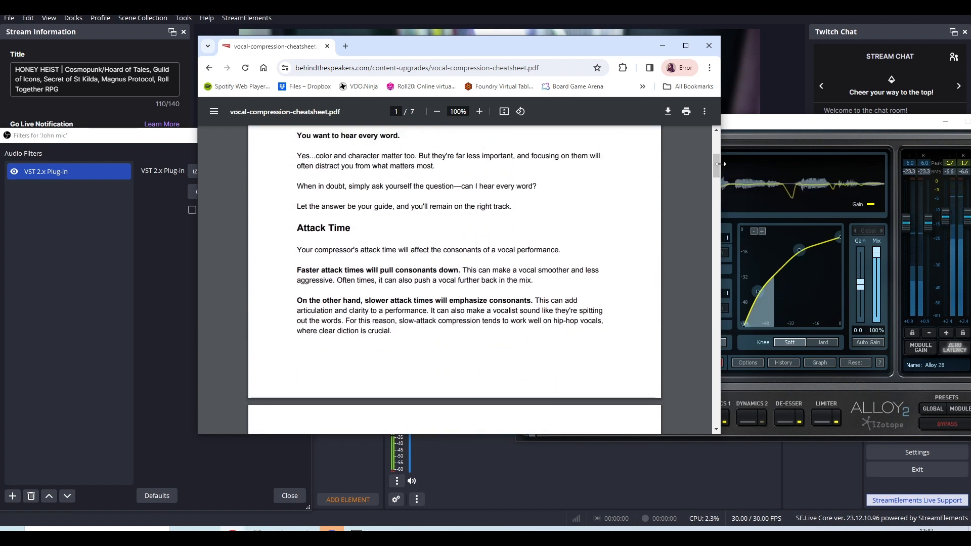
{"action": "left_click", "coordinate": [712, 51]}
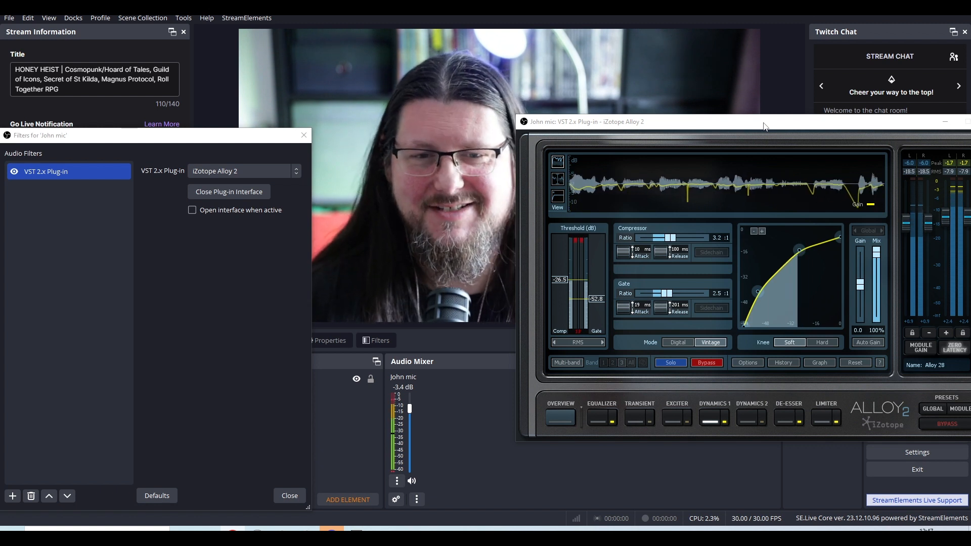
Show the De-esser module in Alloy 2 to review its threshold, mode and timing settings, with the plug-in window repositioned.
{"action": "left_click_drag", "start_coordinate": [765, 126], "coordinate": [739, 125]}
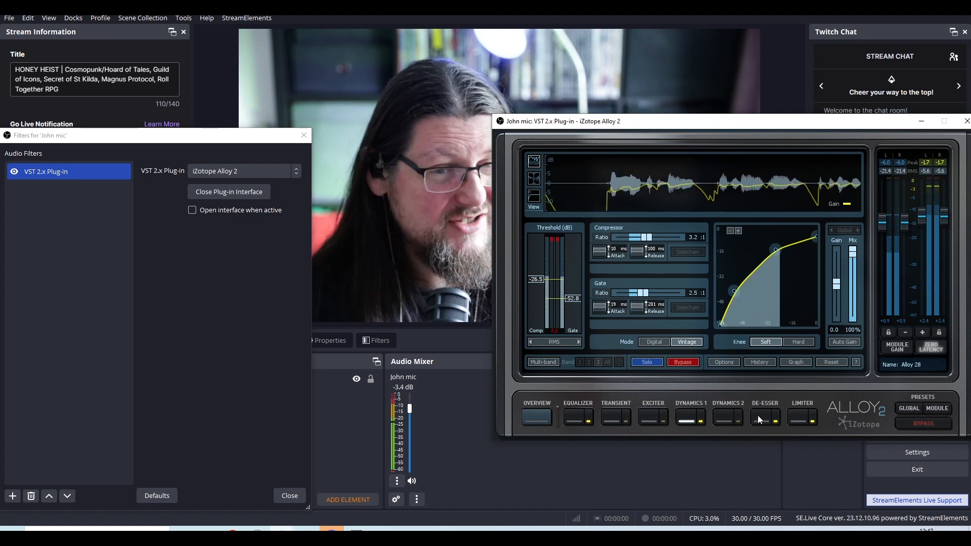
{"action": "left_click", "coordinate": [759, 416]}
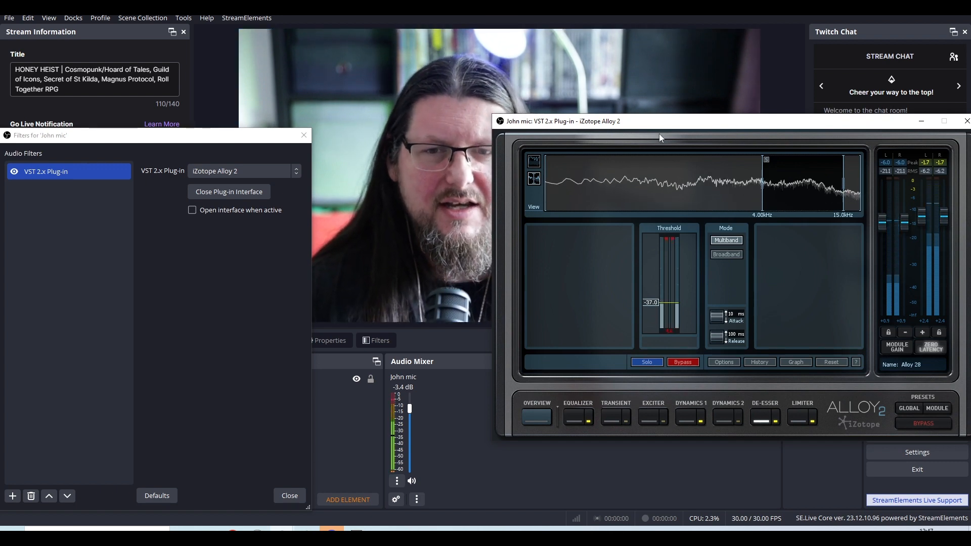
{"action": "mouse_move", "coordinate": [659, 122]}
{"action": "left_mouse_down"}
{"action": "mouse_move", "coordinate": [679, 115]}
{"action": "mouse_move", "coordinate": [666, 113]}
{"action": "left_mouse_up"}
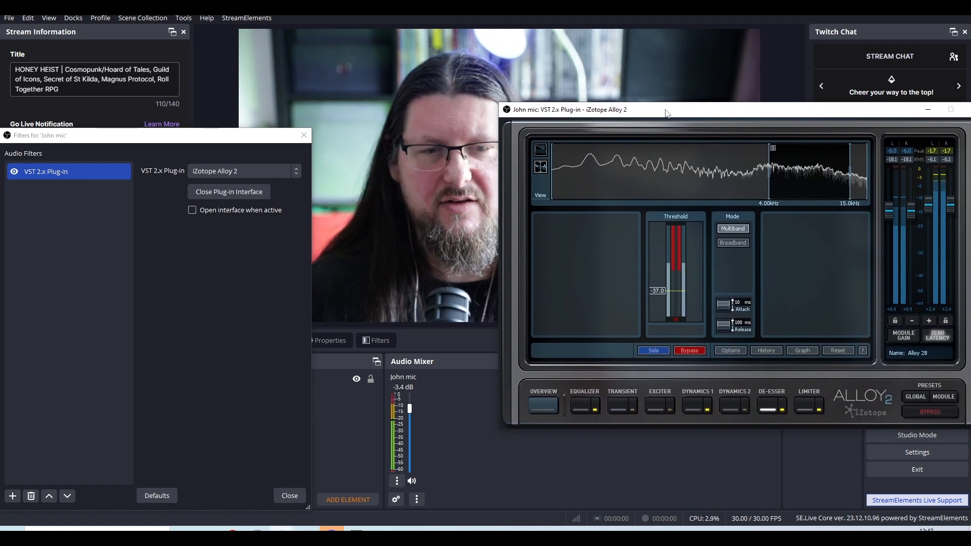
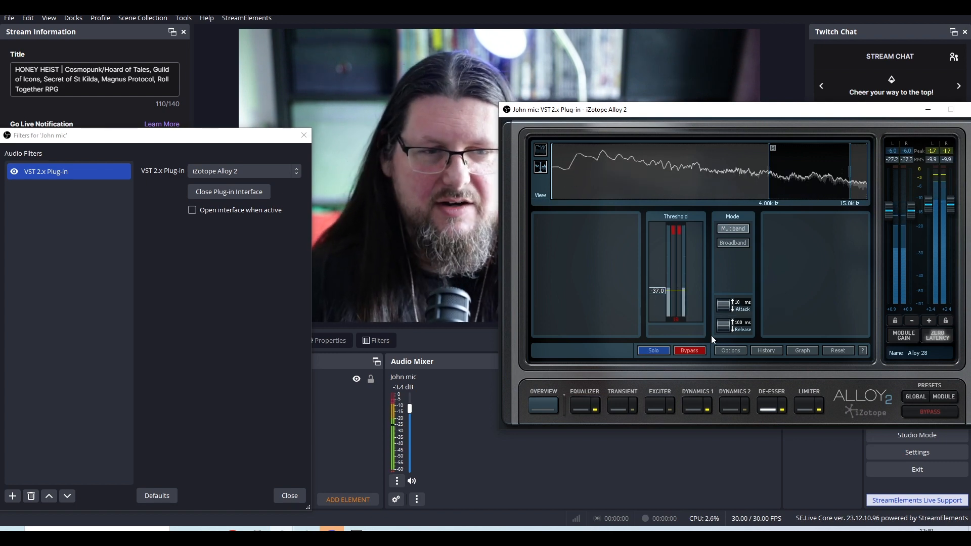
Show the list of filters available for John mic, then reopen the Alloy 2 interface clear of the Filters window with the Preset Manager dismissed.
{"action": "left_click", "coordinate": [7, 498]}
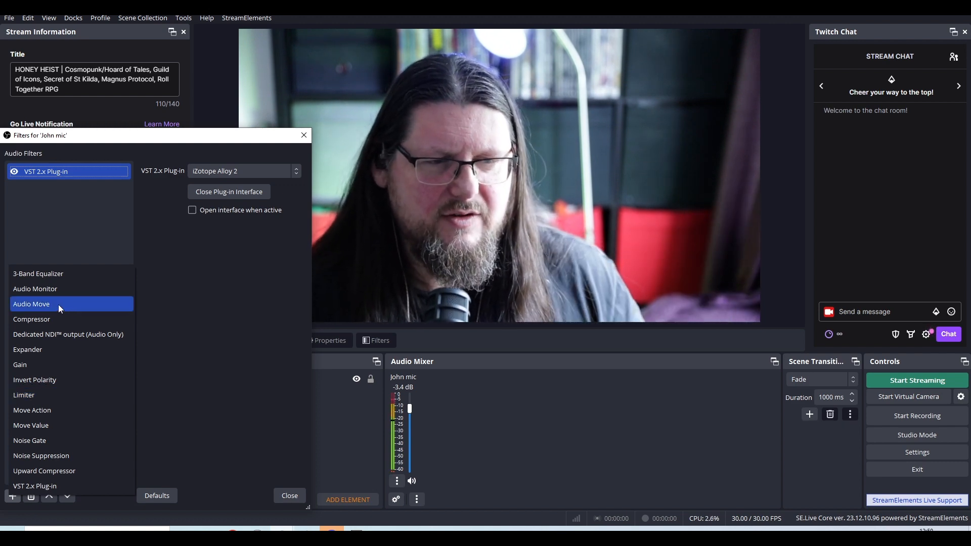
{"action": "left_click", "coordinate": [224, 222]}
{"action": "left_click", "coordinate": [232, 195]}
{"action": "left_click", "coordinate": [231, 196]}
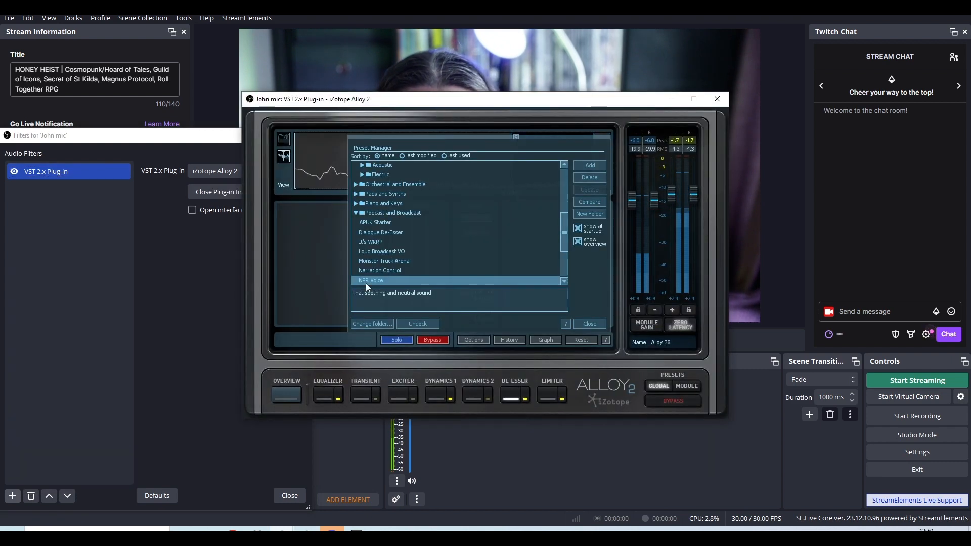
{"action": "left_click_drag", "start_coordinate": [519, 105], "coordinate": [801, 122]}
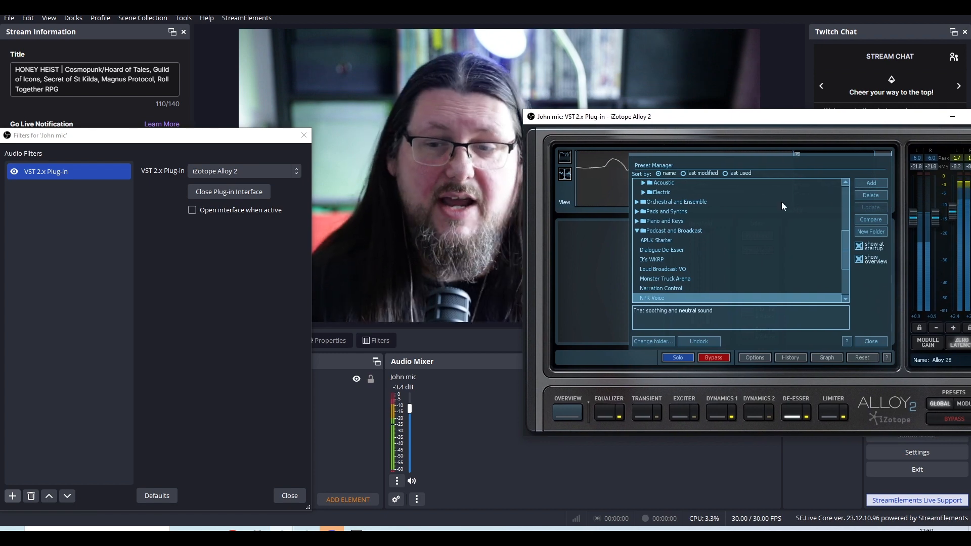
{"action": "left_click", "coordinate": [879, 342]}
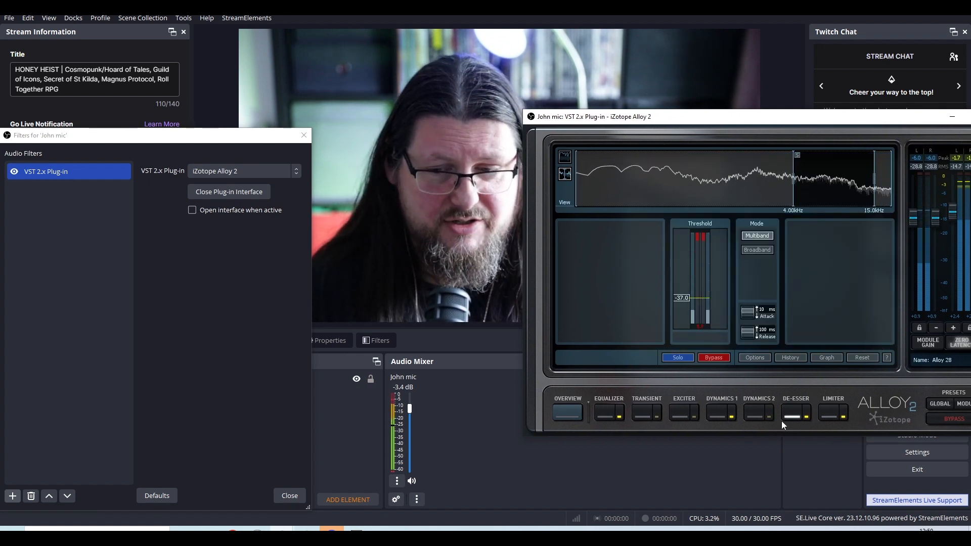
Show the Limiter module in Alloy 2 to review its mode, threshold and margin settings, with the plug-in window repositioned.
{"action": "left_click", "coordinate": [833, 415]}
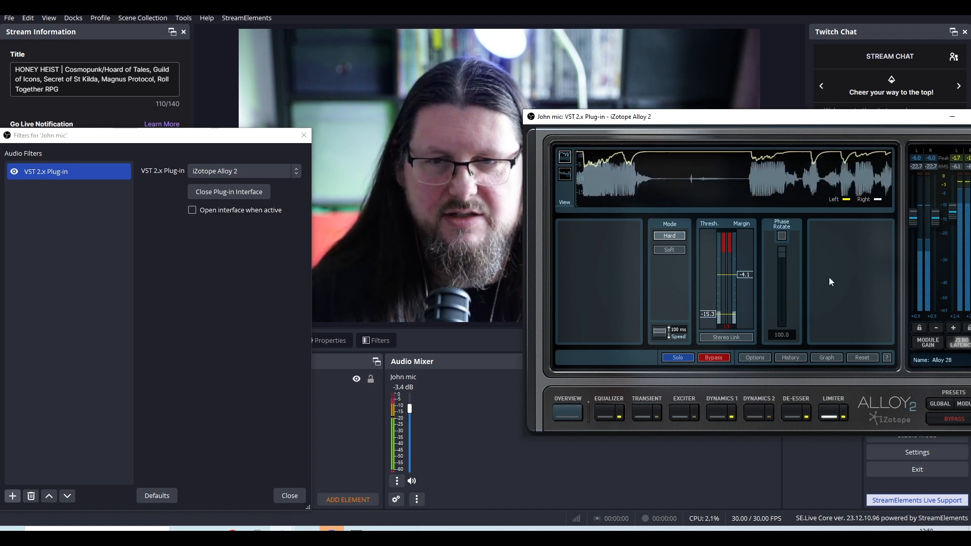
{"action": "left_click_drag", "start_coordinate": [789, 122], "coordinate": [688, 250]}
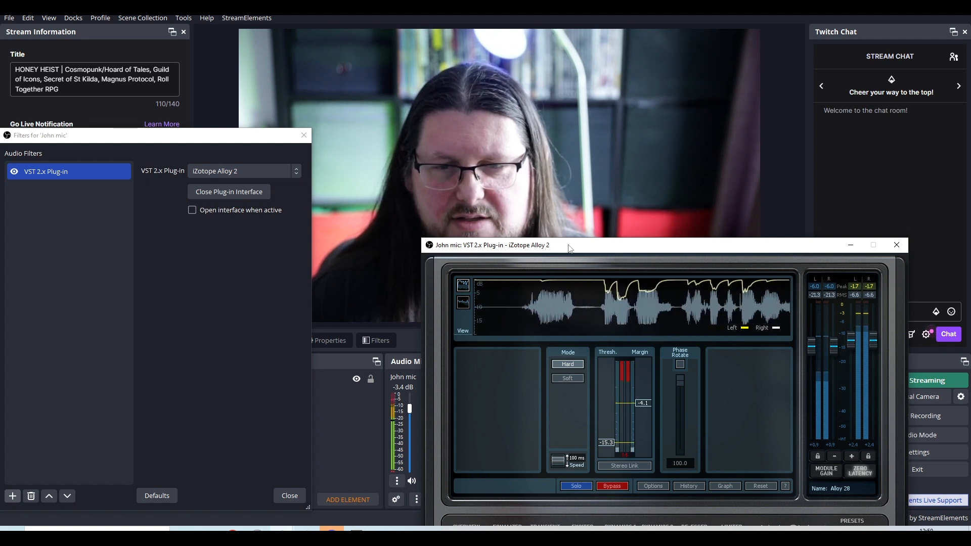
{"action": "left_click_drag", "start_coordinate": [569, 248], "coordinate": [576, 180]}
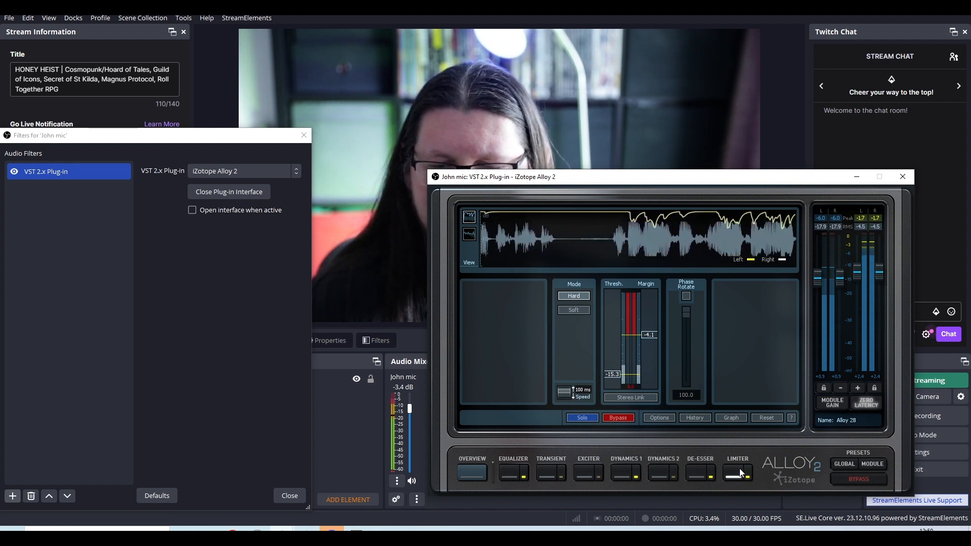
{"action": "left_click_drag", "start_coordinate": [817, 176], "coordinate": [736, 230]}
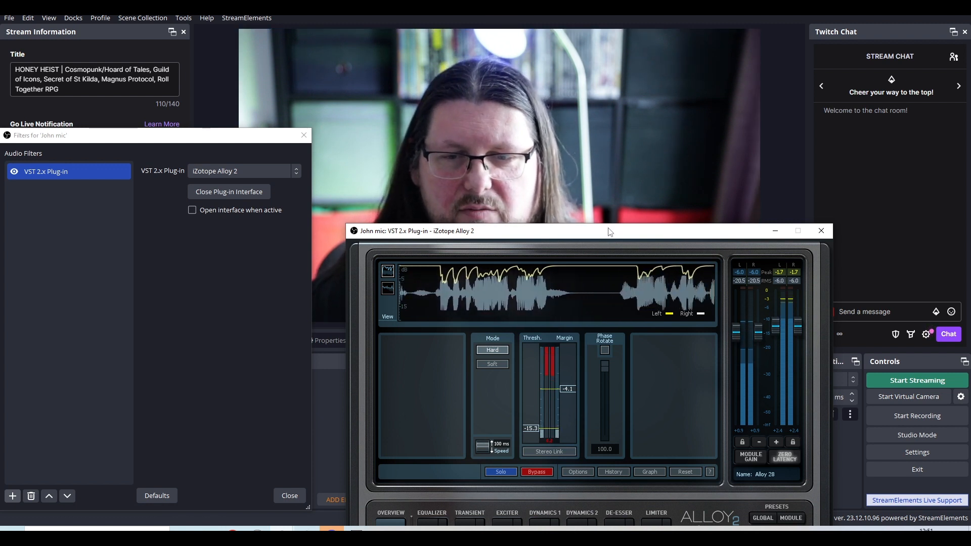
{"action": "left_click_drag", "start_coordinate": [598, 230], "coordinate": [537, 157]}
Bypass the Limiter for comparison, then close the Alloy 2 interface and the John mic Filters window.
{"action": "left_click", "coordinate": [605, 457]}
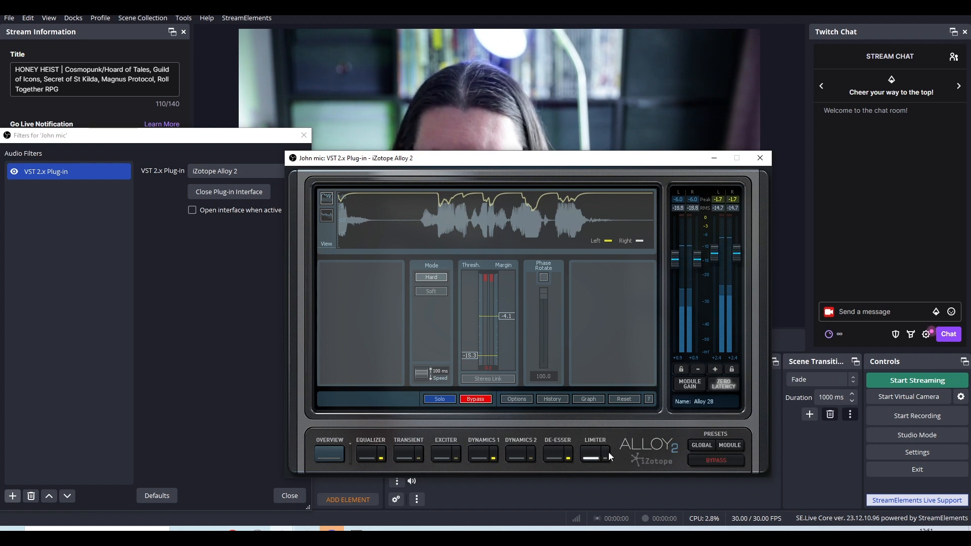
{"action": "left_click_drag", "start_coordinate": [553, 164], "coordinate": [707, 238]}
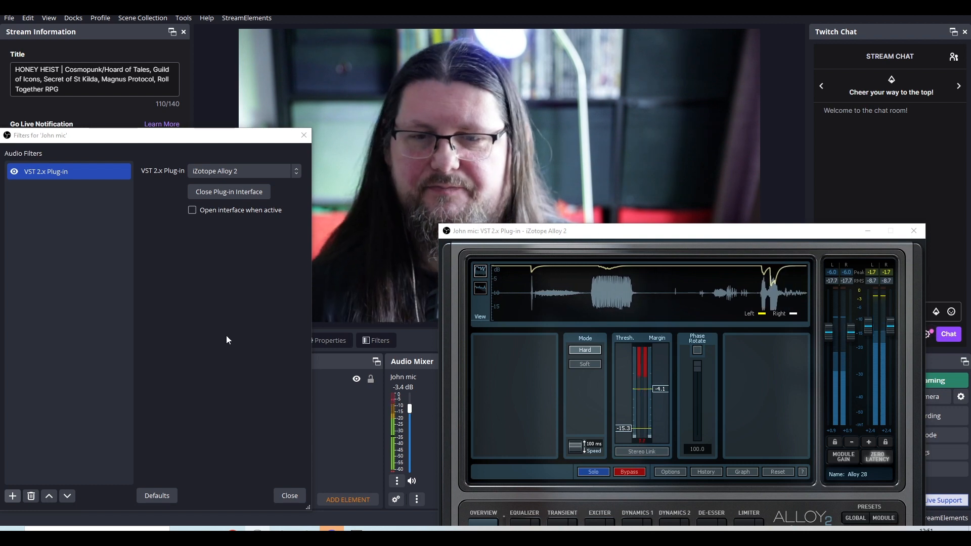
{"action": "left_click_drag", "start_coordinate": [629, 235], "coordinate": [600, 183]}
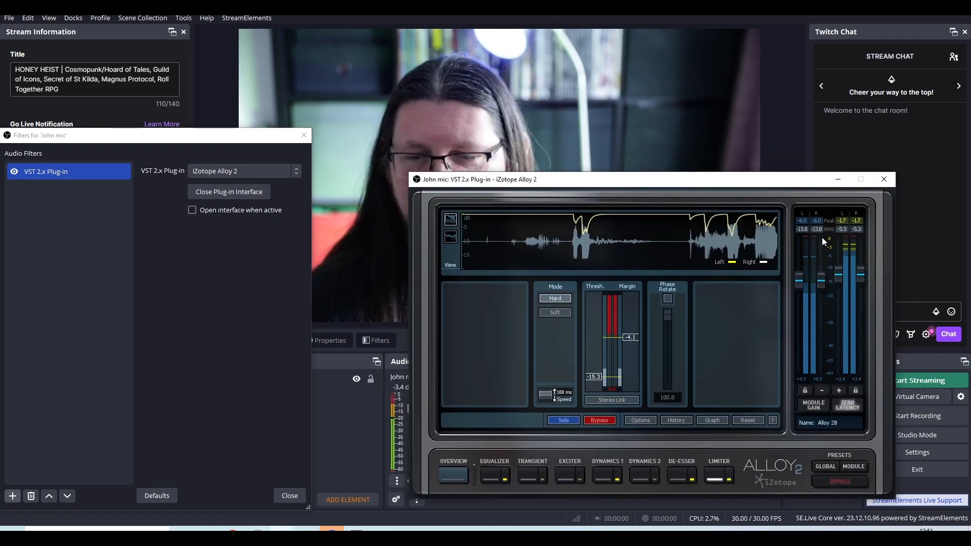
{"action": "left_click", "coordinate": [886, 180]}
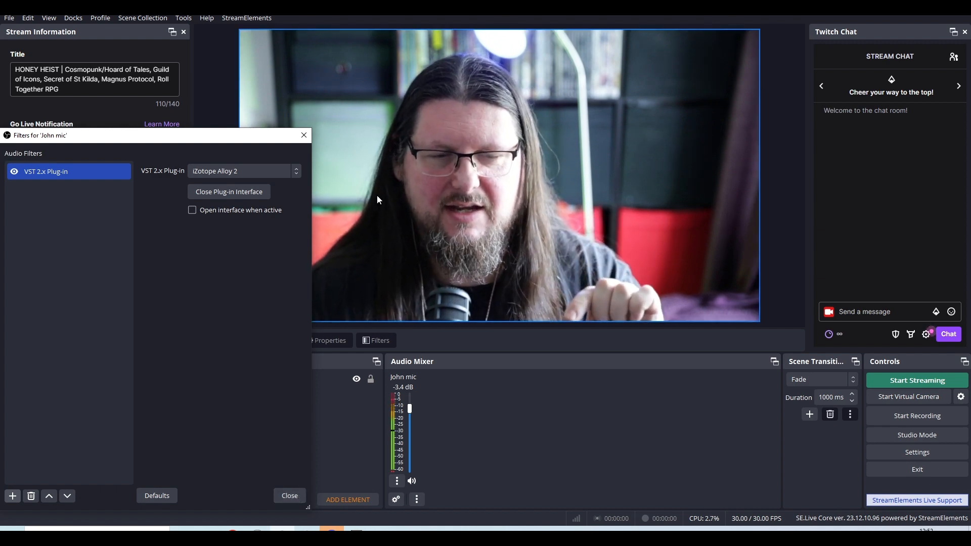
{"action": "left_click", "coordinate": [300, 135]}
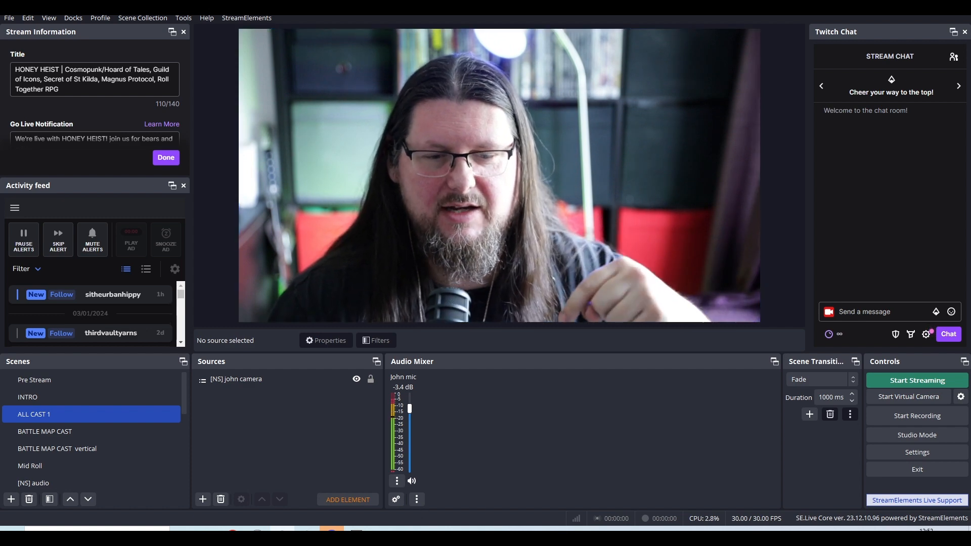
Try Monitor and Output for John mic in the Advanced Audio Properties, then return its audio monitoring to Monitor Off.
{"action": "left_click", "coordinate": [397, 481]}
{"action": "left_click", "coordinate": [396, 499]}
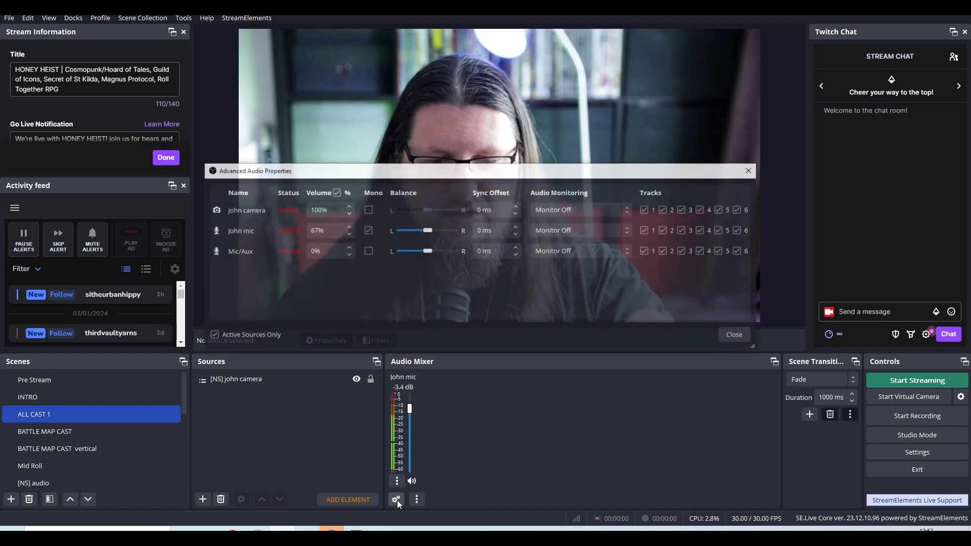
{"action": "left_click", "coordinate": [612, 227]}
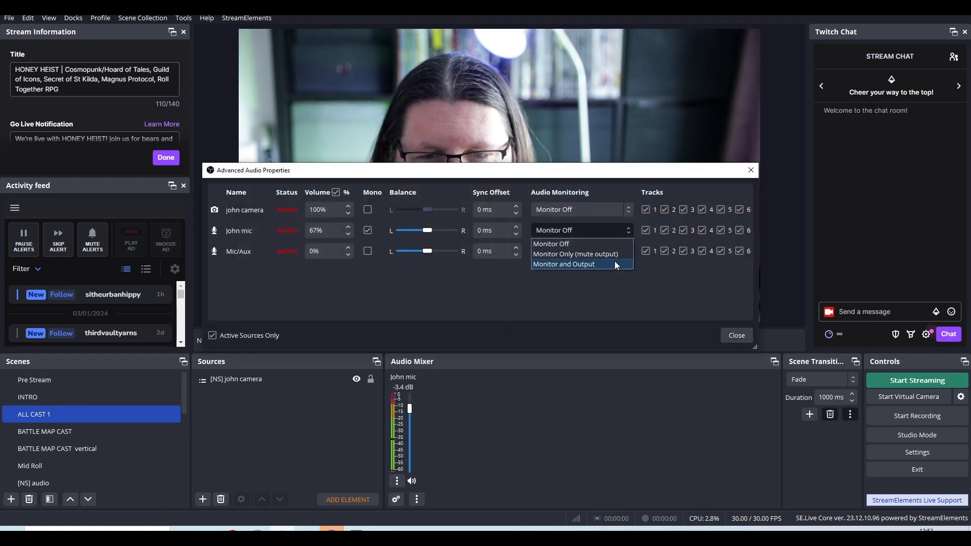
{"action": "left_click", "coordinate": [615, 261]}
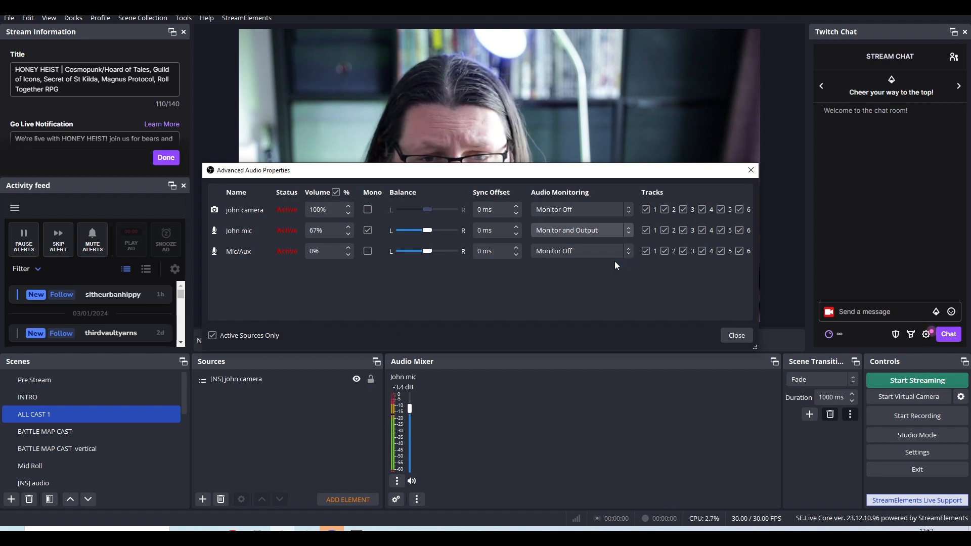
{"action": "left_click", "coordinate": [616, 229]}
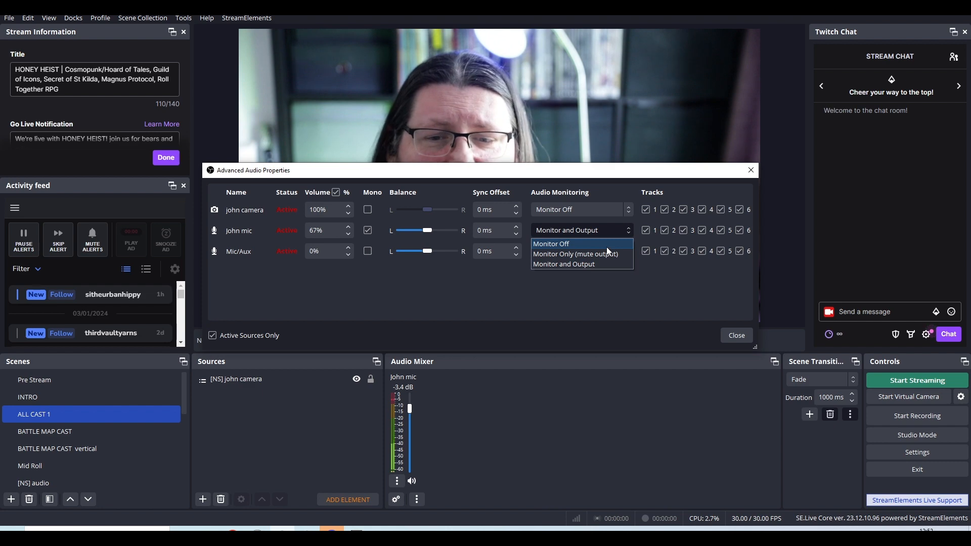
{"action": "left_click", "coordinate": [606, 247]}
{"action": "left_click", "coordinate": [739, 338]}
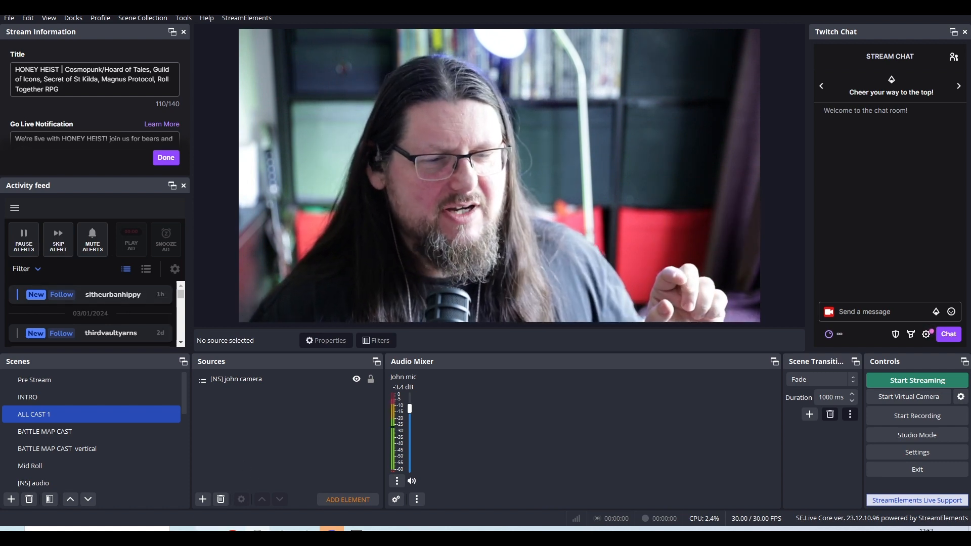
Switch to Chrome to show a blank new tab window, and close it again.
{"action": "mouse_move", "coordinate": [232, 530]}
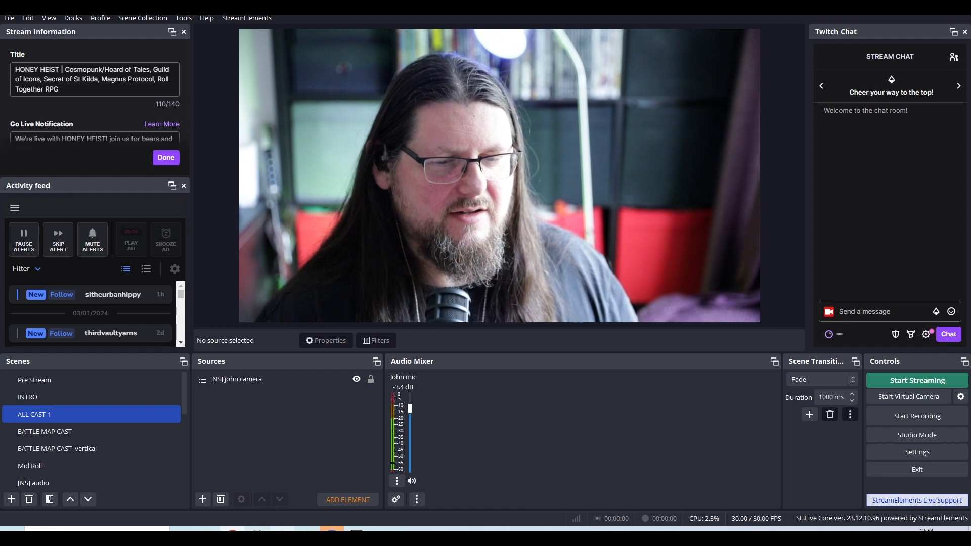
{"action": "mouse_move", "coordinate": [282, 530]}
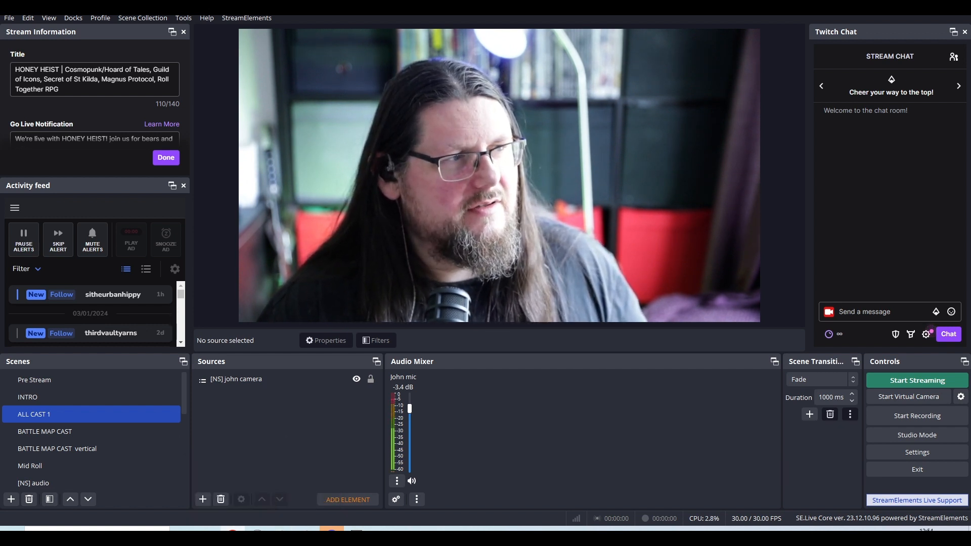
{"action": "left_click", "coordinate": [233, 530]}
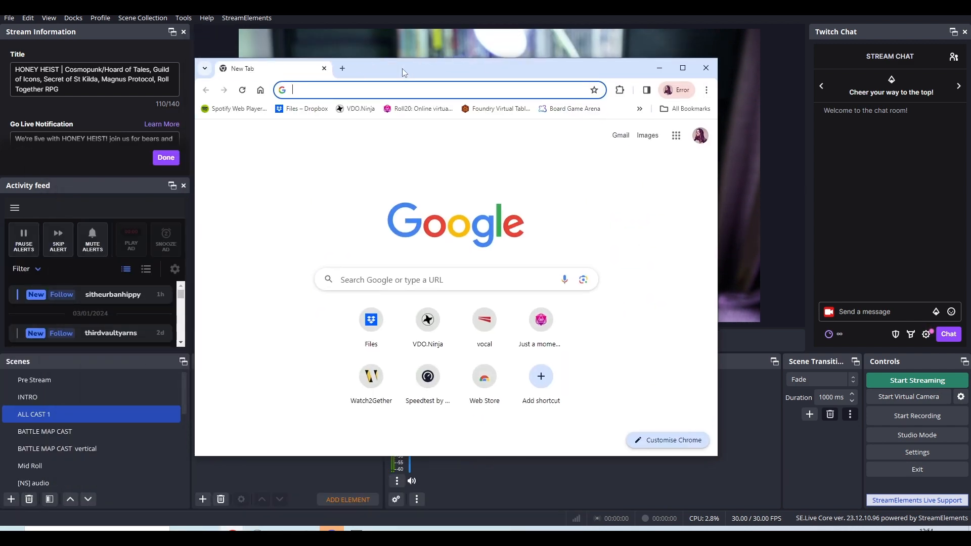
{"action": "mouse_move", "coordinate": [508, 80]}
{"action": "left_mouse_down"}
{"action": "mouse_move", "coordinate": [587, 99]}
{"action": "mouse_move", "coordinate": [540, 77]}
{"action": "mouse_move", "coordinate": [570, 88]}
{"action": "mouse_move", "coordinate": [520, 95]}
{"action": "left_mouse_up"}
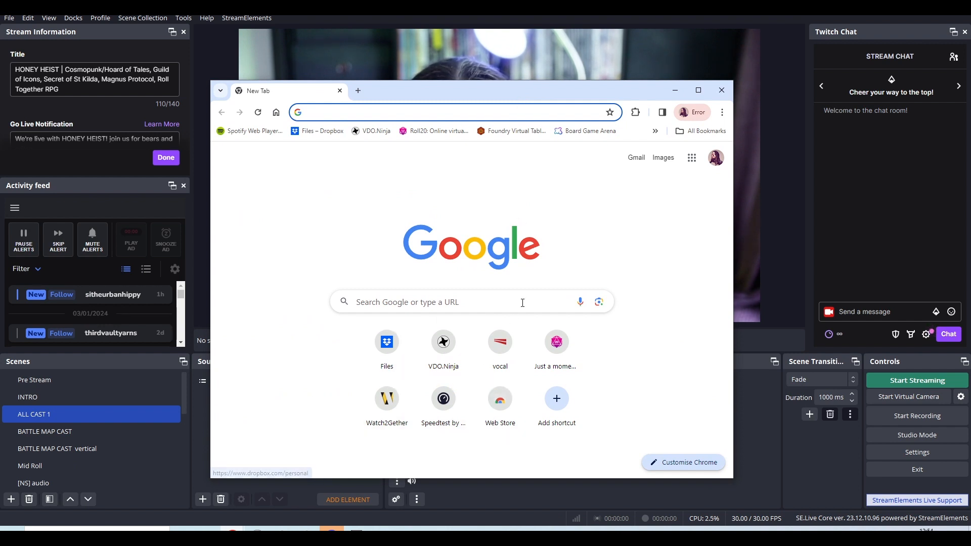
{"action": "left_click", "coordinate": [339, 91]}
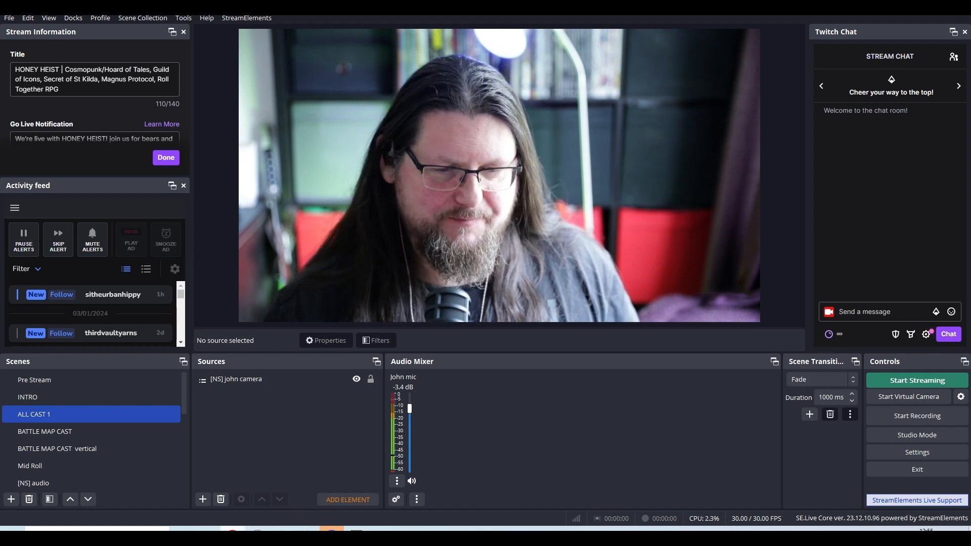
Open a new ElectronCapture window over the streaming software and review its window options, leaving them as they are.
{"action": "mouse_move", "coordinate": [233, 531]}
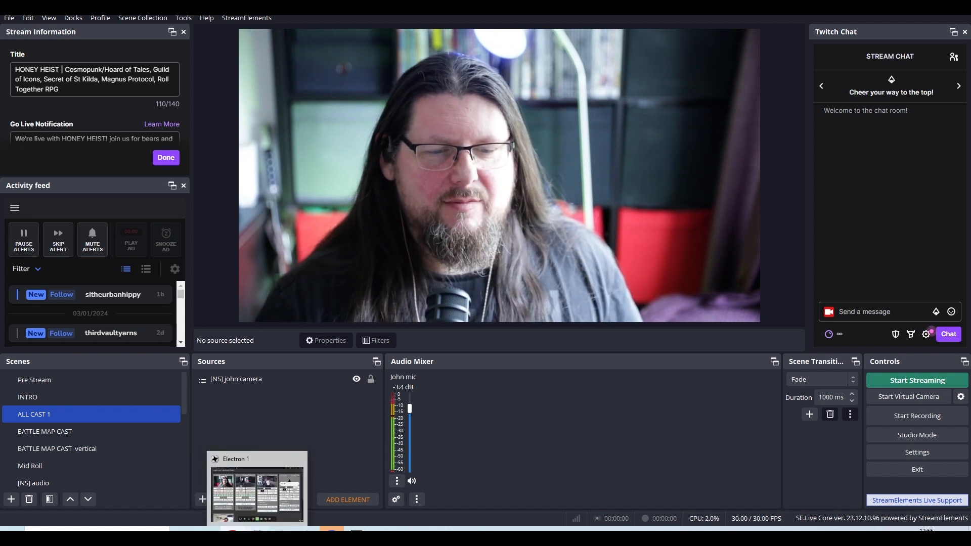
{"action": "right_click", "coordinate": [257, 530]}
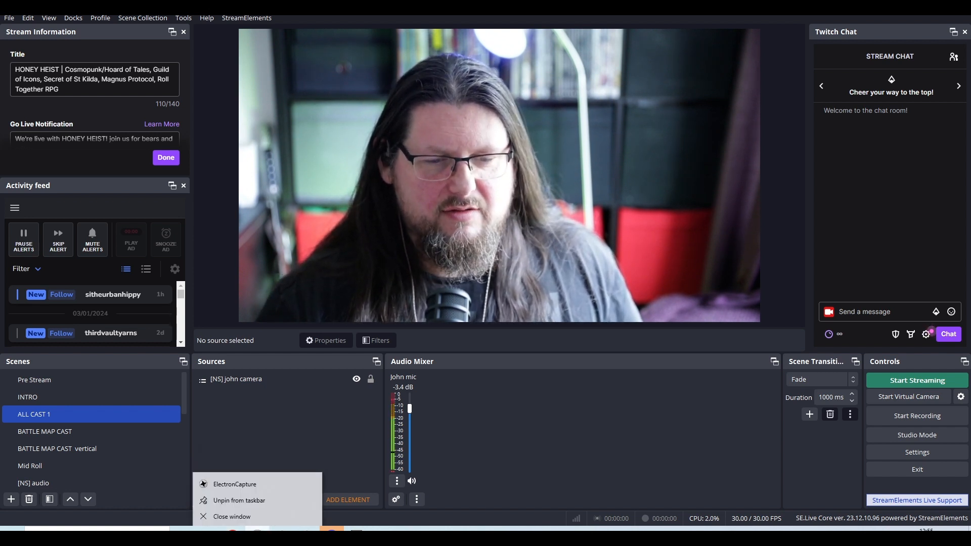
{"action": "left_click", "coordinate": [260, 483]}
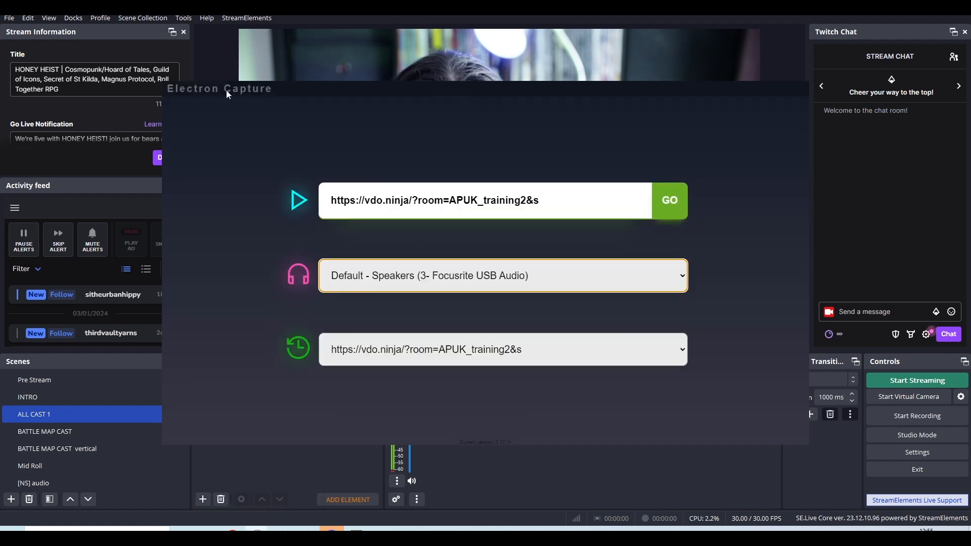
{"action": "mouse_move", "coordinate": [281, 89]}
{"action": "left_mouse_down"}
{"action": "mouse_move", "coordinate": [338, 92]}
{"action": "mouse_move", "coordinate": [364, 77]}
{"action": "mouse_move", "coordinate": [307, 250]}
{"action": "mouse_move", "coordinate": [275, 85]}
{"action": "left_mouse_up"}
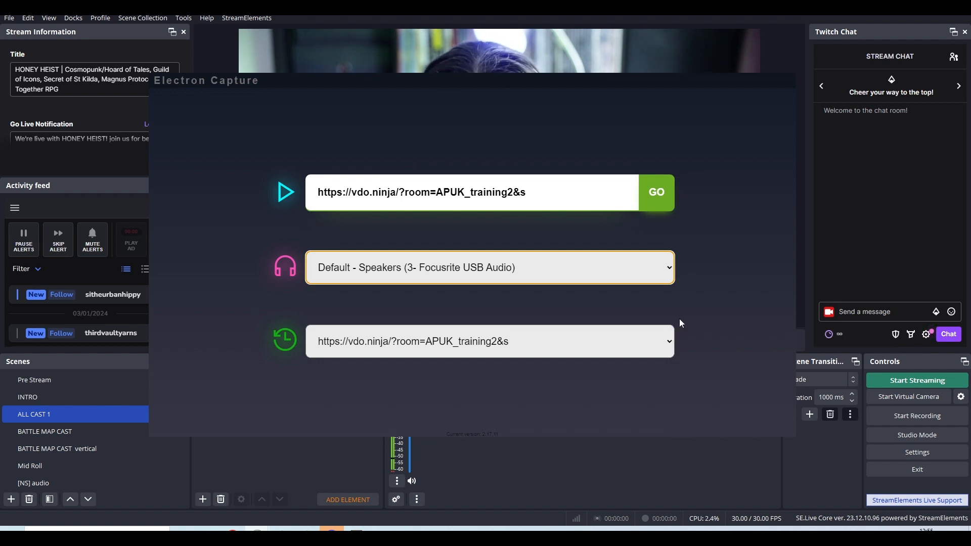
{"action": "right_click", "coordinate": [705, 149]}
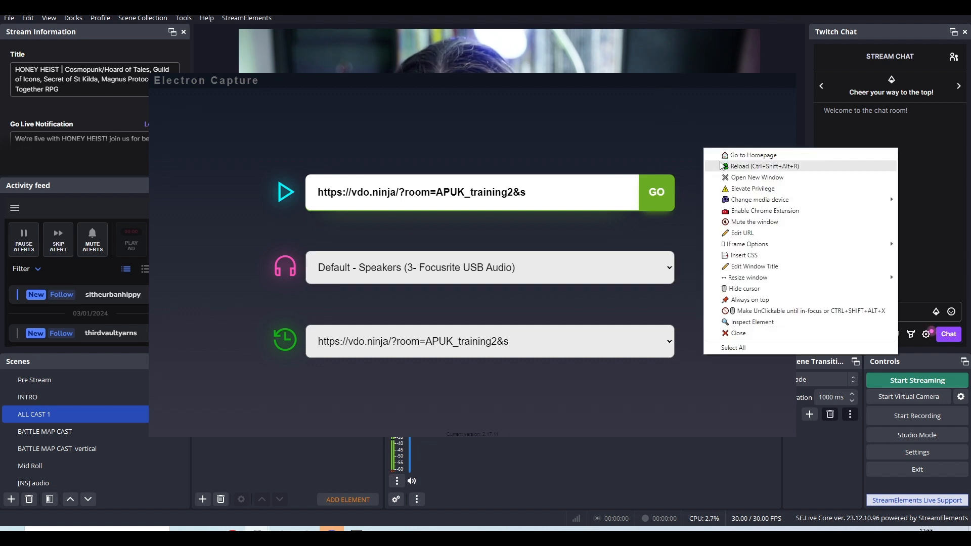
{"action": "left_click", "coordinate": [696, 153]}
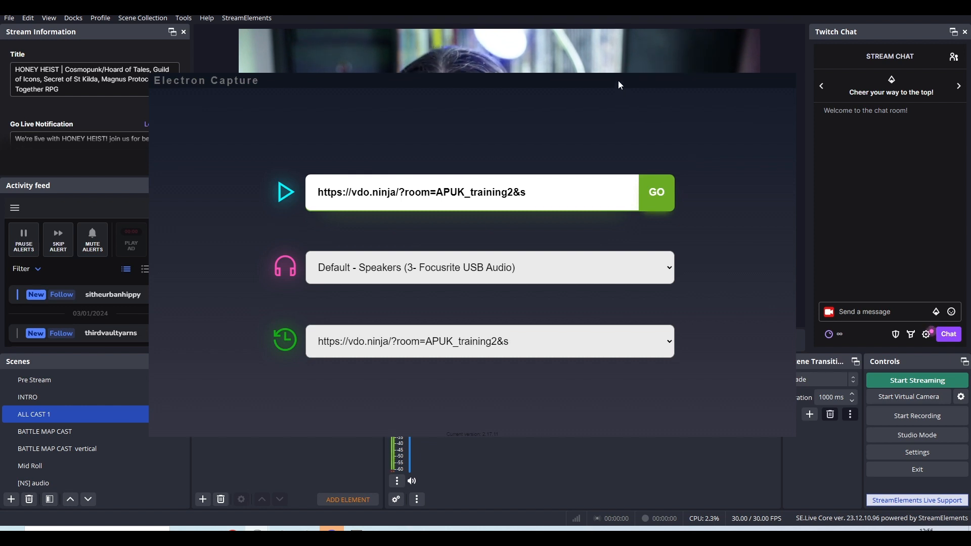
Narrow the Electron Capture window and place it so the presenter in the webcam preview stays in view.
{"action": "left_click_drag", "start_coordinate": [618, 81], "coordinate": [757, 94]}
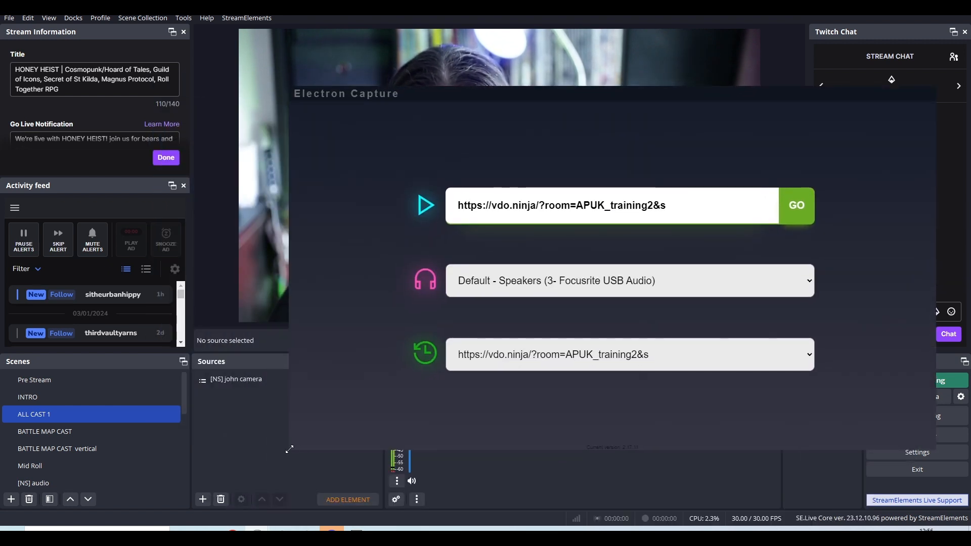
{"action": "left_click_drag", "start_coordinate": [289, 449], "coordinate": [628, 470]}
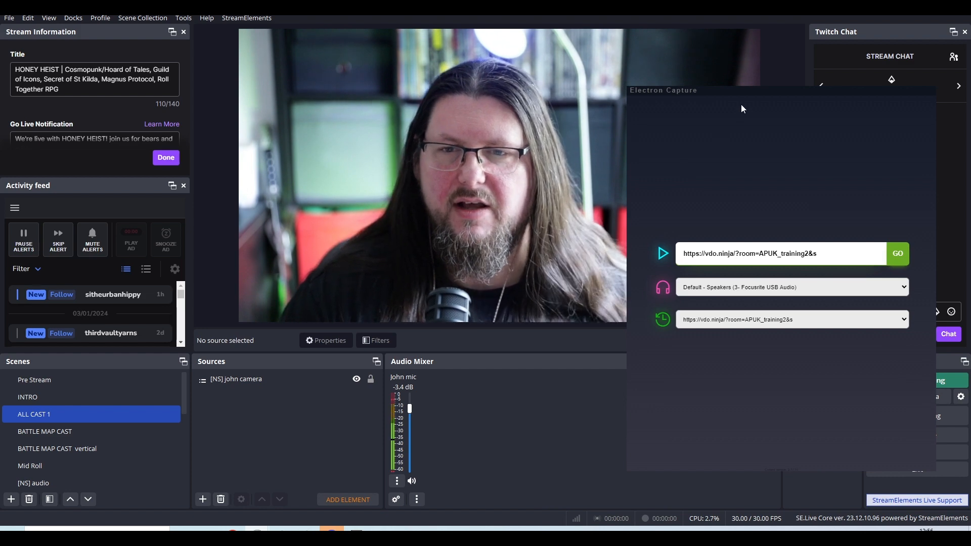
{"action": "left_click_drag", "start_coordinate": [738, 92], "coordinate": [715, 84]}
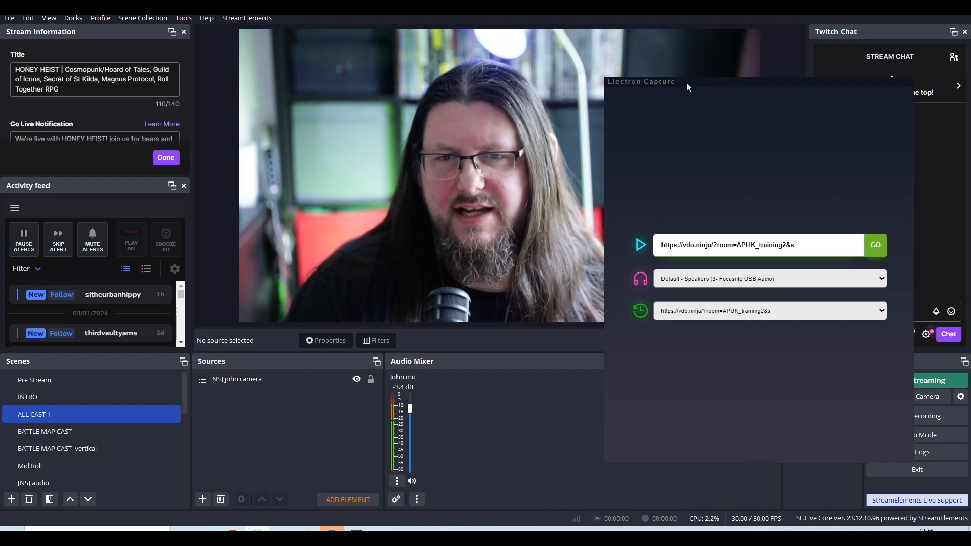
{"action": "left_click_drag", "start_coordinate": [687, 83], "coordinate": [640, 89]}
Review the Electron Capture window's Always on top option without applying it, and select the whole vdo.ninja room address.
{"action": "right_click", "coordinate": [700, 116]}
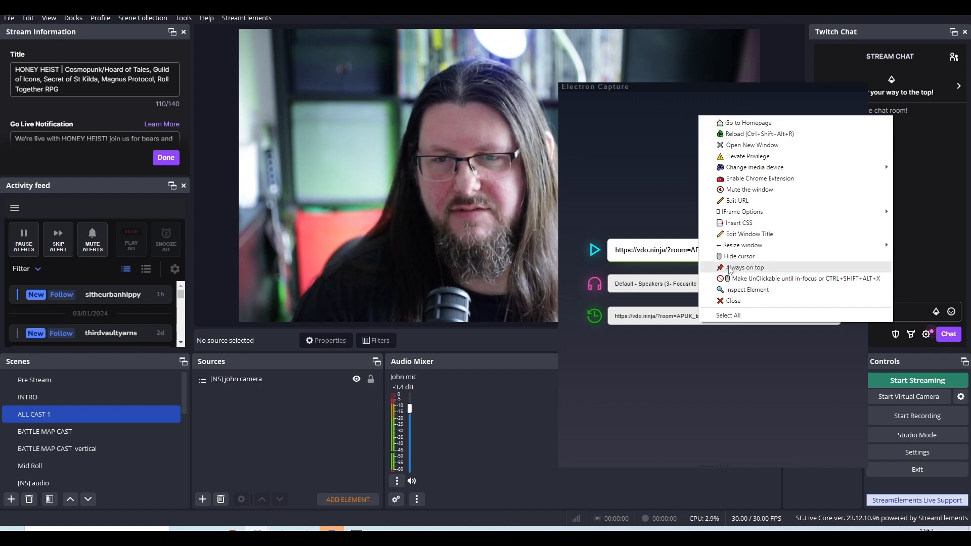
{"action": "left_click", "coordinate": [625, 203]}
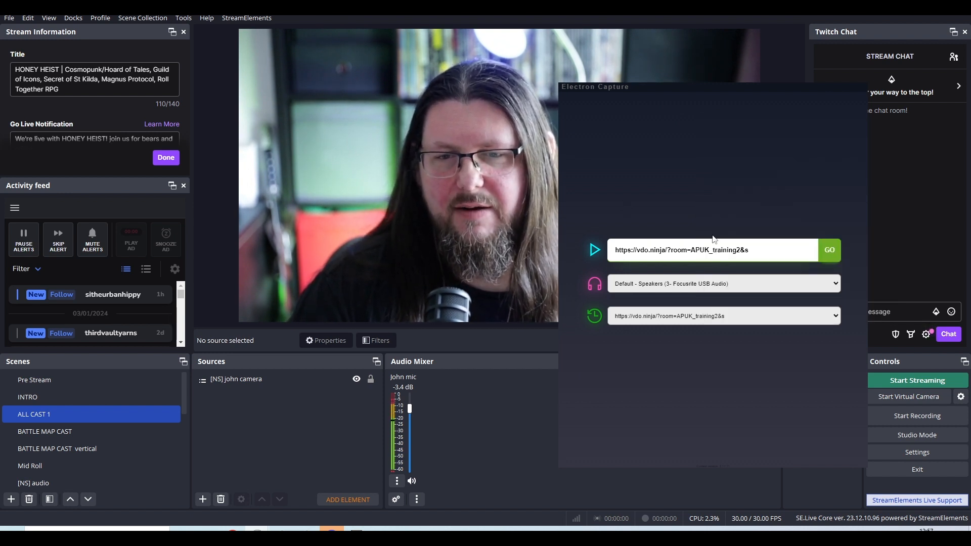
{"action": "triple_click", "coordinate": [737, 245]}
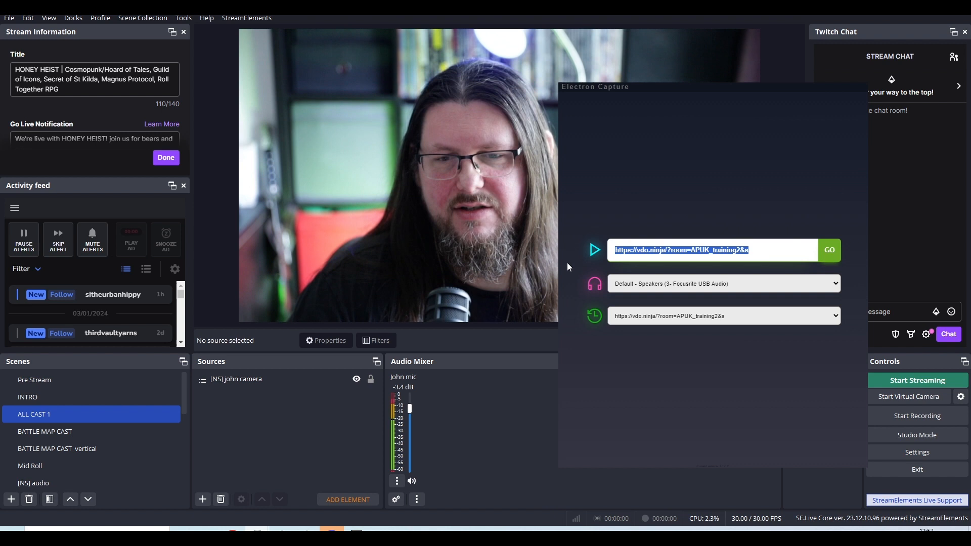
Review the previously used addresses in Electron Capture's history list without choosing one.
{"action": "left_click", "coordinate": [673, 202]}
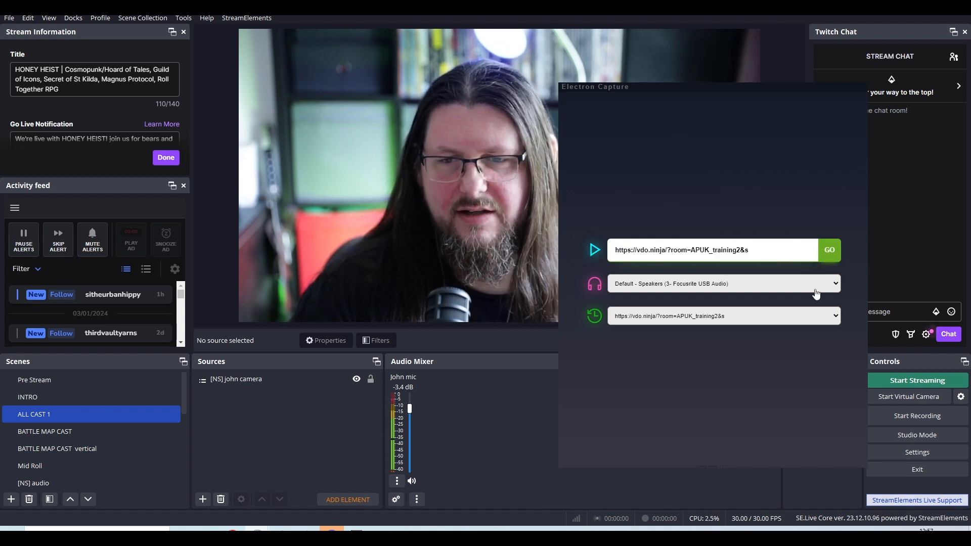
{"action": "left_click", "coordinate": [830, 322]}
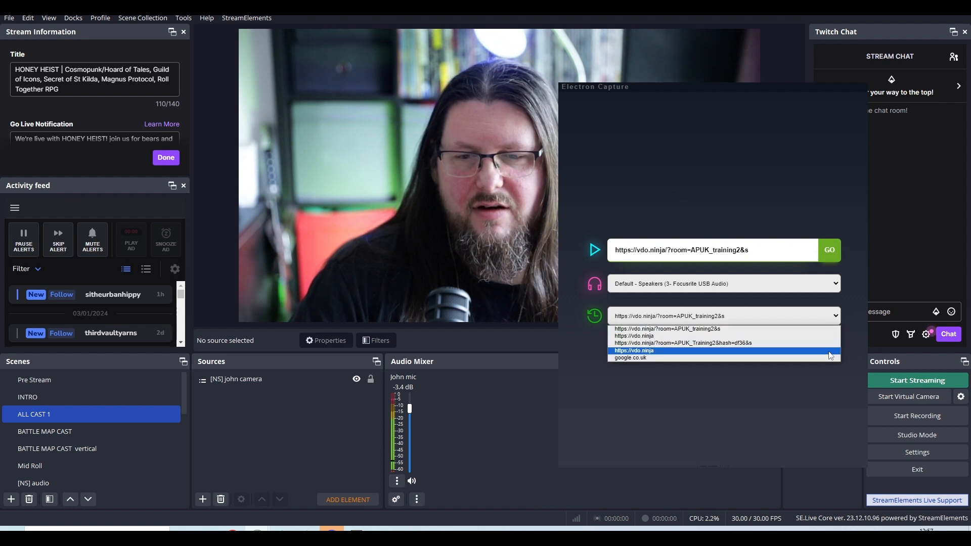
{"action": "left_click", "coordinate": [860, 305]}
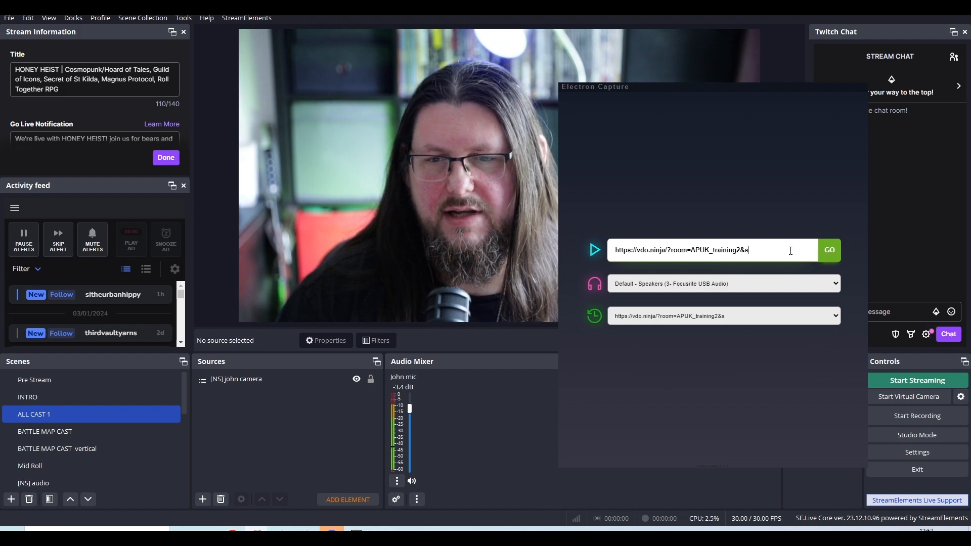
Replace the room address with the copied VDO.Ninja director link, including its room password, and load it.
{"action": "left_click_drag", "start_coordinate": [790, 251], "coordinate": [612, 251]}
{"action": "key", "text": "ctrl+v"}
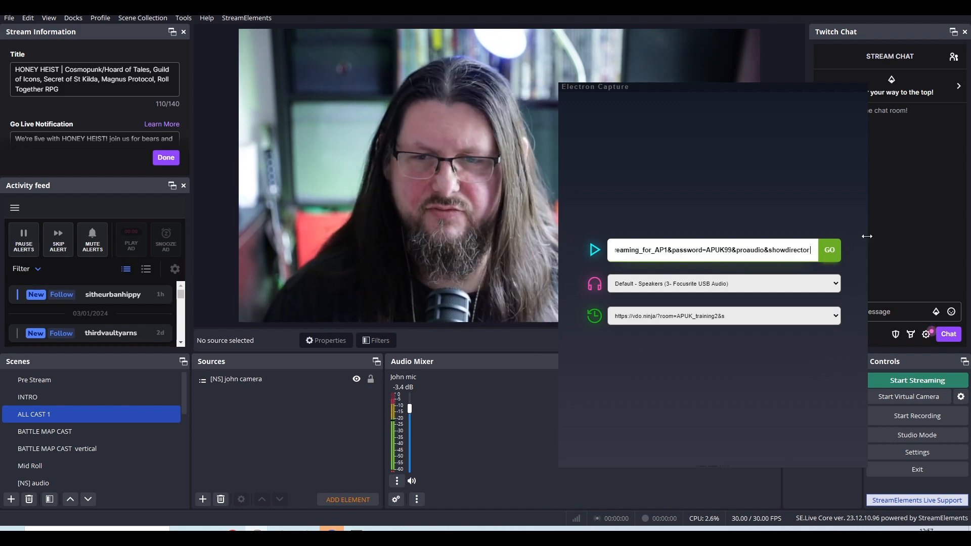
{"action": "left_click", "coordinate": [830, 257]}
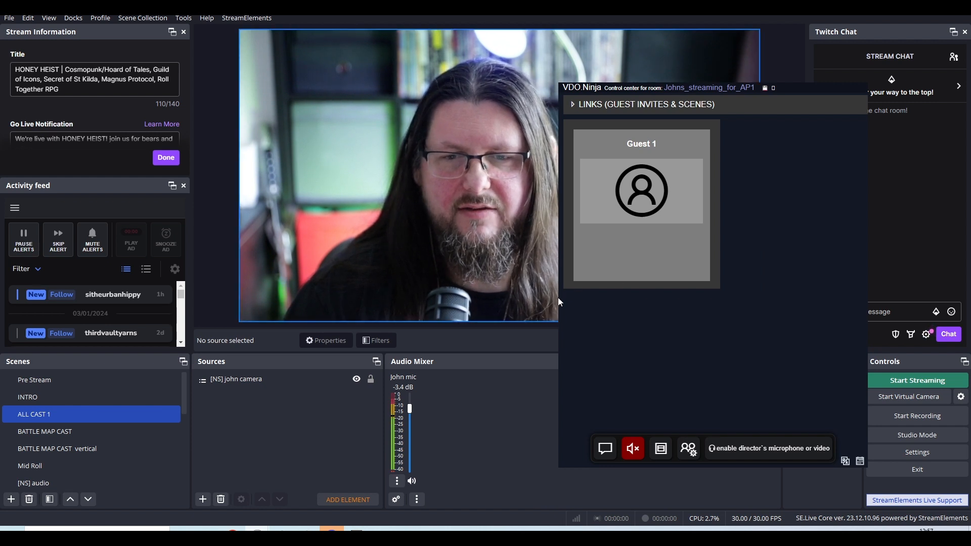
Widen the VDO.Ninja control center window so four guest slots fit in one row, and reposition it over the streaming software.
{"action": "left_click_drag", "start_coordinate": [559, 302], "coordinate": [137, 343]}
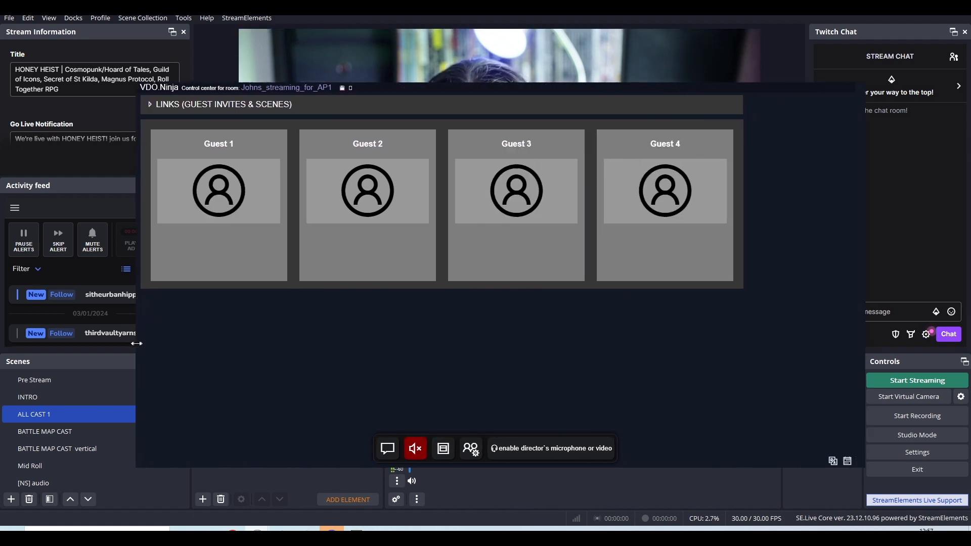
{"action": "mouse_move", "coordinate": [427, 88]}
{"action": "left_mouse_down"}
{"action": "mouse_move", "coordinate": [426, 112]}
{"action": "mouse_move", "coordinate": [441, 88]}
{"action": "left_mouse_up"}
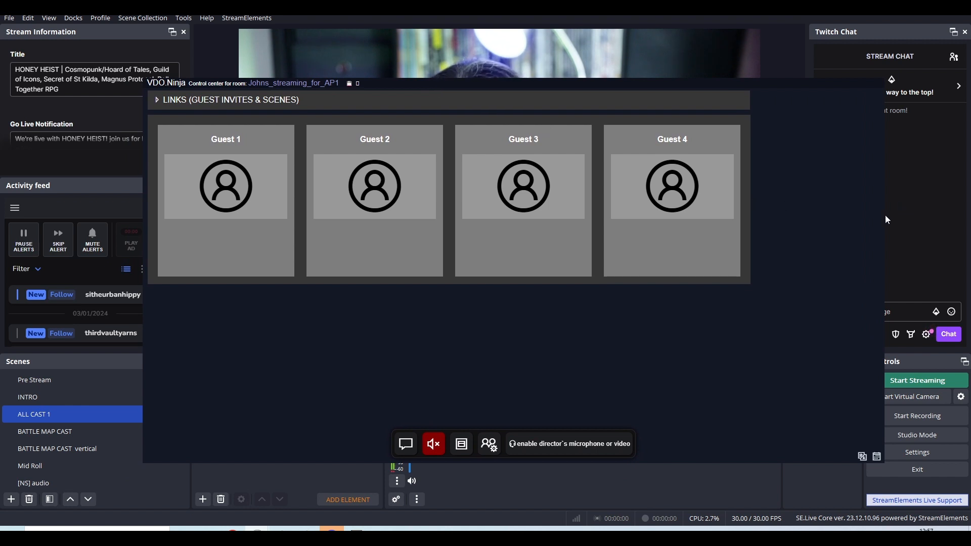
{"action": "left_click_drag", "start_coordinate": [886, 214], "coordinate": [766, 231]}
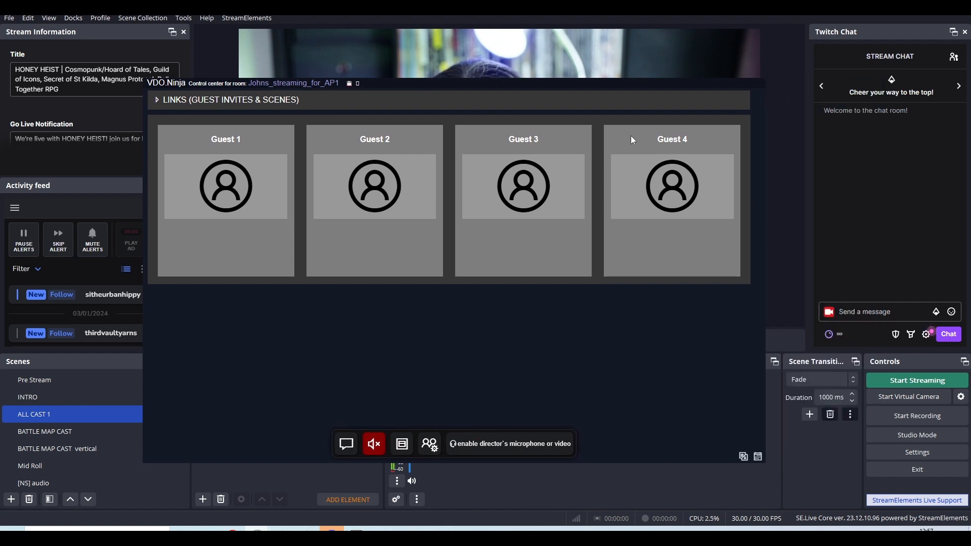
{"action": "left_click_drag", "start_coordinate": [557, 85], "coordinate": [597, 85]}
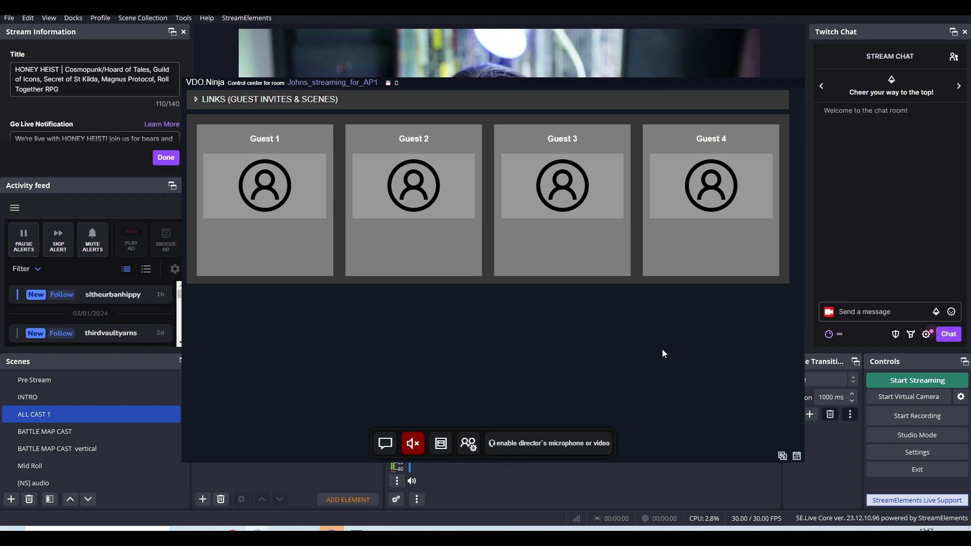
{"action": "right_click", "coordinate": [552, 345]}
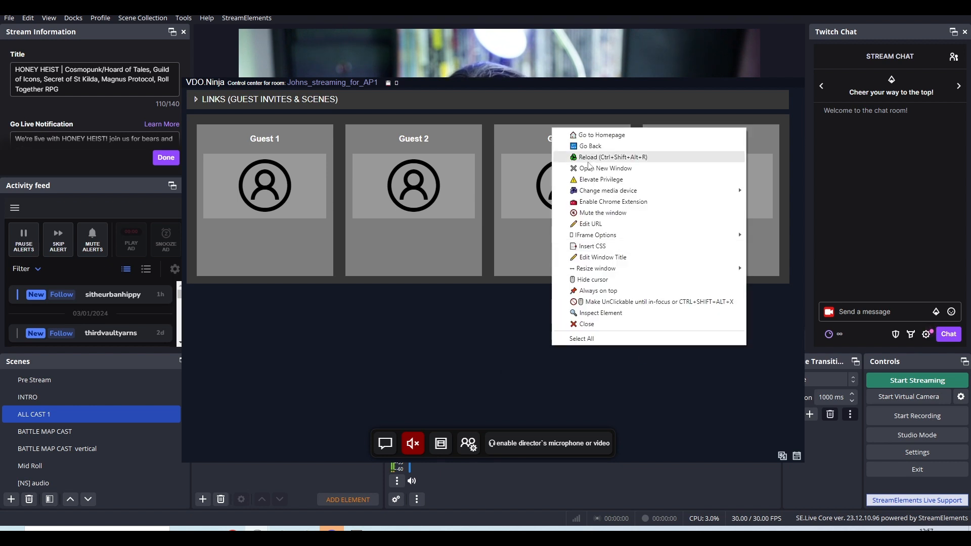
{"action": "left_click", "coordinate": [584, 146]}
{"action": "right_click", "coordinate": [616, 371]}
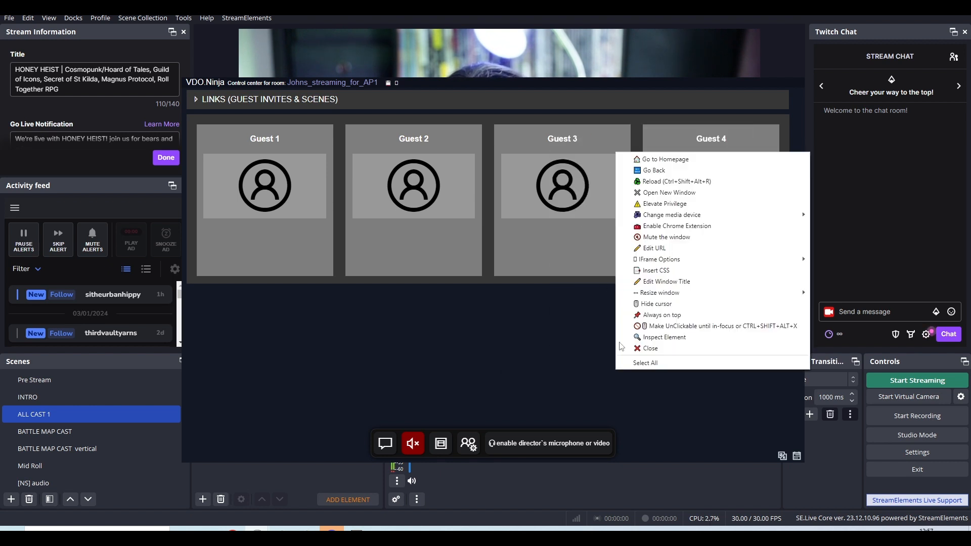
{"action": "left_click", "coordinate": [639, 157]}
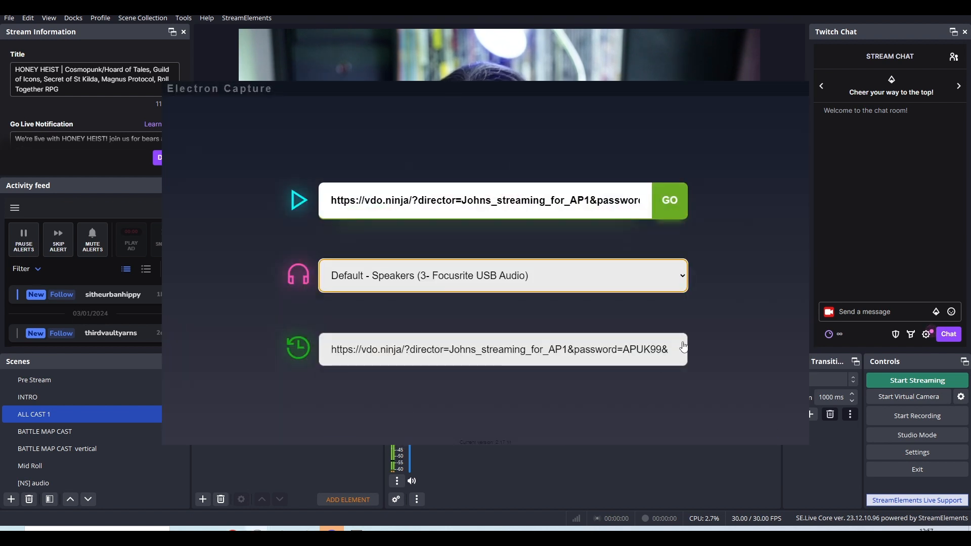
{"action": "left_click", "coordinate": [680, 348]}
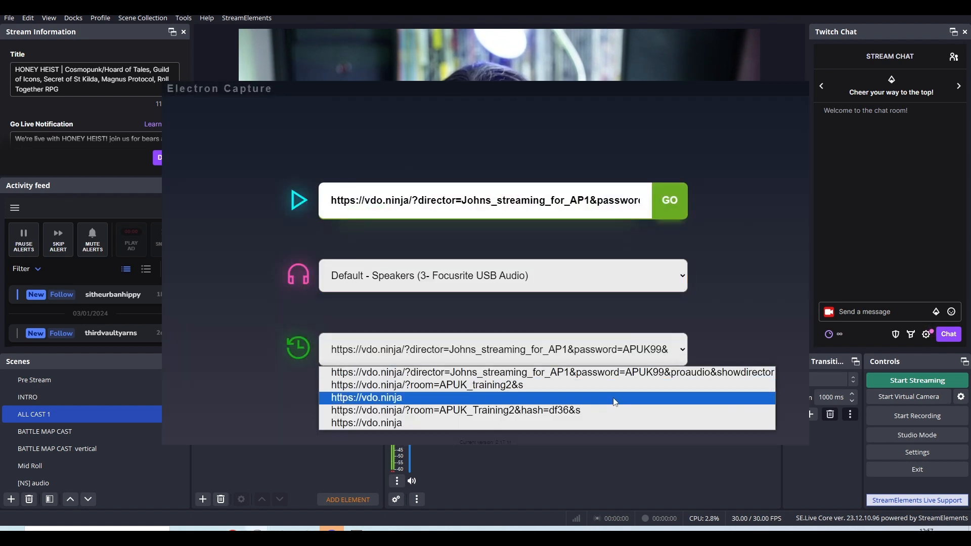
{"action": "left_click", "coordinate": [614, 400]}
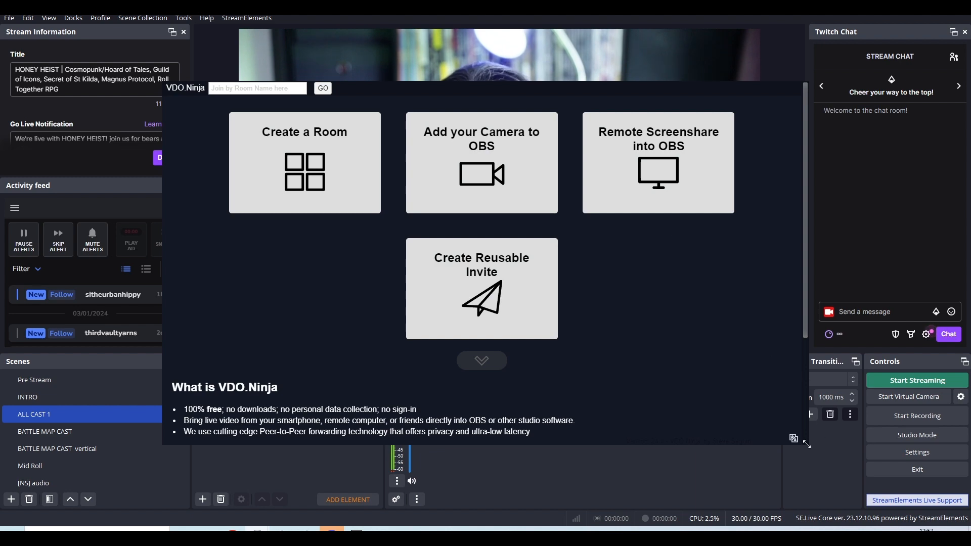
Enlarge the VDO.Ninja window slightly and briefly highlight the "100% free" line in its description.
{"action": "left_click_drag", "start_coordinate": [806, 445], "coordinate": [849, 465]}
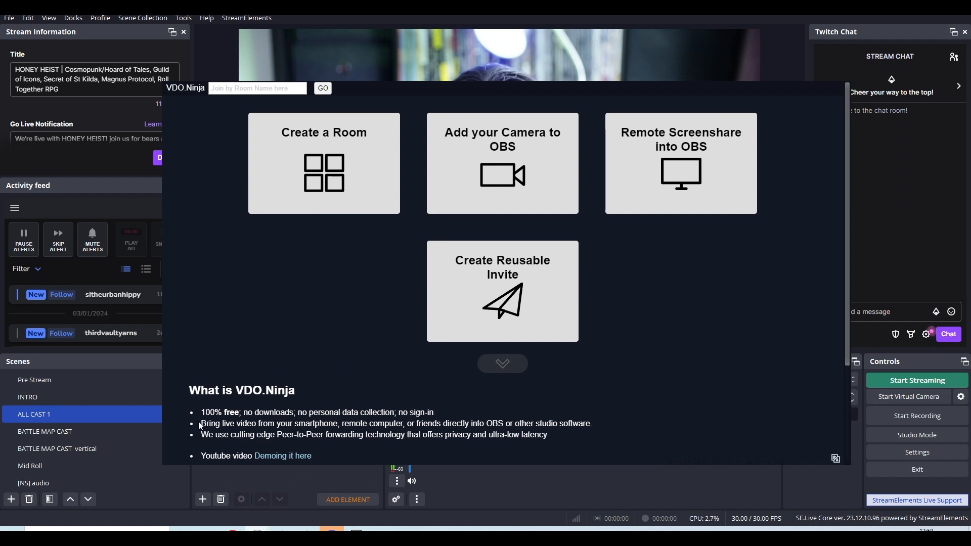
{"action": "left_click_drag", "start_coordinate": [202, 413], "coordinate": [381, 413]}
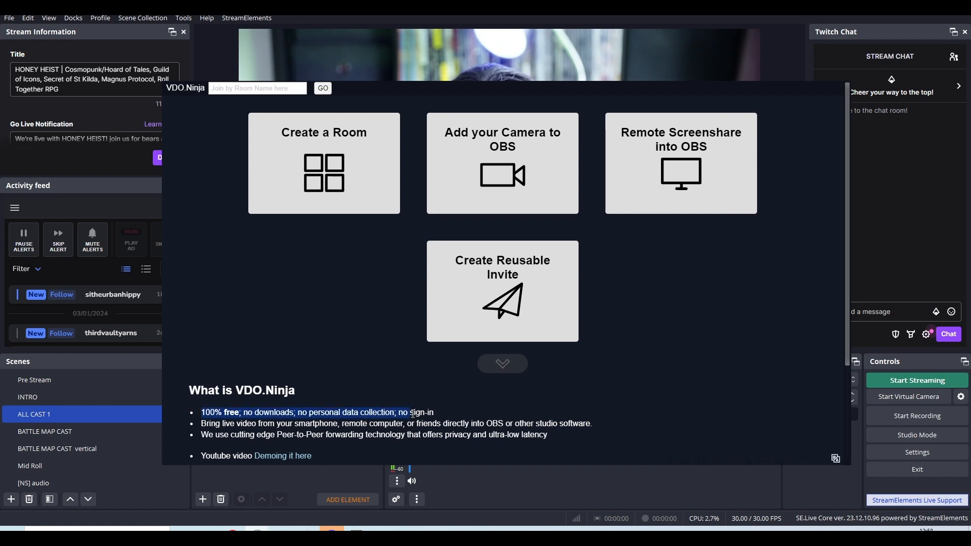
{"action": "left_click", "coordinate": [452, 417]}
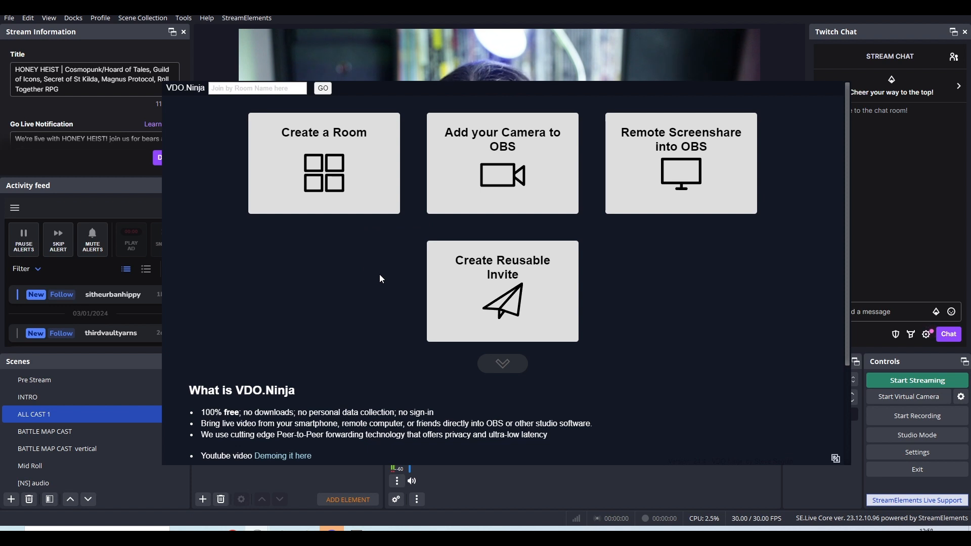
Start creating a room named johns_great_room and enter a room password.
{"action": "left_click", "coordinate": [333, 214]}
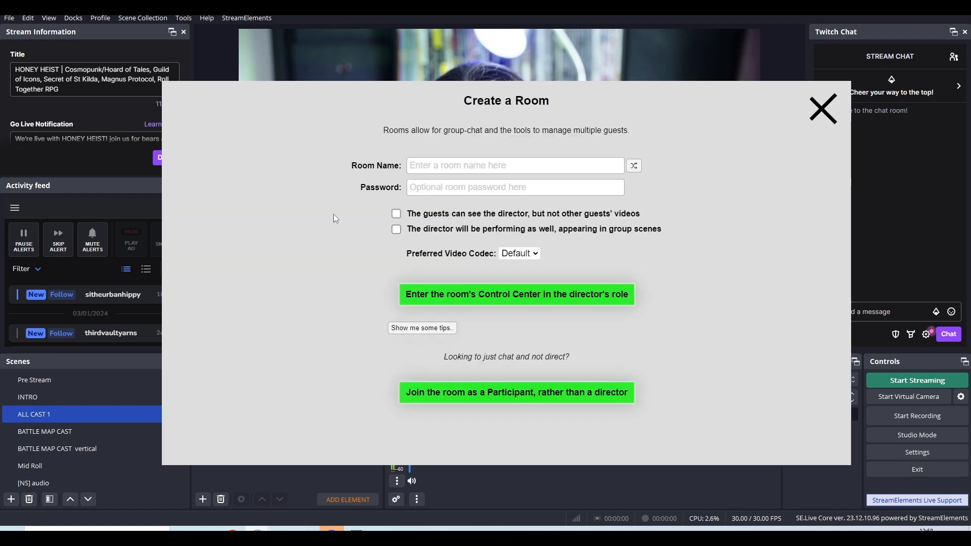
{"action": "left_click", "coordinate": [517, 164]}
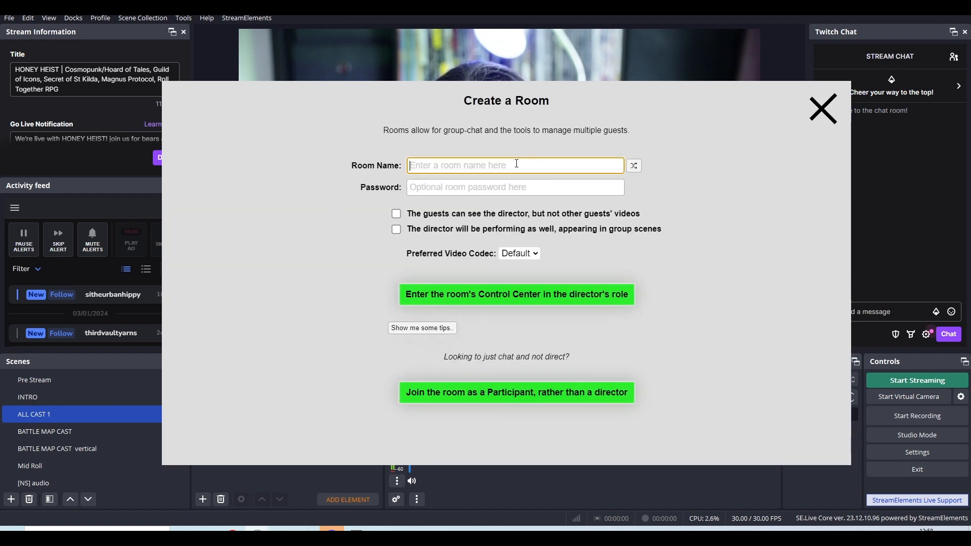
{"action": "type", "text": "johns"}
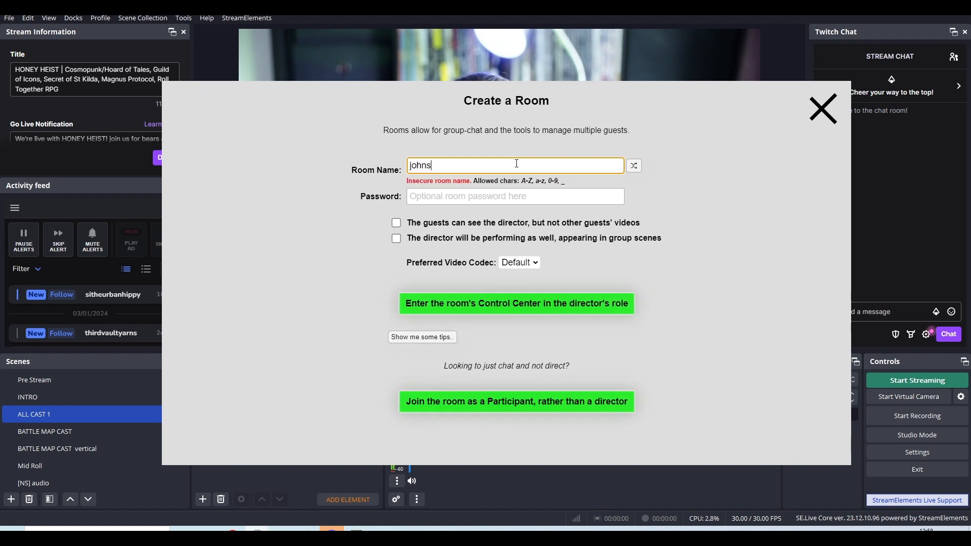
{"action": "type", "text": "_great_room"}
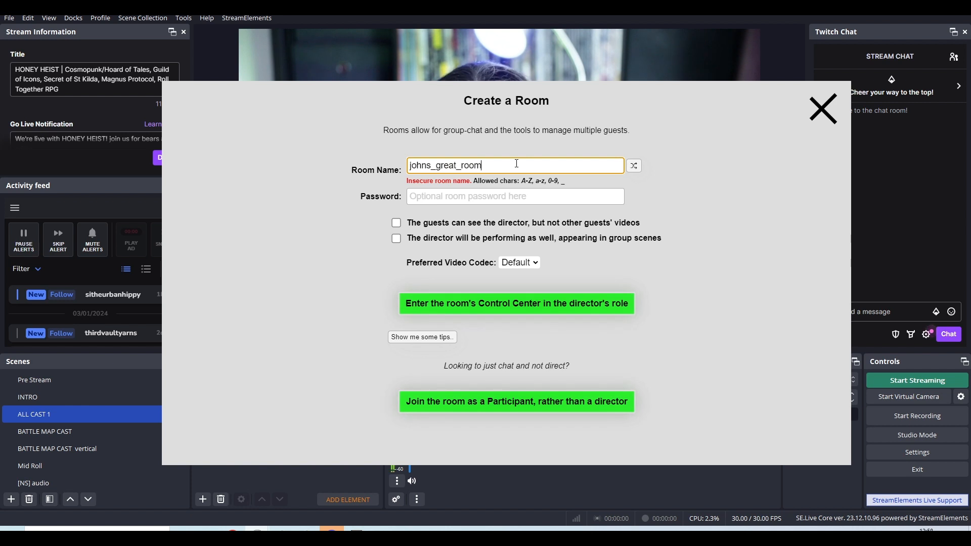
{"action": "left_click", "coordinate": [479, 199]}
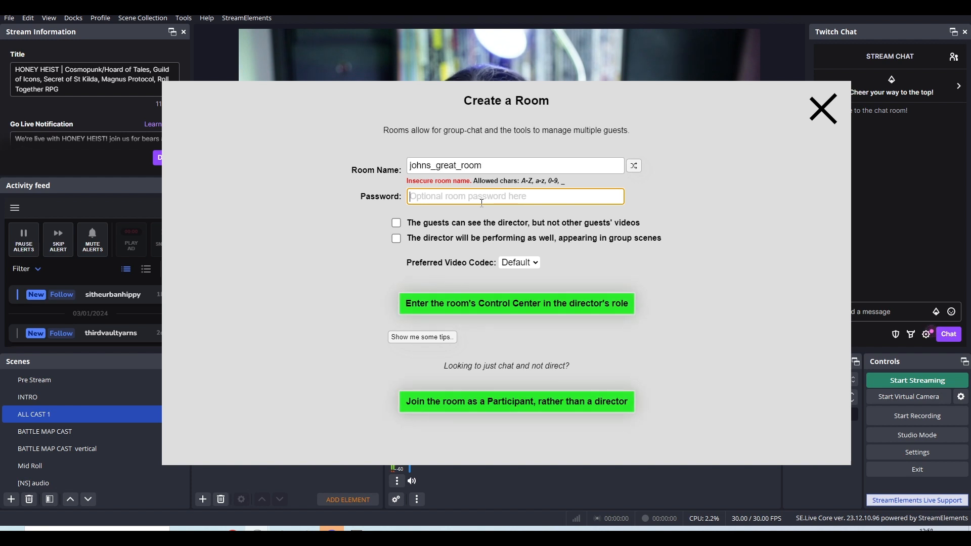
{"action": "type", "text": "1234"}
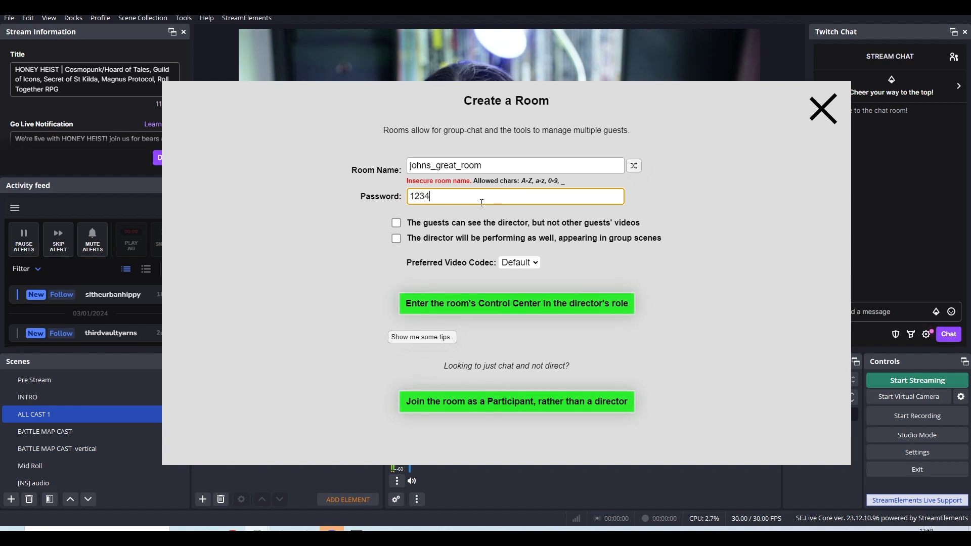
{"action": "left_click", "coordinate": [458, 237]}
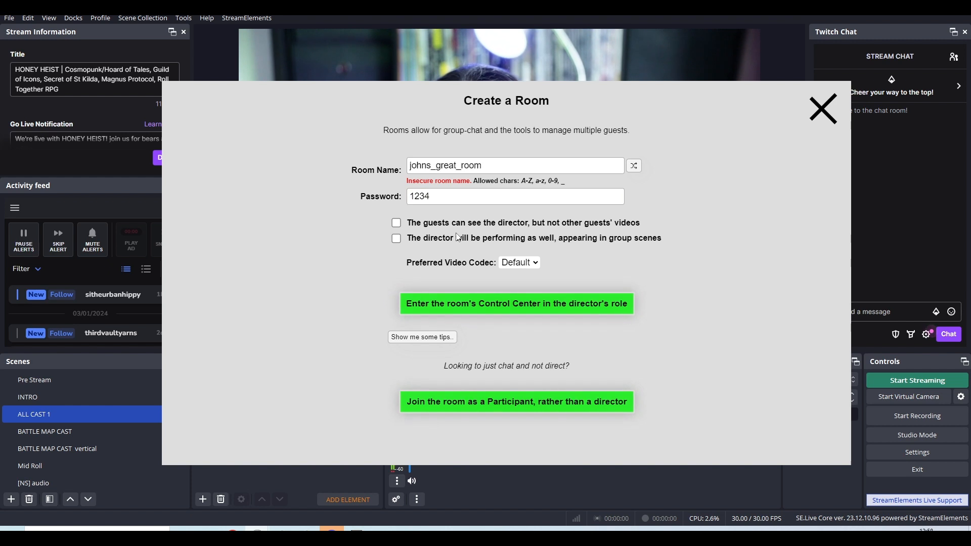
{"action": "double_click", "coordinate": [431, 195]}
{"action": "left_click", "coordinate": [440, 216]}
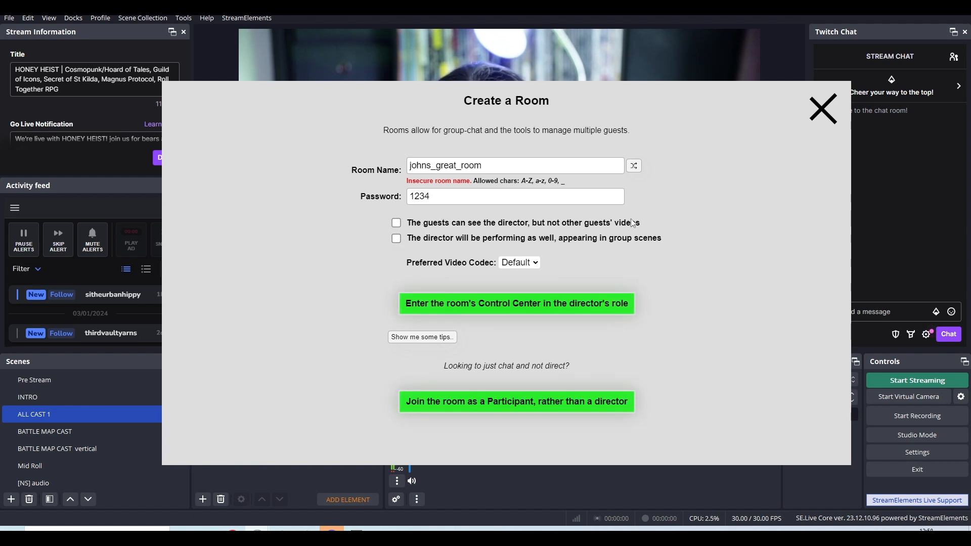
Have the director appear in group scenes, keep the Default video codec, and enter the room's control center as director.
{"action": "mouse_move", "coordinate": [610, 228]}
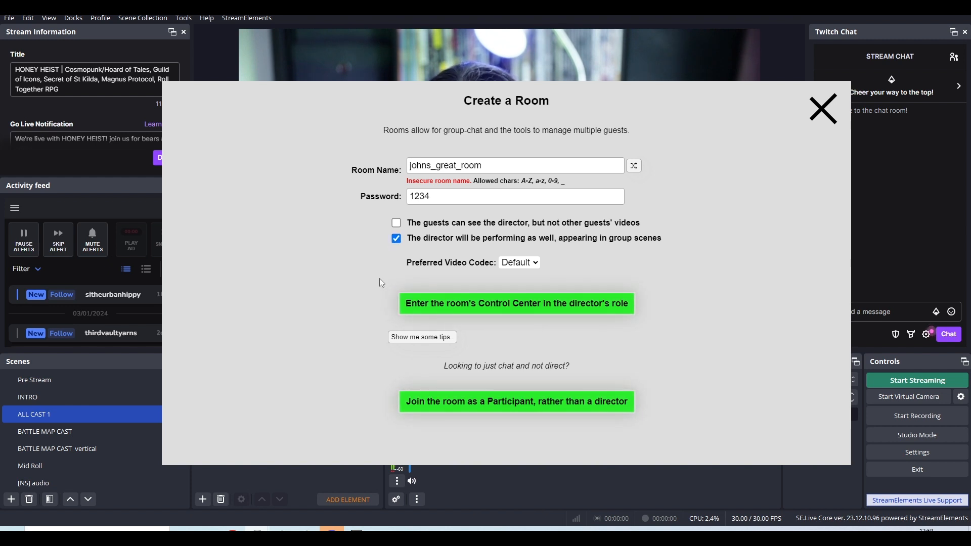
{"action": "left_click", "coordinate": [519, 262]}
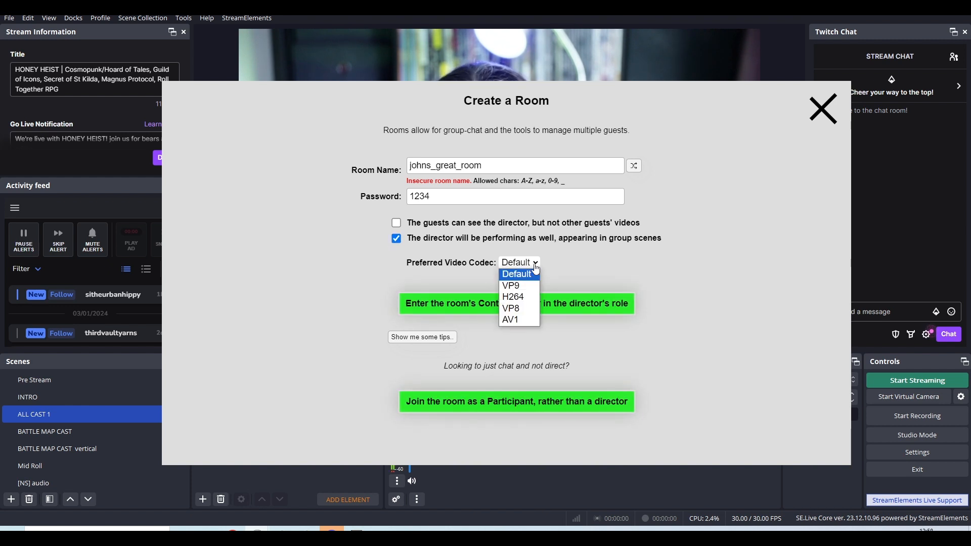
{"action": "left_click", "coordinate": [593, 245]}
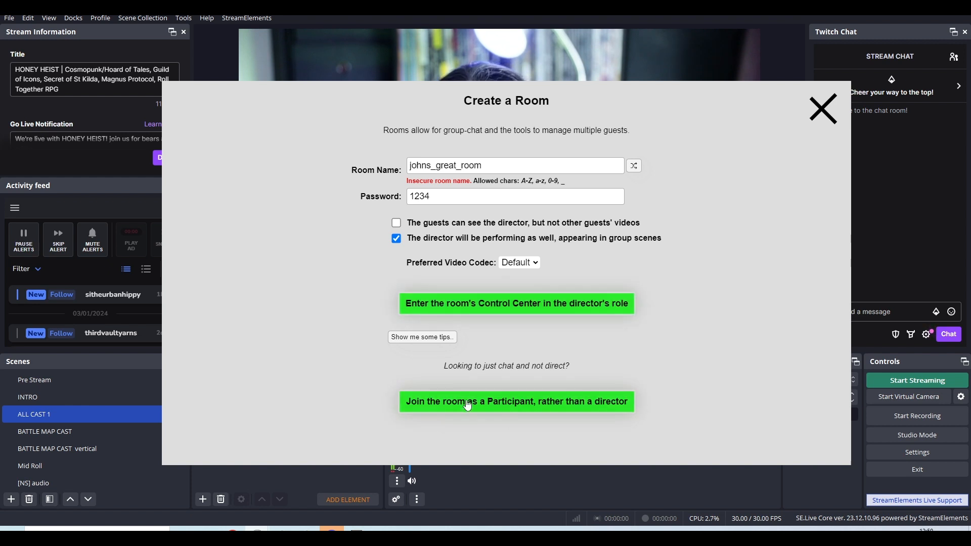
{"action": "left_click", "coordinate": [481, 313]}
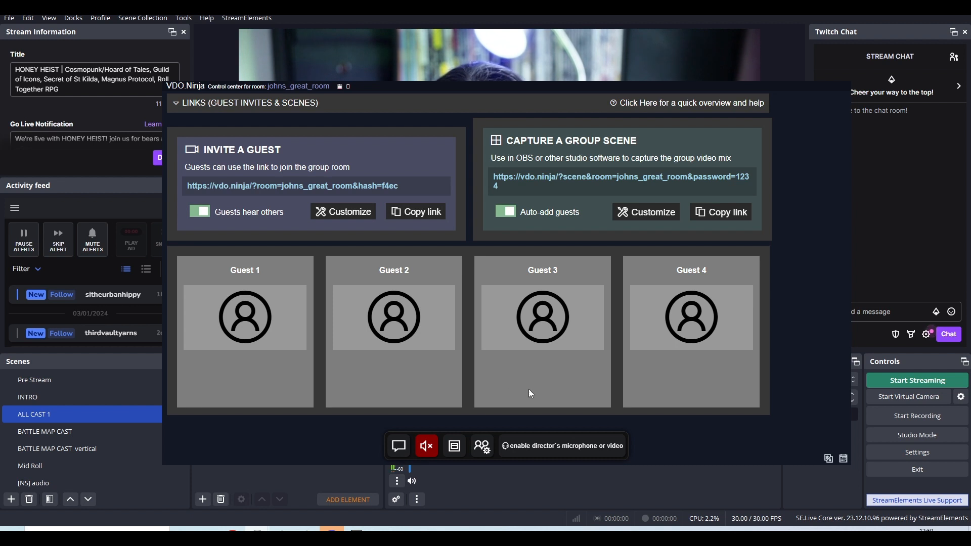
Review the guest invite and group scene links, and leave the links section collapsed.
{"action": "left_click", "coordinate": [177, 105]}
{"action": "left_click", "coordinate": [177, 105]}
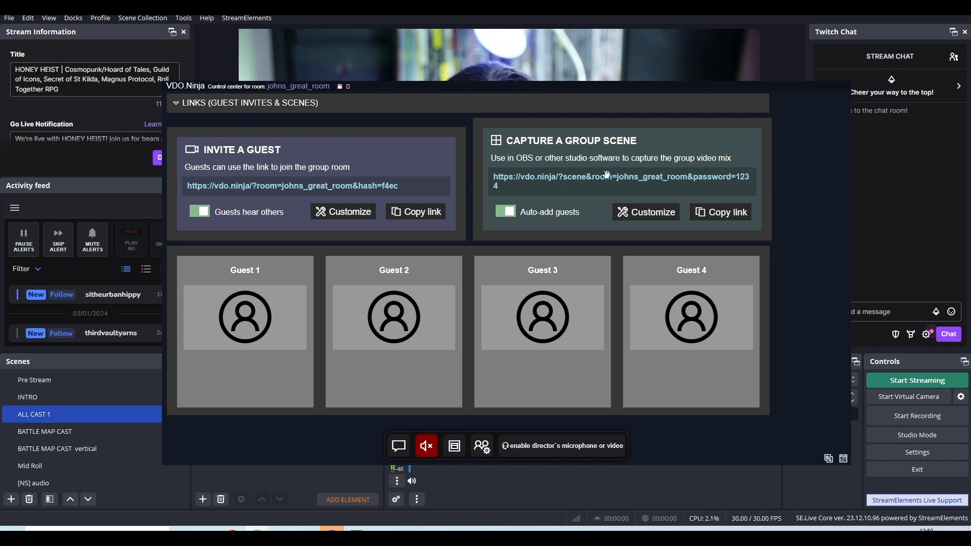
{"action": "left_click_drag", "start_coordinate": [592, 88], "coordinate": [589, 81]}
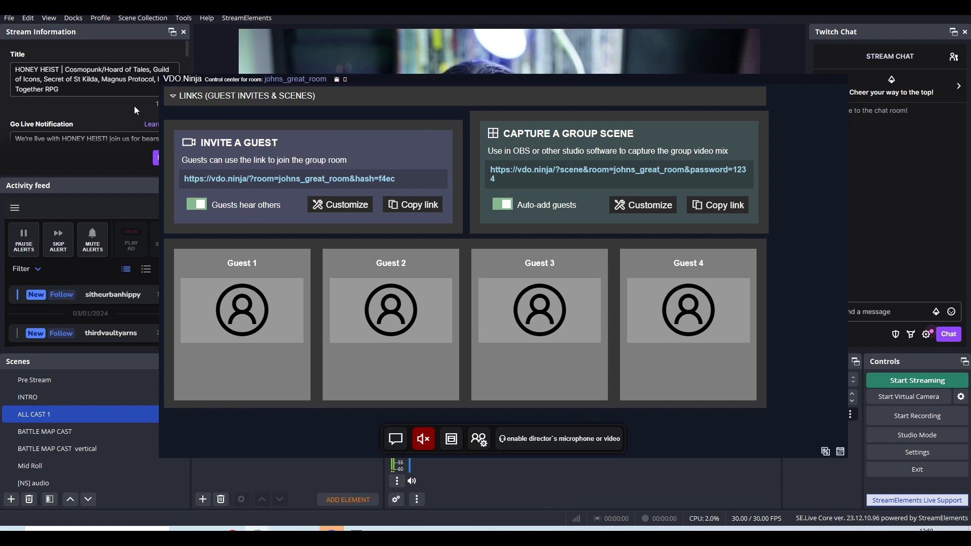
{"action": "left_click", "coordinate": [169, 98]}
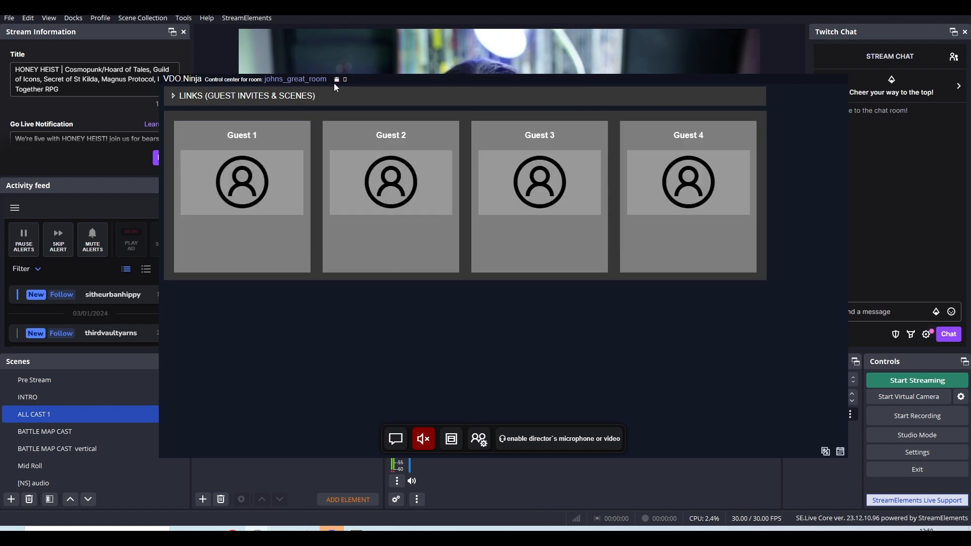
Narrow the control center window to fit its four guest slots and move it over the Activity feed to uncover the webcam preview.
{"action": "mouse_move", "coordinate": [334, 85]}
{"action": "left_mouse_down"}
{"action": "mouse_move", "coordinate": [370, 80]}
{"action": "mouse_move", "coordinate": [367, 155]}
{"action": "mouse_move", "coordinate": [328, 101]}
{"action": "left_mouse_up"}
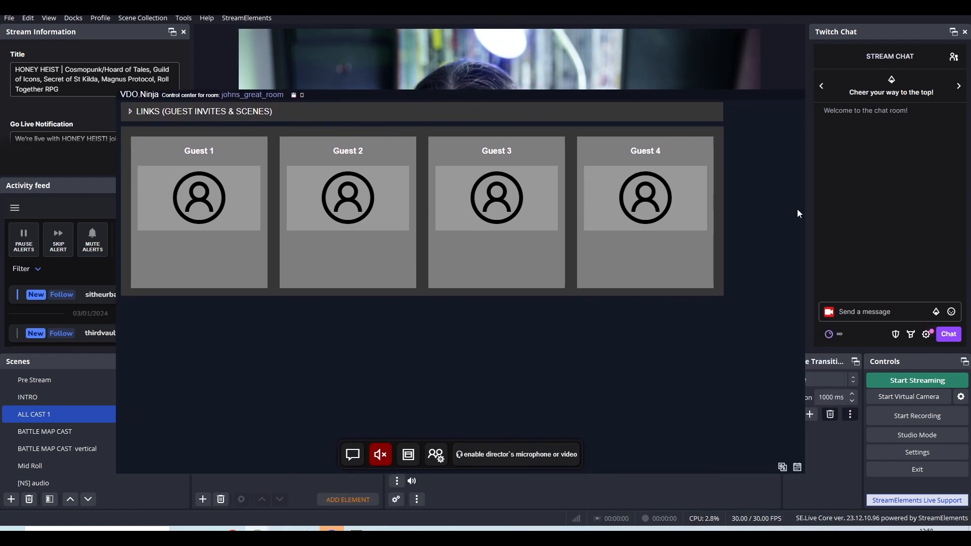
{"action": "left_click_drag", "start_coordinate": [804, 211], "coordinate": [740, 216]}
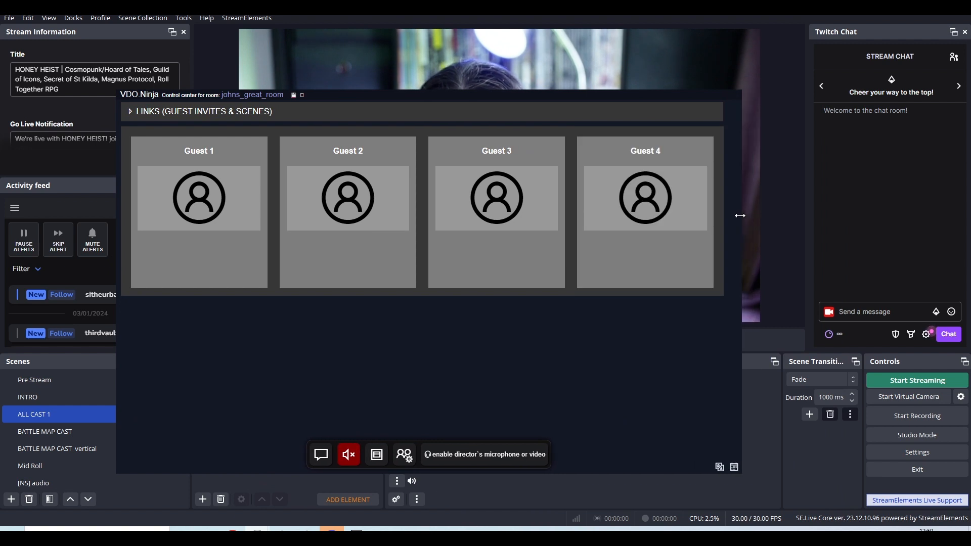
{"action": "left_click_drag", "start_coordinate": [587, 97], "coordinate": [503, 100]}
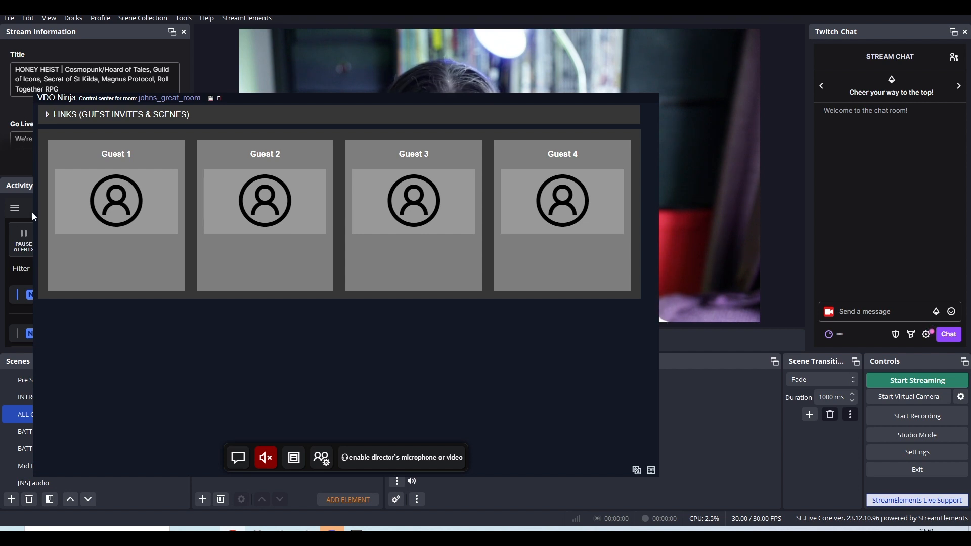
Lower the control center window and bring the Ninja Docs Guides browser window into view, enlarged.
{"action": "left_click_drag", "start_coordinate": [297, 112], "coordinate": [300, 240]}
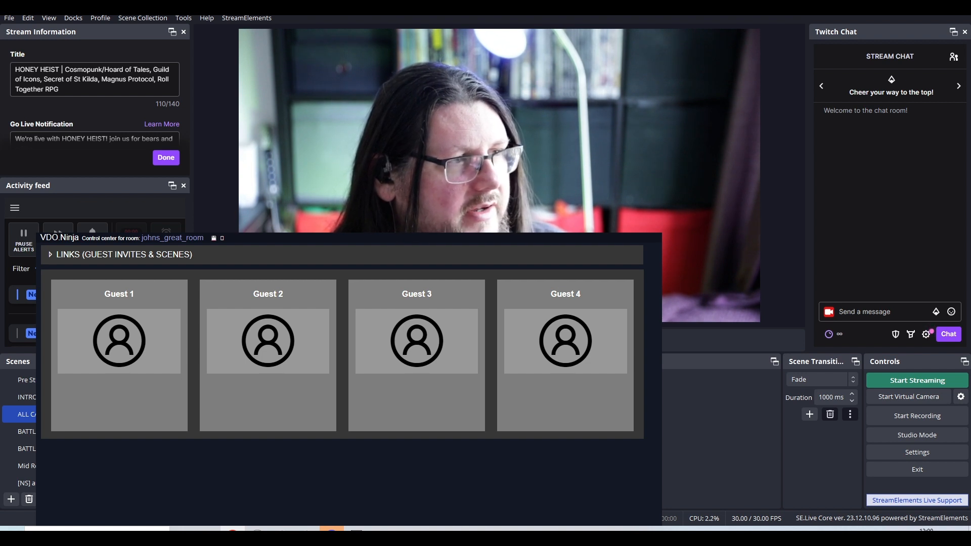
{"action": "left_click_drag", "start_coordinate": [171, 102], "coordinate": [209, 47]}
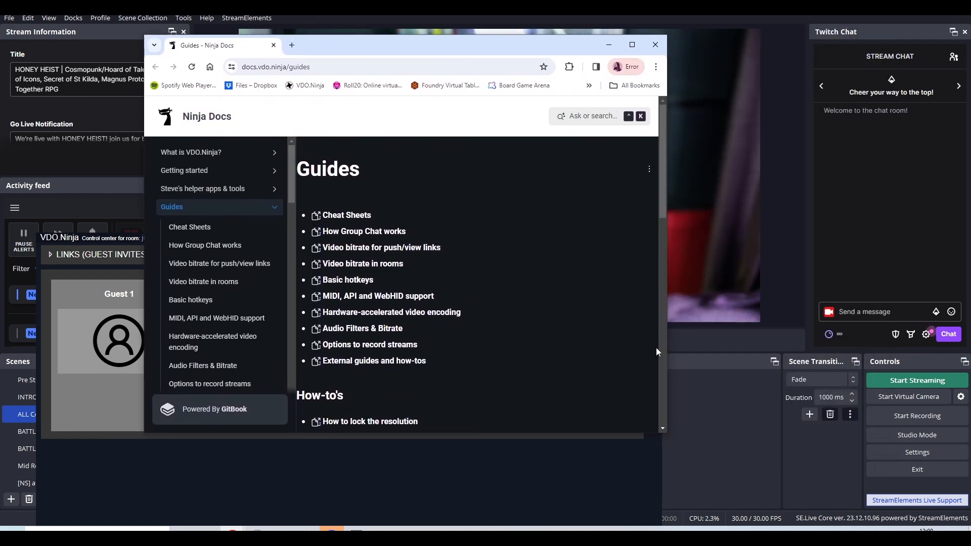
{"action": "left_click_drag", "start_coordinate": [665, 436], "coordinate": [909, 473]}
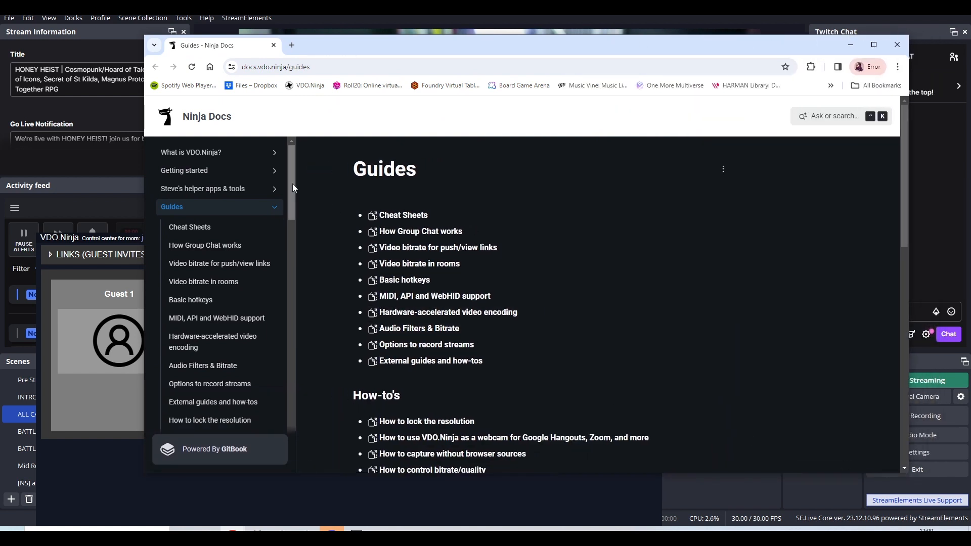
Look through the Cheat Sheets guide, covering the basic concepts and parameters cheatsheets.
{"action": "left_click", "coordinate": [238, 233]}
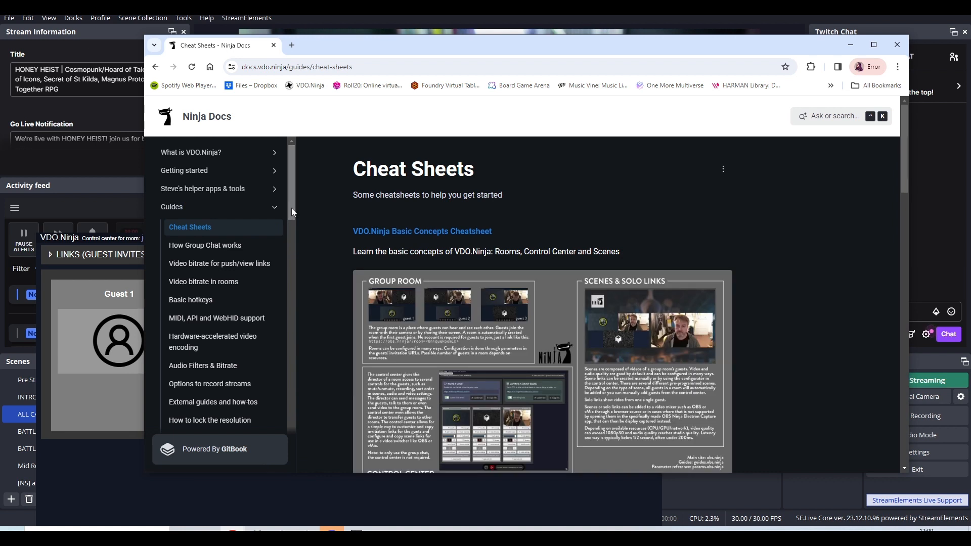
{"action": "mouse_move", "coordinate": [904, 188]}
{"action": "left_mouse_down"}
{"action": "mouse_move", "coordinate": [910, 218]}
{"action": "mouse_move", "coordinate": [912, 205]}
{"action": "left_mouse_up"}
{"action": "scroll", "coordinate": [912, 239], "scroll_direction": "down", "scroll_amount": 5}
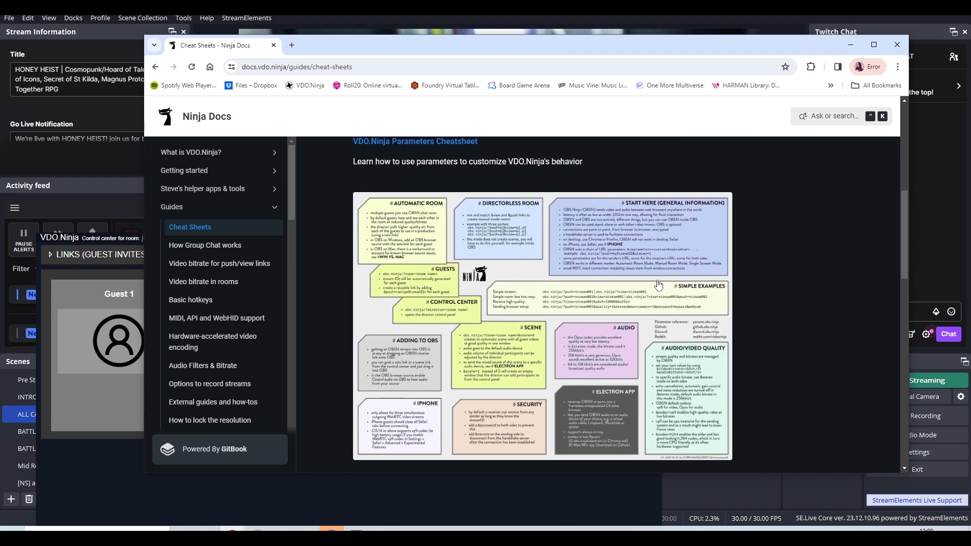
{"action": "left_click_drag", "start_coordinate": [903, 262], "coordinate": [903, 181]}
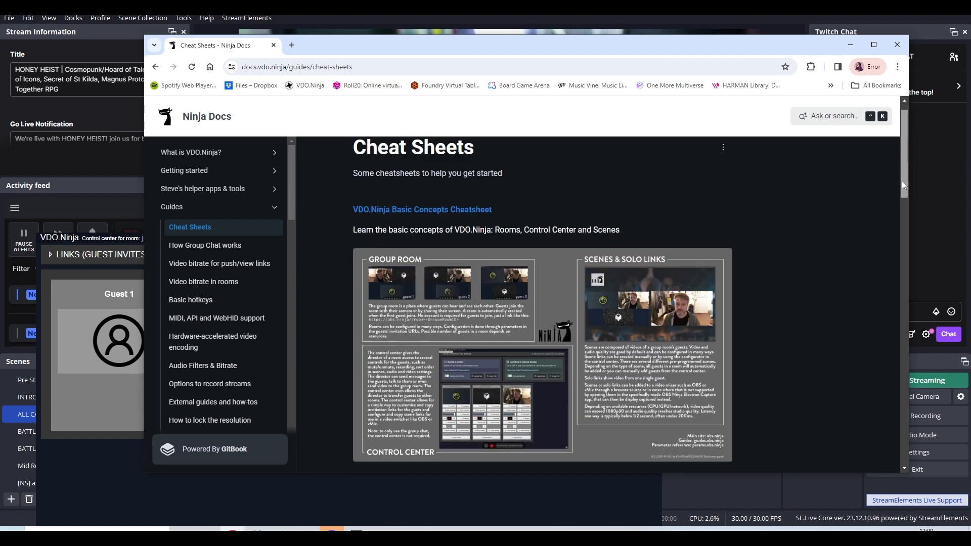
Look up the Advanced Options (URL Parameters) documentation and open its Most common Parameters page.
{"action": "left_click_drag", "start_coordinate": [292, 192], "coordinate": [297, 399]}
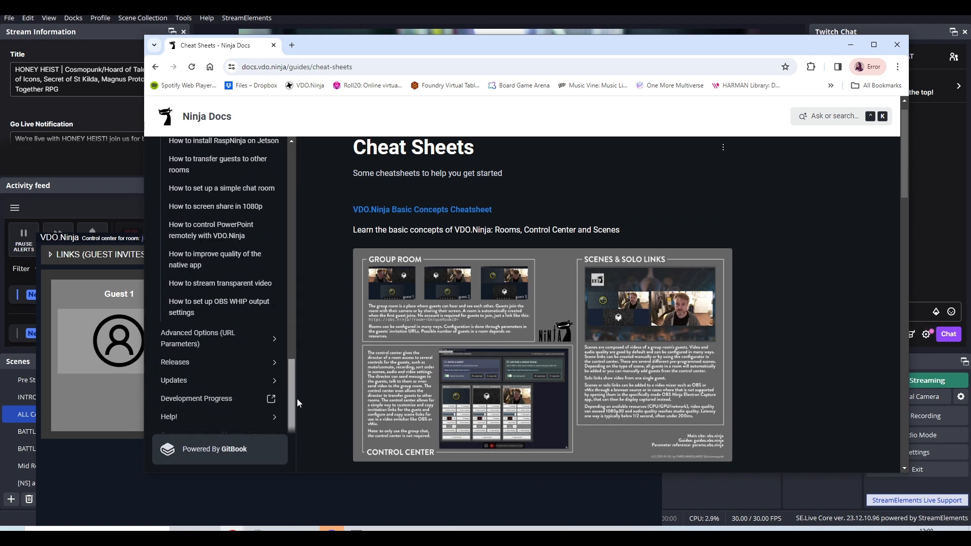
{"action": "left_click", "coordinate": [245, 344]}
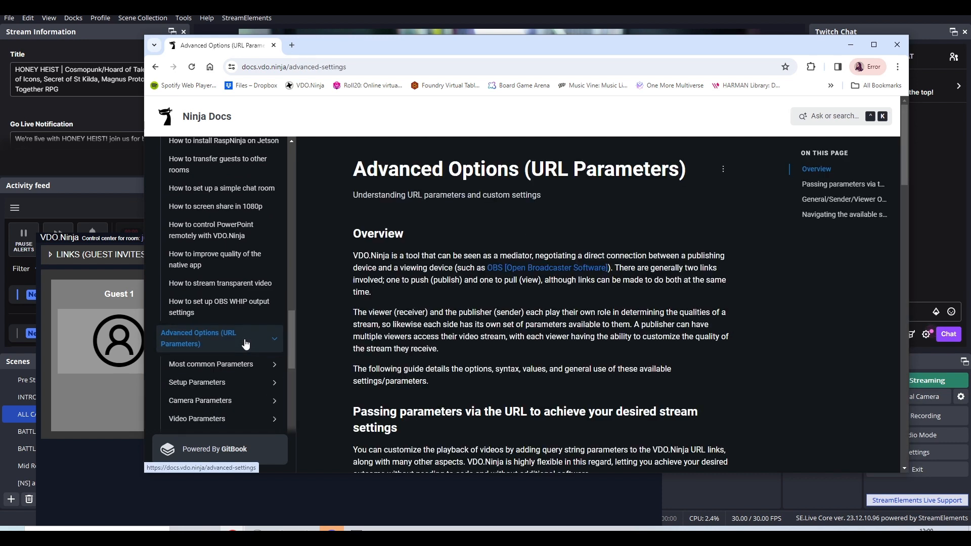
{"action": "left_click_drag", "start_coordinate": [904, 137], "coordinate": [917, 390]}
{"action": "left_click", "coordinate": [254, 372]}
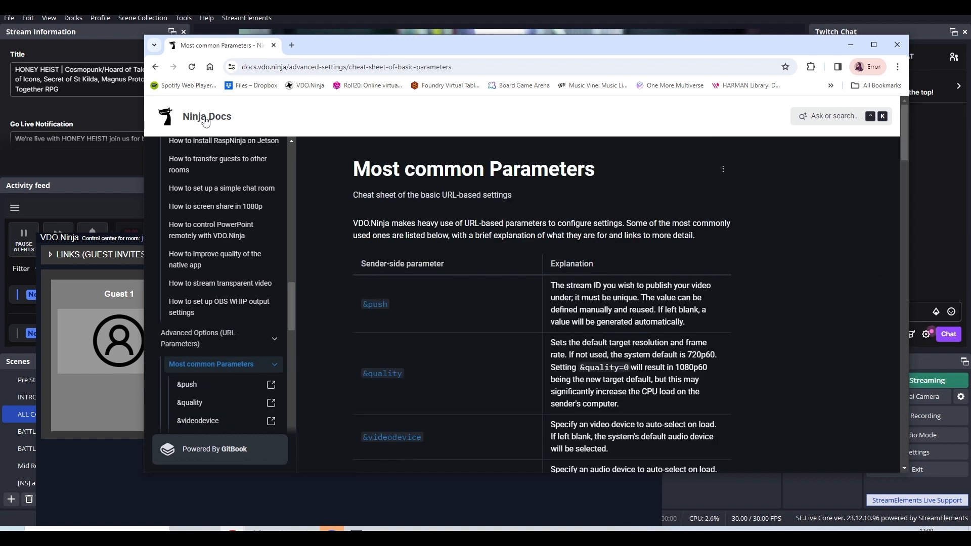
Review the page address and the listed URL parameters down to the director and room section, and close the docs page.
{"action": "left_click_drag", "start_coordinate": [460, 65], "coordinate": [241, 67]}
{"action": "left_click", "coordinate": [498, 63]}
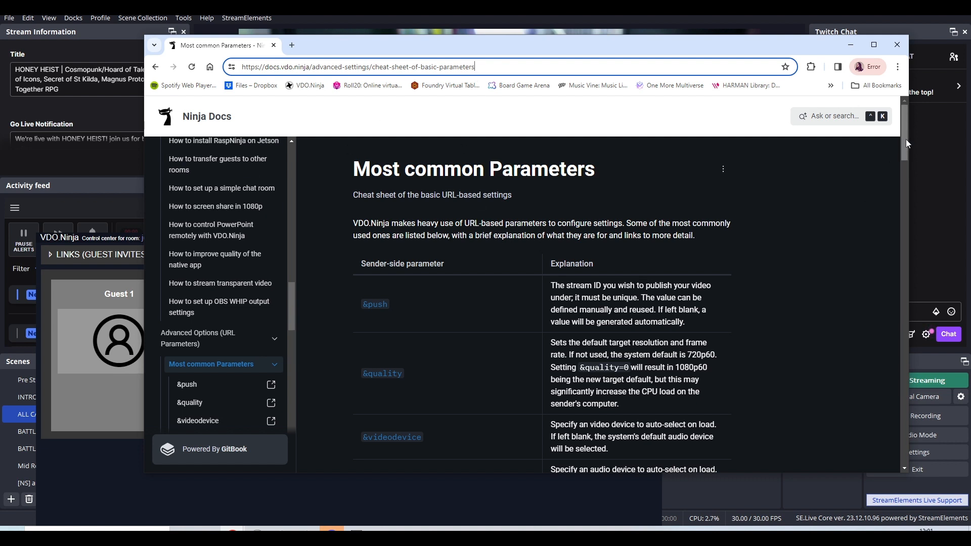
{"action": "left_click_drag", "start_coordinate": [905, 139], "coordinate": [905, 160]}
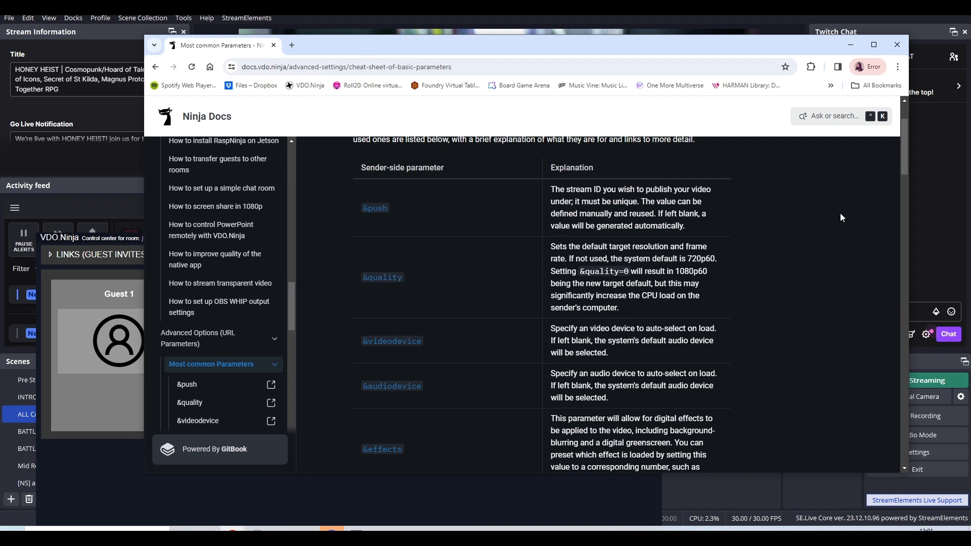
{"action": "left_click_drag", "start_coordinate": [906, 164], "coordinate": [925, 306]}
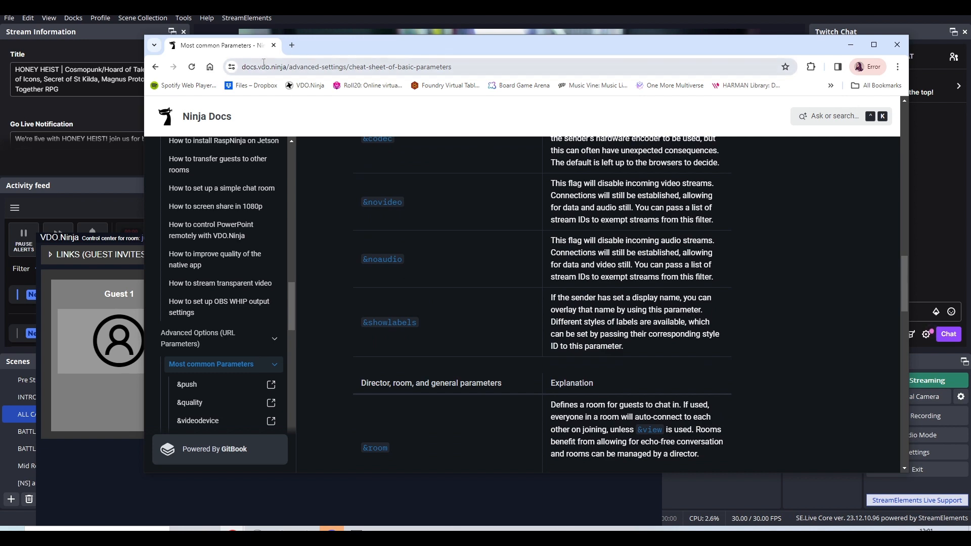
{"action": "left_click", "coordinate": [274, 45]}
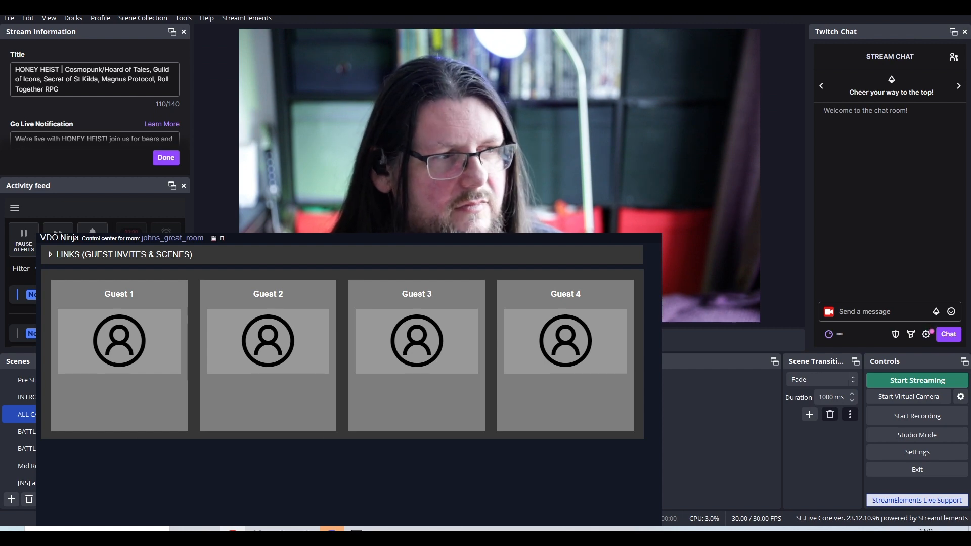
Switch to the training part 2 document in the browser, place it over the preview, and show the DIRECTOR and PERFORMER links.
{"action": "key", "text": "alt+Tab"}
{"action": "left_click_drag", "start_coordinate": [0, 117], "coordinate": [463, 53]}
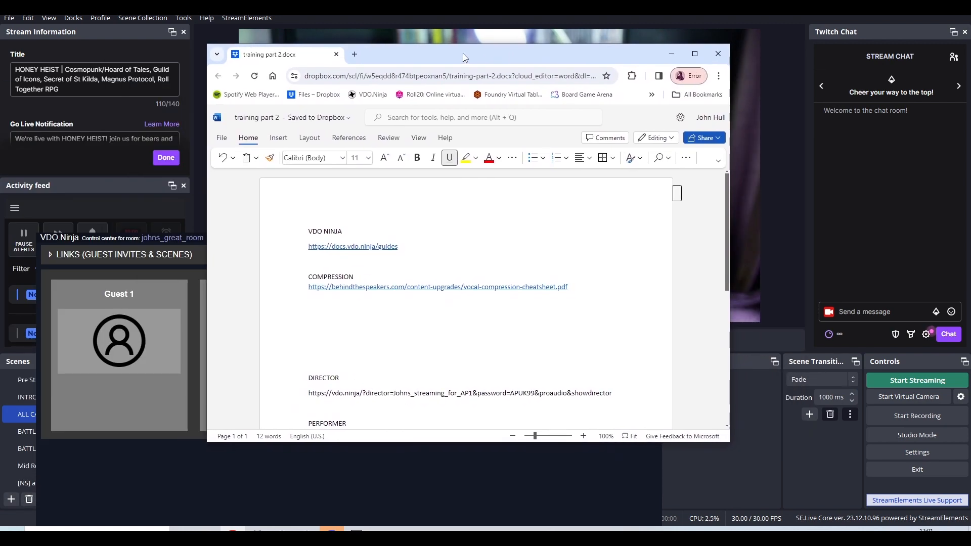
{"action": "left_click_drag", "start_coordinate": [729, 202], "coordinate": [731, 275]}
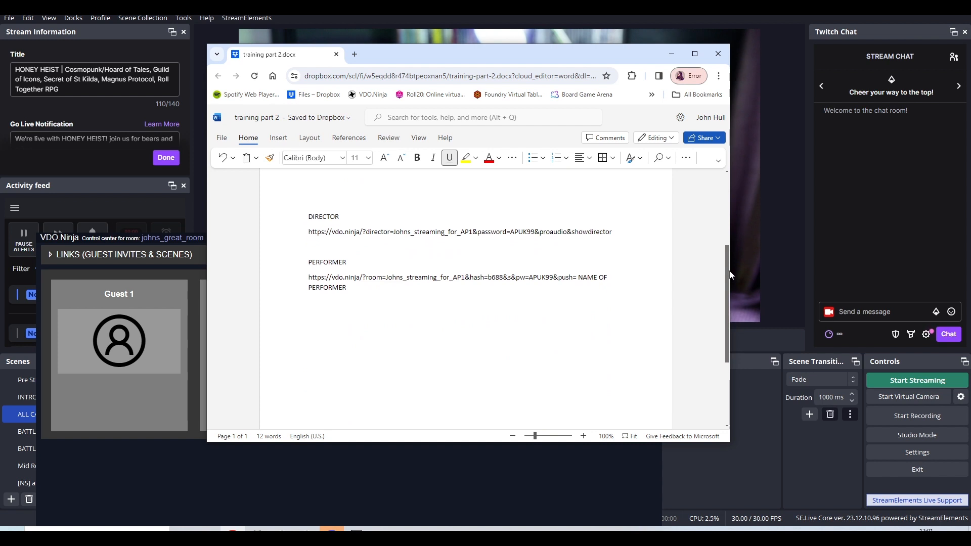
Bring the control center in front of the document, expand its guest invites and scenes links, and raise the window to show them fully.
{"action": "left_click", "coordinate": [139, 239]}
{"action": "left_click_drag", "start_coordinate": [435, 241], "coordinate": [437, 172]}
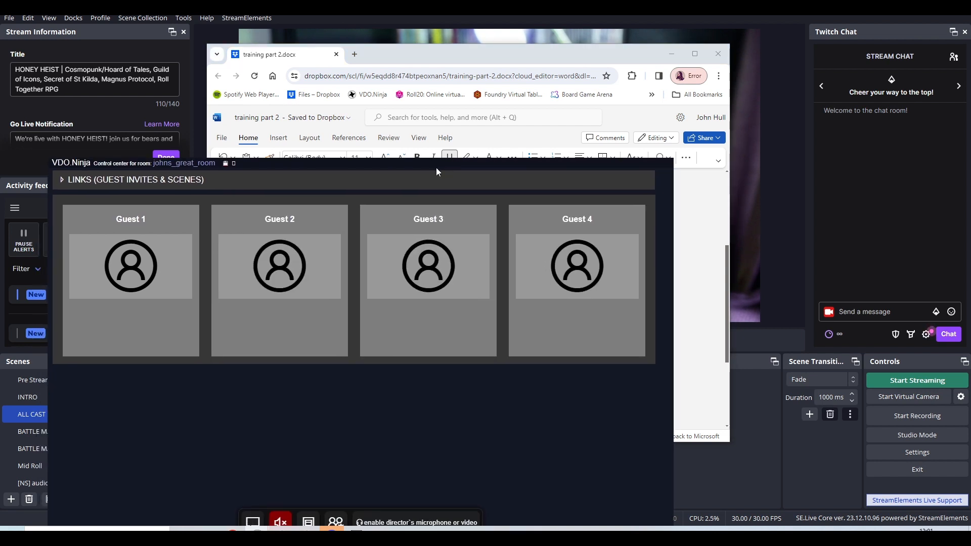
{"action": "left_click", "coordinate": [62, 183]}
{"action": "left_click_drag", "start_coordinate": [270, 162], "coordinate": [312, 79]}
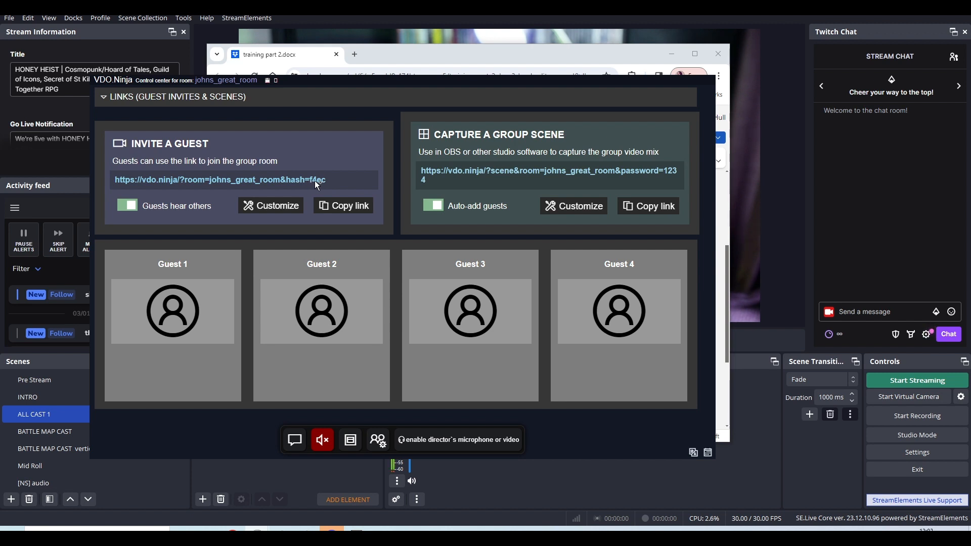
Open the customization options for the guest invite link and review the available toggles.
{"action": "left_click", "coordinate": [284, 206]}
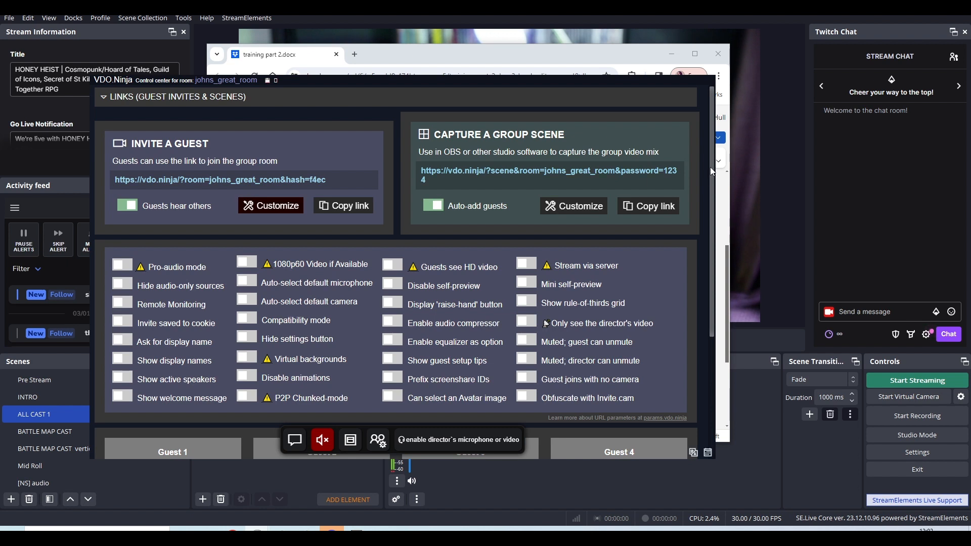
{"action": "scroll", "coordinate": [716, 196], "scroll_direction": "down", "scroll_amount": 1}
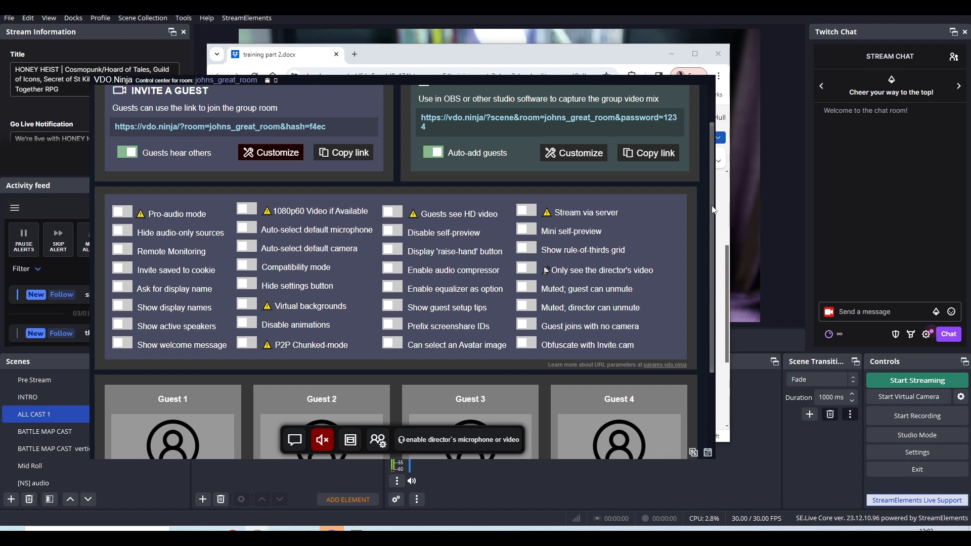
{"action": "scroll", "coordinate": [713, 209], "scroll_direction": "up", "scroll_amount": 2}
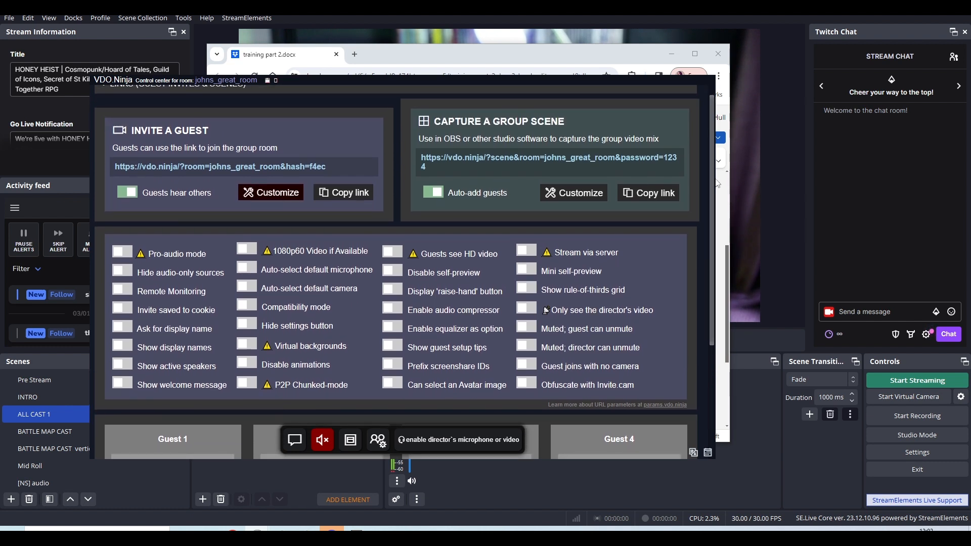
{"action": "left_click_drag", "start_coordinate": [717, 183], "coordinate": [714, 192]}
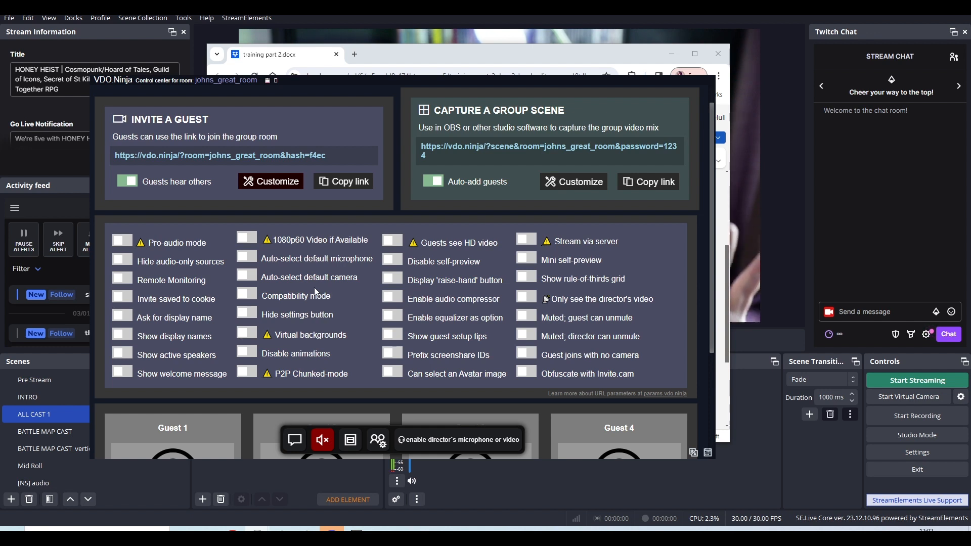
Enable Pro-audio mode for the guest invite link and close its customization options.
{"action": "left_click", "coordinate": [126, 242]}
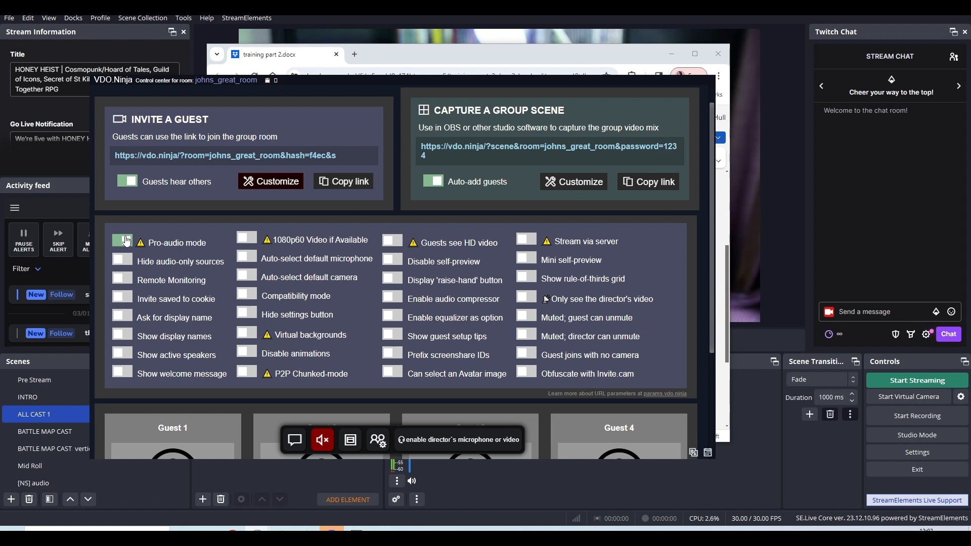
{"action": "left_click", "coordinate": [273, 182]}
{"action": "left_click_drag", "start_coordinate": [342, 84], "coordinate": [343, 106]}
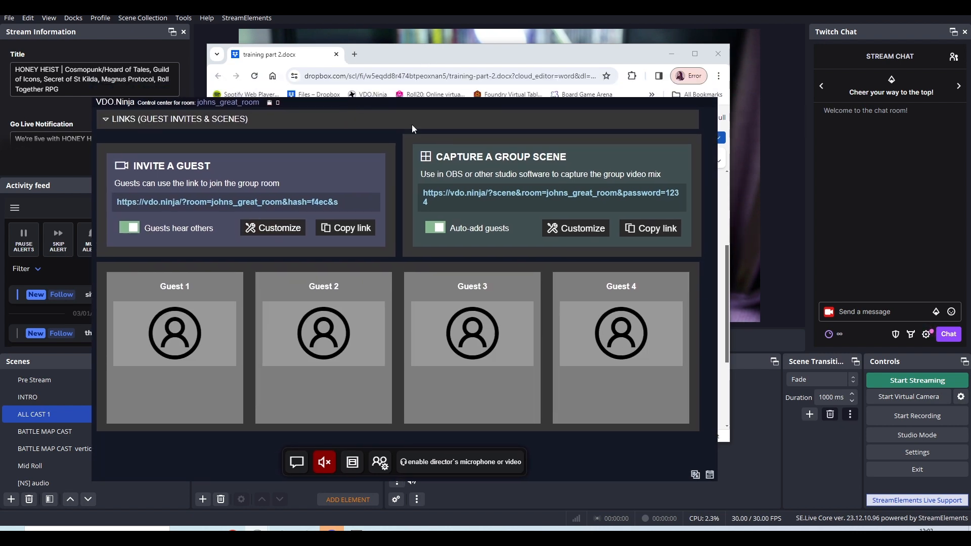
Move the control center and training document apart to uncover the preview, and highlight the room name in the DIRECTOR link.
{"action": "left_click_drag", "start_coordinate": [422, 102], "coordinate": [395, 369]}
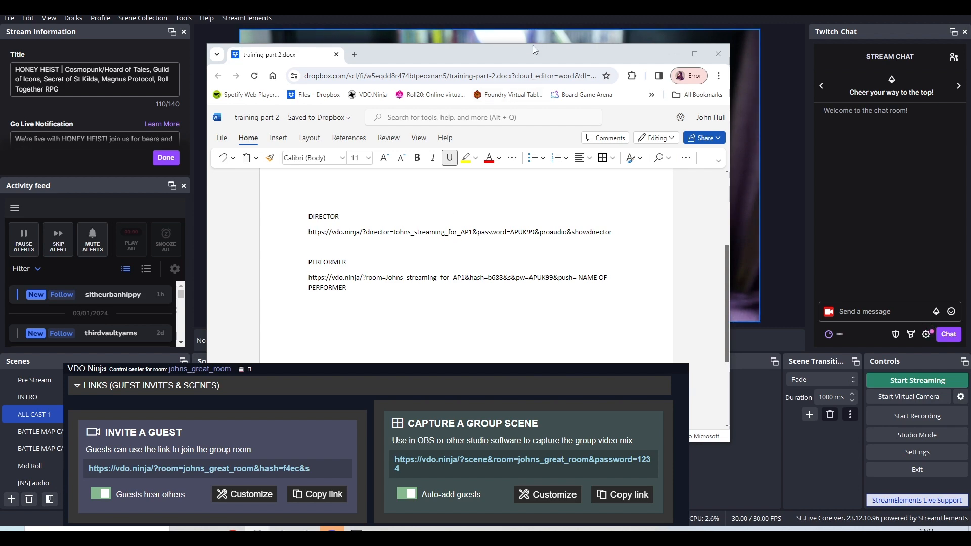
{"action": "left_click_drag", "start_coordinate": [533, 45], "coordinate": [826, 38]}
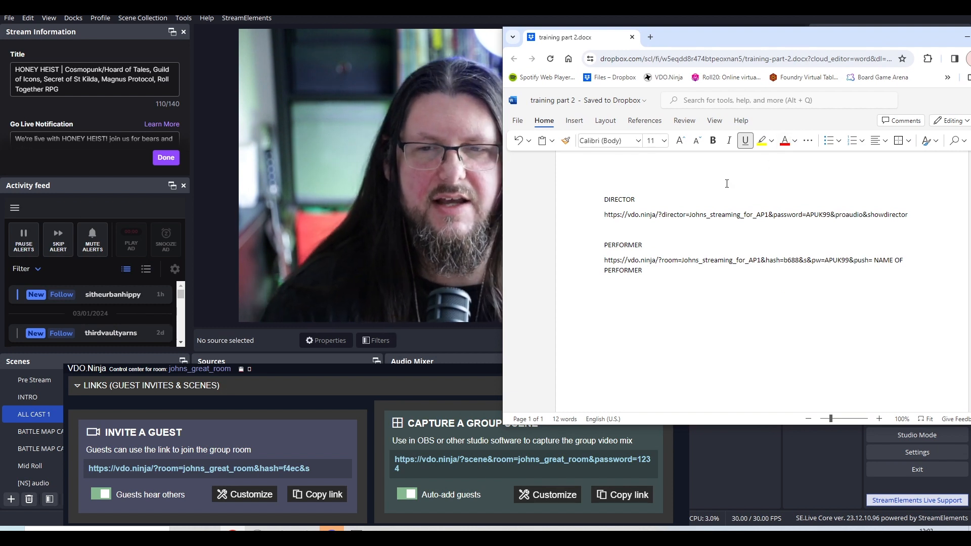
{"action": "left_click_drag", "start_coordinate": [690, 216], "coordinate": [768, 216]}
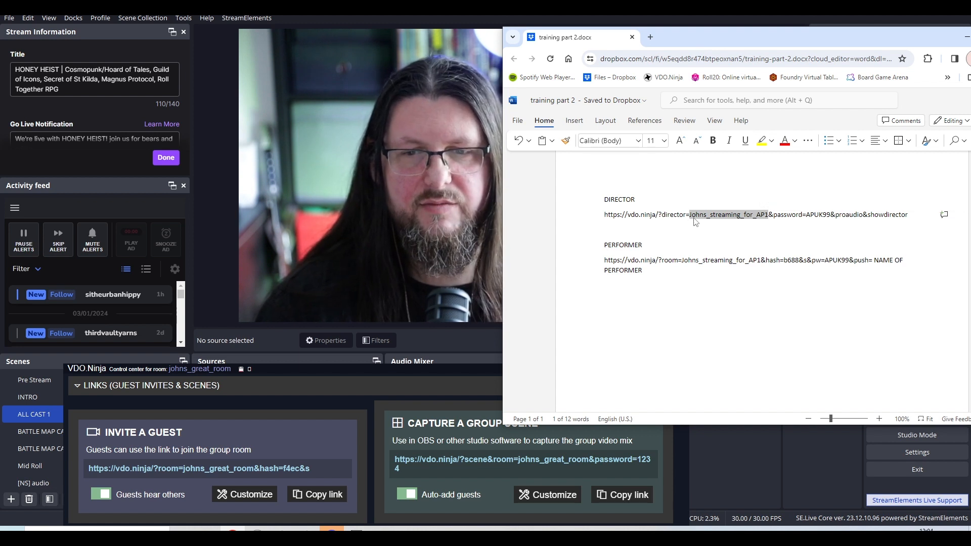
{"action": "left_click_drag", "start_coordinate": [707, 214], "coordinate": [766, 217]}
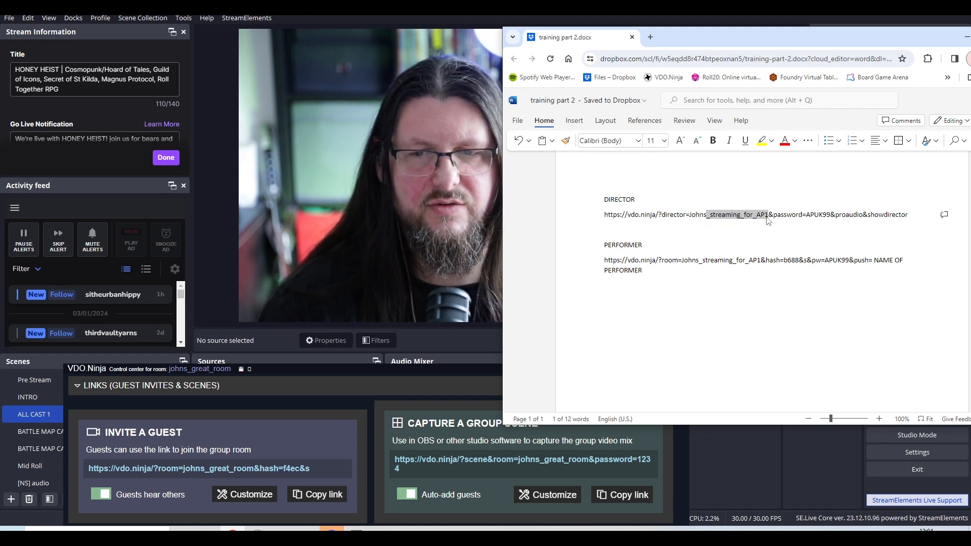
{"action": "left_click", "coordinate": [763, 216]}
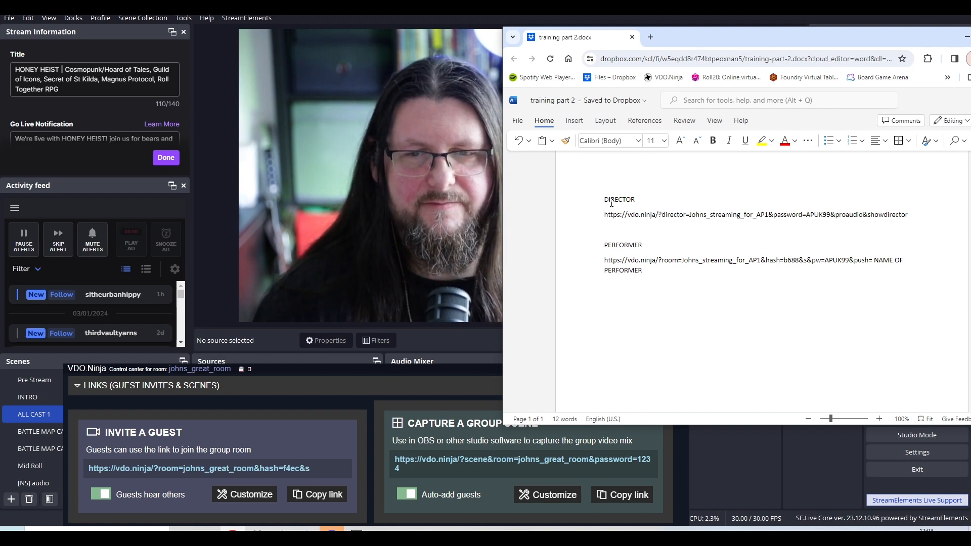
{"action": "left_click_drag", "start_coordinate": [604, 200], "coordinate": [636, 200]}
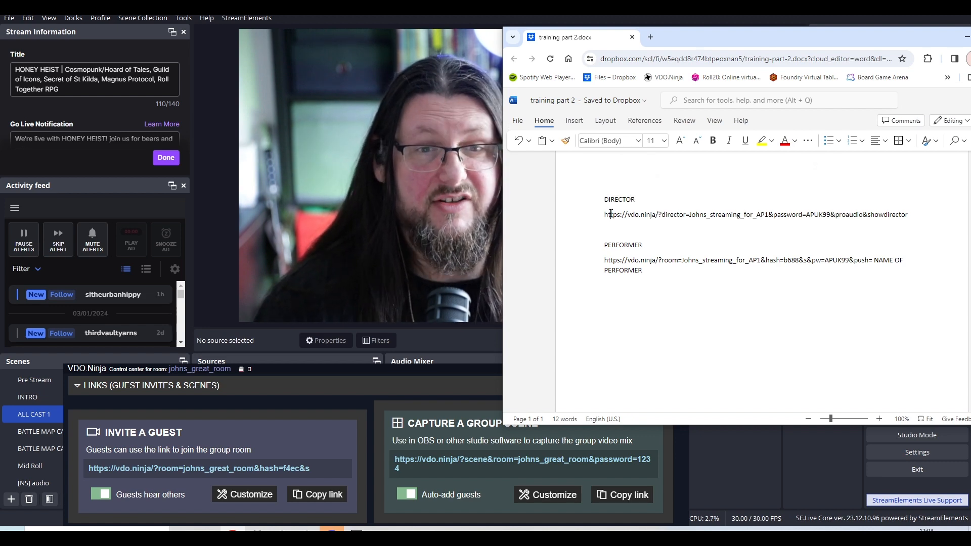
Collapse the control center's guest invites and scenes links and place its window below the webcam preview.
{"action": "left_click_drag", "start_coordinate": [420, 381], "coordinate": [403, 78]}
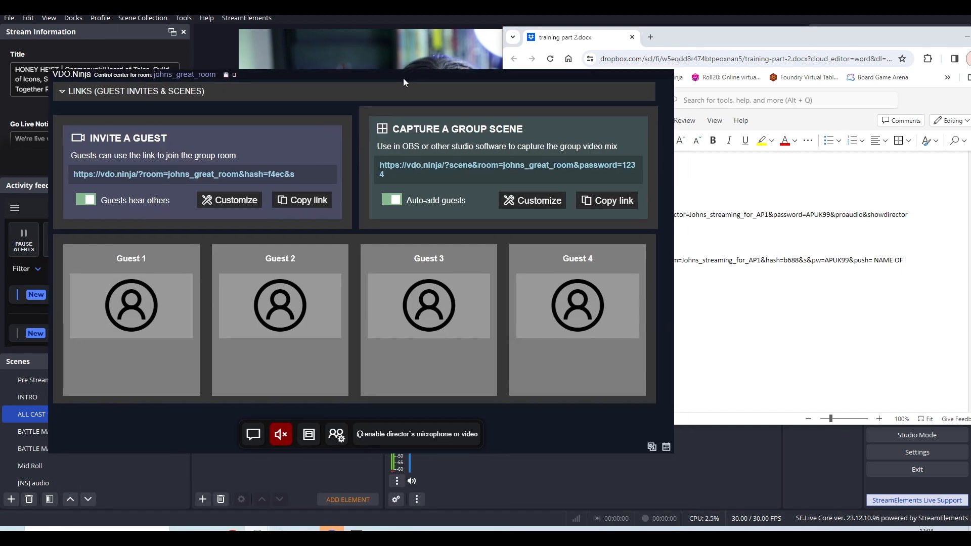
{"action": "left_click", "coordinate": [85, 96]}
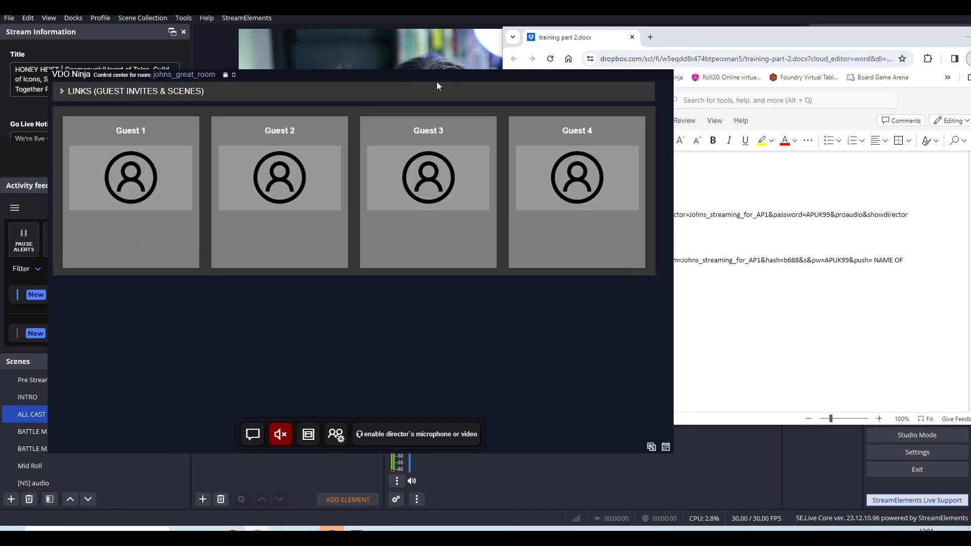
{"action": "left_click_drag", "start_coordinate": [428, 75], "coordinate": [392, 278]}
Highlight the opening of the DIRECTOR link in the training document, and select the room name after the director parameter.
{"action": "left_click", "coordinate": [620, 216]}
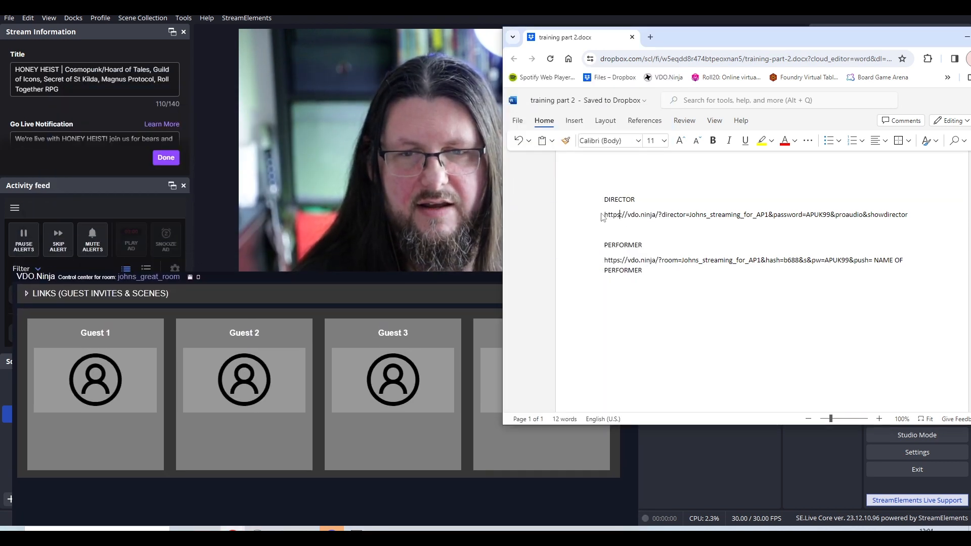
{"action": "left_click_drag", "start_coordinate": [605, 215], "coordinate": [722, 223]}
{"action": "left_click", "coordinate": [667, 216]}
{"action": "left_click_drag", "start_coordinate": [666, 216], "coordinate": [769, 221]}
{"action": "left_click", "coordinate": [691, 214]}
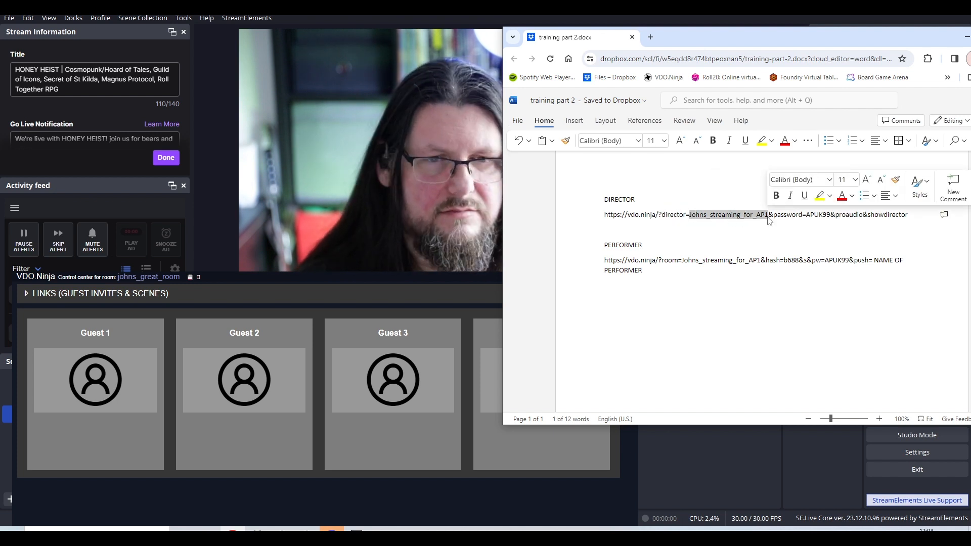
Bring the control center window in front of the training document and raise it to show its director controls.
{"action": "left_click", "coordinate": [418, 276]}
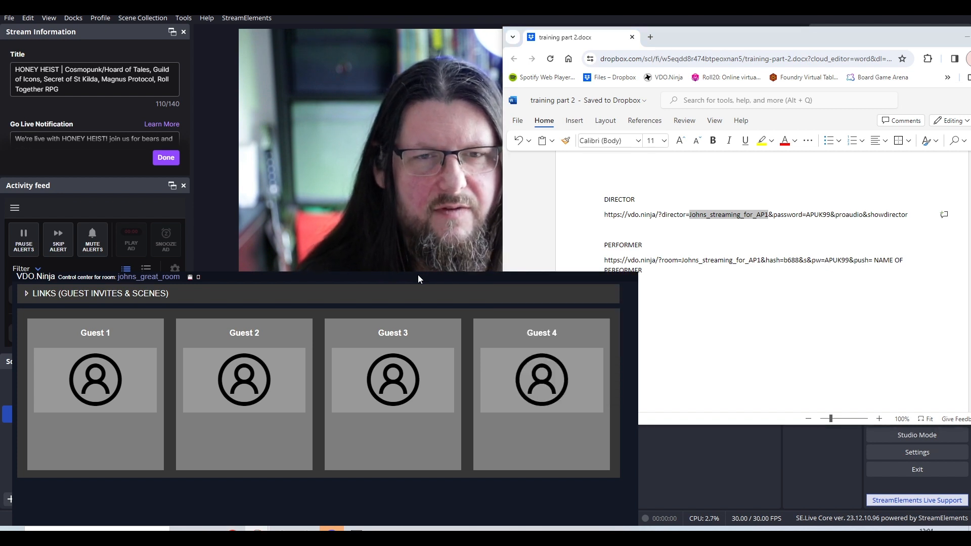
{"action": "left_click_drag", "start_coordinate": [416, 288], "coordinate": [432, 120]}
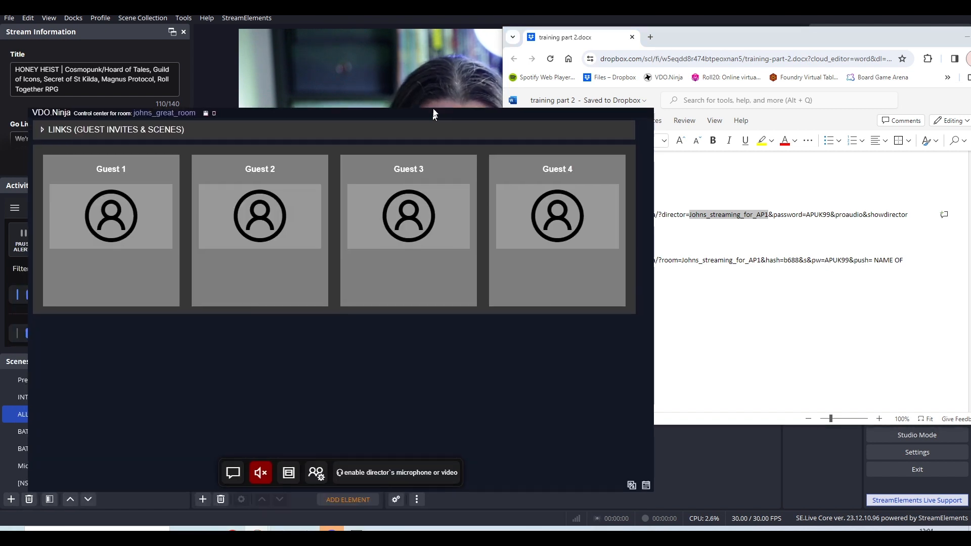
Expand the control center's guest invite links, and highlight the password parameter in the training document's DIRECTOR link.
{"action": "left_click", "coordinate": [43, 127]}
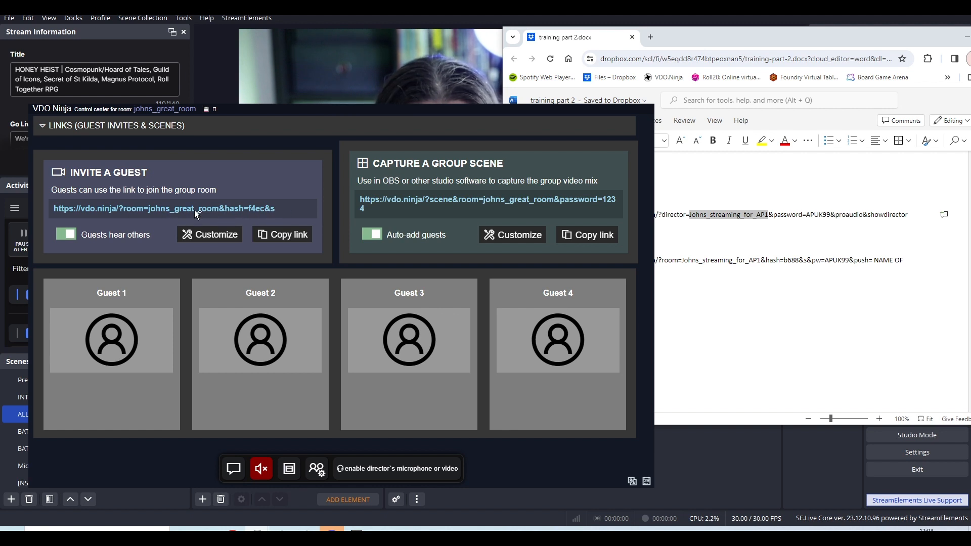
{"action": "left_click", "coordinate": [678, 42]}
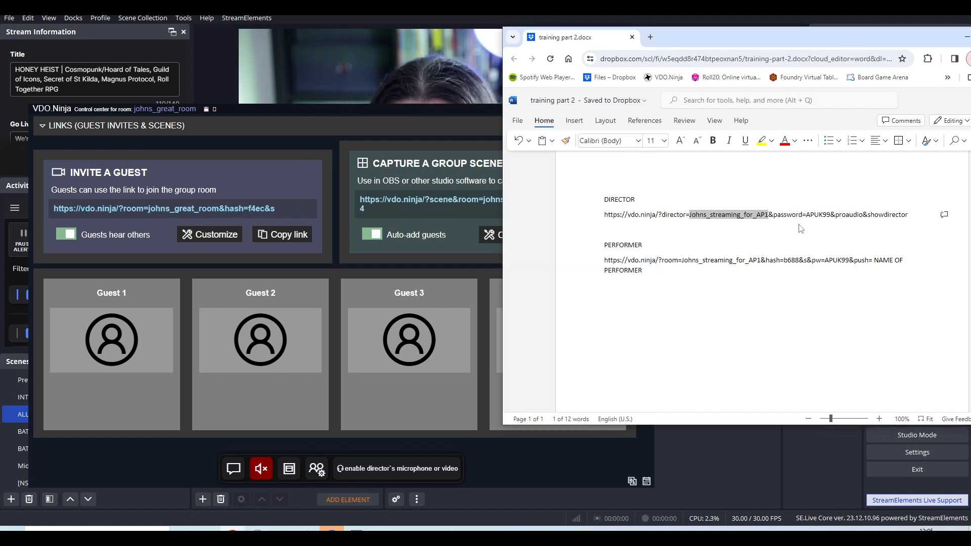
{"action": "left_click_drag", "start_coordinate": [769, 215], "coordinate": [818, 218]}
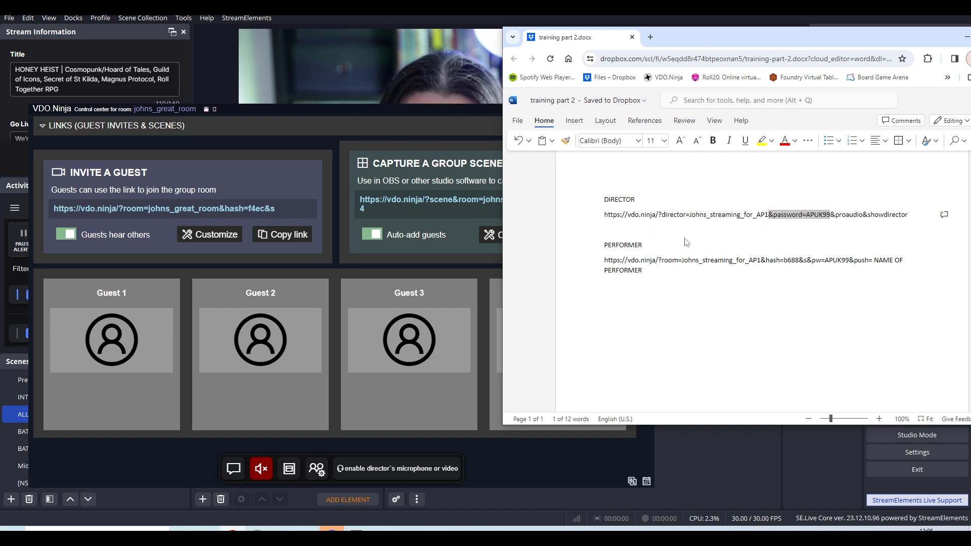
{"action": "left_click", "coordinate": [764, 215]}
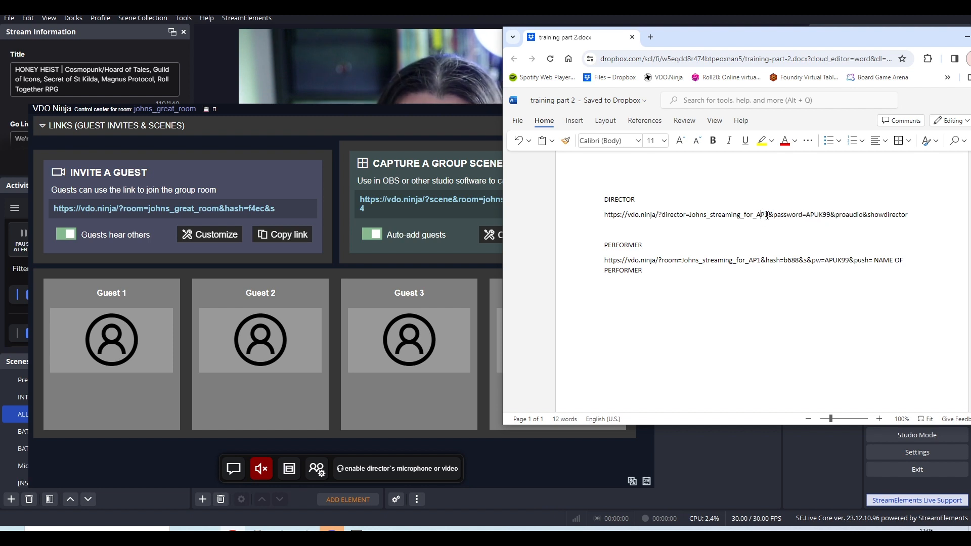
{"action": "left_click_drag", "start_coordinate": [769, 215], "coordinate": [832, 211]}
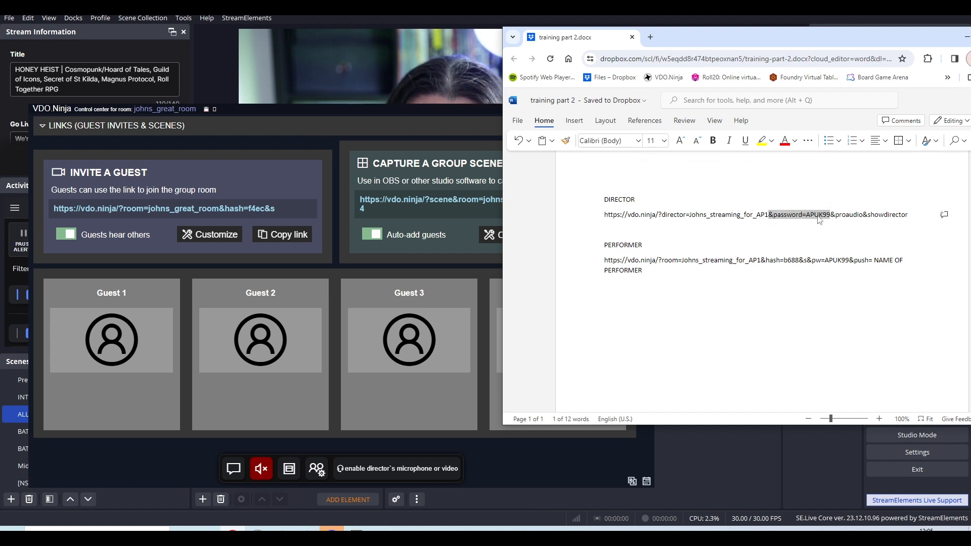
{"action": "left_click", "coordinate": [771, 214]}
{"action": "left_click_drag", "start_coordinate": [771, 215], "coordinate": [833, 215]}
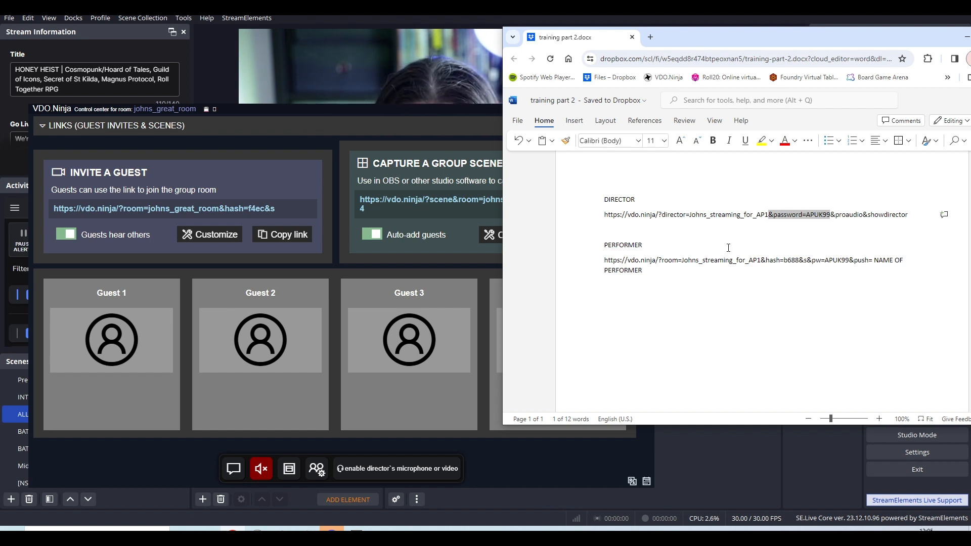
Highlight the PERFORMER heading and the pw parameter in the guest link beneath it.
{"action": "left_click_drag", "start_coordinate": [605, 245], "coordinate": [635, 245]}
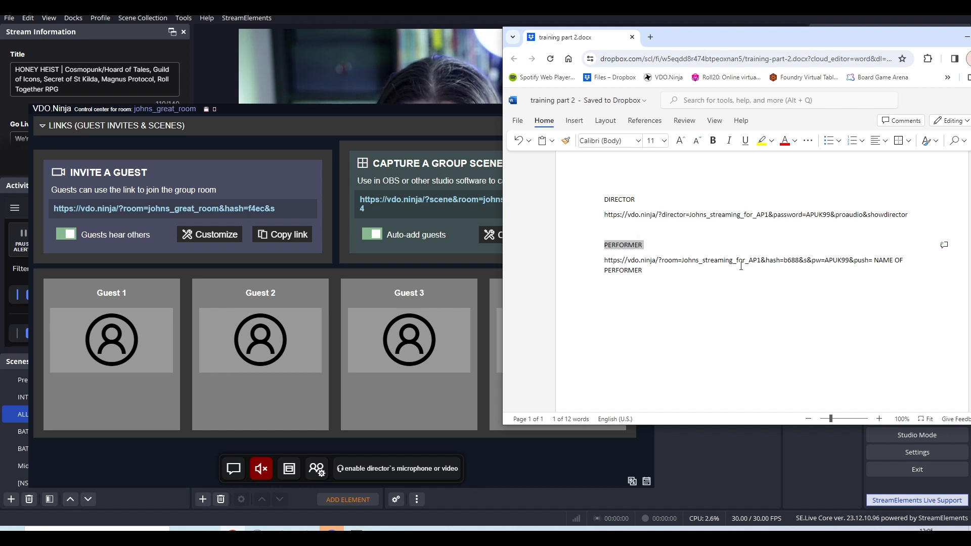
{"action": "left_click", "coordinate": [684, 266]}
{"action": "left_click_drag", "start_coordinate": [687, 261], "coordinate": [800, 262]}
{"action": "left_click", "coordinate": [800, 263]}
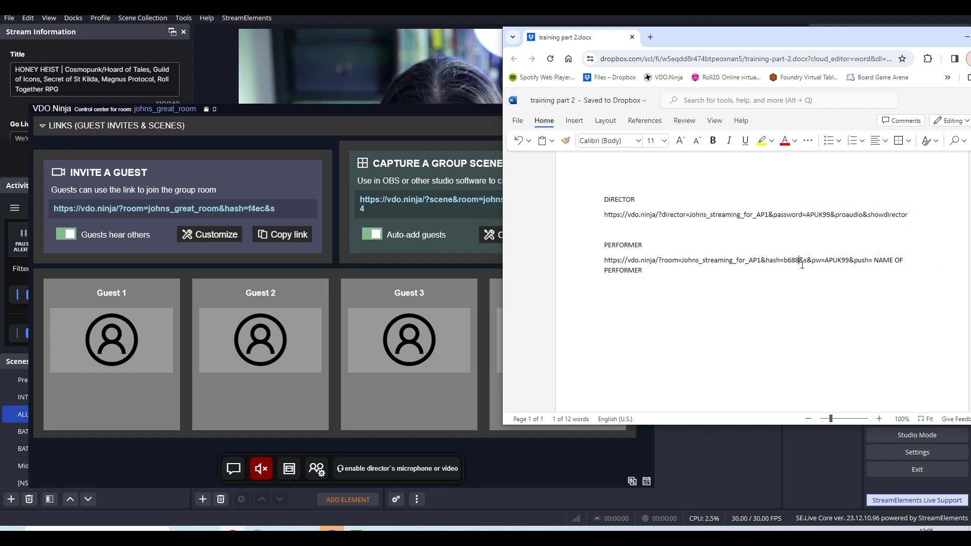
{"action": "left_click_drag", "start_coordinate": [800, 263], "coordinate": [851, 265]}
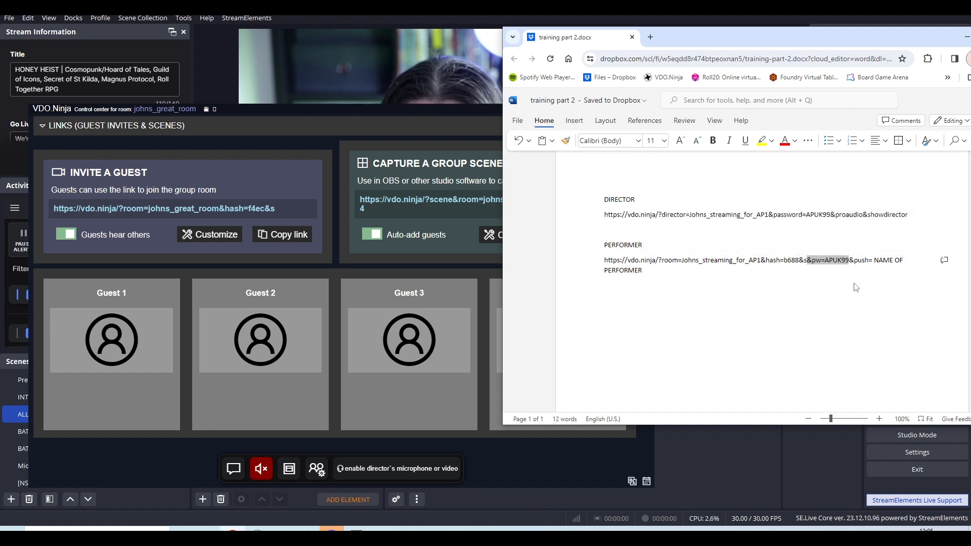
{"action": "left_click", "coordinate": [810, 262]}
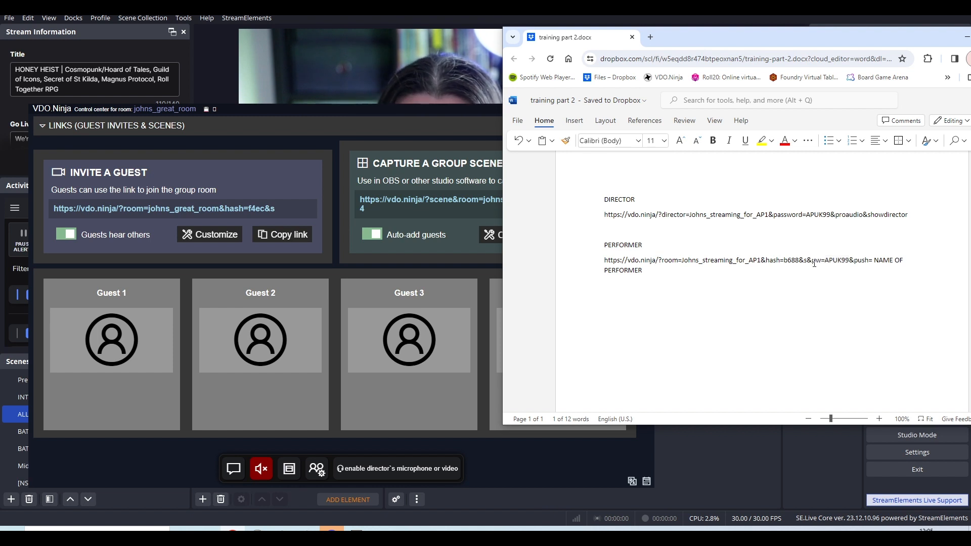
{"action": "left_click", "coordinate": [847, 264]}
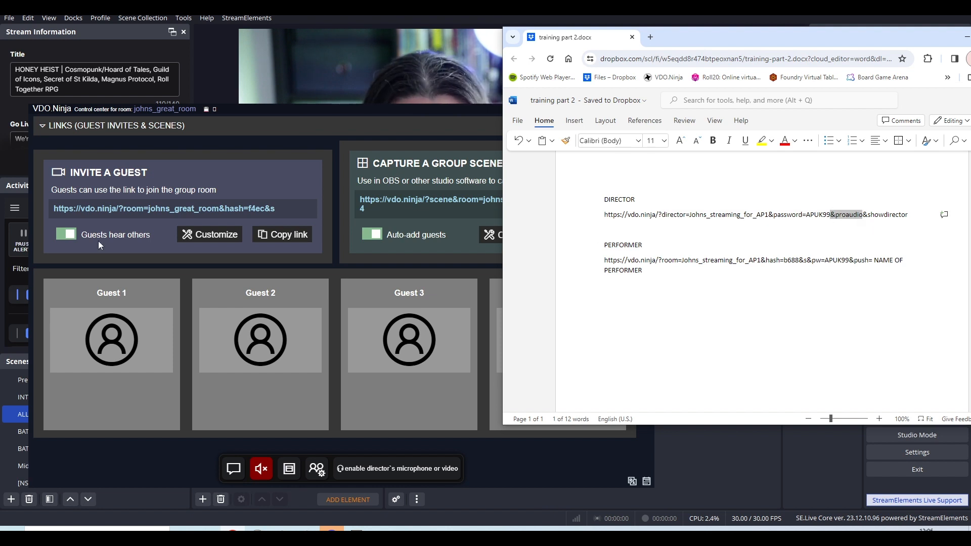
Show the guest invite's customization options to examine Pro-audio mode, and collapse the control center's links section.
{"action": "left_click", "coordinate": [169, 181]}
{"action": "left_click", "coordinate": [201, 238]}
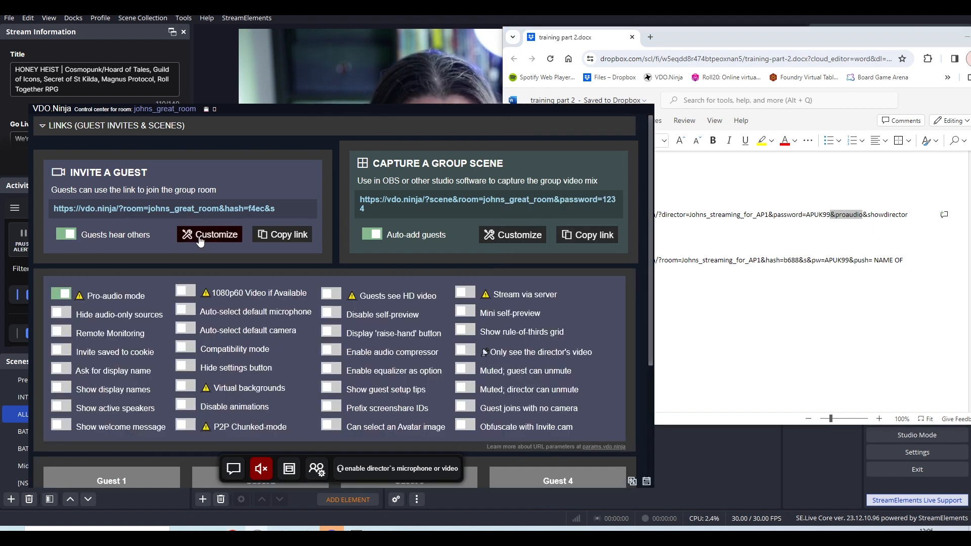
{"action": "left_click", "coordinate": [61, 297]}
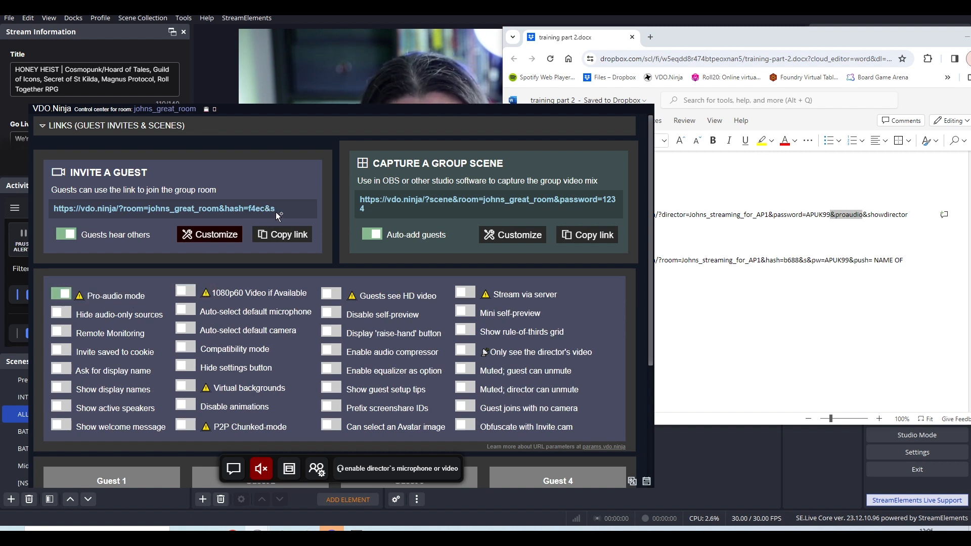
{"action": "left_click", "coordinate": [43, 127]}
Highlight proaudio in the training document's DIRECTOR link, and indicate the showdirector parameter after it.
{"action": "left_click", "coordinate": [840, 197]}
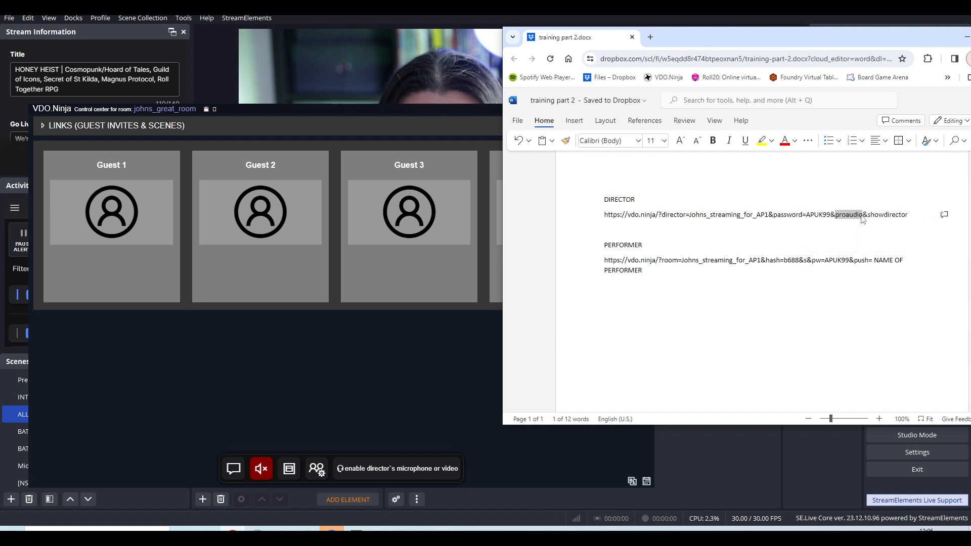
{"action": "left_click", "coordinate": [840, 227]}
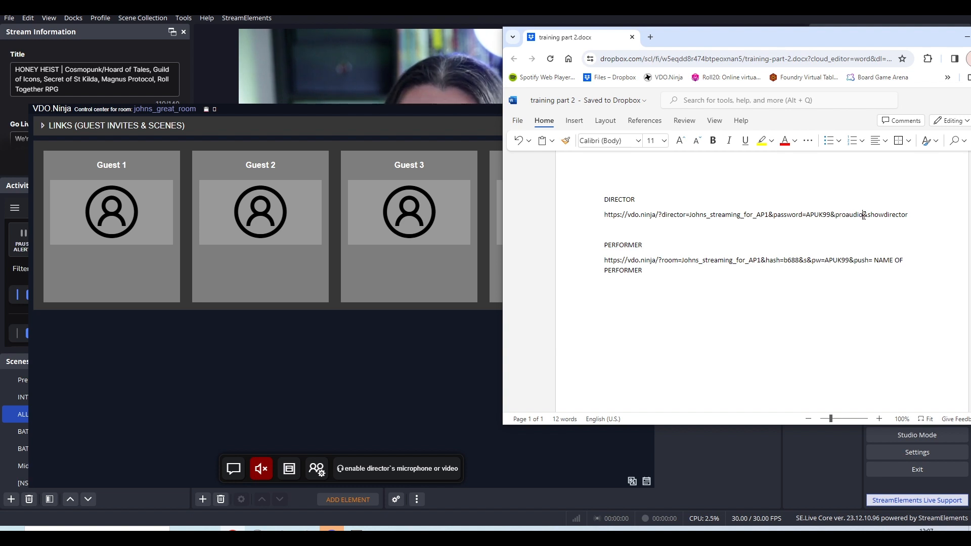
{"action": "left_click", "coordinate": [893, 228]}
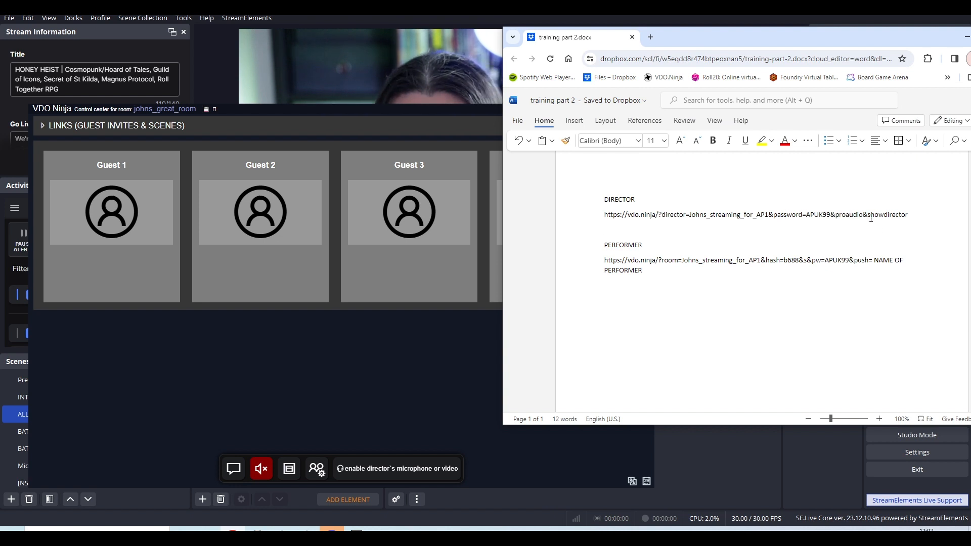
Copy the full DIRECTOR link, including its room password, and load it from Electron Capture's homepage in place of the current control center.
{"action": "left_click_drag", "start_coordinate": [913, 215], "coordinate": [635, 233]}
{"action": "left_click", "coordinate": [593, 217]}
{"action": "key", "text": "ctrl+c"}
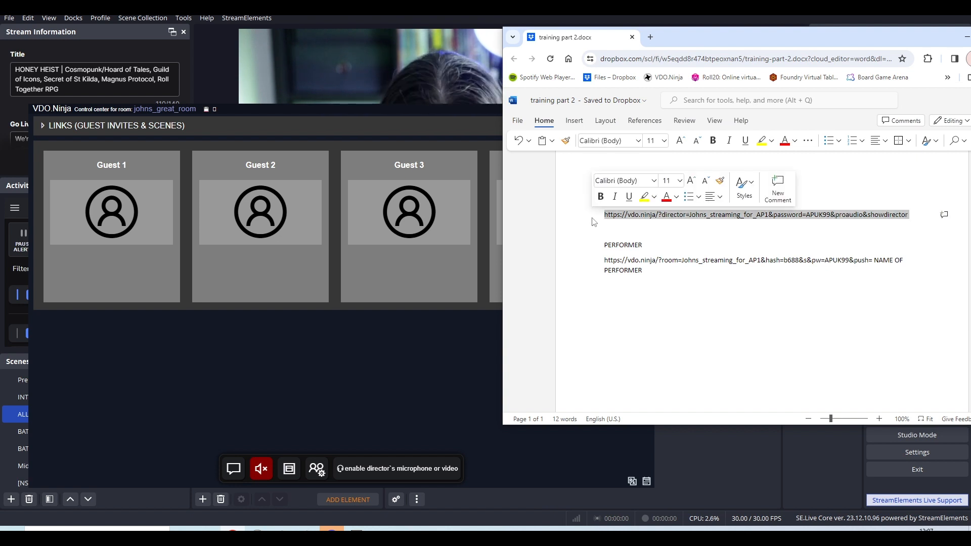
{"action": "left_click", "coordinate": [445, 375]}
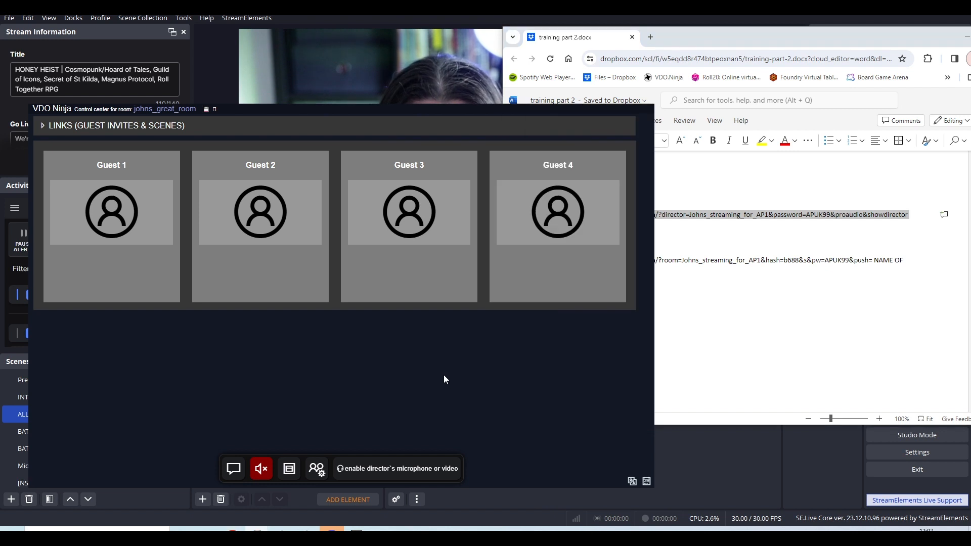
{"action": "right_click", "coordinate": [444, 375]}
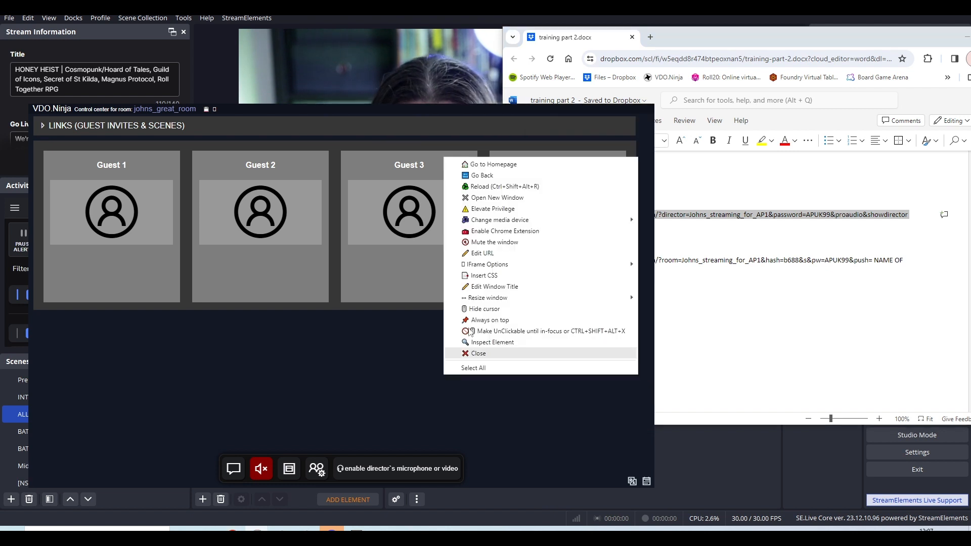
{"action": "left_click", "coordinate": [505, 165]}
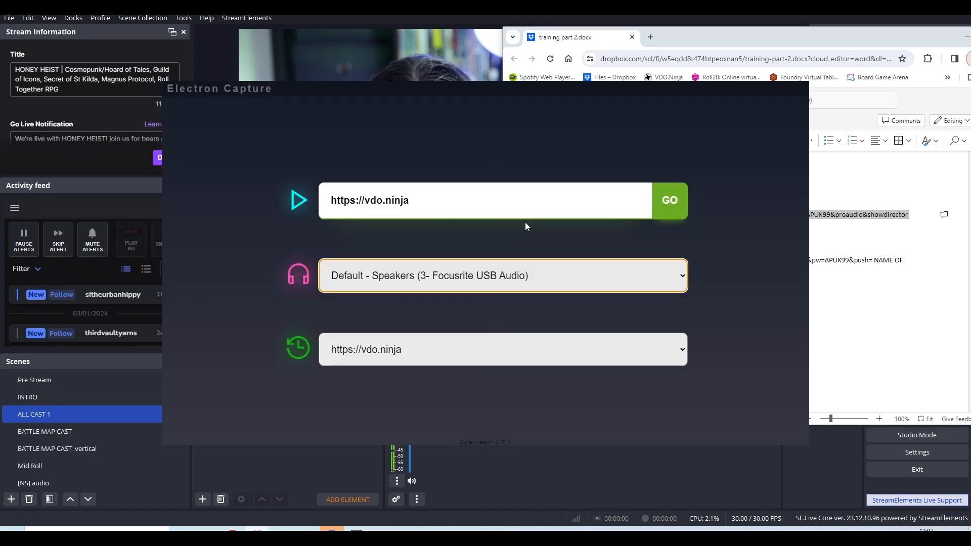
{"action": "left_click_drag", "start_coordinate": [455, 203], "coordinate": [252, 204]}
{"action": "key", "text": "ctrl+v"}
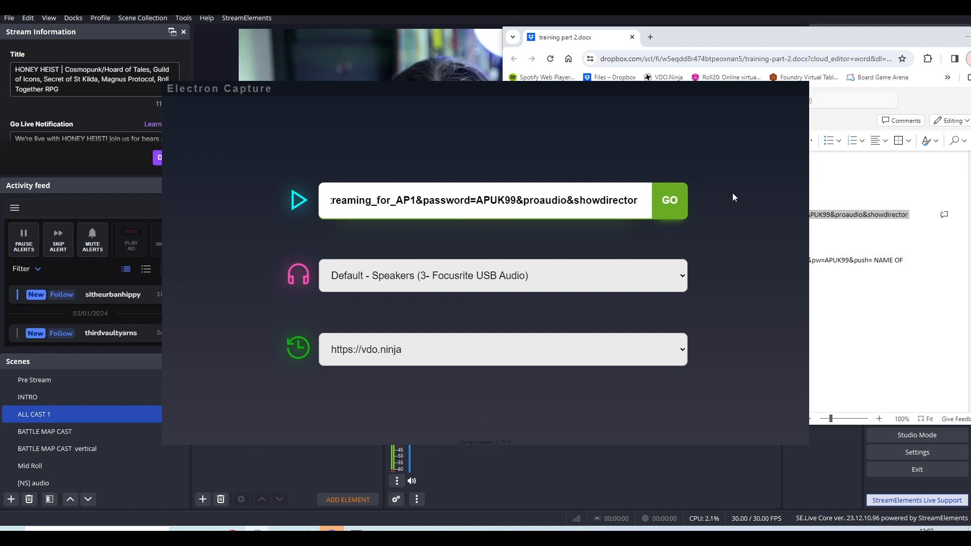
{"action": "left_click", "coordinate": [675, 203]}
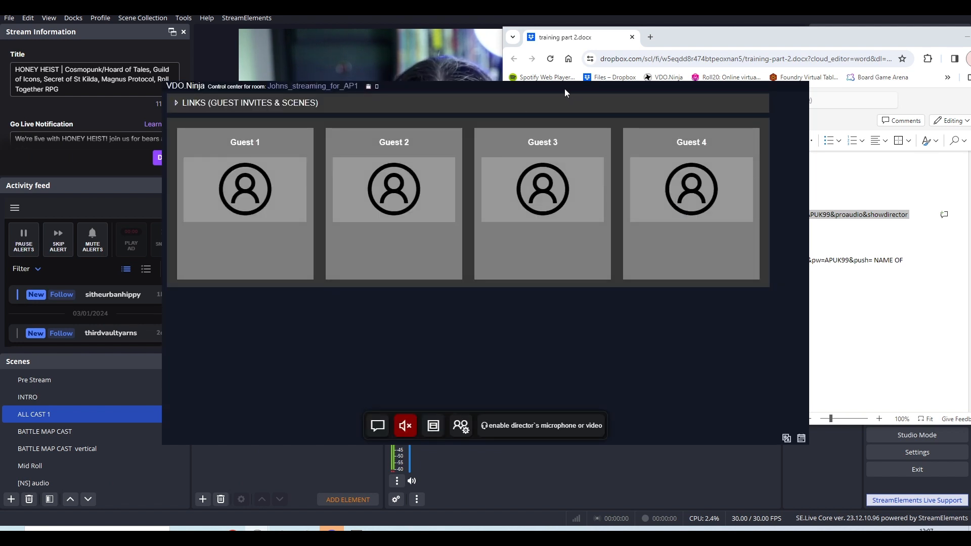
Move the new control center window aside and resize it to three guest slots wide, leaving the training document readable.
{"action": "left_click_drag", "start_coordinate": [561, 90], "coordinate": [438, 86]}
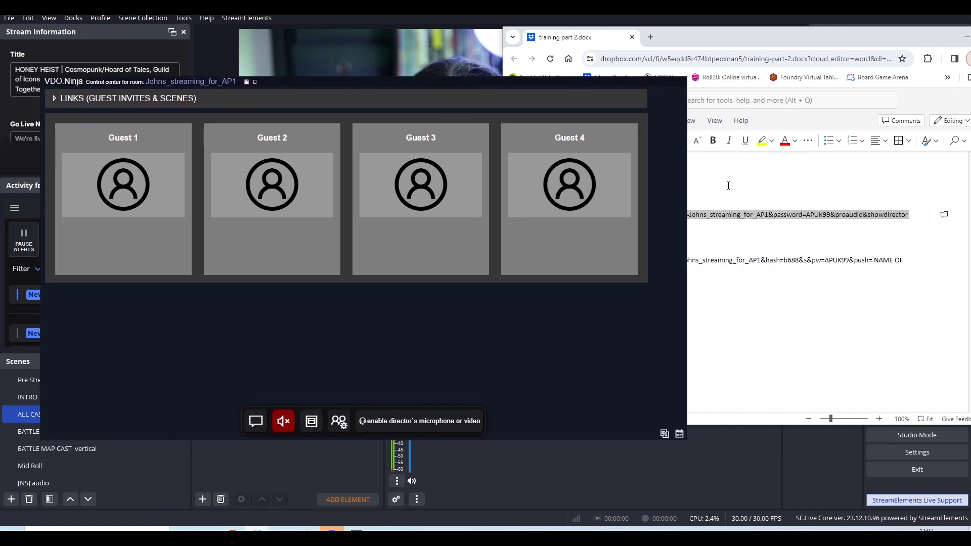
{"action": "left_click_drag", "start_coordinate": [687, 197], "coordinate": [486, 205]}
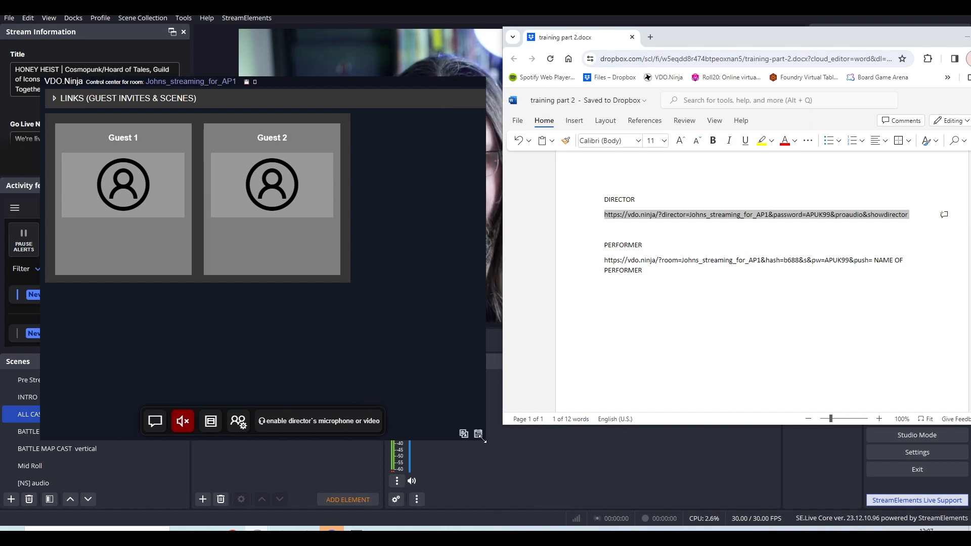
{"action": "left_click_drag", "start_coordinate": [484, 439], "coordinate": [542, 466]}
Highlight the PERFORMER heading, and briefly expand the new room's guest invite and scene links.
{"action": "left_click", "coordinate": [650, 270]}
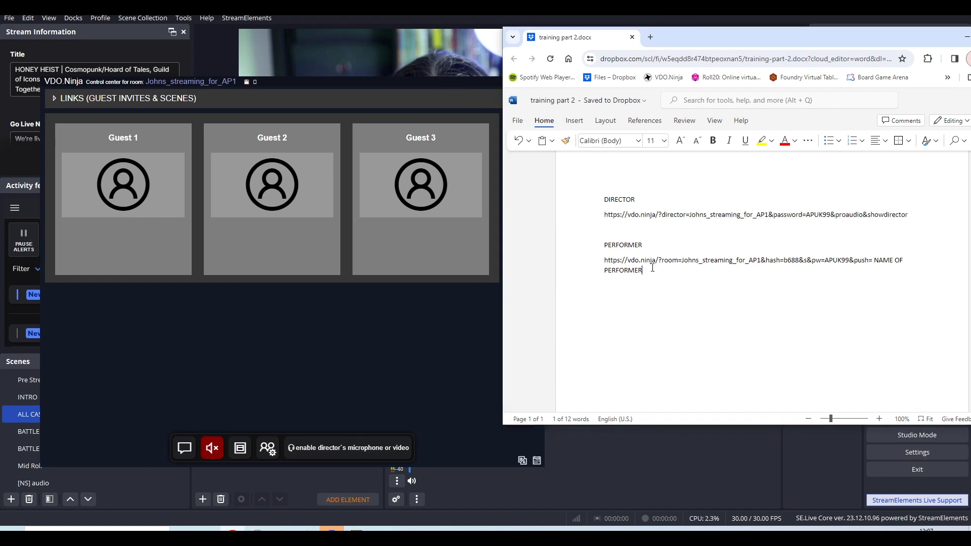
{"action": "double_click", "coordinate": [606, 246]}
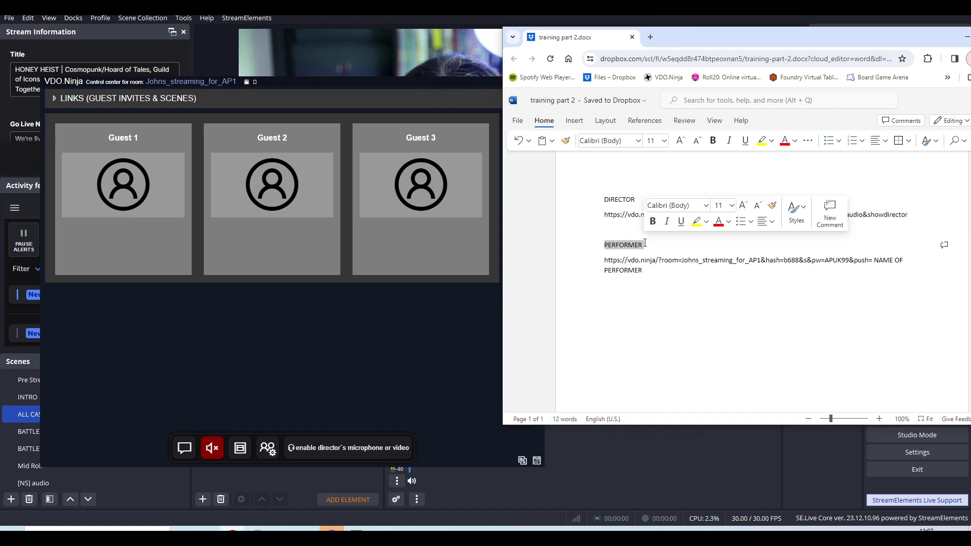
{"action": "left_click", "coordinate": [660, 296]}
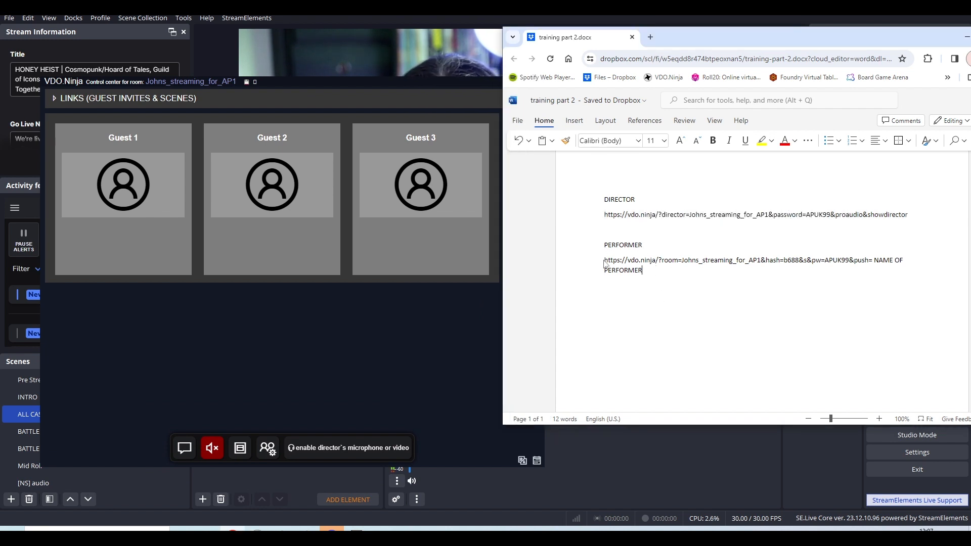
{"action": "left_click", "coordinate": [54, 99]}
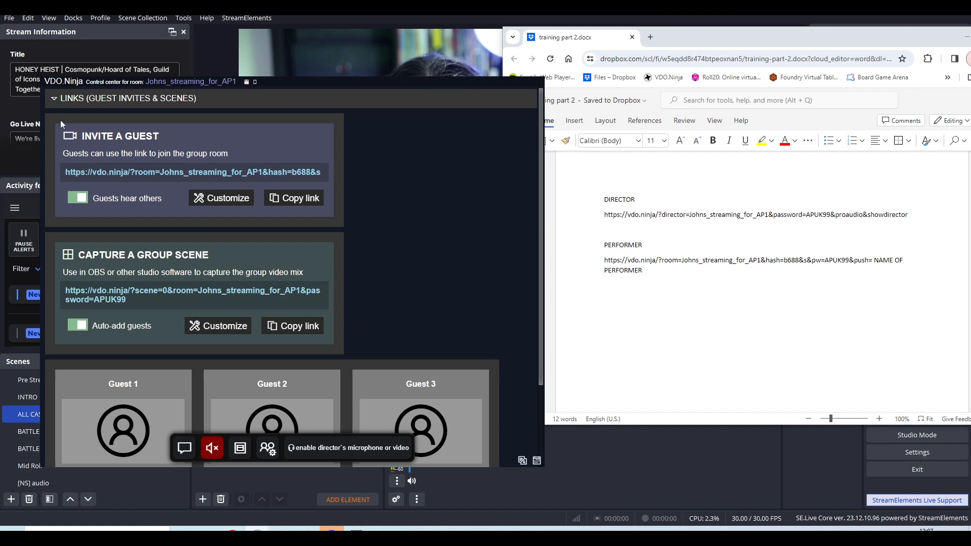
{"action": "left_click", "coordinate": [53, 99]}
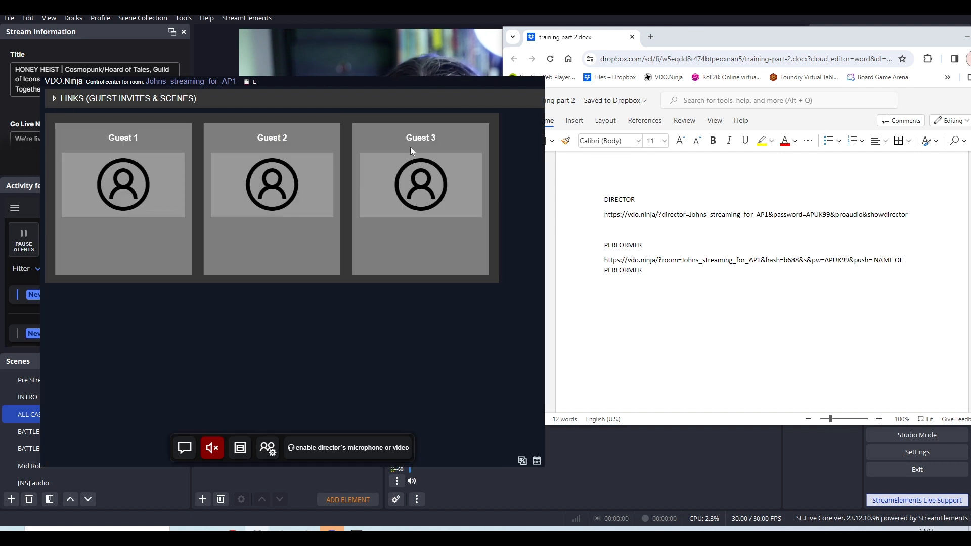
Highlight the PERFORMER link from its start through the &s parameter, and expand the control center's guest invite link for comparison.
{"action": "left_click", "coordinate": [656, 270]}
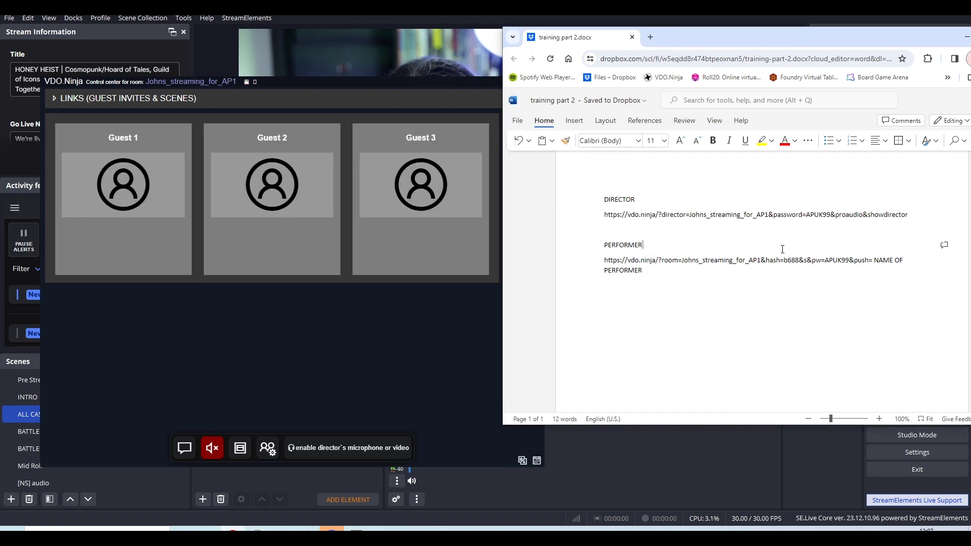
{"action": "left_click_drag", "start_coordinate": [605, 260], "coordinate": [783, 260]}
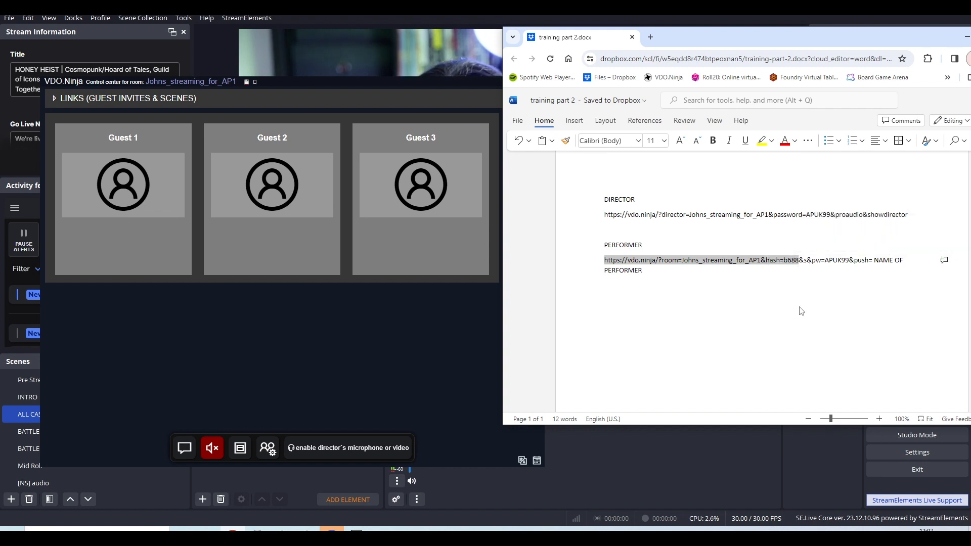
{"action": "left_click", "coordinate": [235, 117]}
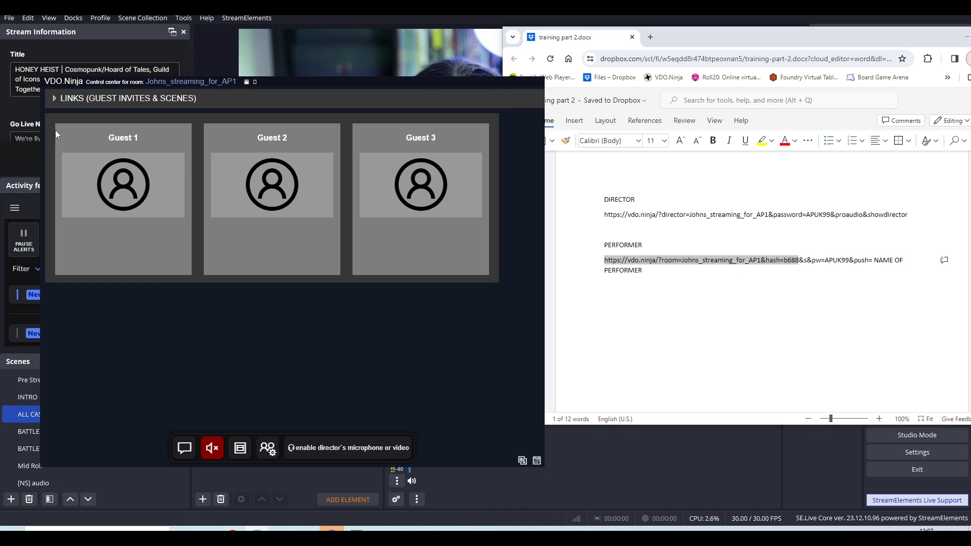
{"action": "left_click", "coordinate": [55, 99]}
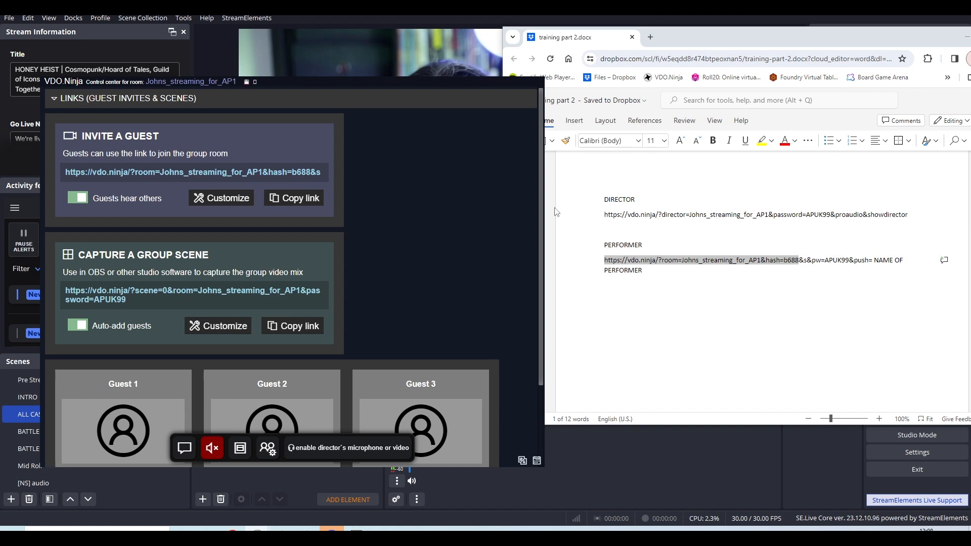
{"action": "left_click", "coordinate": [811, 267]}
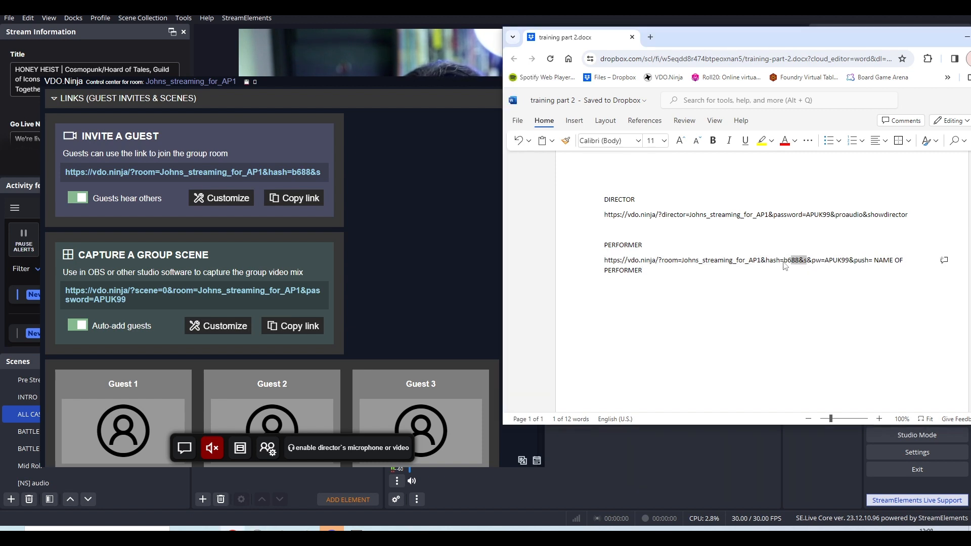
{"action": "left_click_drag", "start_coordinate": [668, 267], "coordinate": [605, 261]}
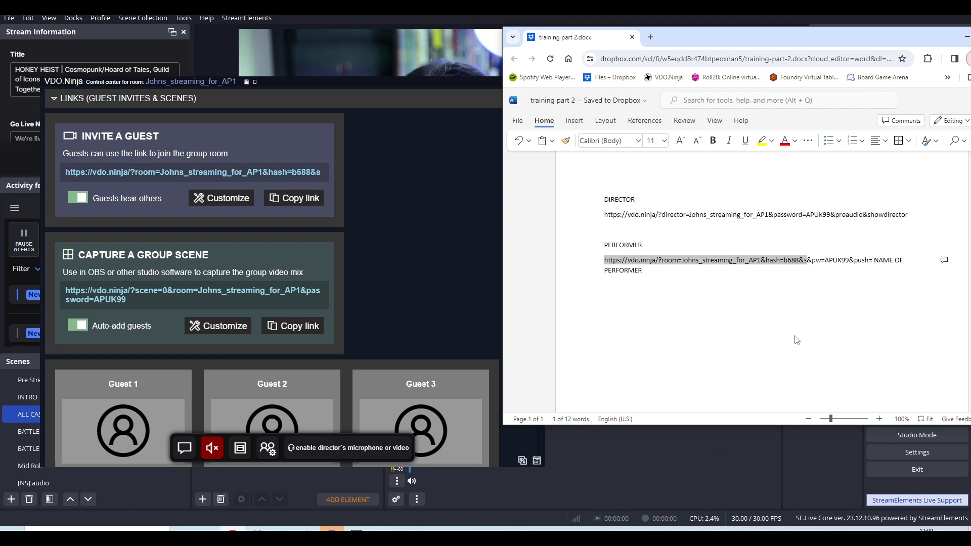
Highlight the &push= parameter in the PERFORMER link, and delete the "NAME OF PERFORMER" placeholder that follows it.
{"action": "left_click", "coordinate": [817, 281]}
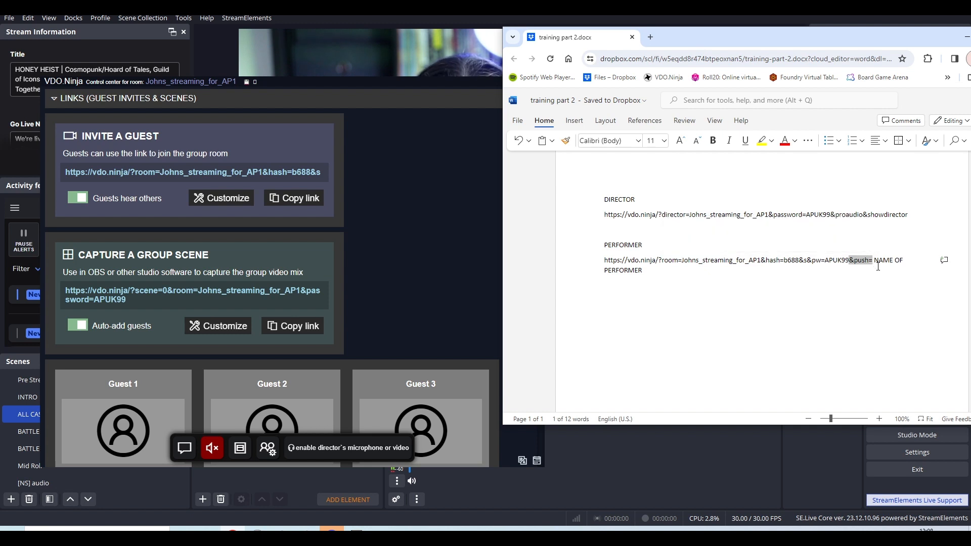
{"action": "left_click", "coordinate": [877, 266]}
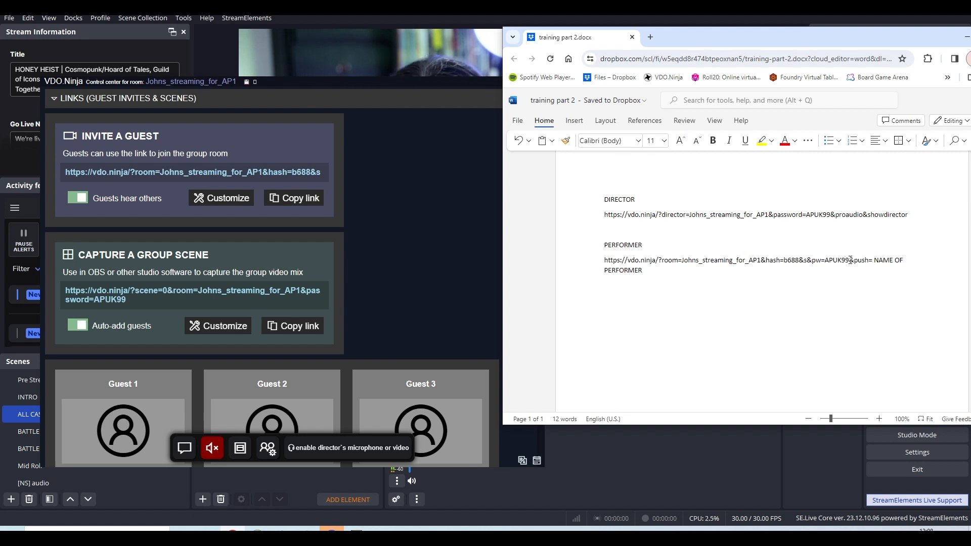
{"action": "left_click_drag", "start_coordinate": [867, 261], "coordinate": [889, 276]}
{"action": "left_click", "coordinate": [878, 261]}
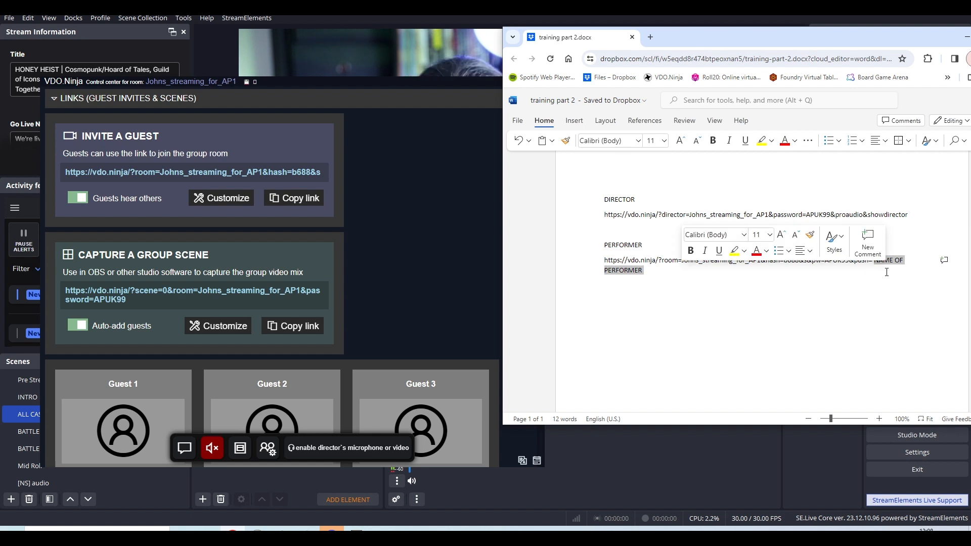
{"action": "key", "text": "BackSpace"}
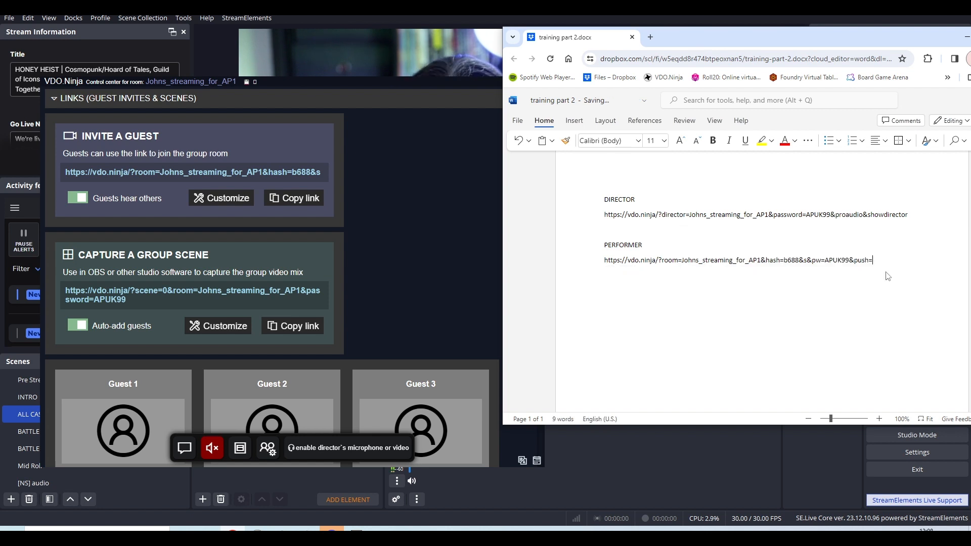
Collapse the control center's links and move its window clear of the document, and enter the performer's name directly after &push=.
{"action": "left_click", "coordinate": [53, 99]}
{"action": "left_click_drag", "start_coordinate": [441, 88], "coordinate": [369, 248]}
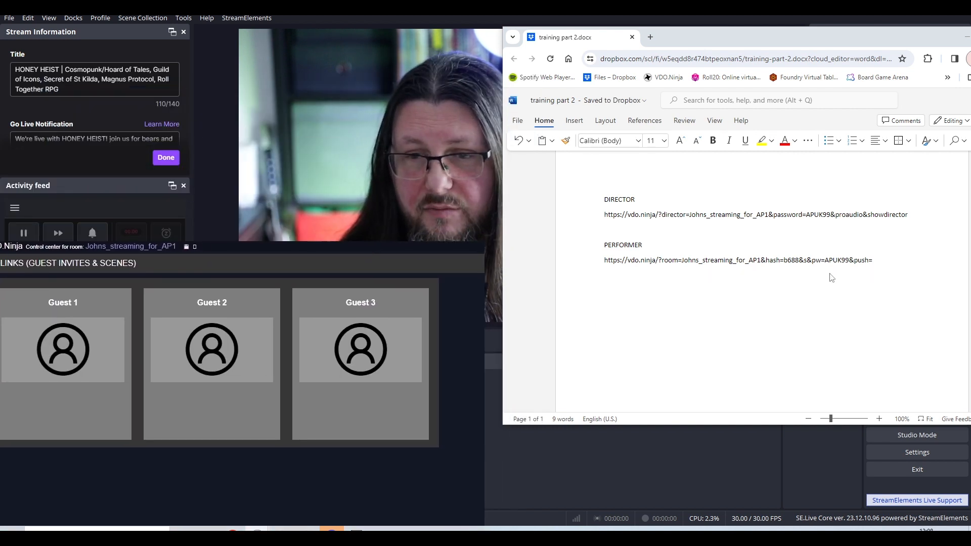
{"action": "left_click", "coordinate": [882, 260]}
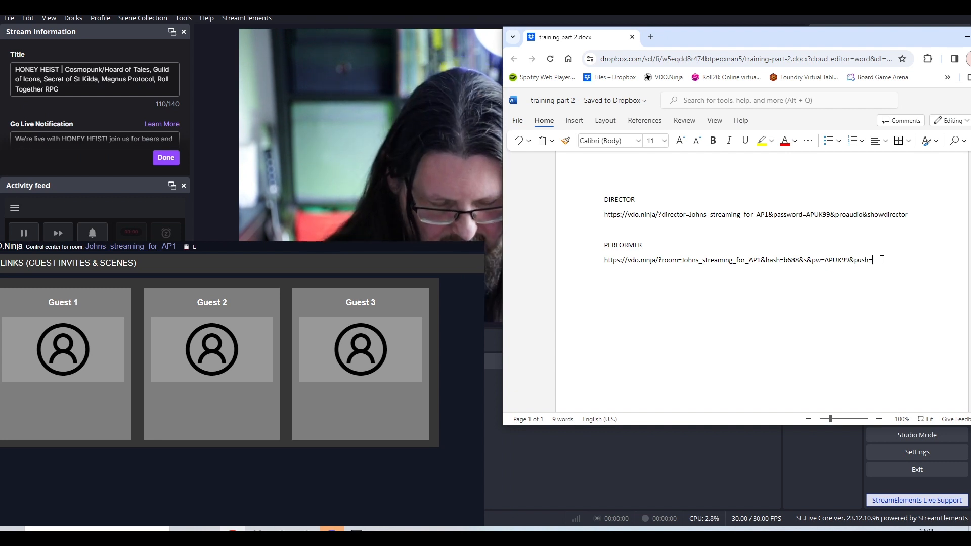
{"action": "type", "text": "ziggy"}
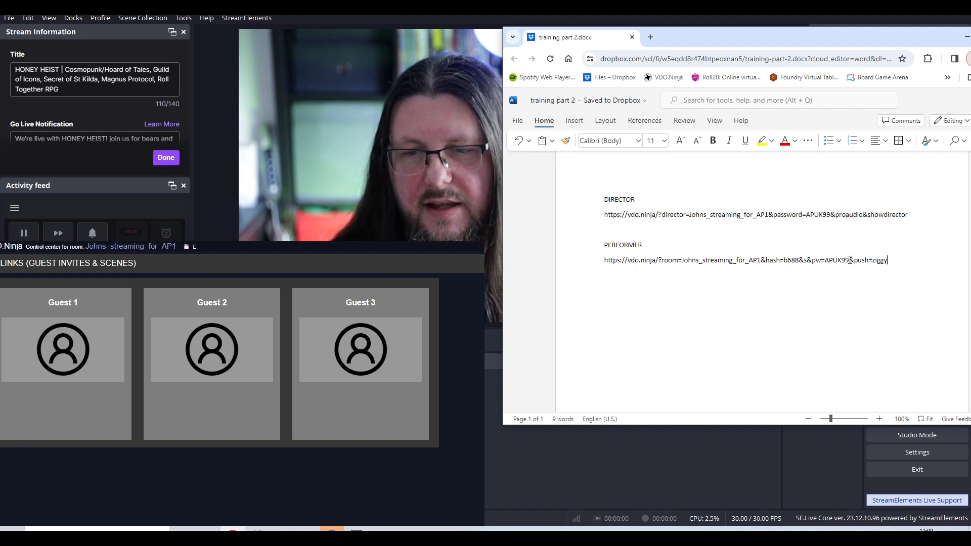
Copy the full PERFORMER link from the training document and open another Electron Capture window.
{"action": "left_click_drag", "start_coordinate": [850, 260], "coordinate": [603, 264]}
{"action": "left_click", "coordinate": [885, 268]}
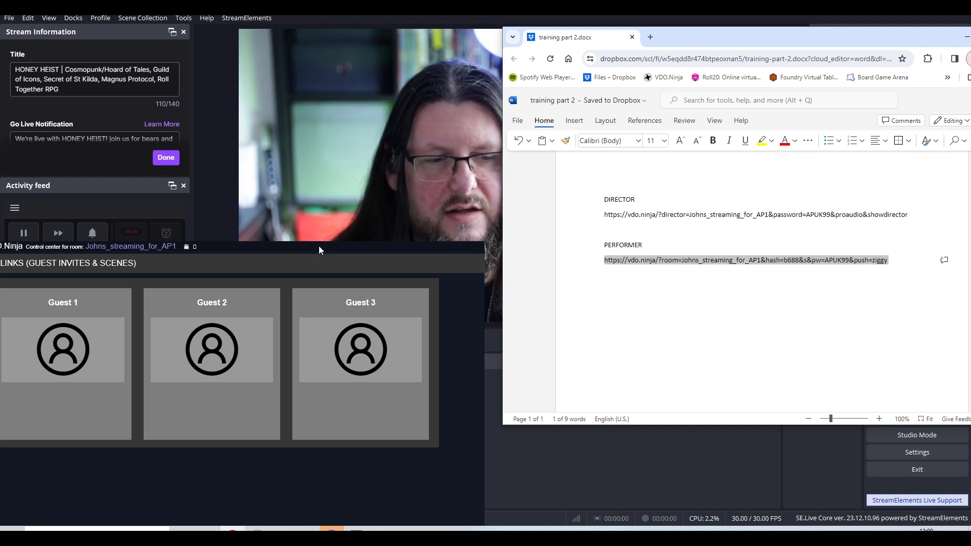
{"action": "right_click", "coordinate": [283, 531]}
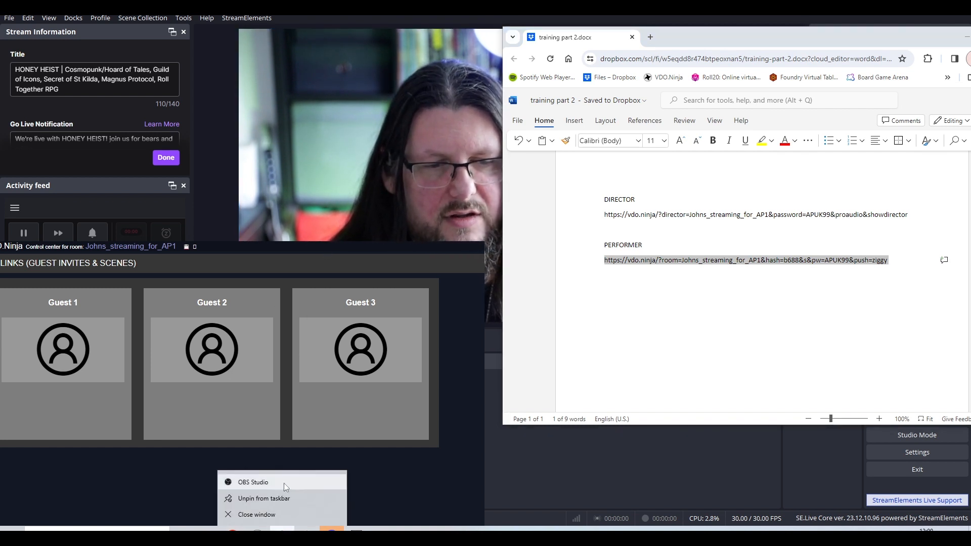
{"action": "right_click", "coordinate": [258, 530]}
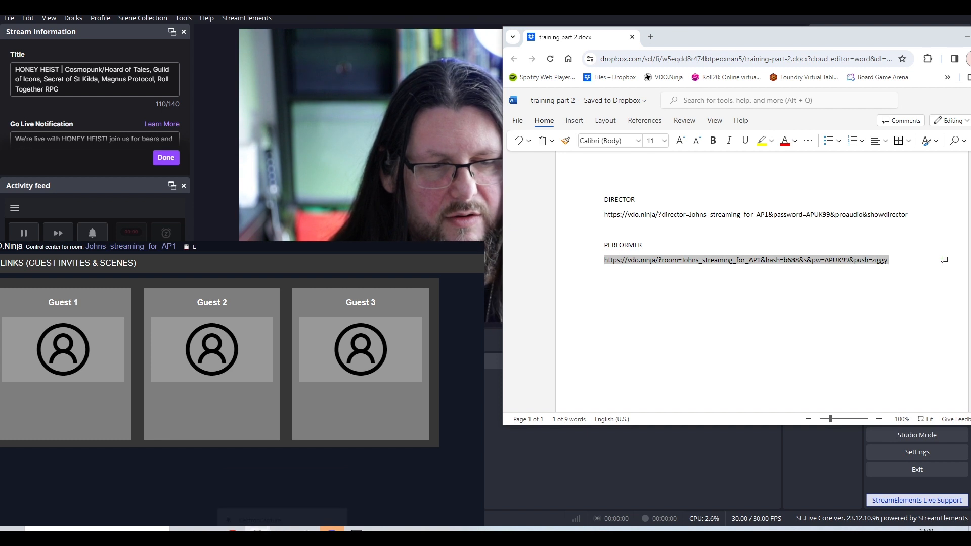
{"action": "left_click", "coordinate": [259, 481]}
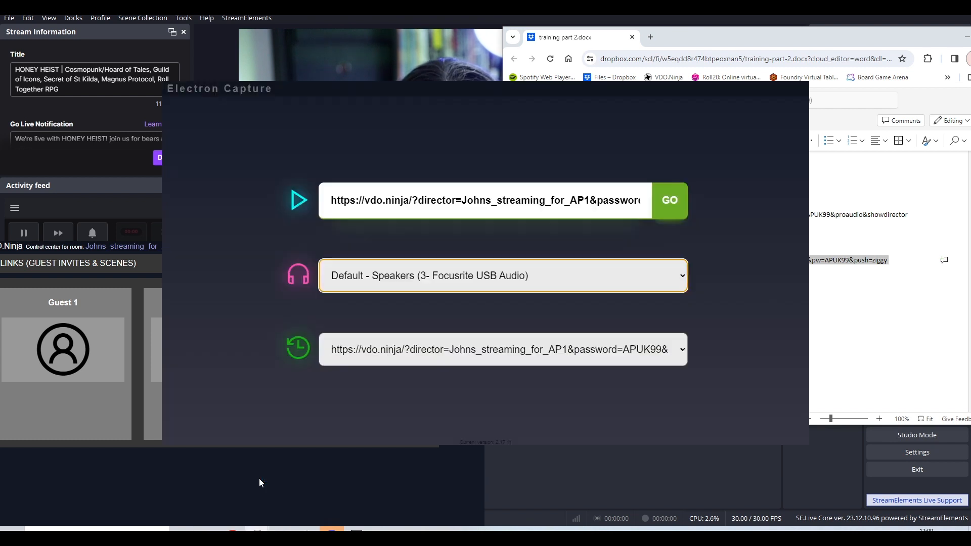
Replace the director address in Electron Capture with the copied performer link, including its room password, and load it.
{"action": "left_click", "coordinate": [635, 200]}
{"action": "key", "text": "ctrl+a"}
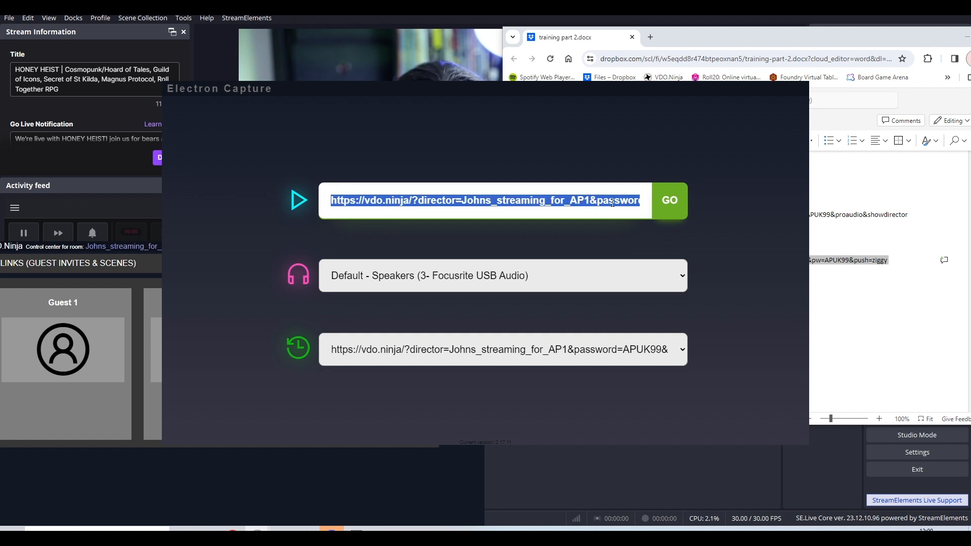
{"action": "key", "text": "ctrl+v"}
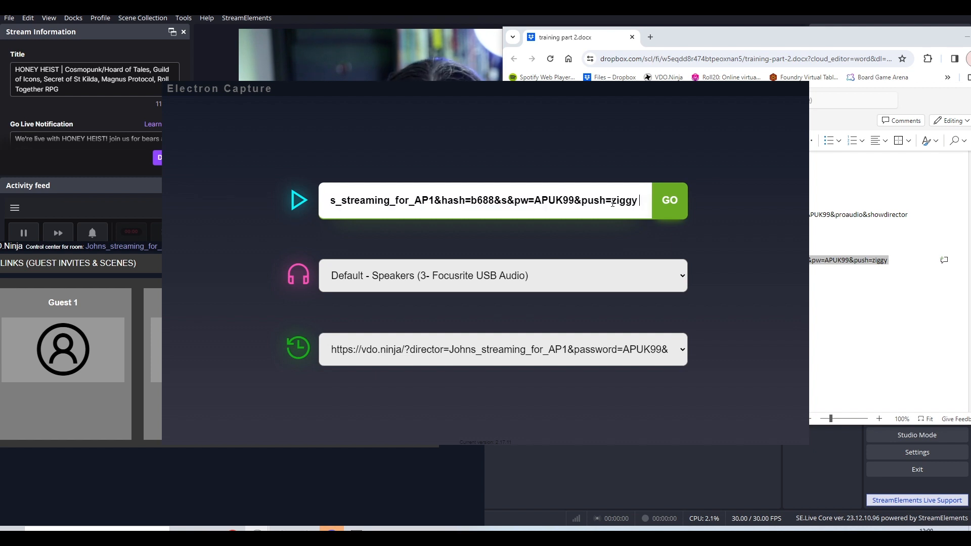
{"action": "left_click", "coordinate": [671, 202]}
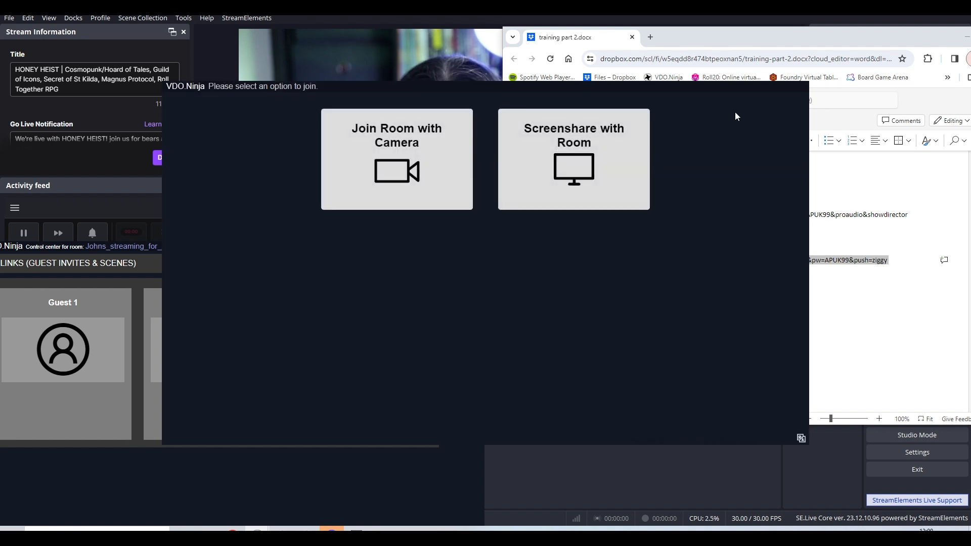
Move the performer window off the training document's links, and choose to join the room with a camera.
{"action": "left_click_drag", "start_coordinate": [703, 85], "coordinate": [474, 90]}
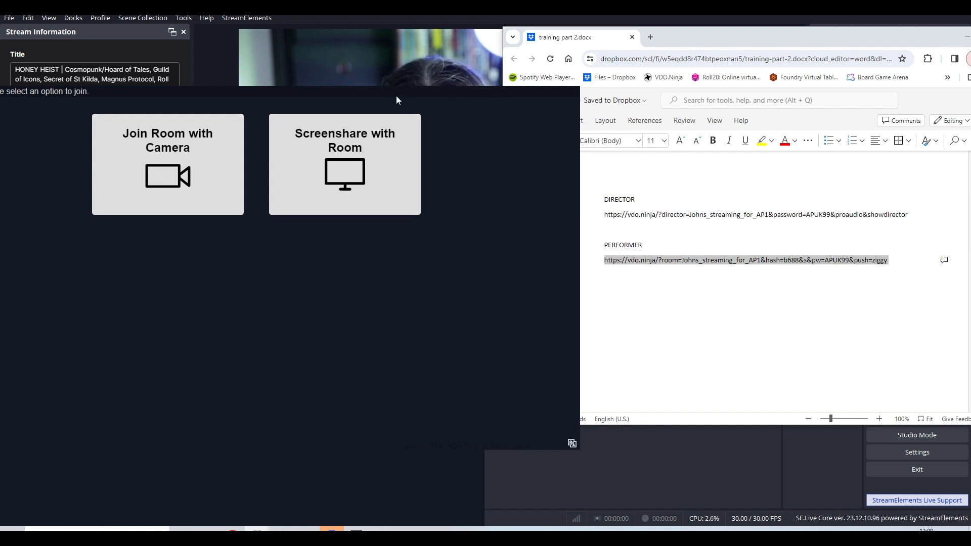
{"action": "left_click_drag", "start_coordinate": [396, 100], "coordinate": [465, 201]}
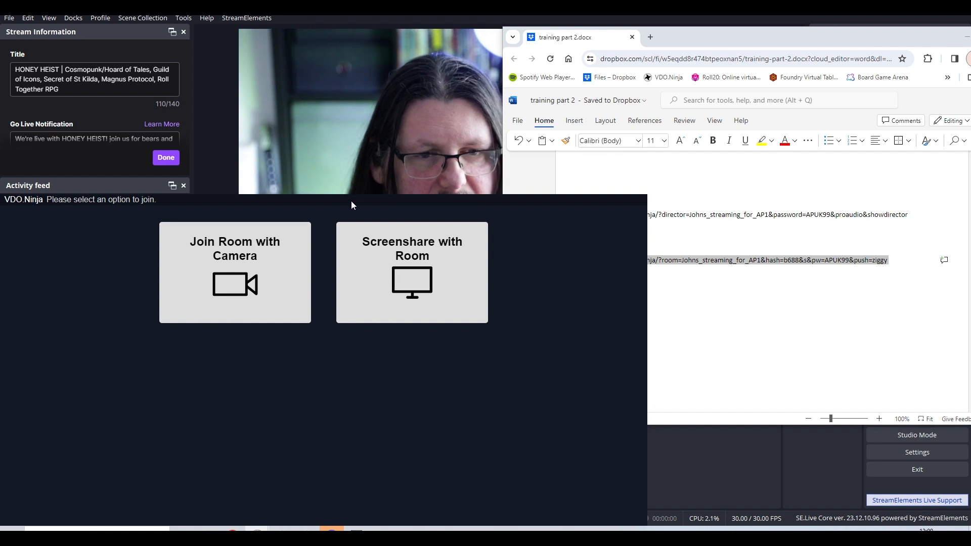
{"action": "left_click_drag", "start_coordinate": [353, 205], "coordinate": [364, 106]}
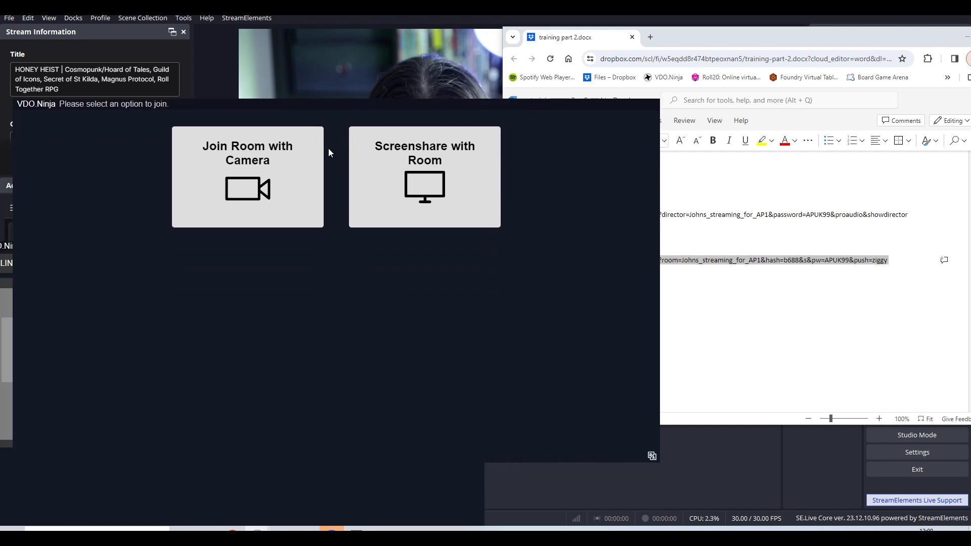
{"action": "left_click", "coordinate": [302, 202]}
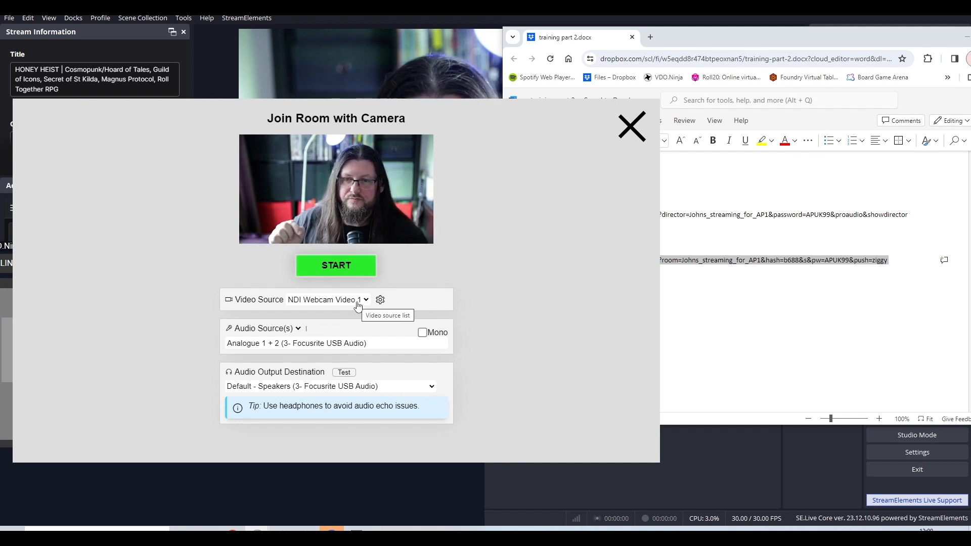
Review the available video sources and set the performer's video source to NDI Webcam Video 2.
{"action": "left_click", "coordinate": [358, 302]}
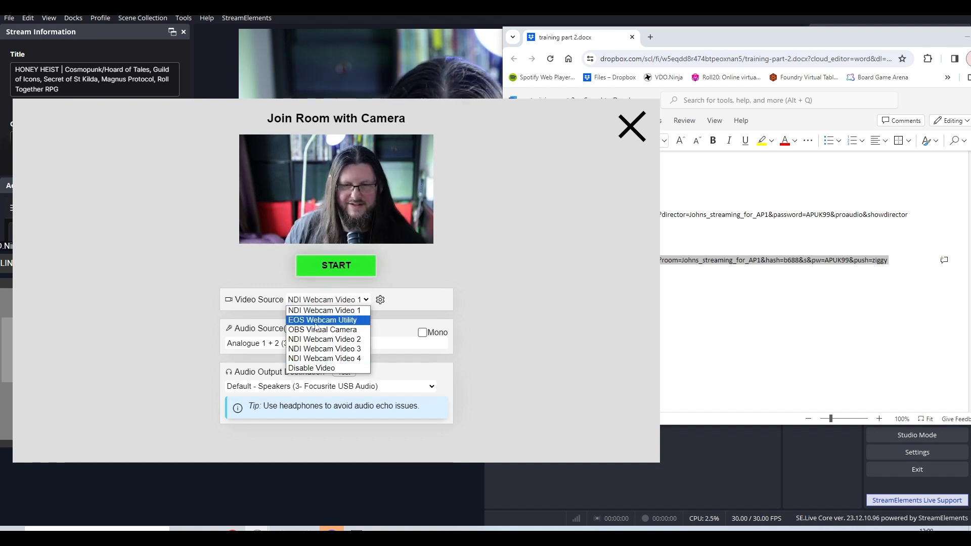
{"action": "left_click", "coordinate": [331, 311]}
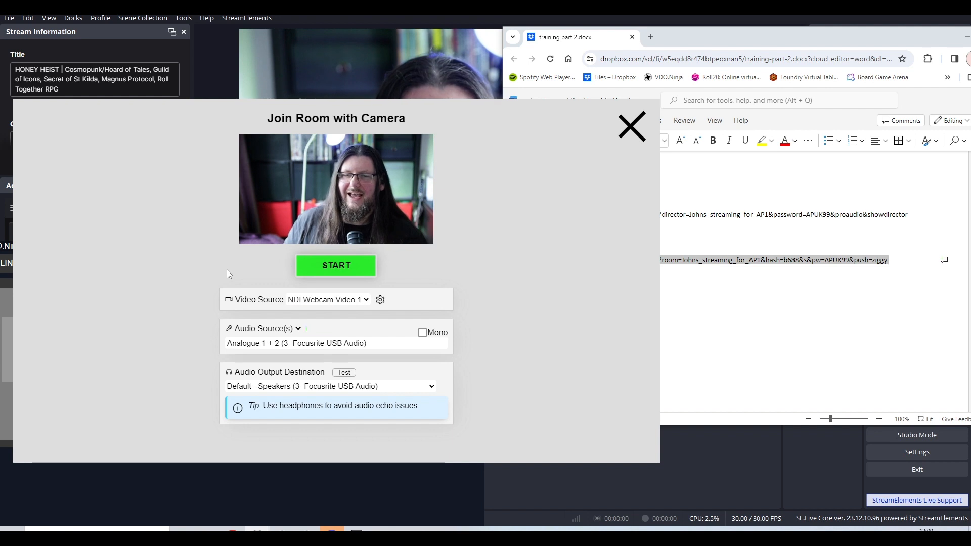
{"action": "left_click", "coordinate": [367, 302]}
{"action": "left_click", "coordinate": [324, 338]}
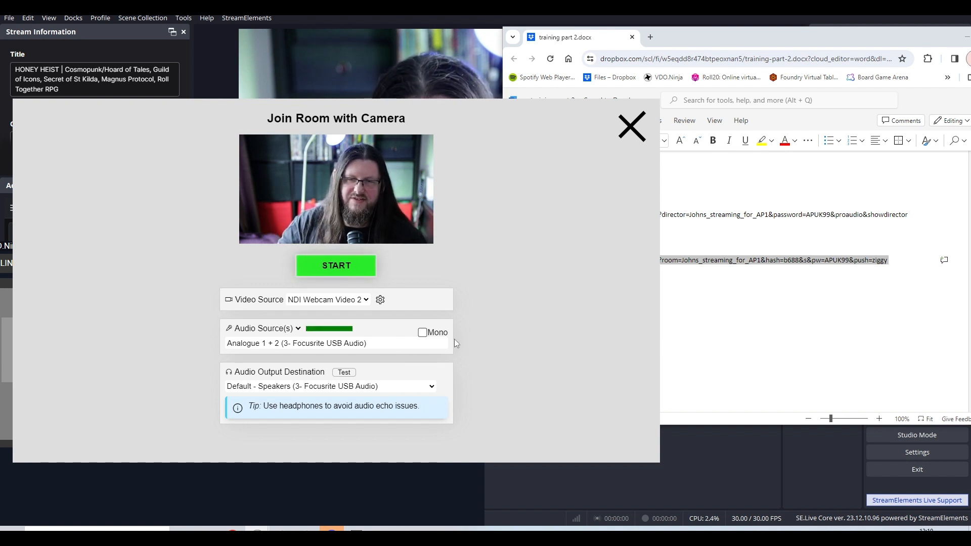
Enable Mono for the performer's audio and select No Audio as the audio source.
{"action": "left_click", "coordinate": [420, 336]}
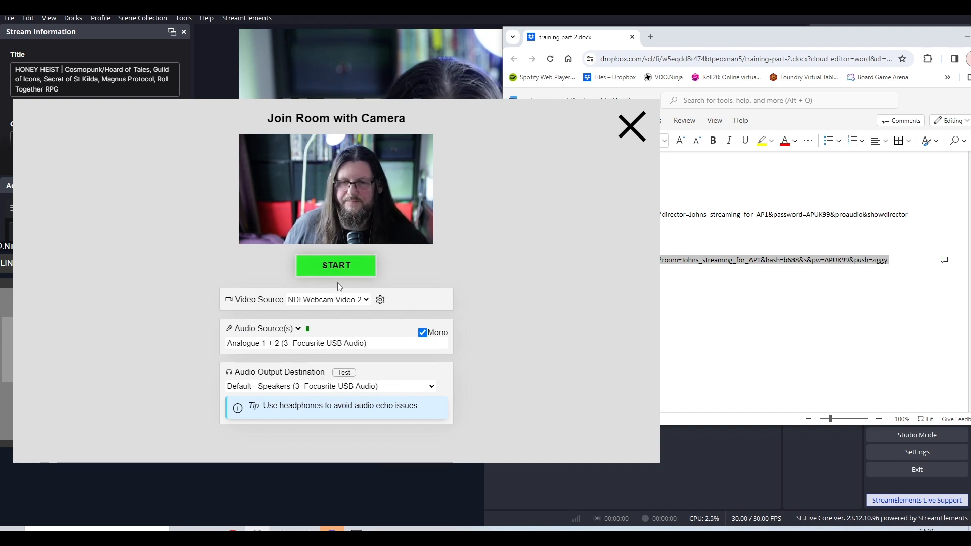
{"action": "left_click", "coordinate": [342, 346]}
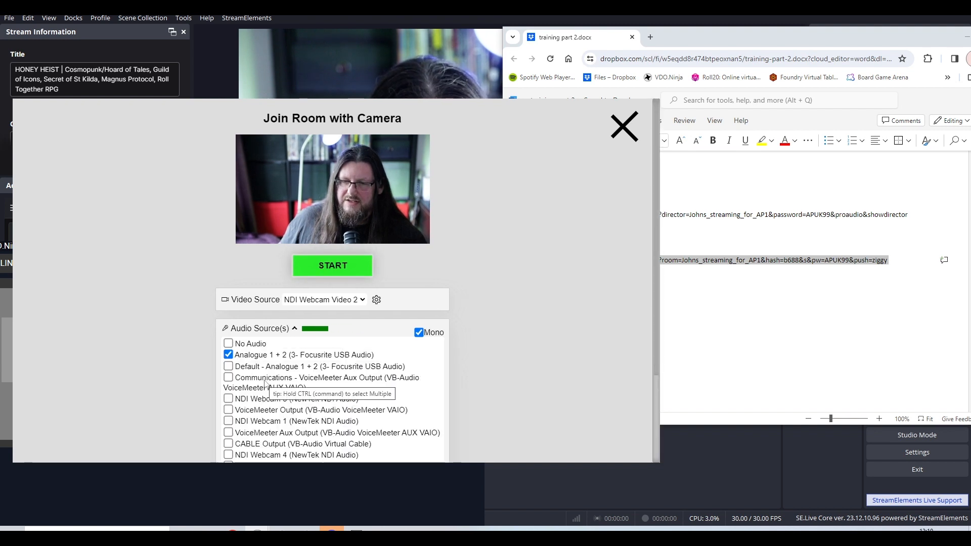
{"action": "left_click", "coordinate": [228, 344]}
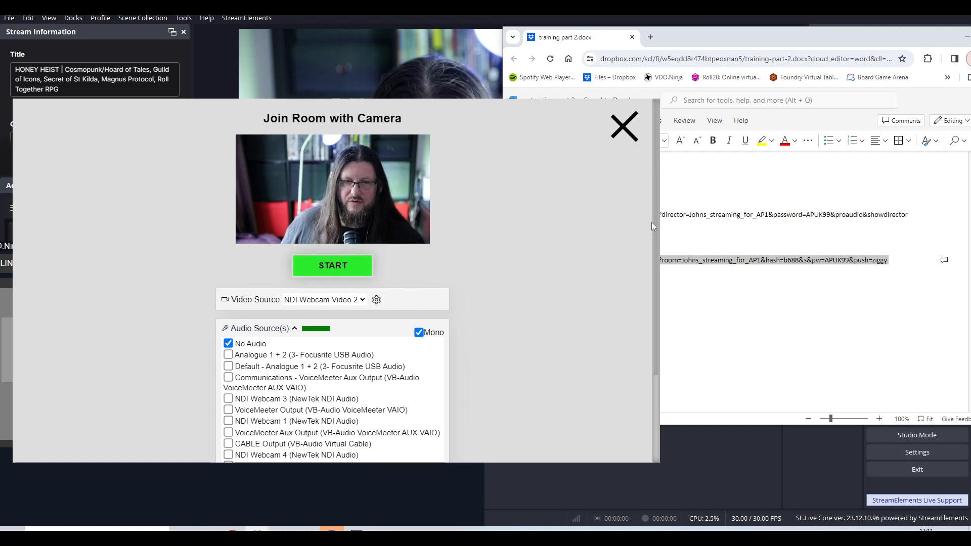
Start the performer's camera to enter the room, and mute the speaker in the performer window.
{"action": "scroll", "coordinate": [652, 223], "scroll_direction": "down", "scroll_amount": 3}
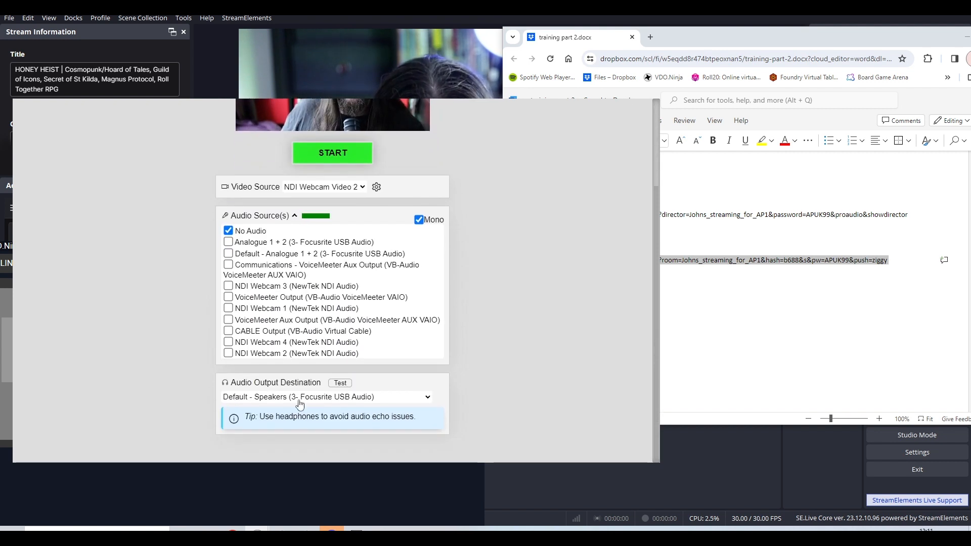
{"action": "left_click", "coordinate": [330, 154]}
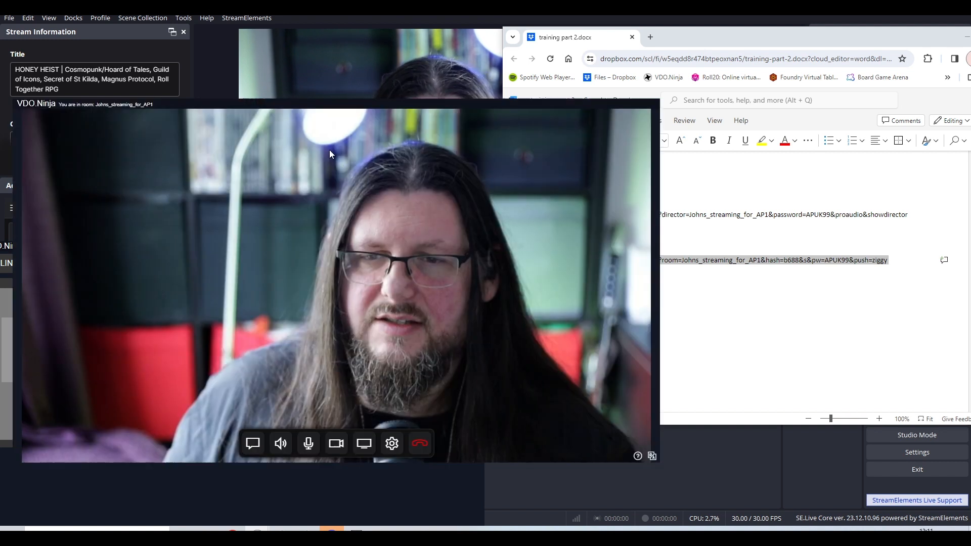
{"action": "left_click", "coordinate": [281, 451]}
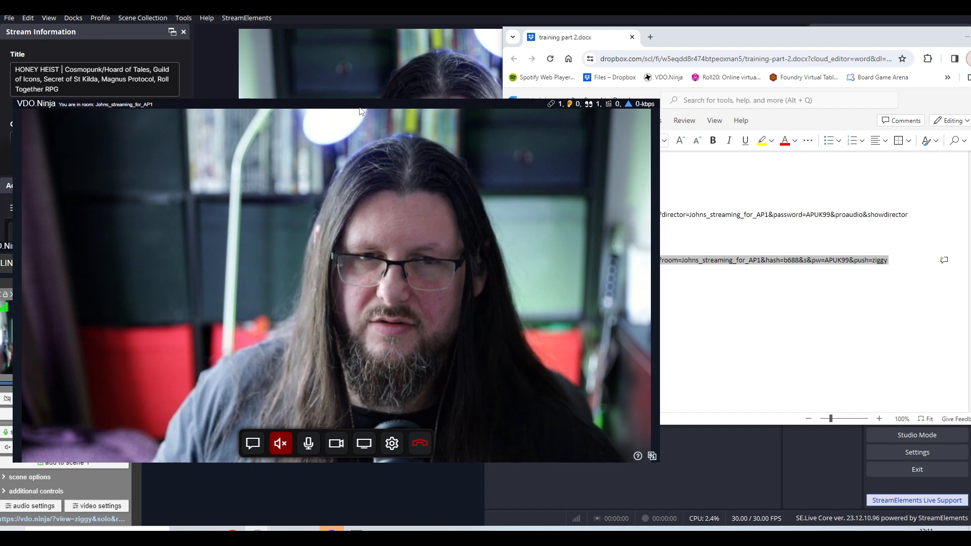
Move the performer window away from the control center, and bring the control center in front with the guest's full control box showing.
{"action": "left_click_drag", "start_coordinate": [360, 110], "coordinate": [474, 81]}
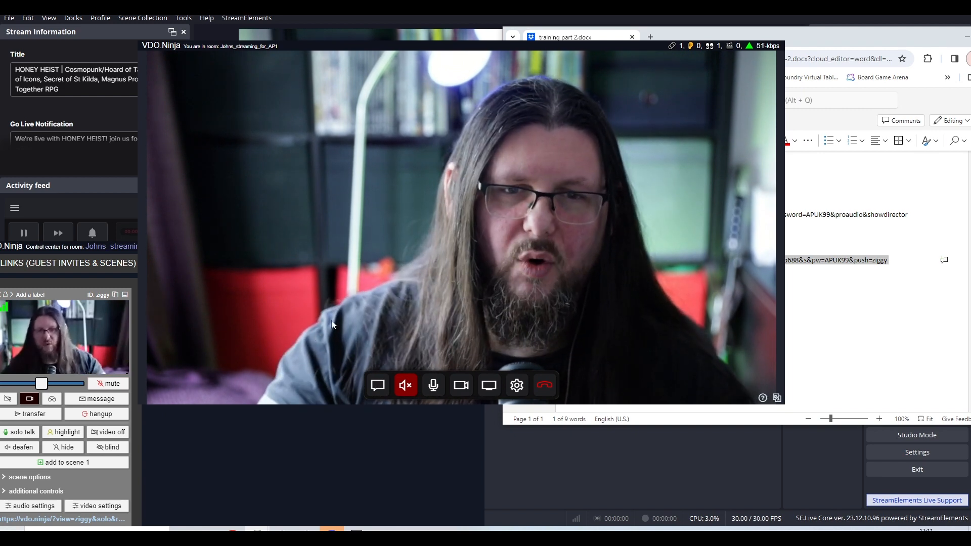
{"action": "left_click", "coordinate": [110, 251]}
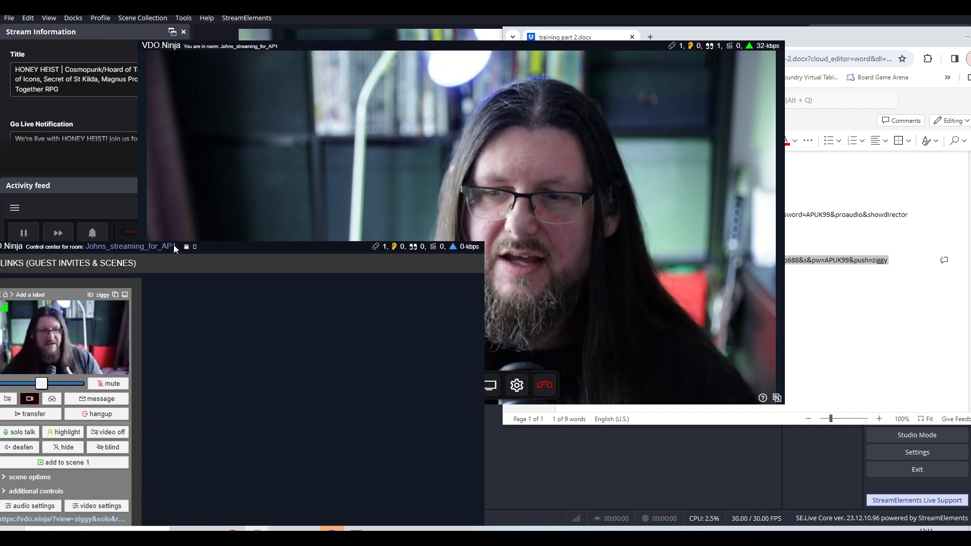
{"action": "left_click_drag", "start_coordinate": [174, 245], "coordinate": [474, 64]}
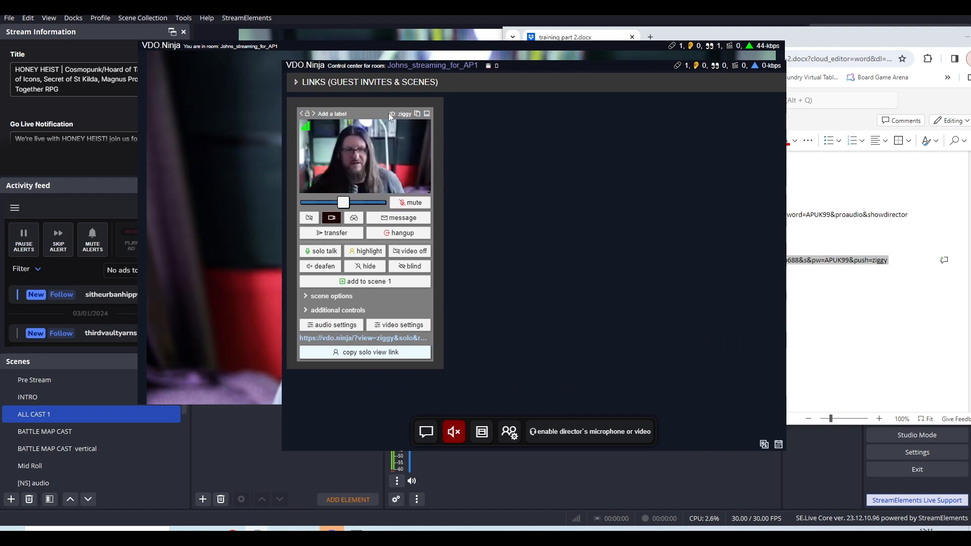
Highlight the guest's stream ID in the control center, and view the guest's video full screen before returning to the normal view.
{"action": "left_click_drag", "start_coordinate": [408, 114], "coordinate": [413, 115]}
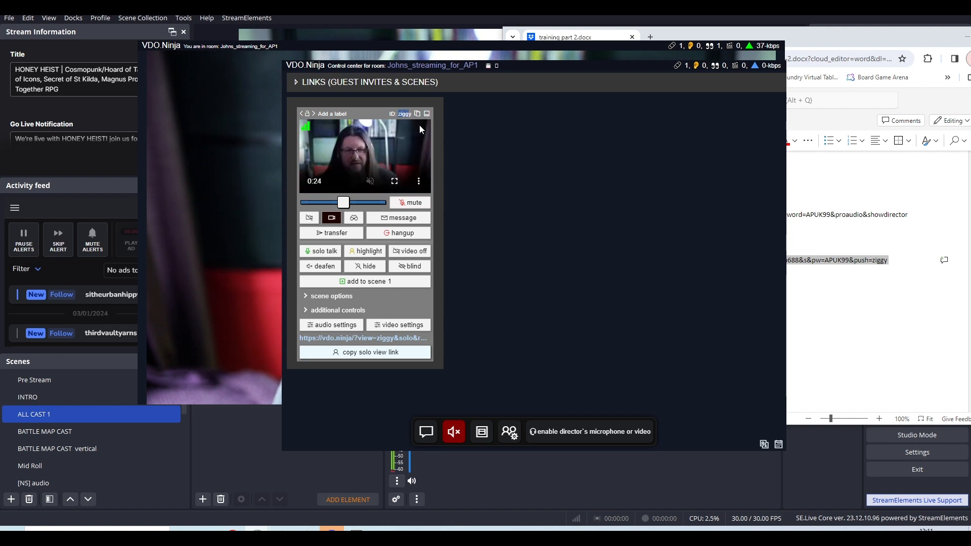
{"action": "left_click", "coordinate": [409, 115]}
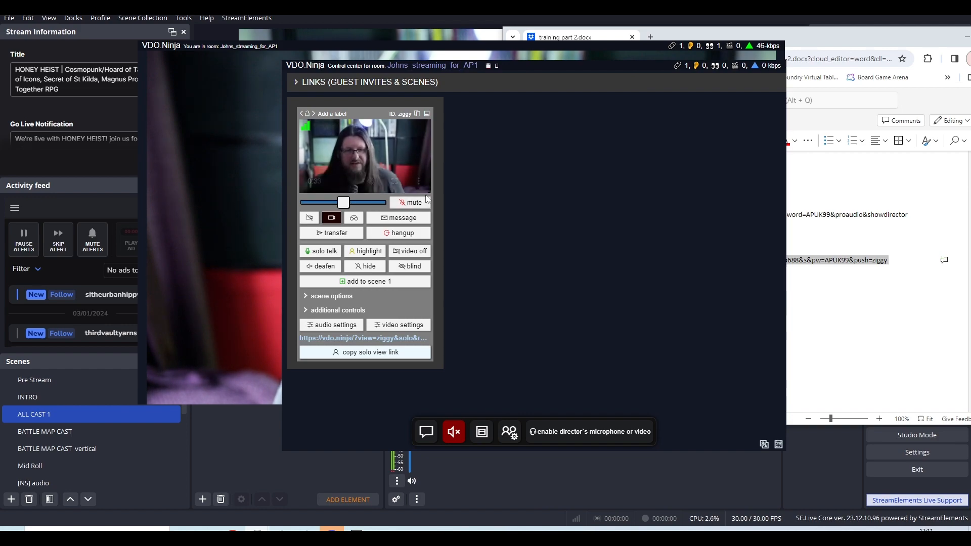
{"action": "left_click", "coordinate": [394, 181]}
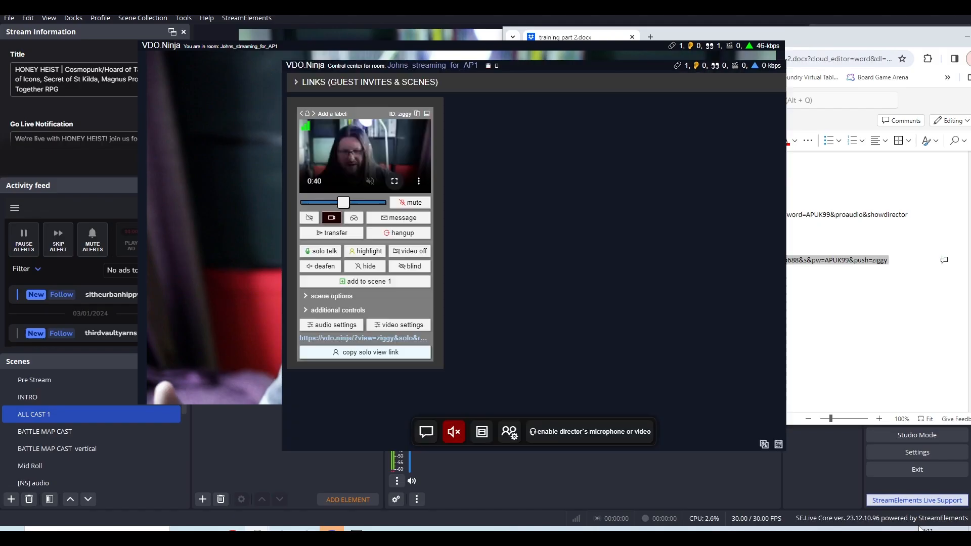
{"action": "left_click", "coordinate": [916, 528]}
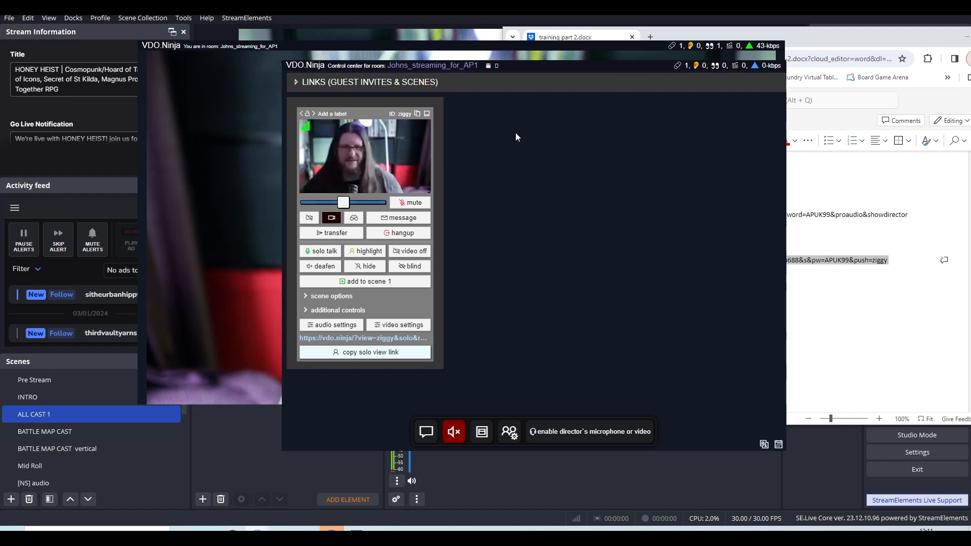
Shift the control center slightly and move the performer window almost entirely off screen.
{"action": "left_click_drag", "start_coordinate": [505, 69], "coordinate": [521, 83]}
{"action": "left_click_drag", "start_coordinate": [374, 44], "coordinate": [0, 127]}
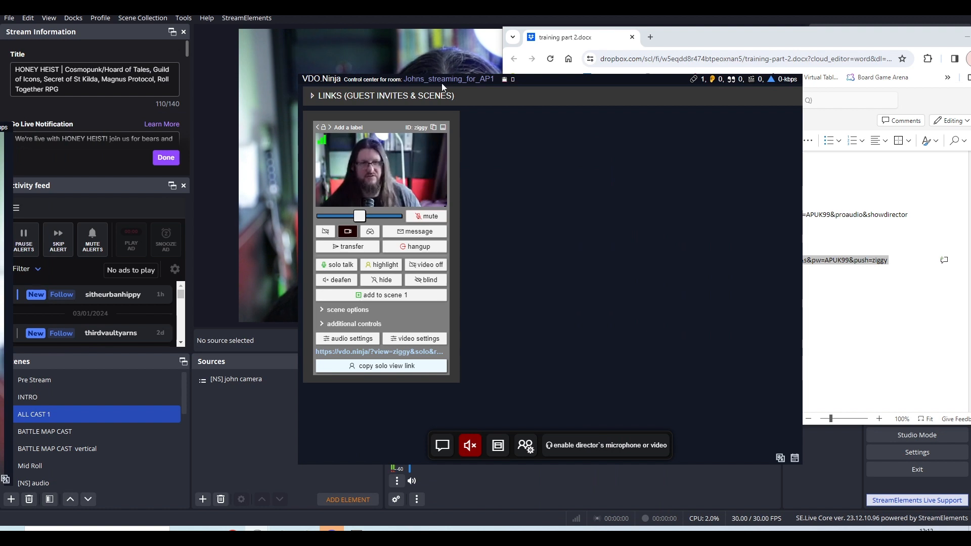
View the guest's video full screen from the control center, and bring the performer window into view before moving it back mostly off screen.
{"action": "left_click_drag", "start_coordinate": [561, 81], "coordinate": [663, 86]}
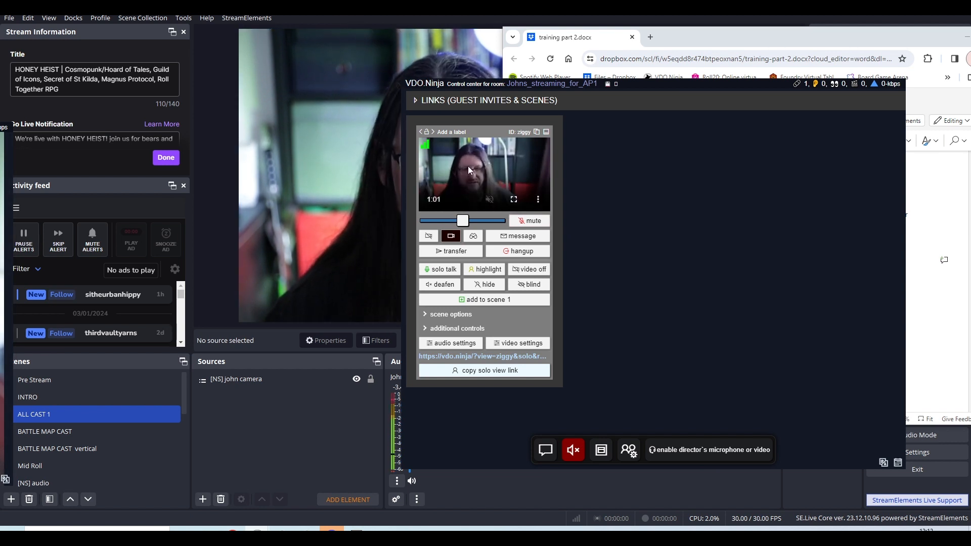
{"action": "left_click", "coordinate": [514, 202]}
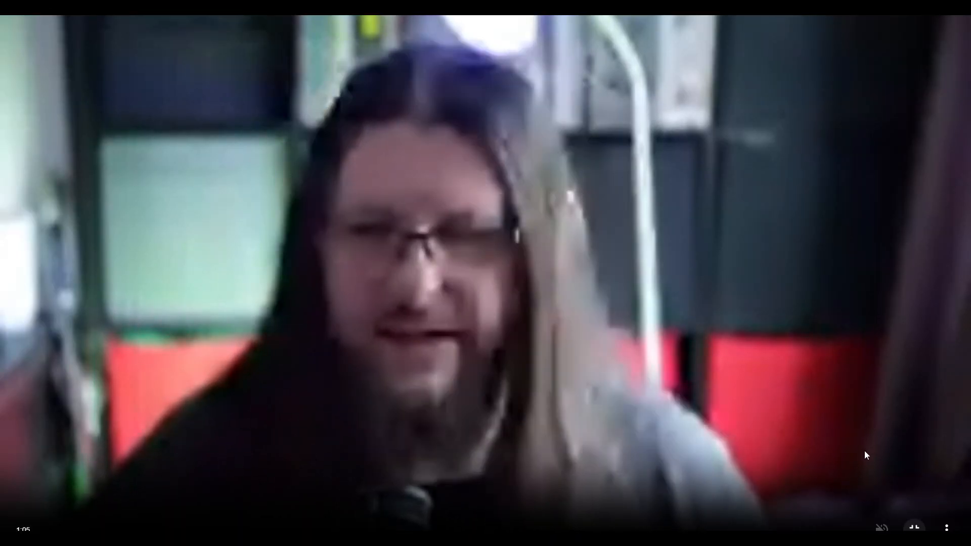
{"action": "key", "text": "Escape"}
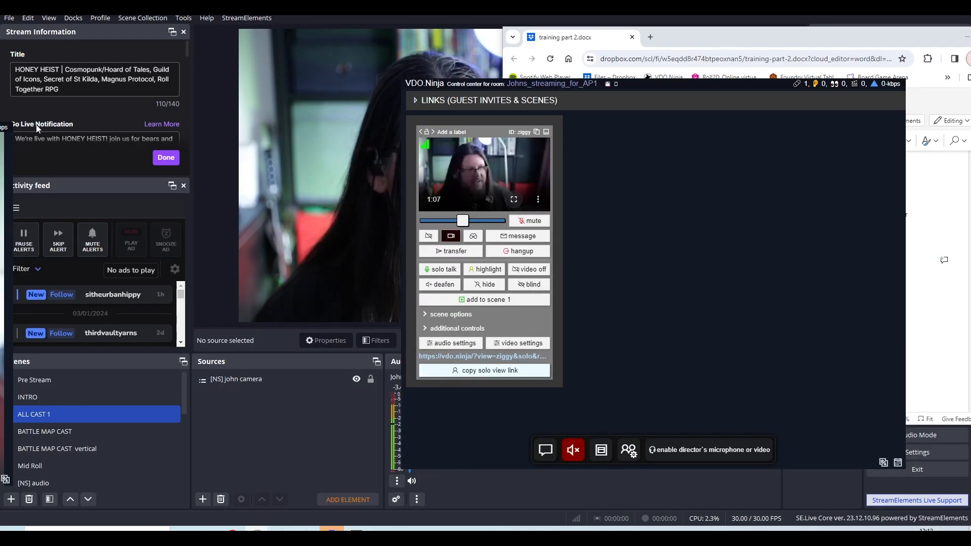
{"action": "left_click_drag", "start_coordinate": [0, 127], "coordinate": [502, 88]}
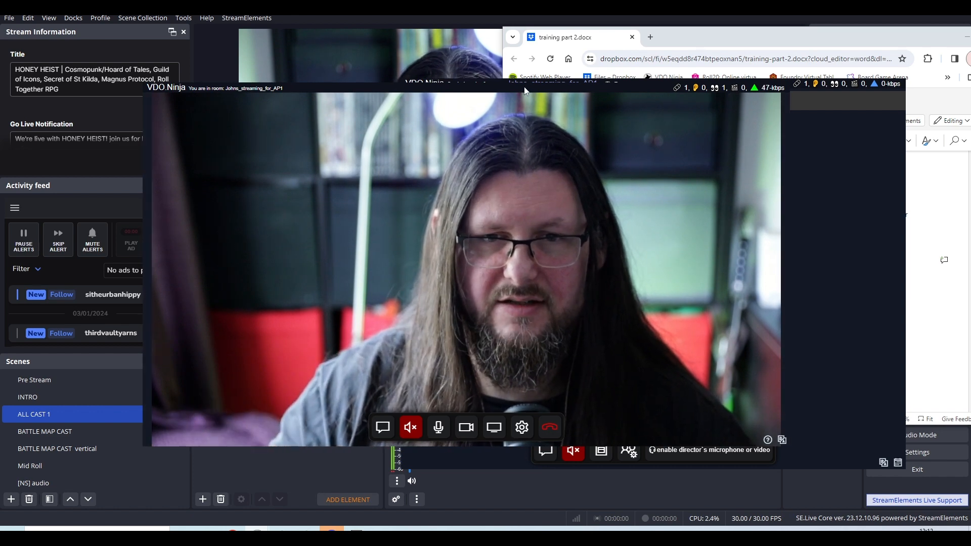
{"action": "left_click_drag", "start_coordinate": [503, 87], "coordinate": [0, 112]}
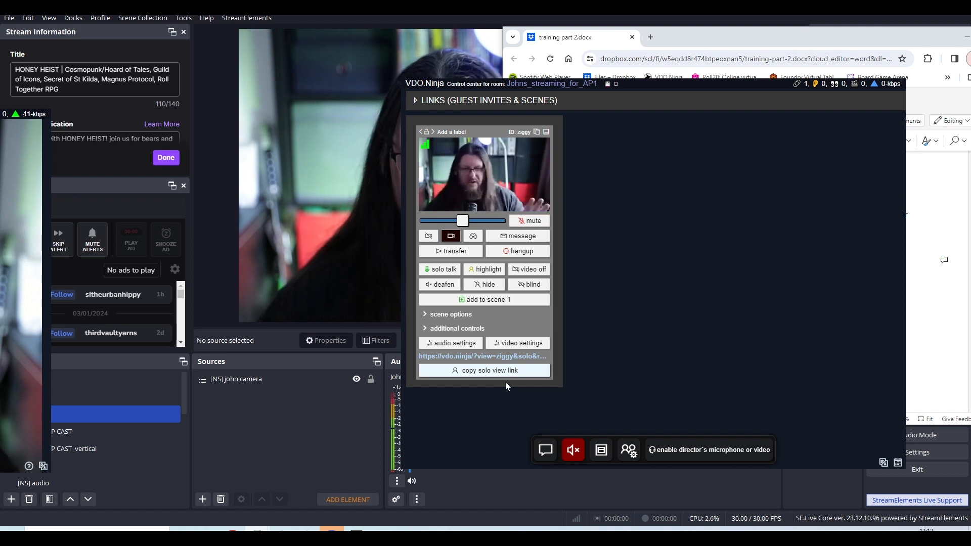
Switch to OBS Studio and shrink the existing camera source into the canvas's left half, about 1078 px from the right edge and 126 px from the bottom.
{"action": "left_click", "coordinate": [339, 400]}
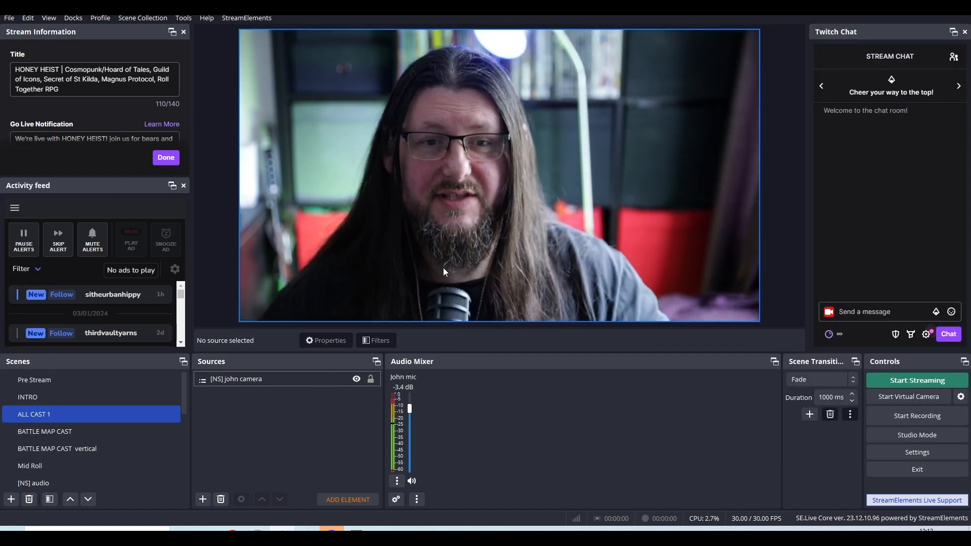
{"action": "left_click", "coordinate": [334, 380]}
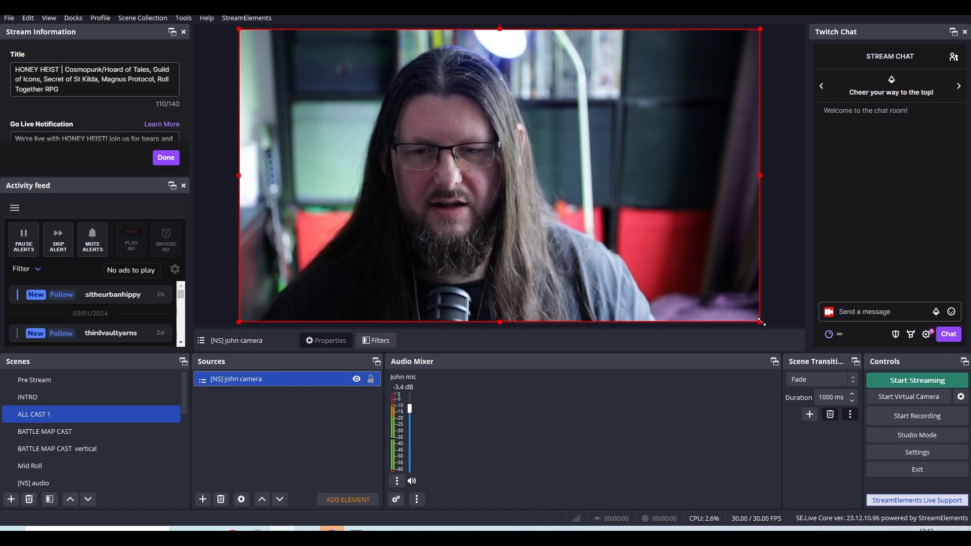
{"action": "left_click_drag", "start_coordinate": [760, 322], "coordinate": [467, 287]}
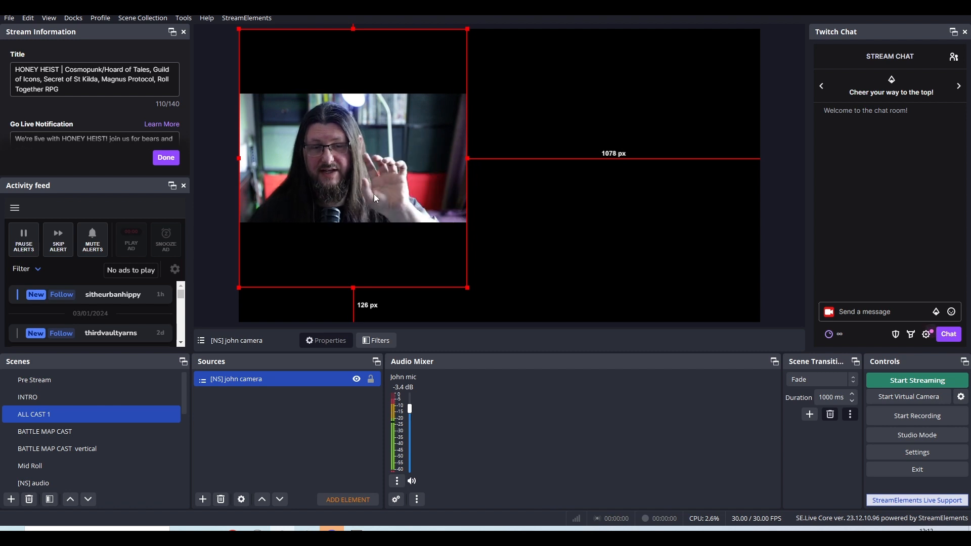
{"action": "right_click", "coordinate": [220, 416]}
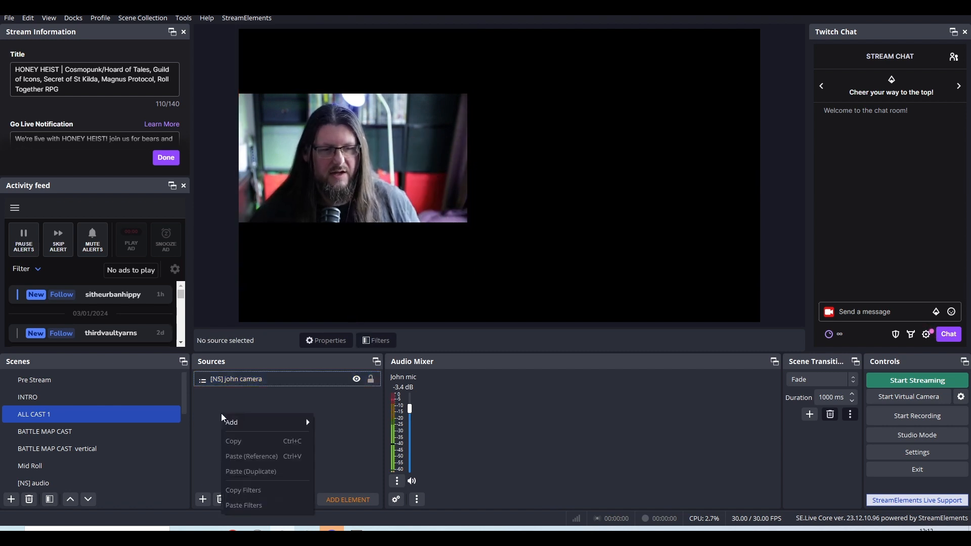
{"action": "mouse_move", "coordinate": [231, 428]}
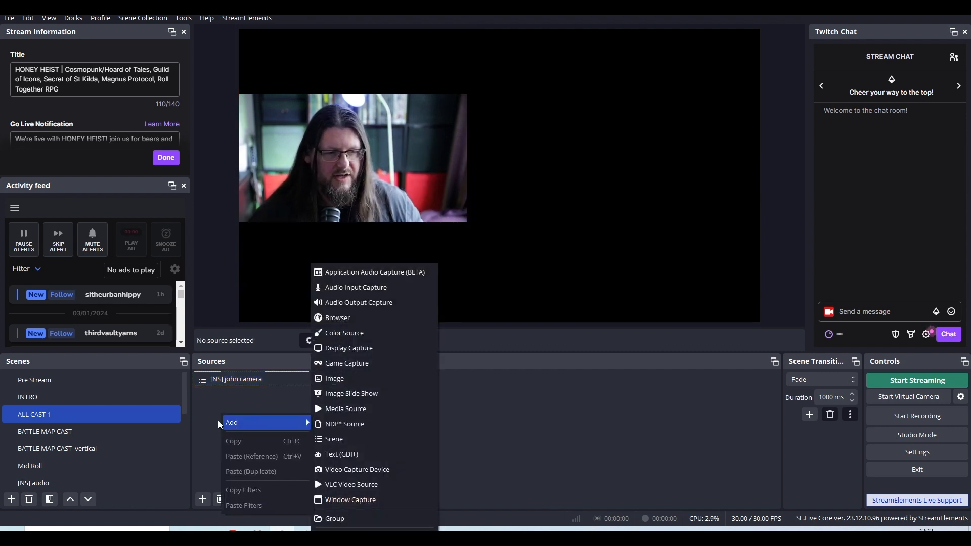
{"action": "left_click", "coordinate": [184, 399]}
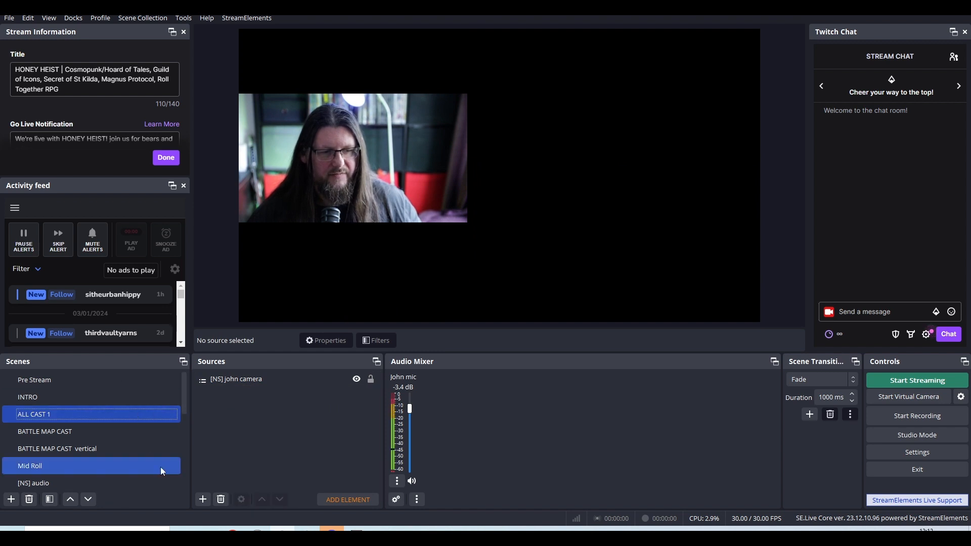
Add a new Browser source named ziggy to the ALL CAST 1 scene, and enlarge and reposition its properties window.
{"action": "right_click", "coordinate": [317, 425]}
{"action": "mouse_move", "coordinate": [332, 435]}
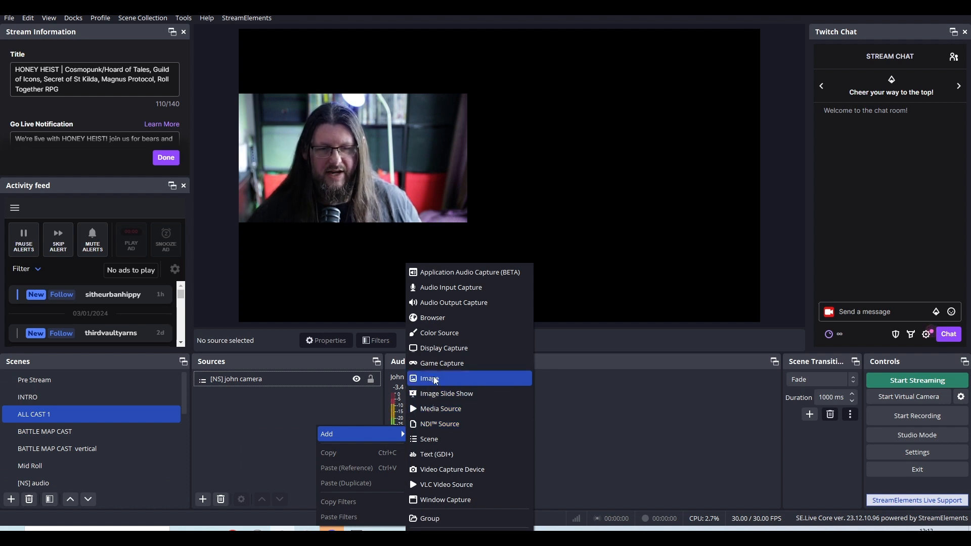
{"action": "left_click", "coordinate": [438, 317]}
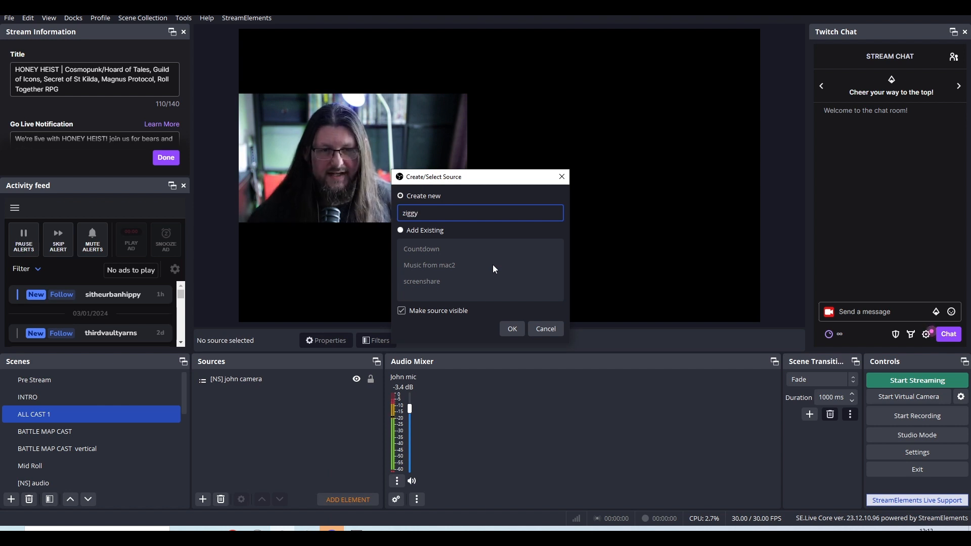
{"action": "left_click", "coordinate": [513, 330]}
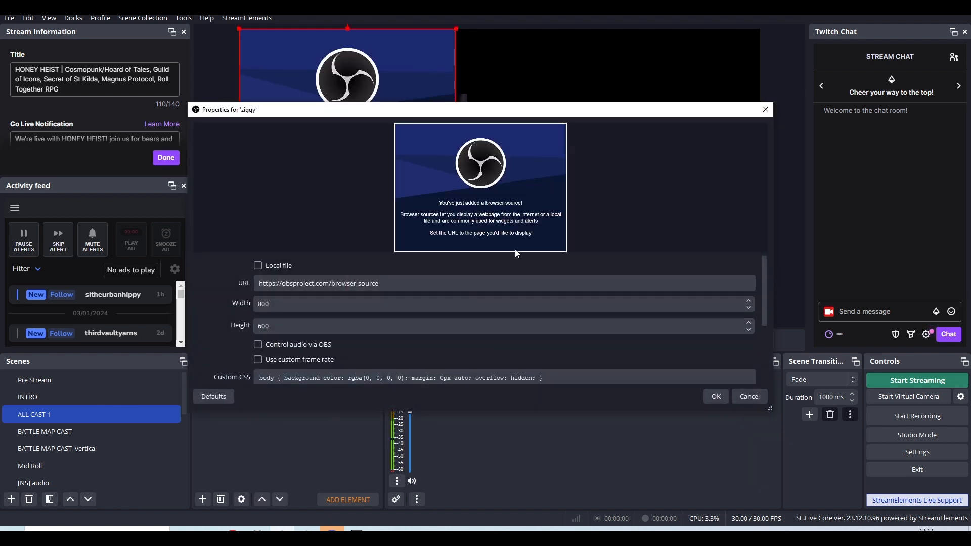
{"action": "left_click_drag", "start_coordinate": [772, 409], "coordinate": [907, 496]}
{"action": "left_click_drag", "start_coordinate": [601, 114], "coordinate": [472, 61]}
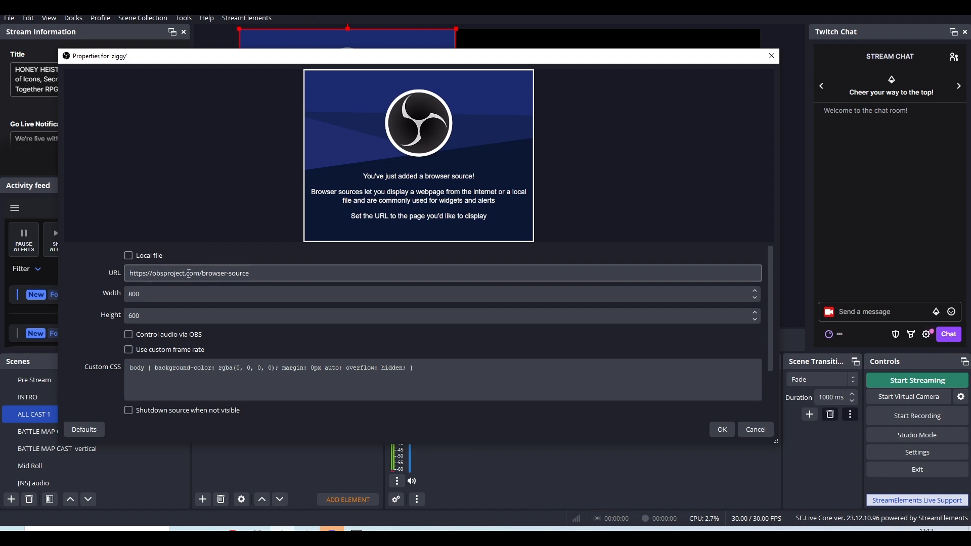
Switch to the VDO.Ninja control center and copy the guest's solo view link.
{"action": "triple_click", "coordinate": [260, 274]}
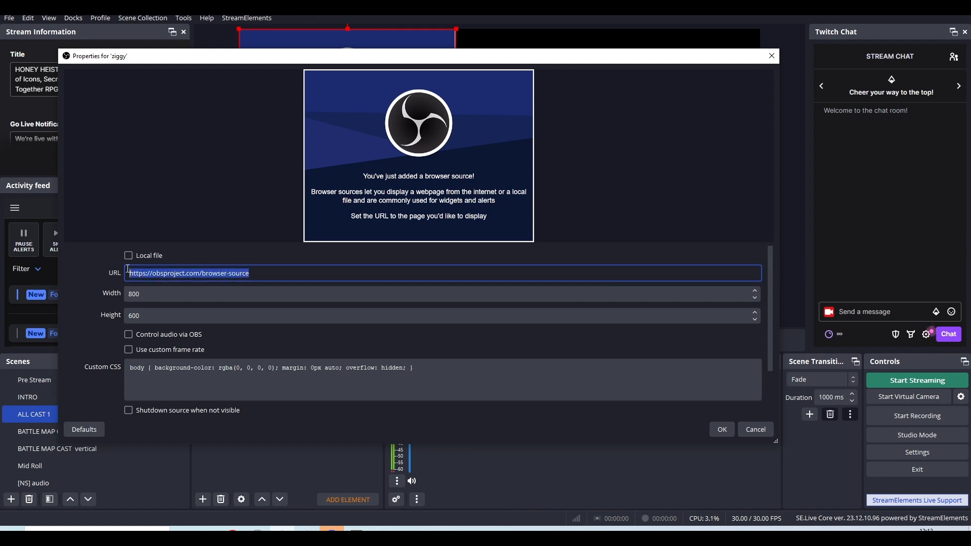
{"action": "left_click", "coordinate": [211, 271]}
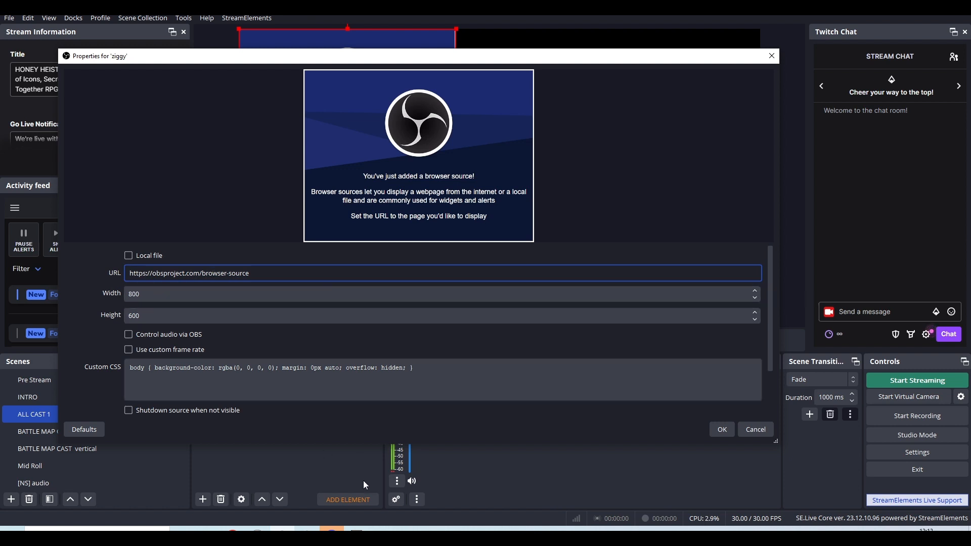
{"action": "mouse_move", "coordinate": [332, 530]}
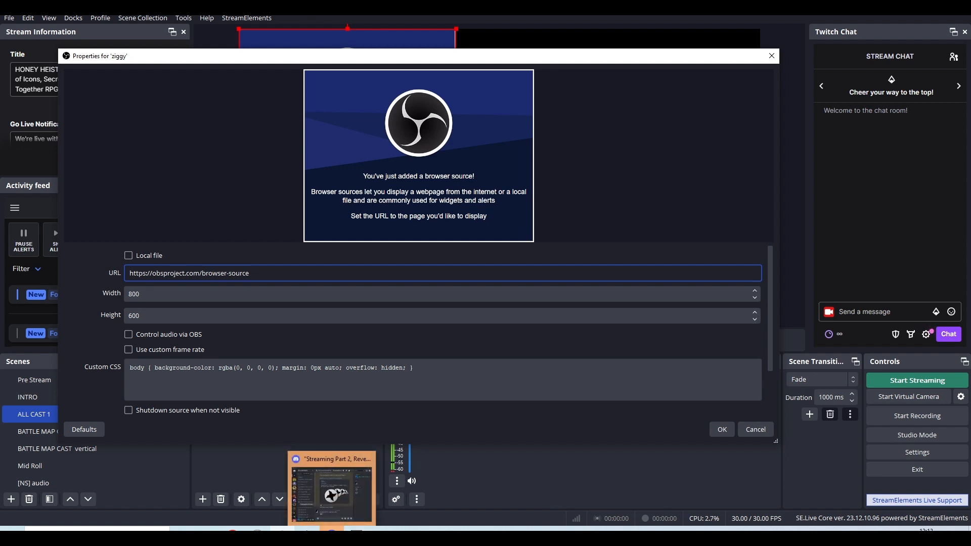
{"action": "mouse_move", "coordinate": [282, 529]}
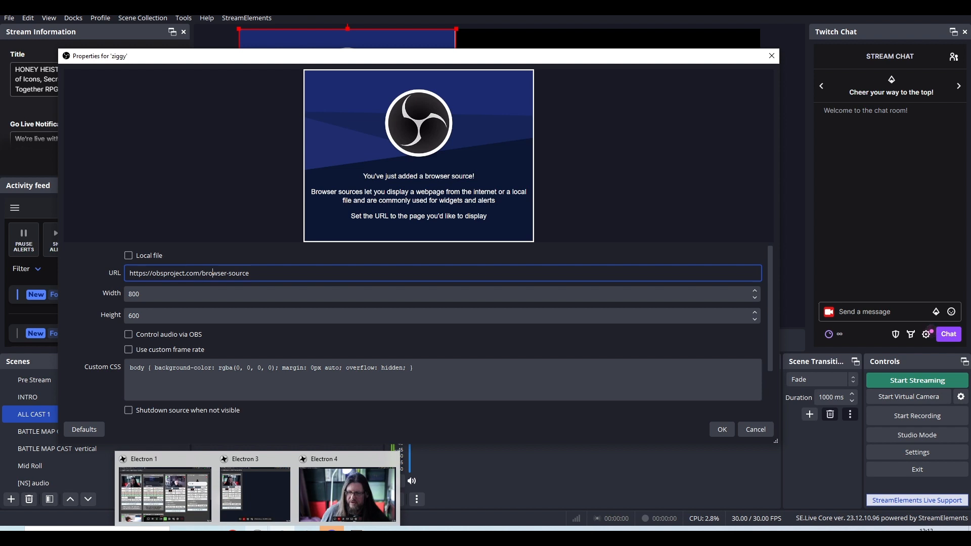
{"action": "left_click", "coordinate": [269, 497]}
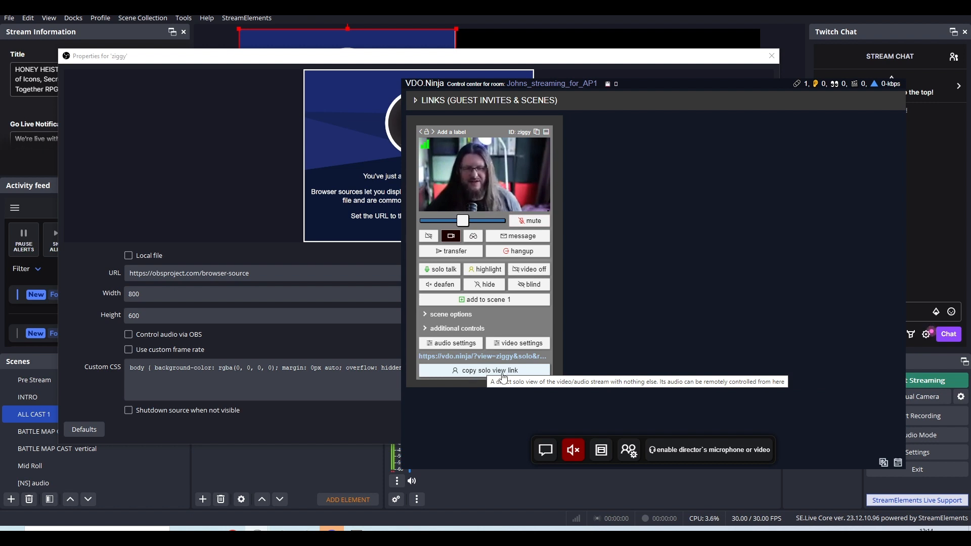
{"action": "left_click", "coordinate": [501, 371]}
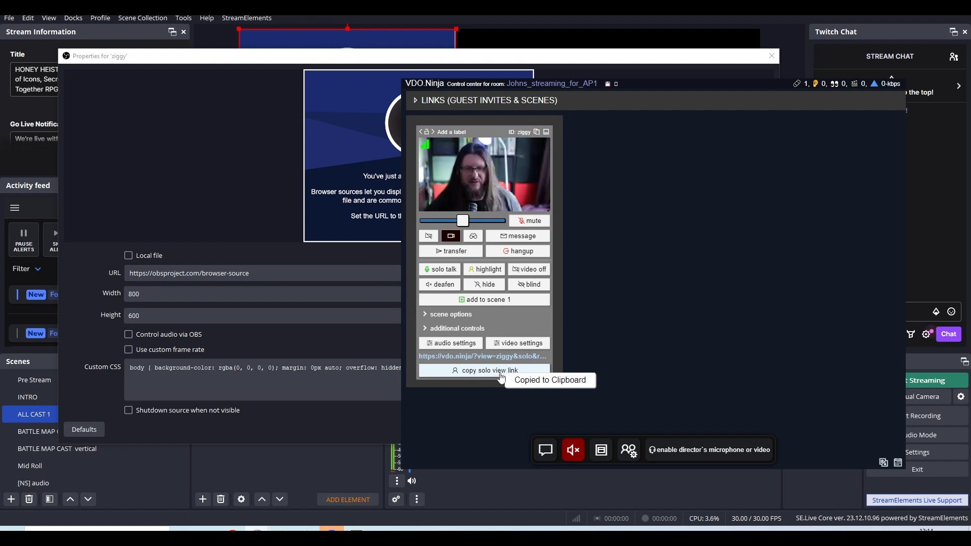
Replace the URL of the ziggy browser source with the copied solo view link, which includes the room password.
{"action": "left_click", "coordinate": [266, 261]}
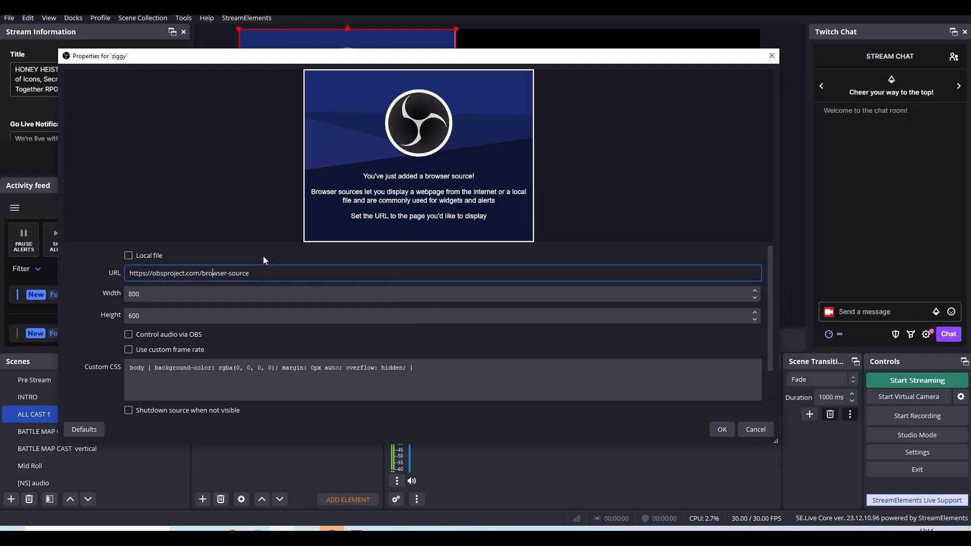
{"action": "left_click_drag", "start_coordinate": [268, 275], "coordinate": [117, 275]}
{"action": "right_click", "coordinate": [167, 274]}
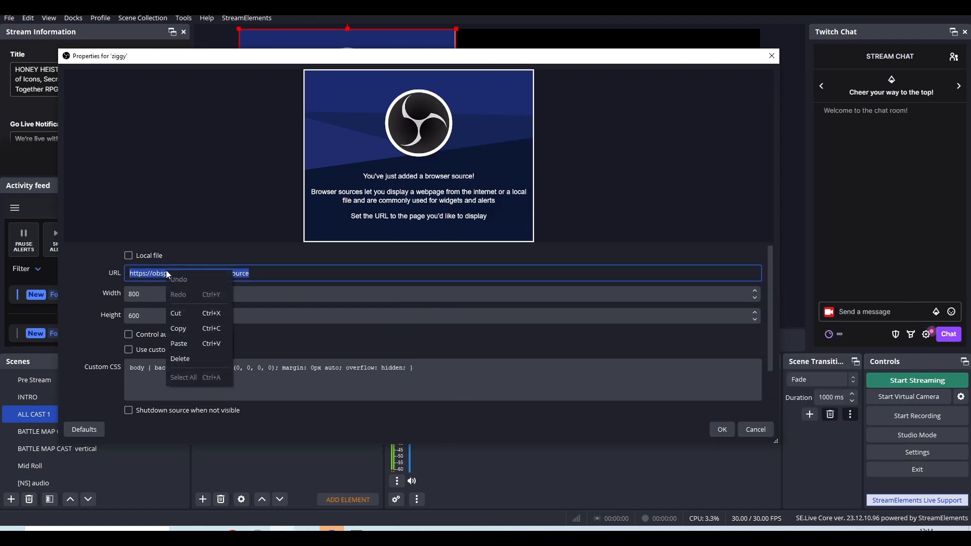
{"action": "left_click", "coordinate": [178, 344]}
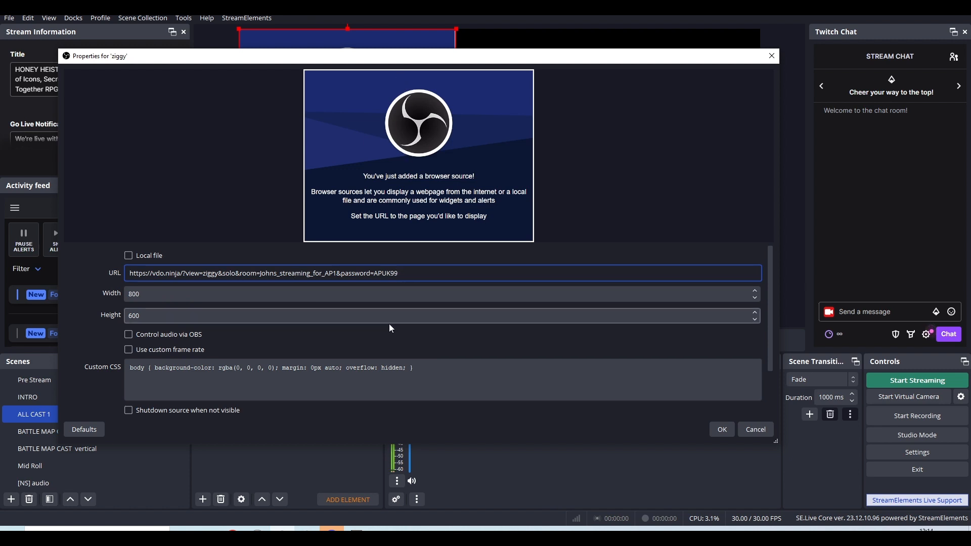
Enable Control audio via OBS for the ziggy source, review its remaining properties, and accept them.
{"action": "left_click", "coordinate": [130, 336]}
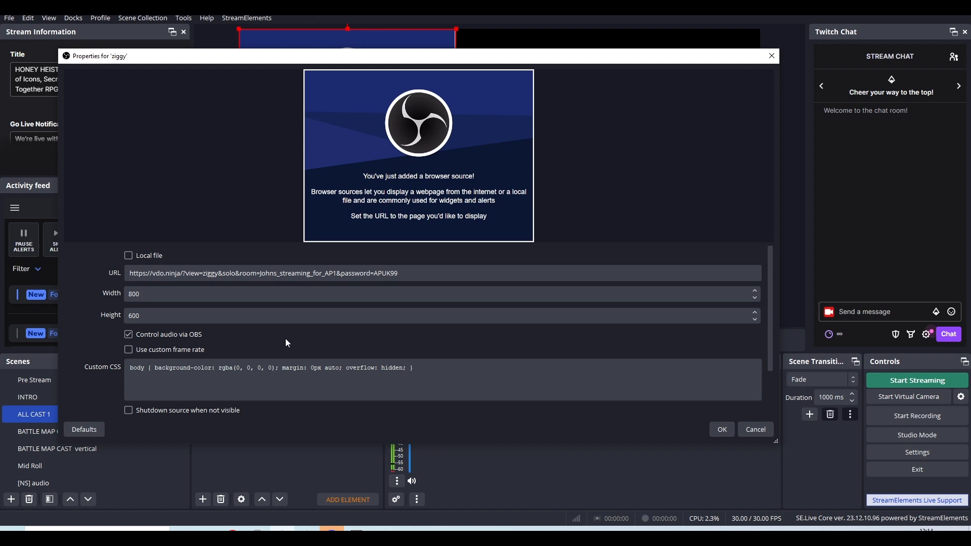
{"action": "left_click_drag", "start_coordinate": [769, 354], "coordinate": [778, 403]}
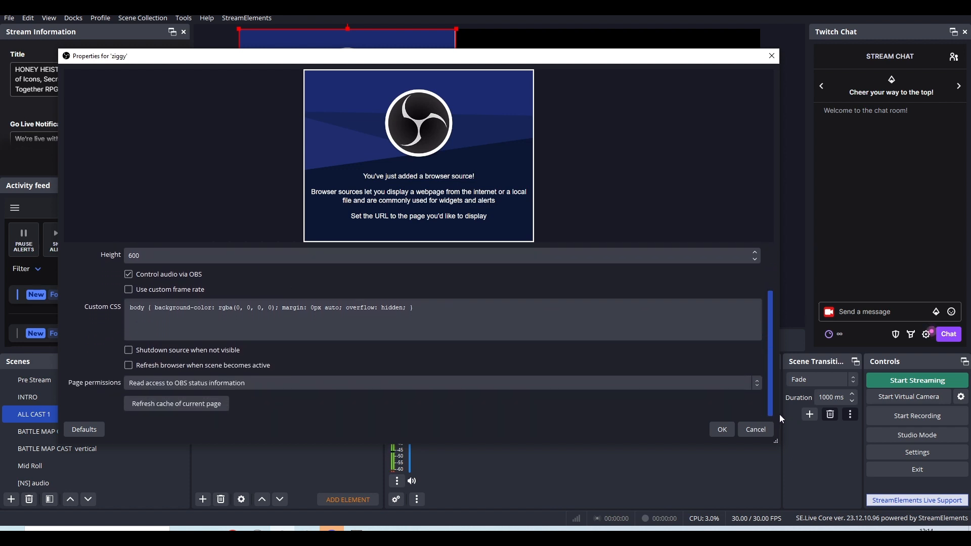
{"action": "left_click_drag", "start_coordinate": [779, 418], "coordinate": [778, 330]}
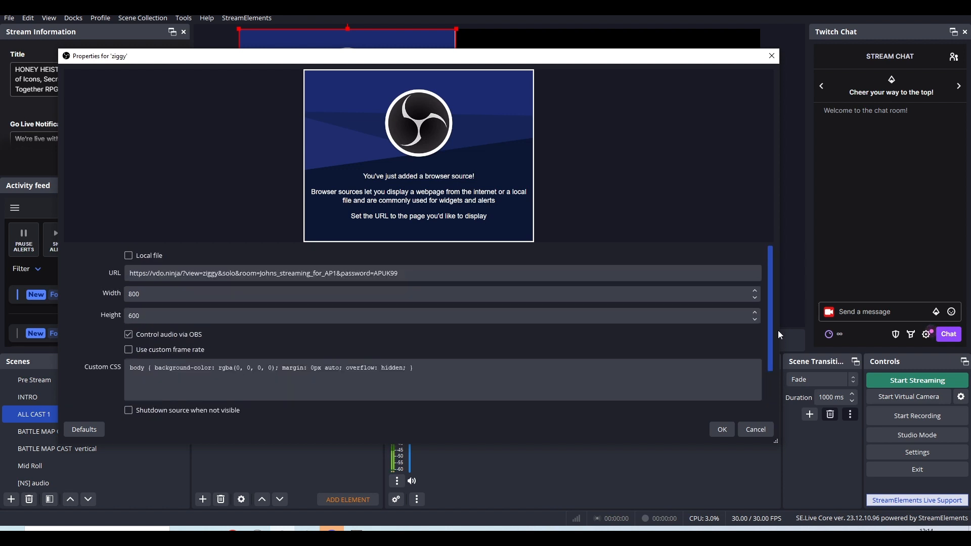
{"action": "left_click", "coordinate": [722, 430]}
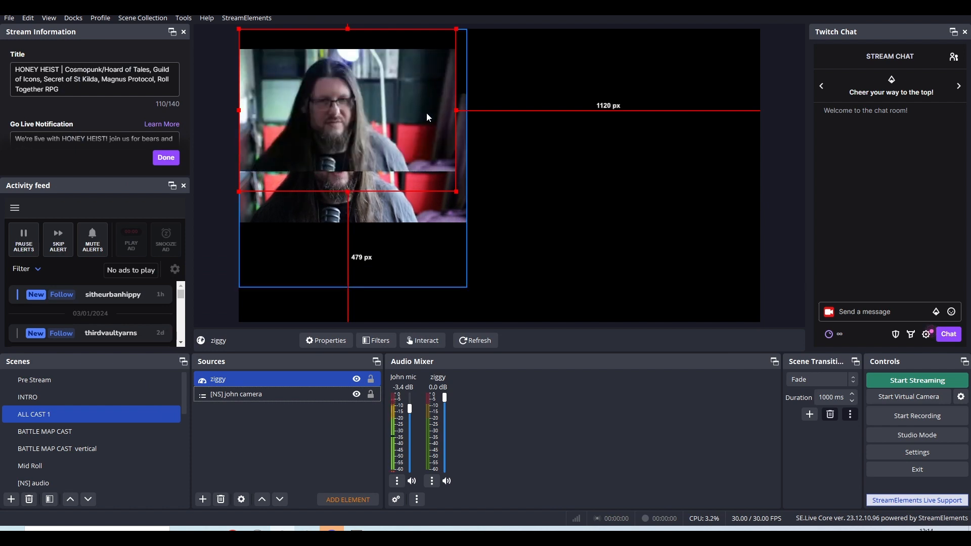
Place the ziggy source beside the camera in the canvas's right half and enlarge it, about 41 px from the right edge and 120 px from the top.
{"action": "left_click_drag", "start_coordinate": [405, 113], "coordinate": [643, 157]}
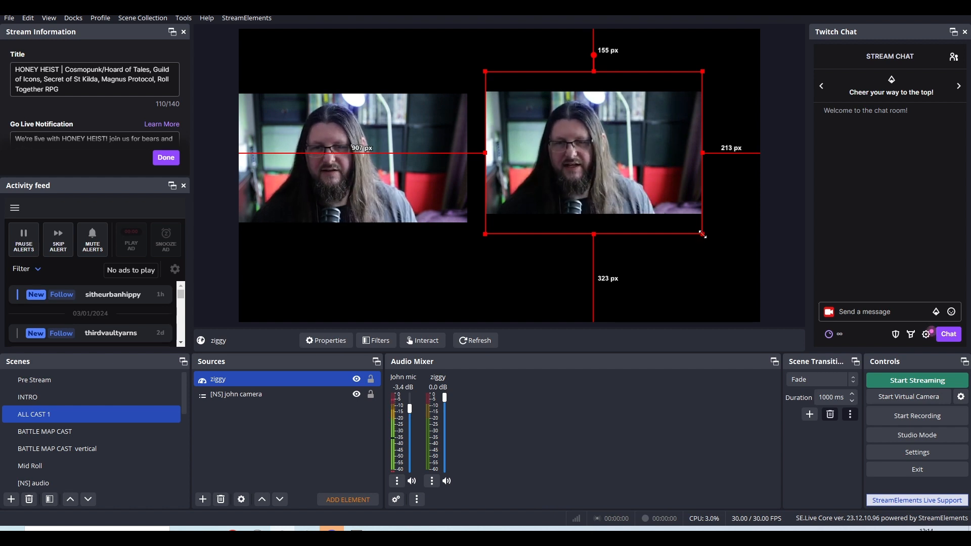
{"action": "left_click_drag", "start_coordinate": [703, 234], "coordinate": [747, 257]}
{"action": "left_click_drag", "start_coordinate": [700, 213], "coordinate": [704, 203]}
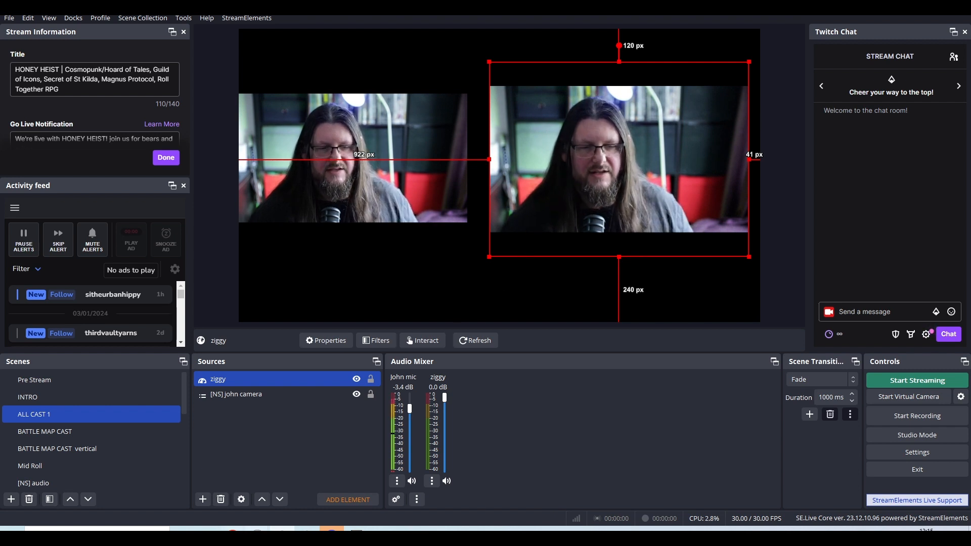
Check the guest's video full screen in the VDO.Ninja control center, and move that window below the OBS preview for comparison.
{"action": "mouse_move", "coordinate": [282, 530]}
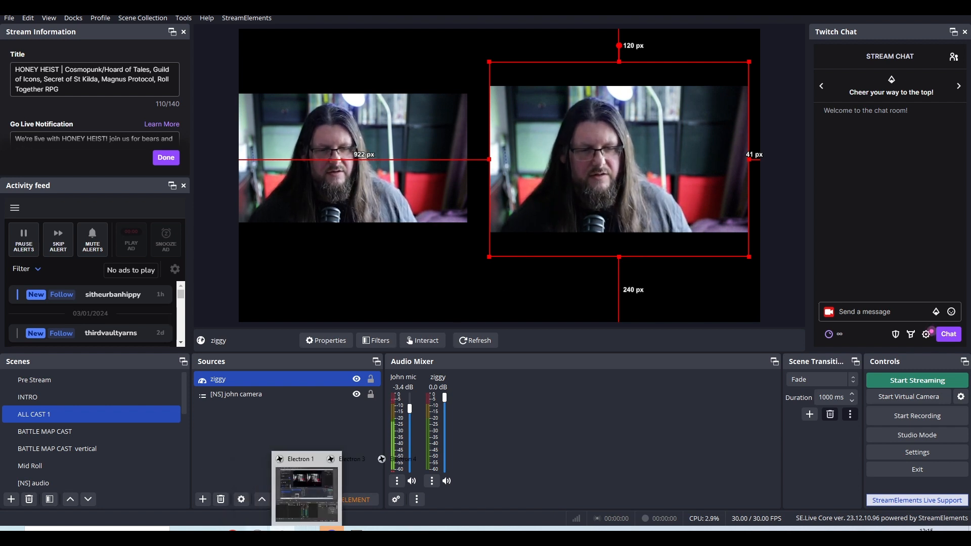
{"action": "left_click", "coordinate": [260, 502]}
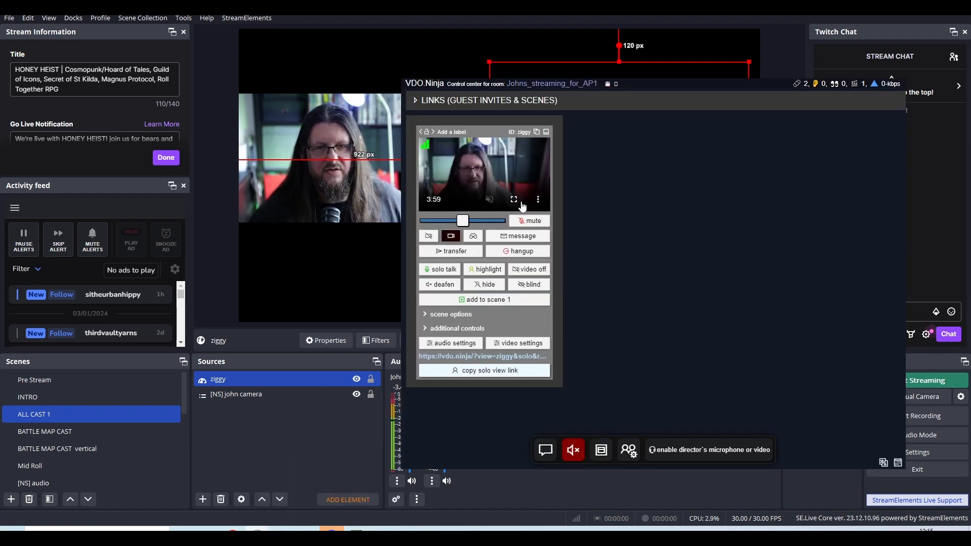
{"action": "double_click", "coordinate": [515, 200]}
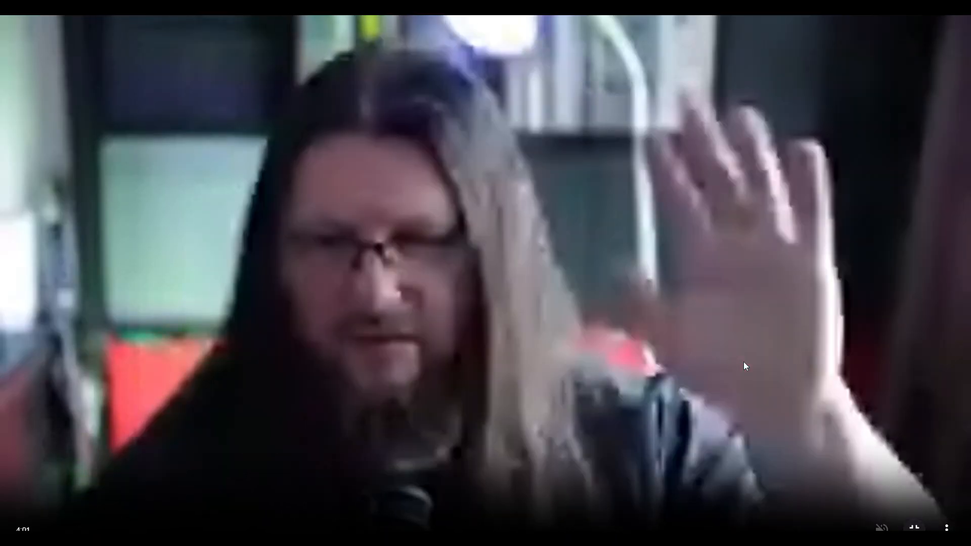
{"action": "key", "text": "Escape"}
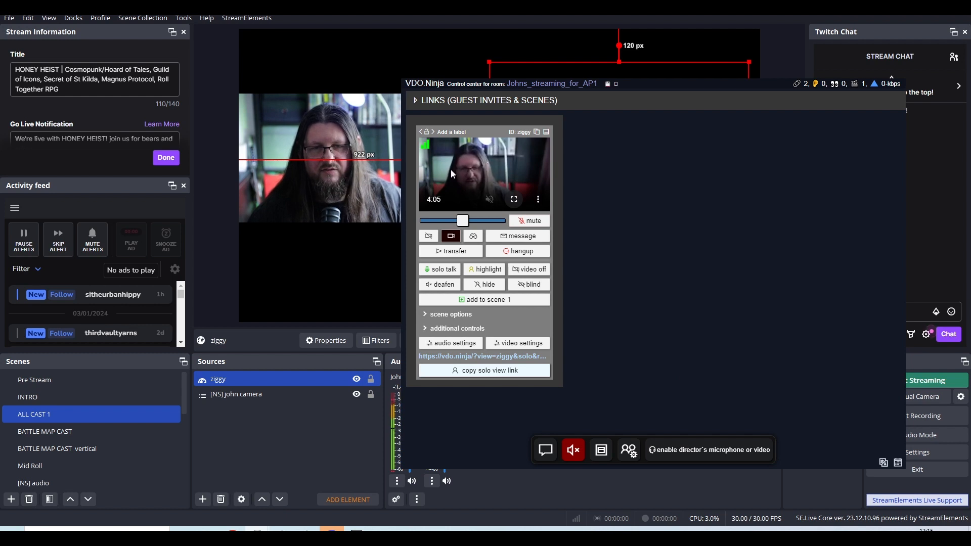
{"action": "left_click_drag", "start_coordinate": [639, 88], "coordinate": [494, 302]}
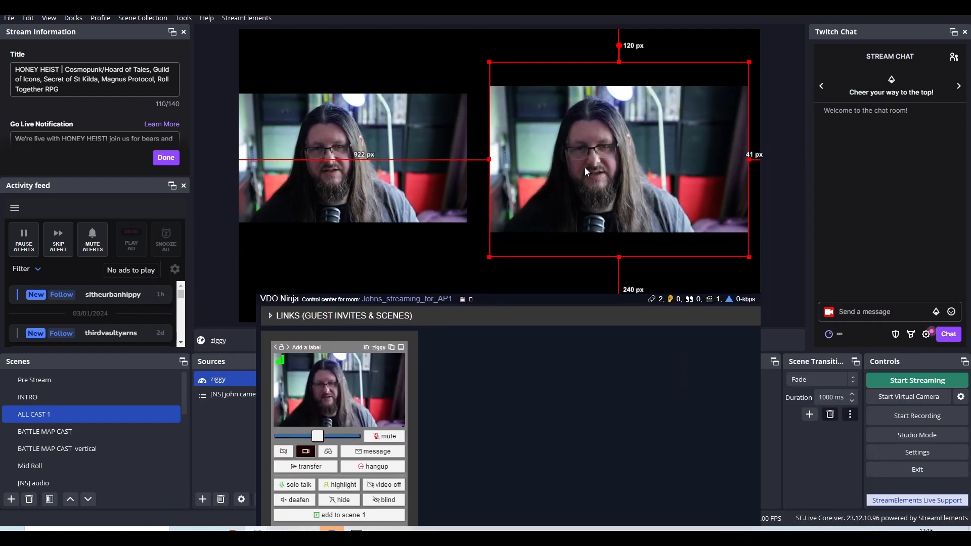
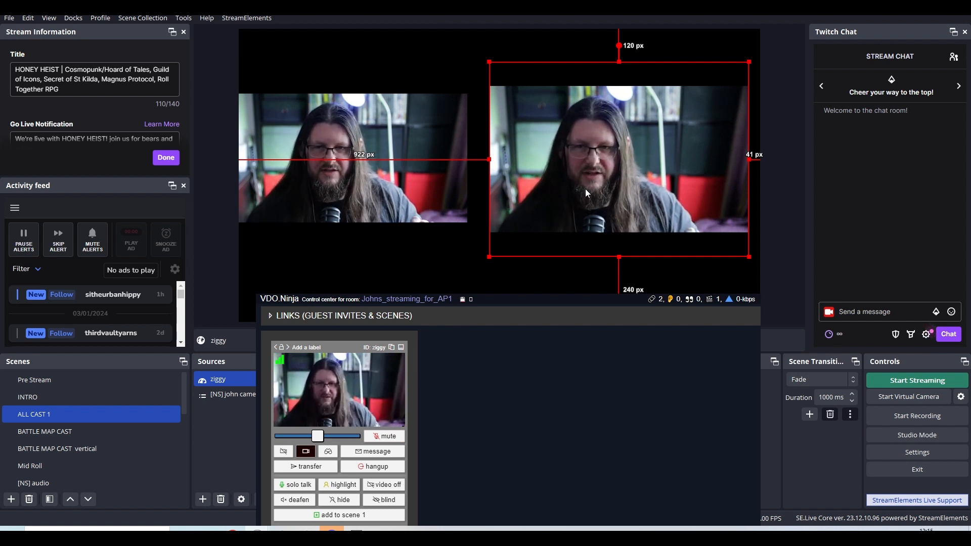
Switch to the training part 2 document and duplicate the performer link, including its room password, on a new line below the original.
{"action": "left_click_drag", "start_coordinate": [548, 300], "coordinate": [327, 100]}
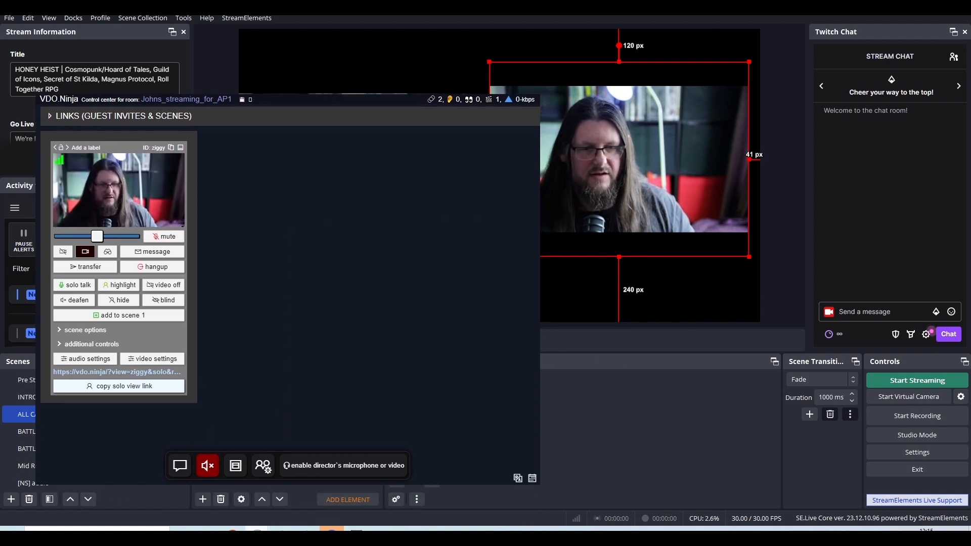
{"action": "mouse_move", "coordinate": [257, 536]}
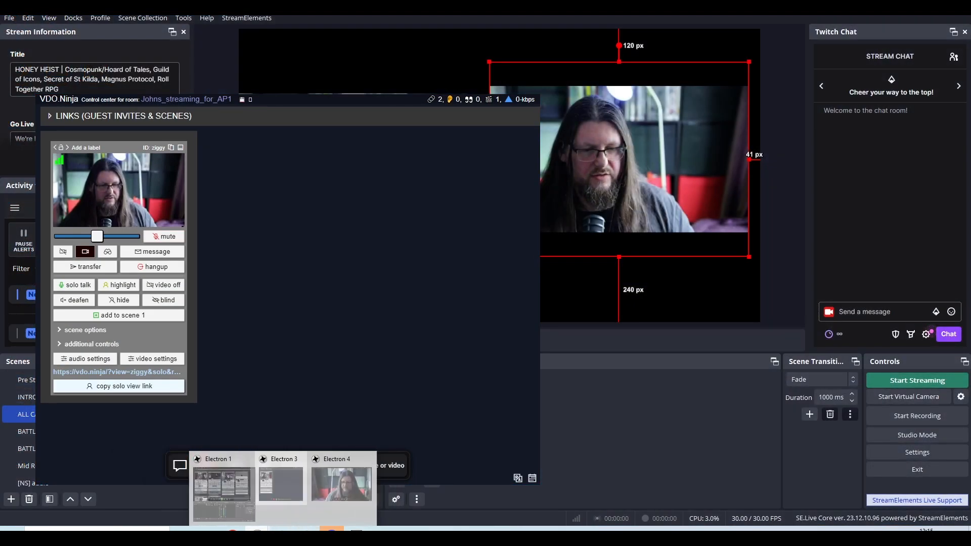
{"action": "left_click", "coordinate": [234, 505]}
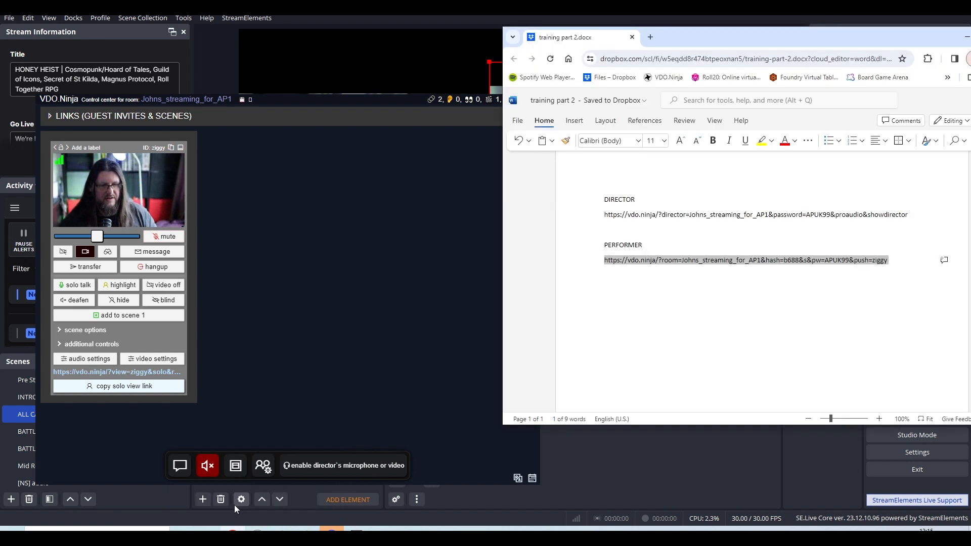
{"action": "left_click_drag", "start_coordinate": [894, 260], "coordinate": [577, 263]}
{"action": "key", "text": "ctrl+c"}
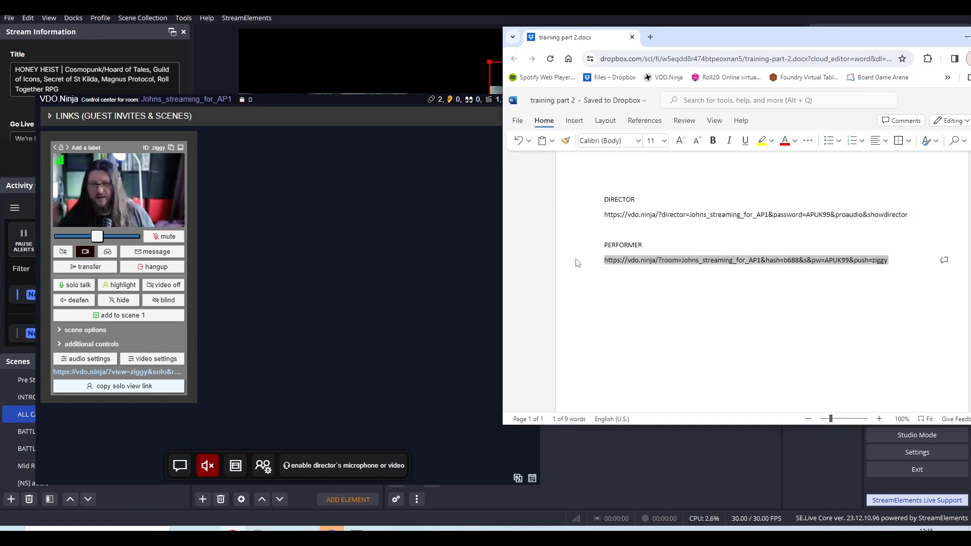
{"action": "left_click", "coordinate": [904, 272]}
{"action": "key", "text": "Return"}
{"action": "key", "text": "Return"}
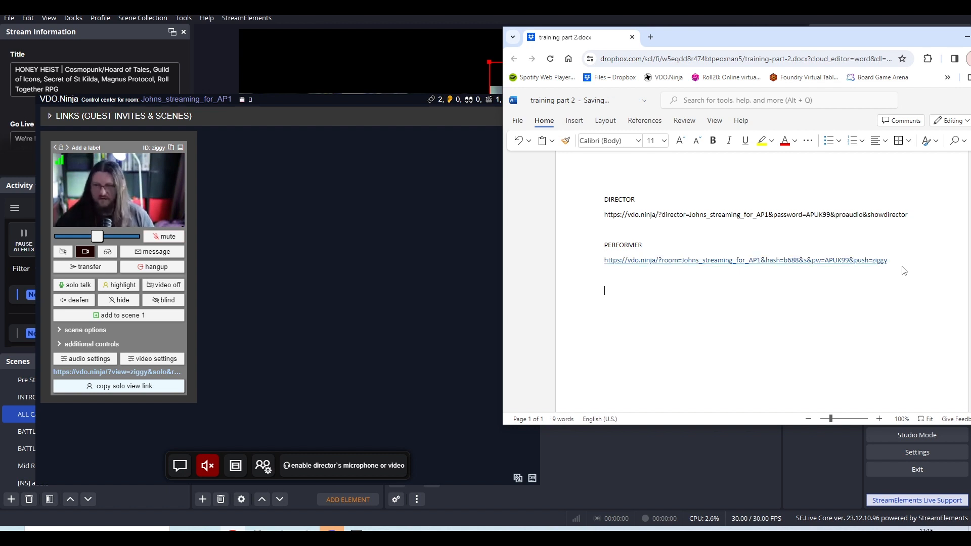
{"action": "key", "text": "ctrl+v"}
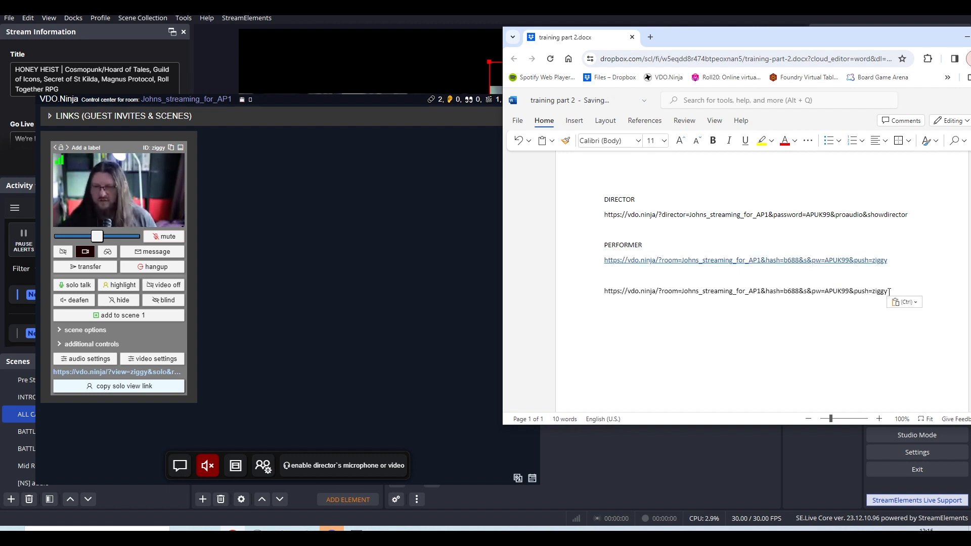
Change the push ID in the duplicated performer link from ziggy to Bill and copy the whole link.
{"action": "key", "text": "BackSpace"}
{"action": "key", "text": "BackSpace"}
{"action": "key", "text": "BackSpace"}
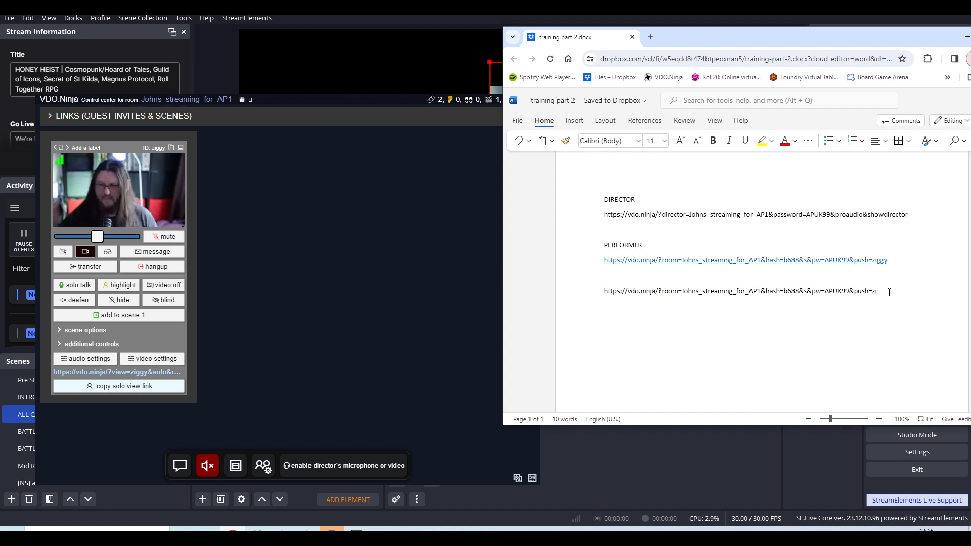
{"action": "type", "text": "B"}
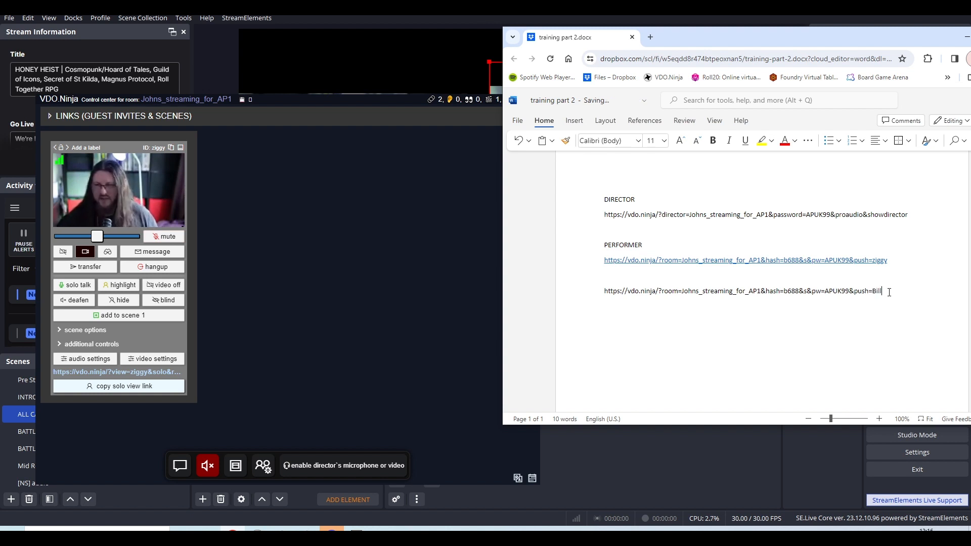
{"action": "type", "text": "ill"}
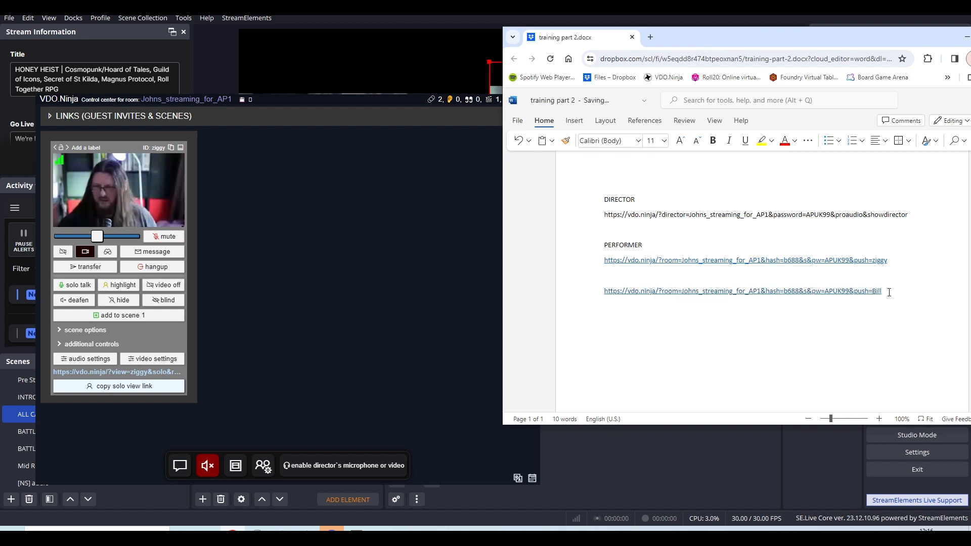
{"action": "key", "text": "BackSpace"}
{"action": "left_click_drag", "start_coordinate": [880, 293], "coordinate": [568, 295]}
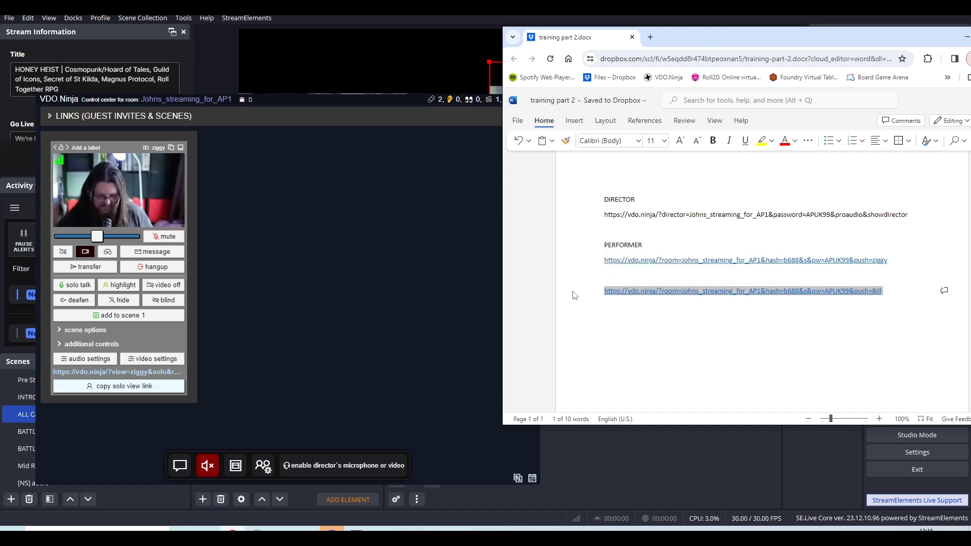
{"action": "left_click", "coordinate": [862, 338]}
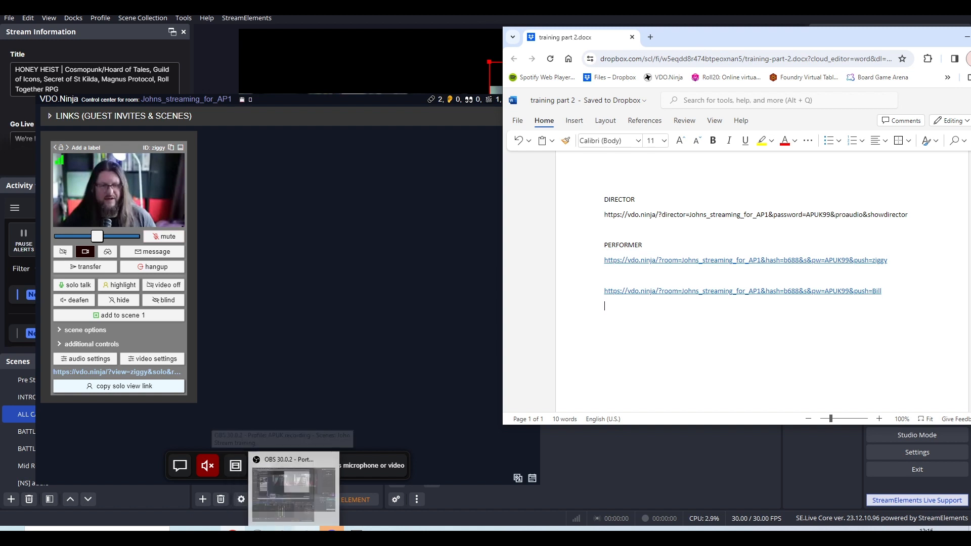
Open a new Electron Capture window and load the copied Bill performer link, which includes the room password.
{"action": "right_click", "coordinate": [258, 533]}
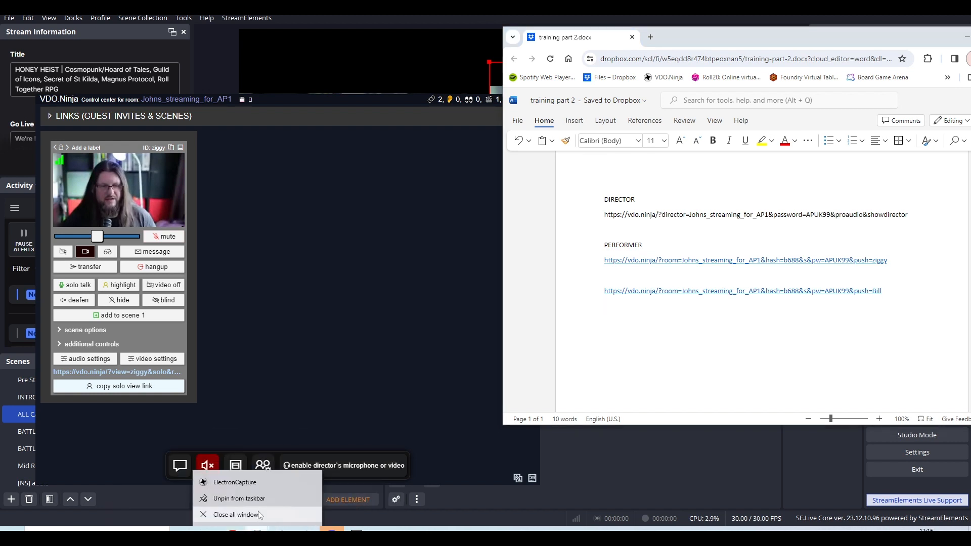
{"action": "left_click", "coordinate": [259, 484]}
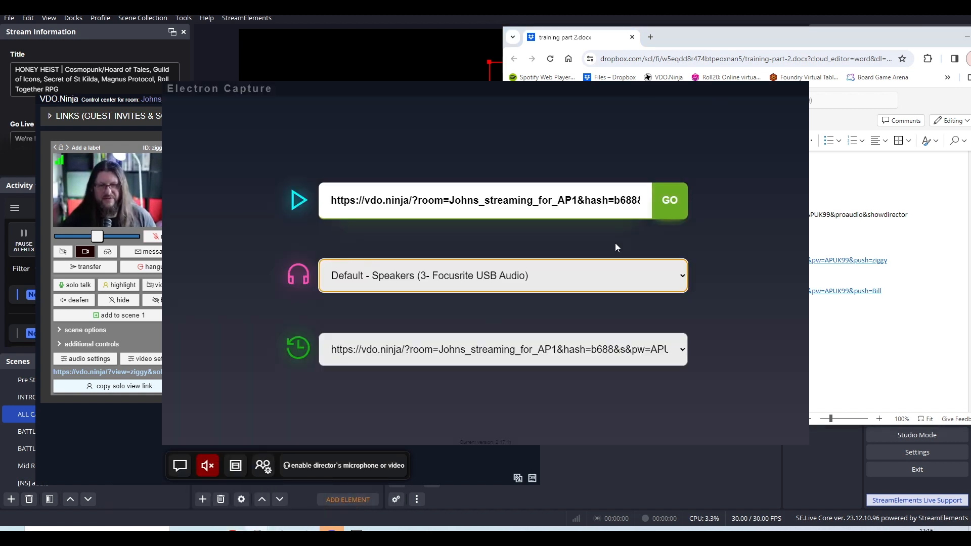
{"action": "left_click", "coordinate": [618, 208]}
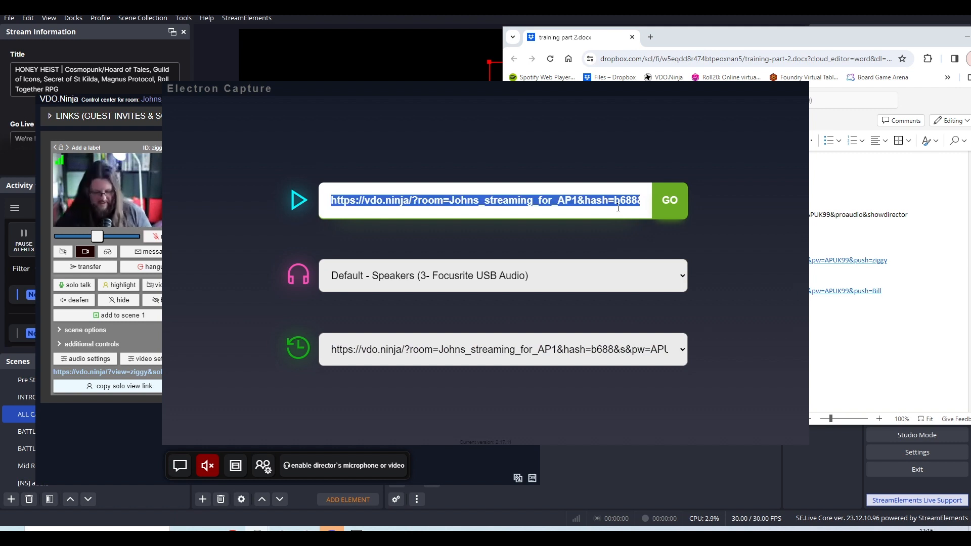
{"action": "key", "text": "ctrl+v"}
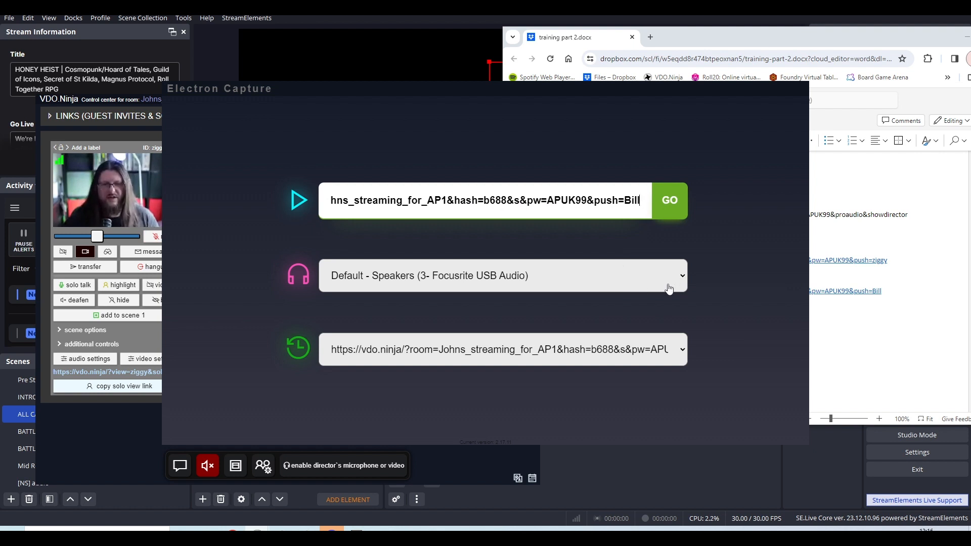
{"action": "left_click", "coordinate": [684, 211]}
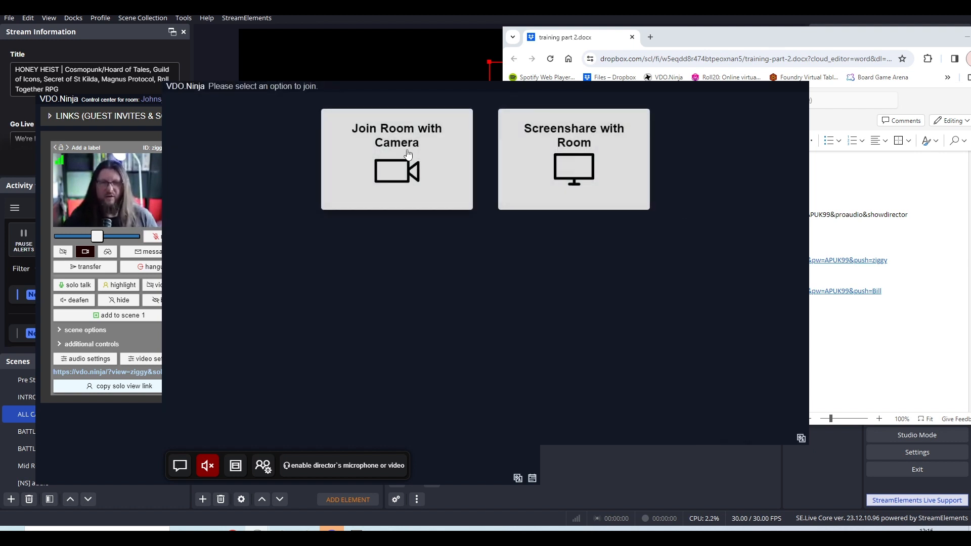
Choose NDI Webcam Video 1 as the video source and join the room as the Bill guest.
{"action": "left_click", "coordinate": [408, 153]}
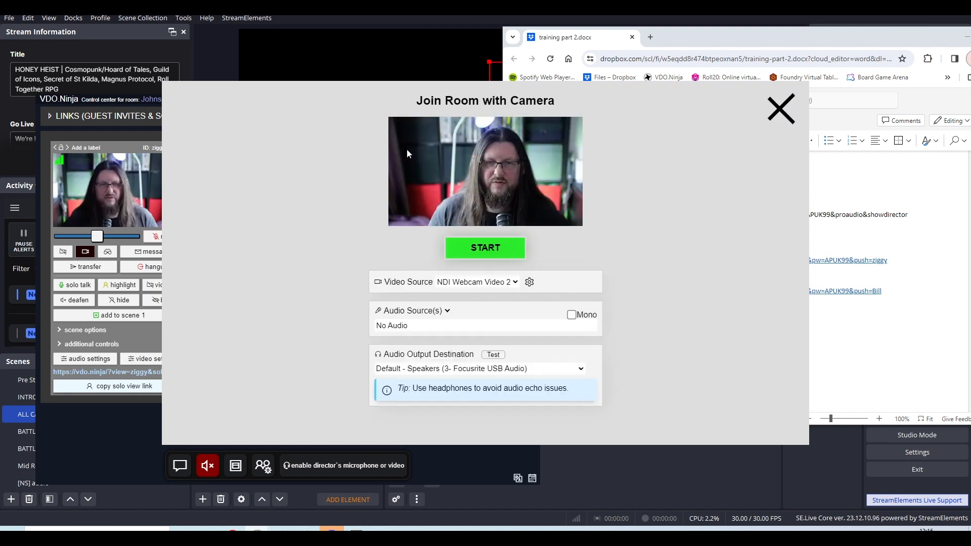
{"action": "left_click", "coordinate": [483, 284]}
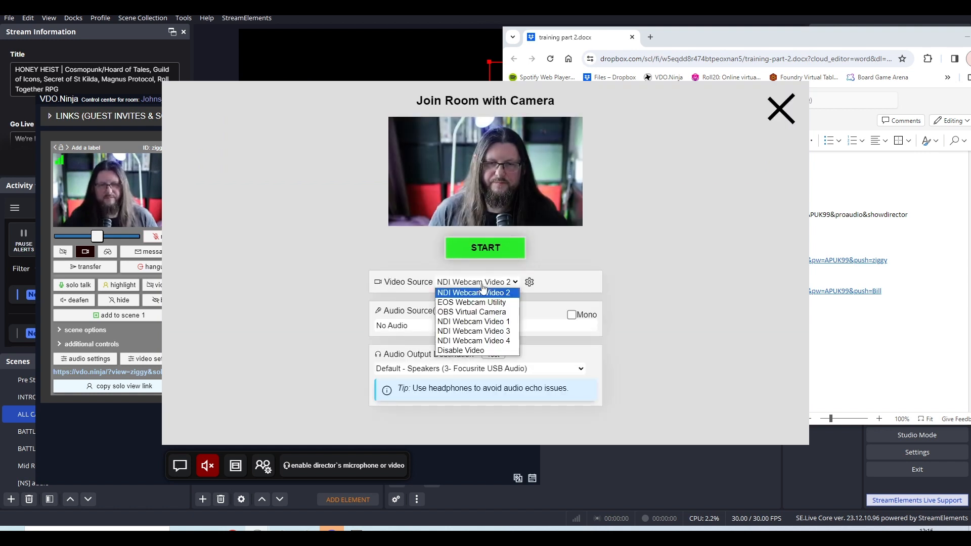
{"action": "left_click", "coordinate": [485, 323]}
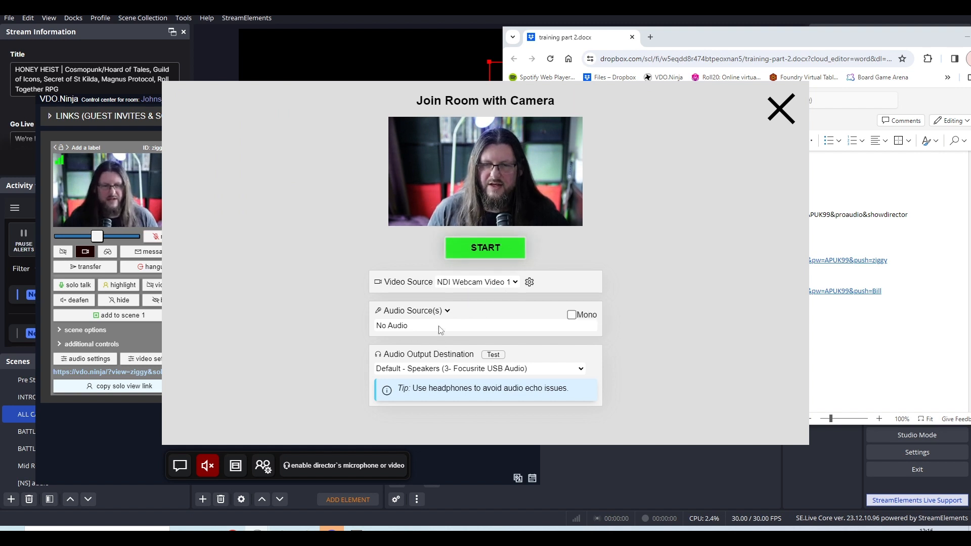
{"action": "left_click", "coordinate": [487, 251]}
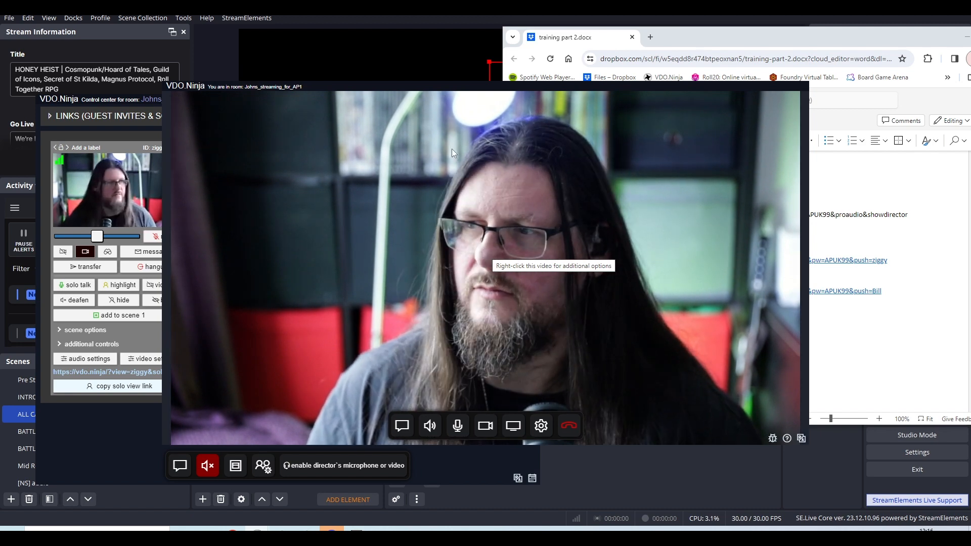
Compare the guests in the performer window and the director's control center, and copy the Bill guest's solo view link.
{"action": "left_click", "coordinate": [146, 107]}
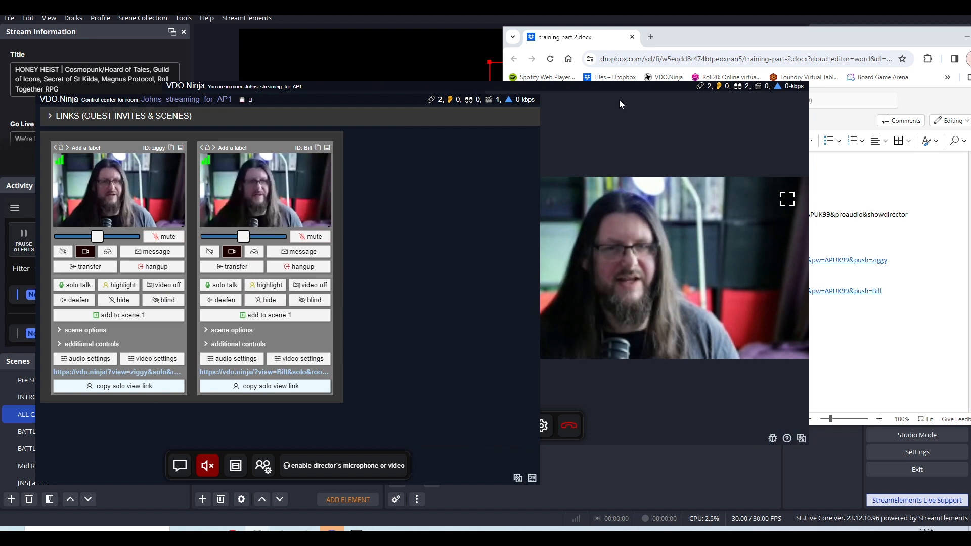
{"action": "left_click", "coordinate": [620, 99]}
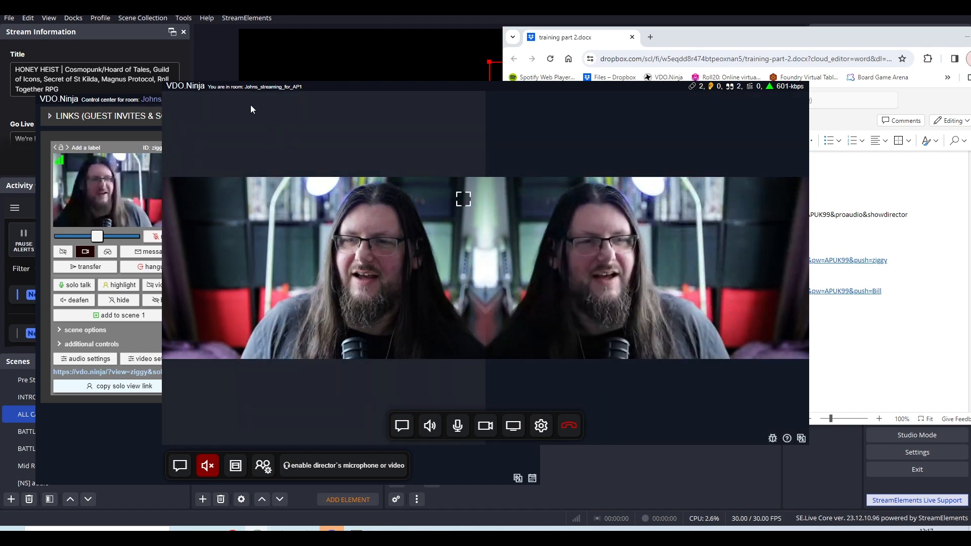
{"action": "left_click", "coordinate": [136, 102]}
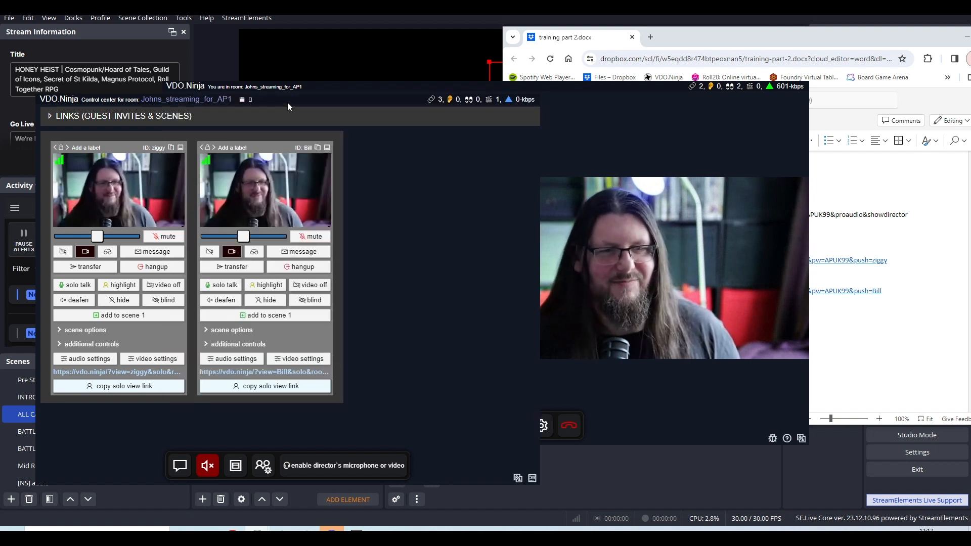
{"action": "left_click_drag", "start_coordinate": [287, 103], "coordinate": [270, 82]}
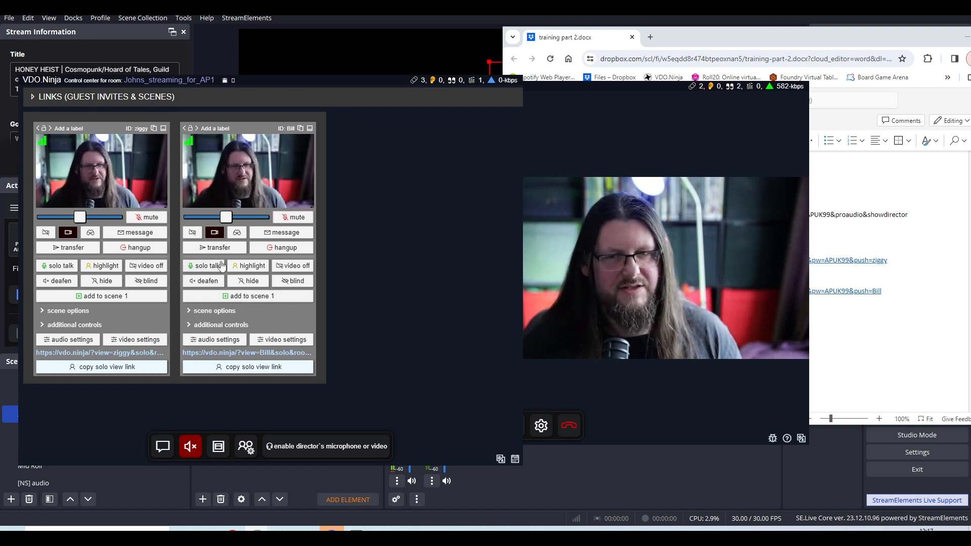
{"action": "mouse_move", "coordinate": [148, 202]}
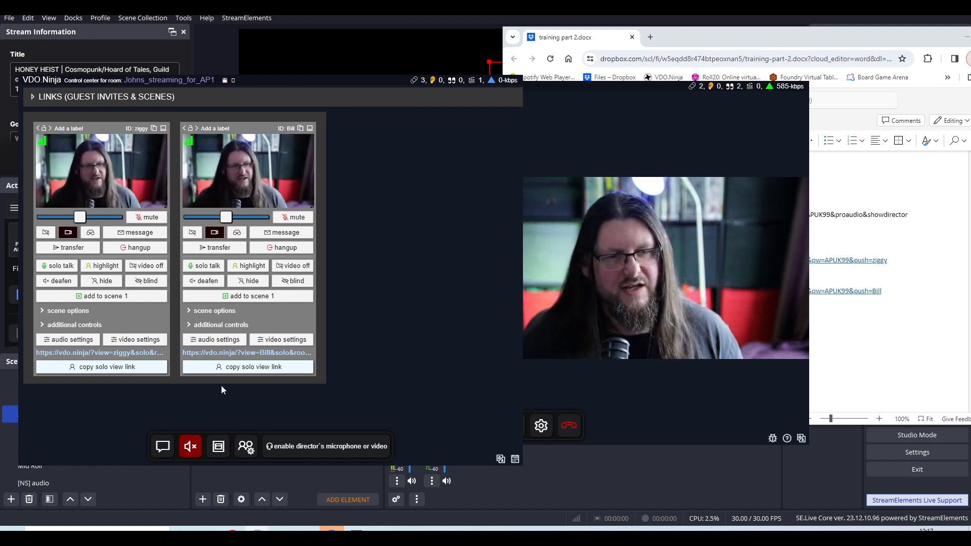
Switch to OBS and add a new browser source named bill to the ALL CAST 1 scene.
{"action": "left_click", "coordinate": [443, 19]}
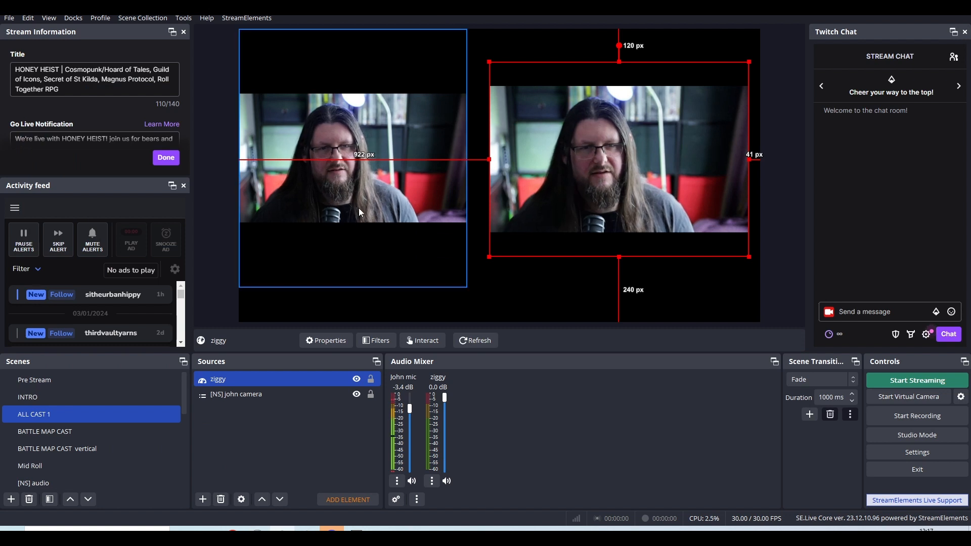
{"action": "right_click", "coordinate": [281, 432]}
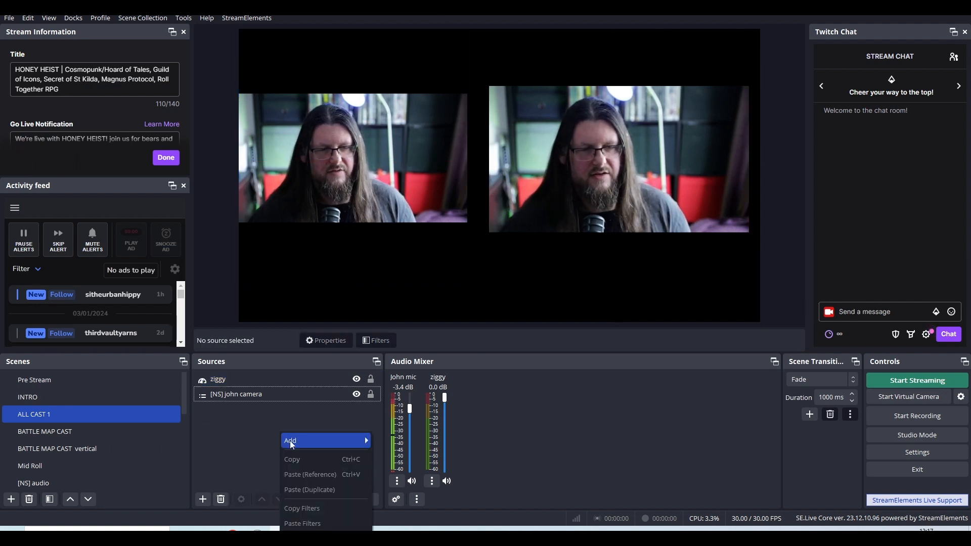
{"action": "mouse_move", "coordinate": [290, 441]}
{"action": "left_click", "coordinate": [407, 317]}
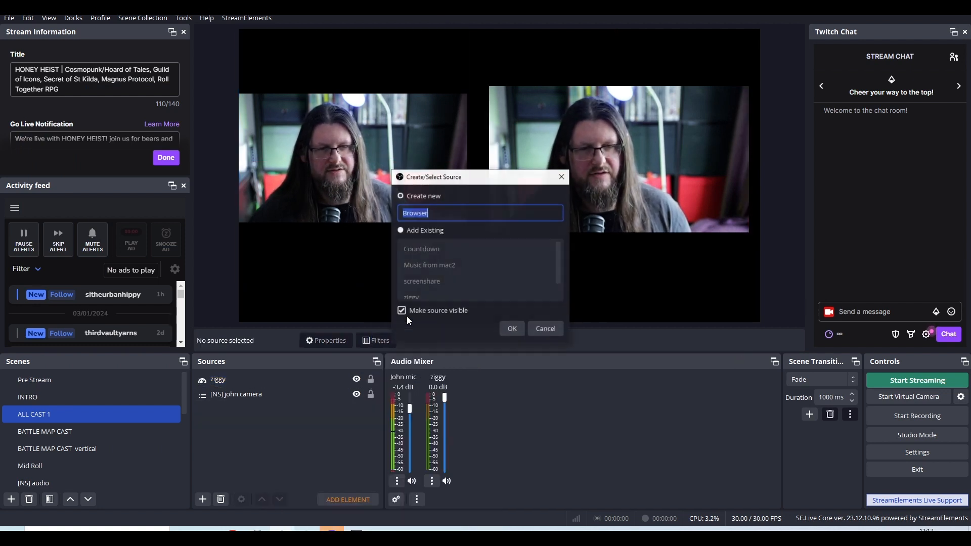
{"action": "type", "text": "bill"}
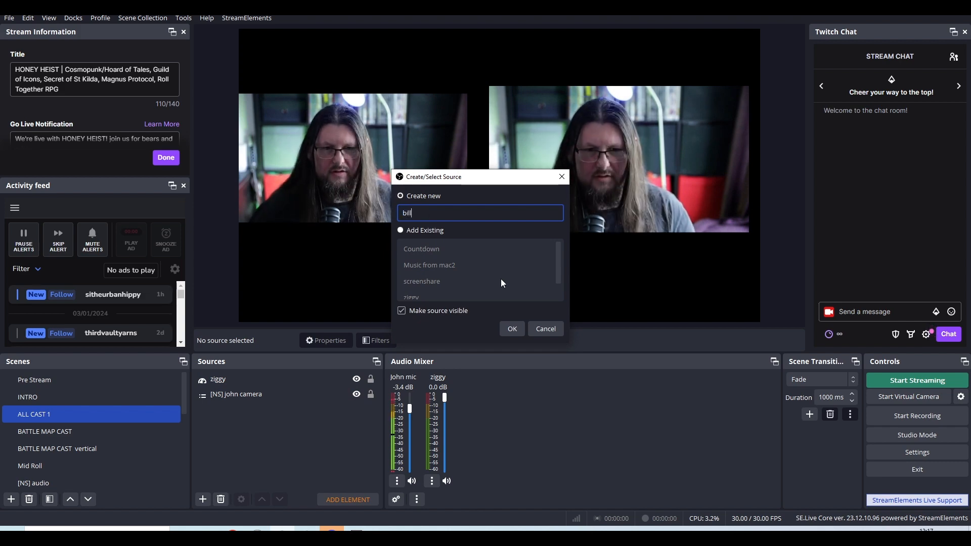
{"action": "key", "text": "Return"}
Set the bill source's URL to the copied solo view link with the room password, enable Control audio via OBS, and accept the properties.
{"action": "left_click_drag", "start_coordinate": [311, 284], "coordinate": [218, 286]}
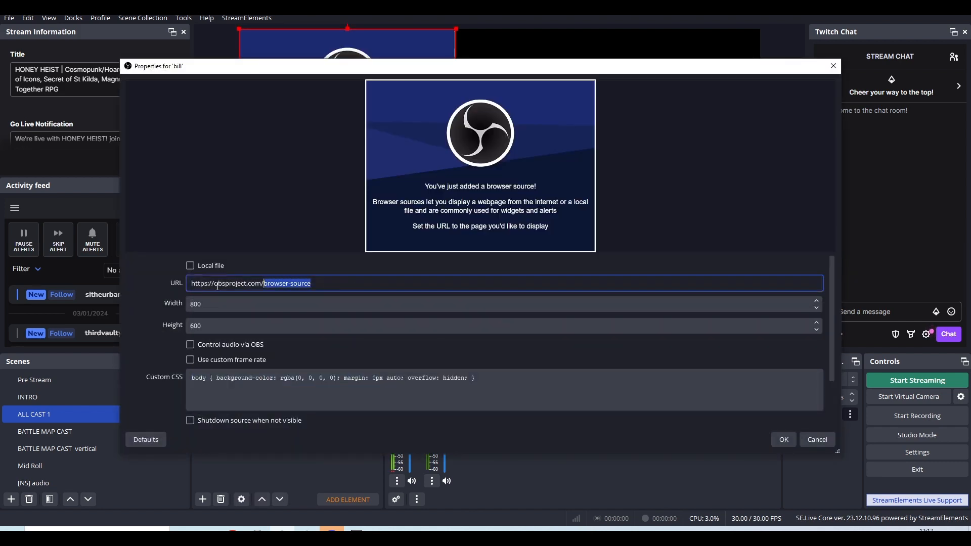
{"action": "left_click", "coordinate": [190, 345]}
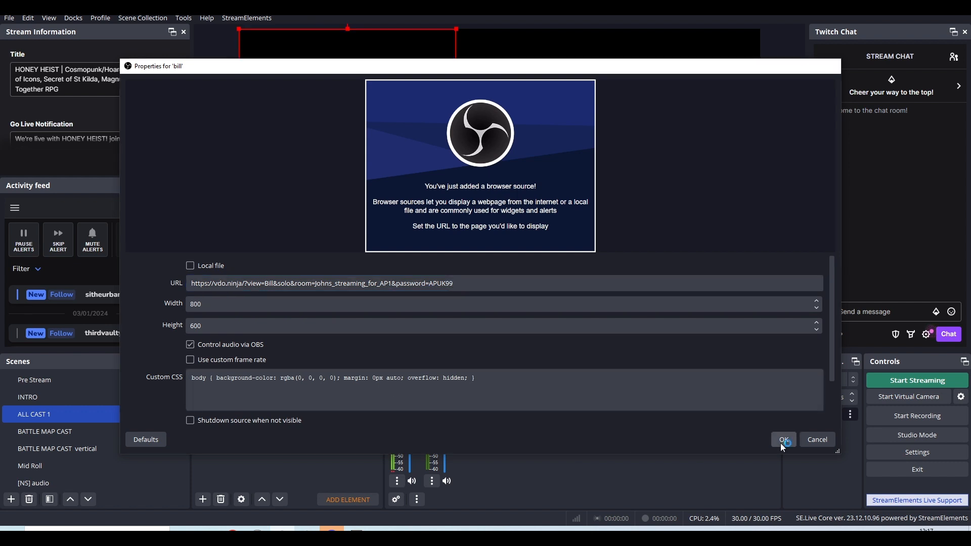
{"action": "left_click", "coordinate": [782, 441]}
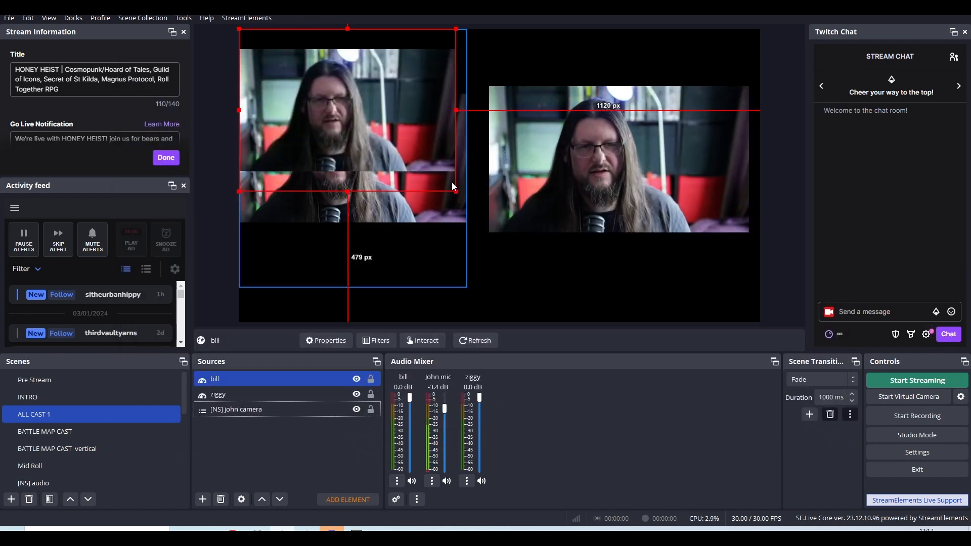
Shrink the bill source and place it low between the other two feeds, about 571 px from the canvas's left edge and 583 px from its top.
{"action": "left_click_drag", "start_coordinate": [444, 177], "coordinate": [569, 287]}
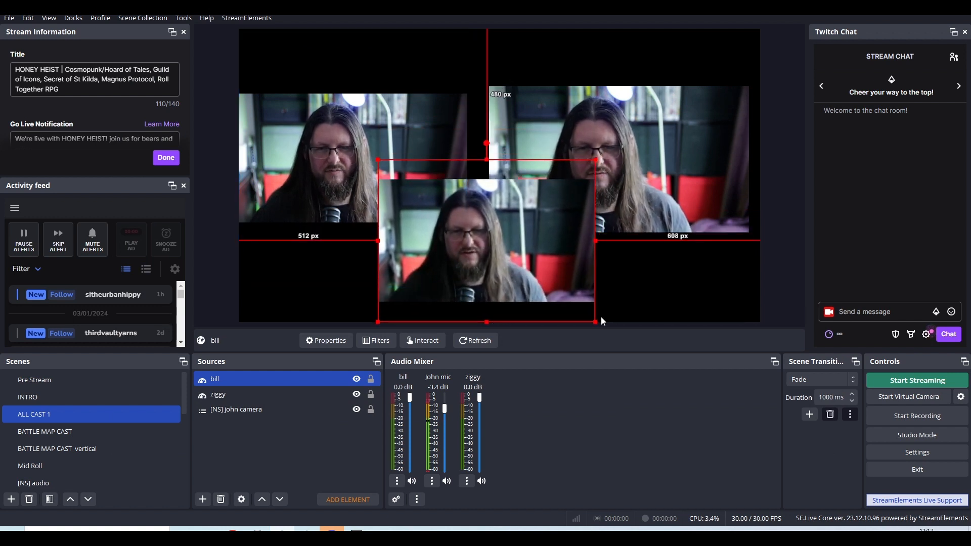
{"action": "left_click_drag", "start_coordinate": [595, 320], "coordinate": [572, 302]}
{"action": "left_click_drag", "start_coordinate": [507, 236], "coordinate": [523, 263]}
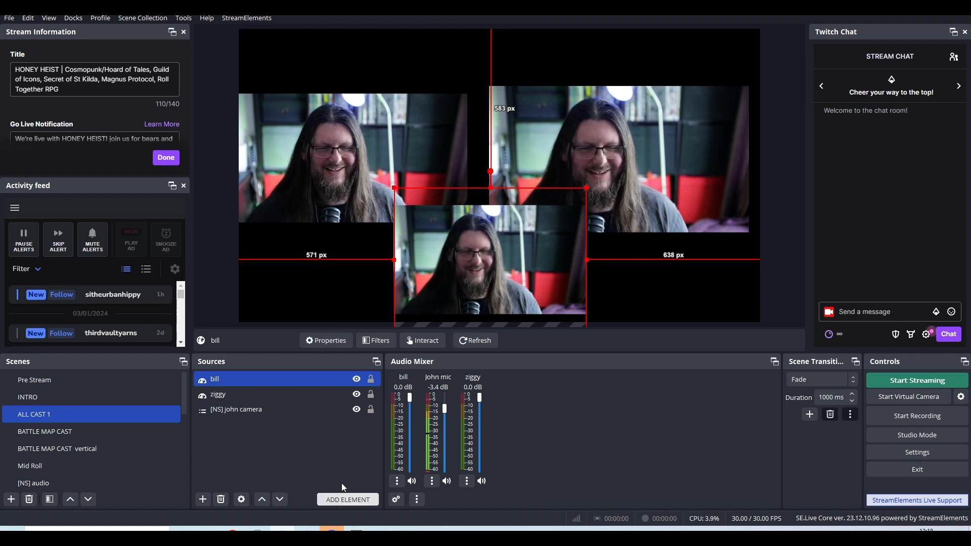
{"action": "left_click", "coordinate": [354, 422]}
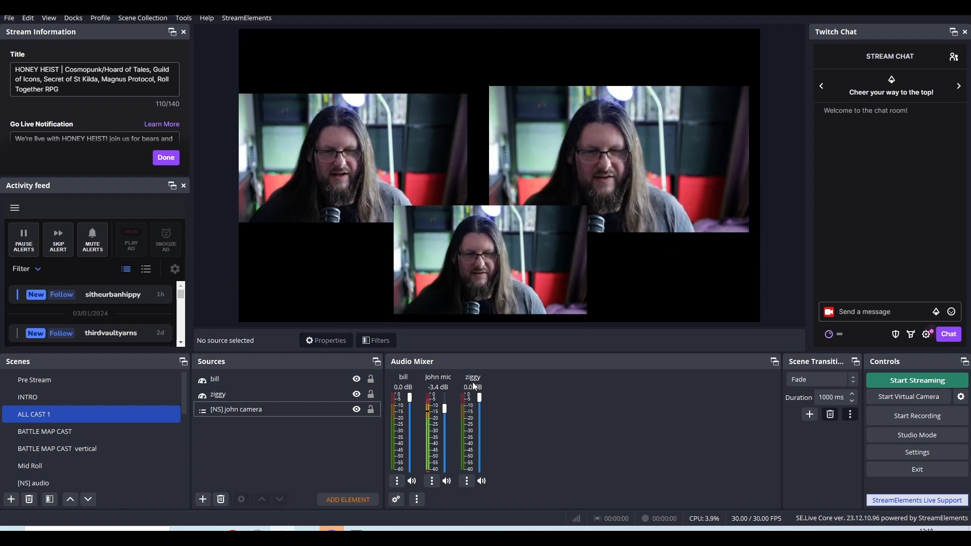
Examine where the bill and ziggy sources sit in the ALL CAST 1 scene by selecting each in turn.
{"action": "left_click", "coordinate": [260, 399]}
{"action": "left_click", "coordinate": [256, 380]}
{"action": "left_click", "coordinate": [254, 393]}
{"action": "left_click", "coordinate": [254, 378]}
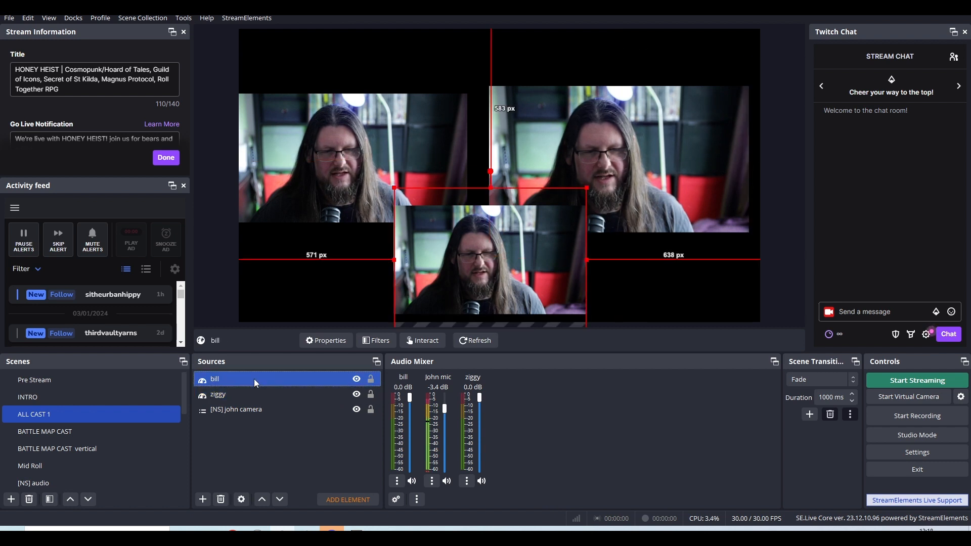
{"action": "left_click", "coordinate": [256, 394]}
{"action": "left_click", "coordinate": [310, 405], "text": "ctrl"}
{"action": "left_click", "coordinate": [308, 399]}
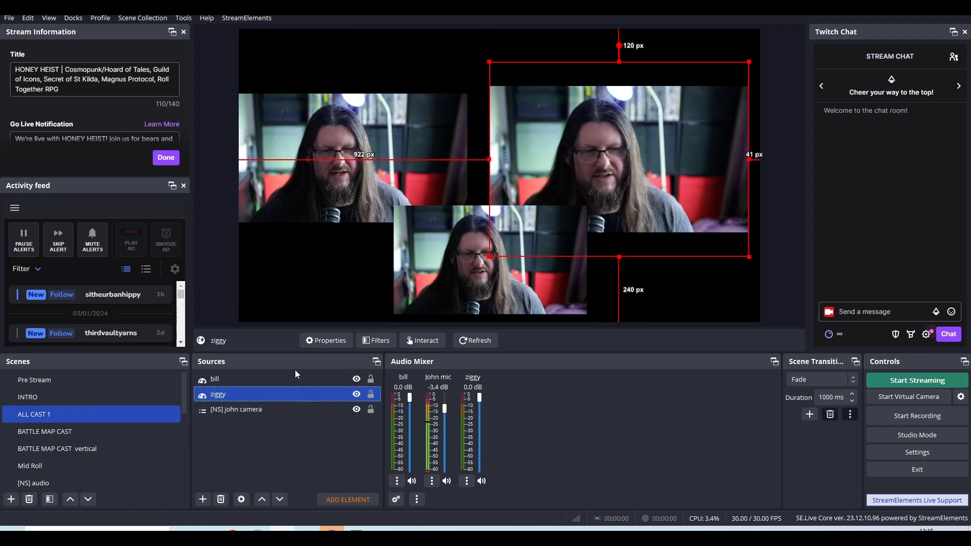
{"action": "left_click", "coordinate": [297, 377]}
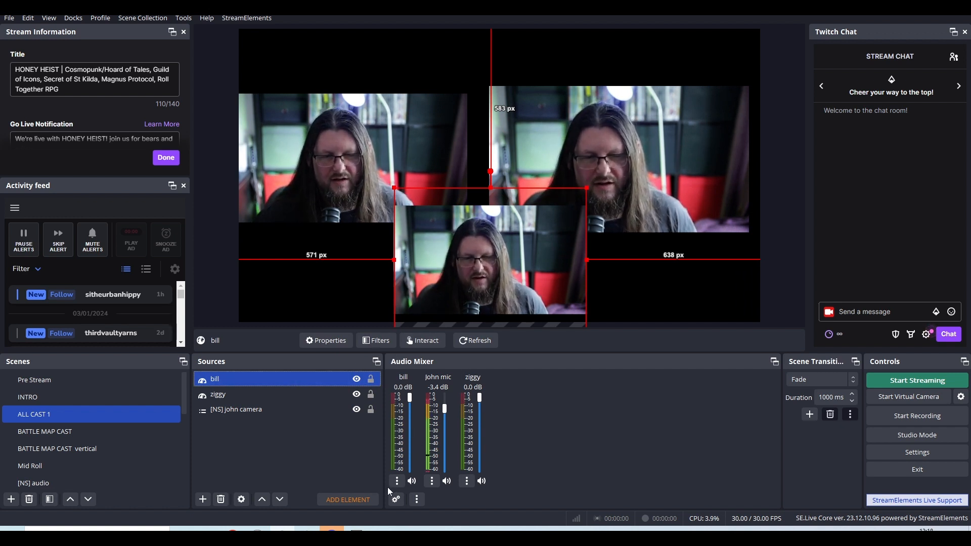
Bring the ziggy guest's VDO.Ninja window in front of OBS and move it over the middle of the preview.
{"action": "mouse_move", "coordinate": [257, 535]}
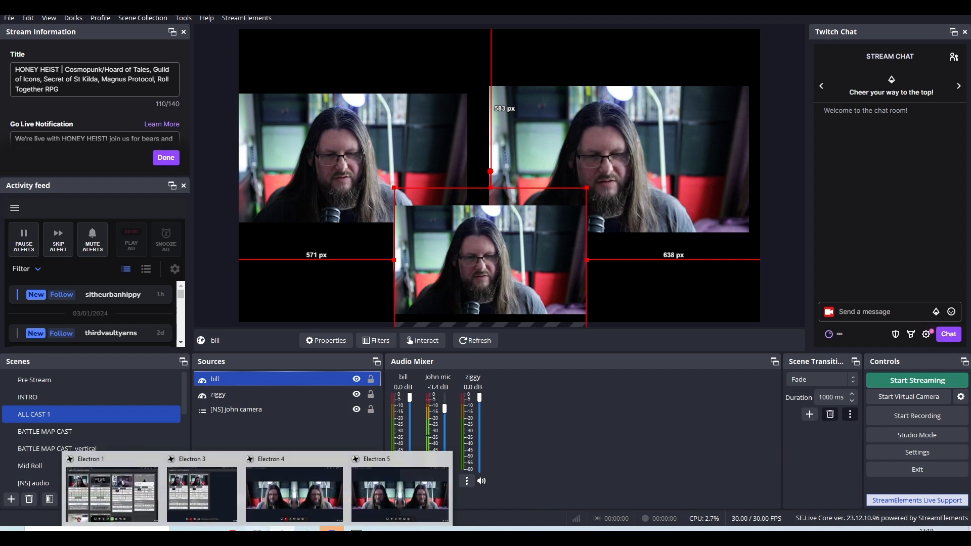
{"action": "left_click", "coordinate": [297, 486]}
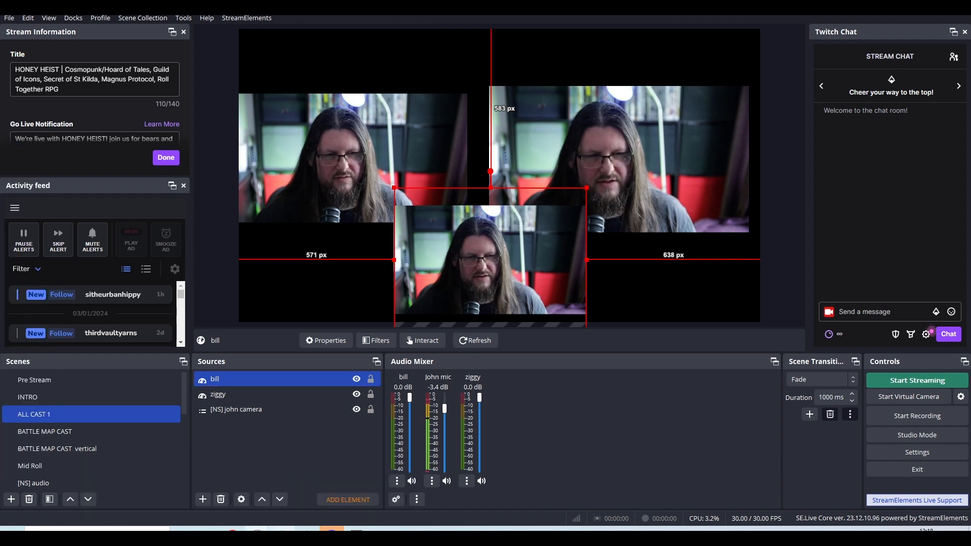
{"action": "left_click", "coordinate": [282, 535]}
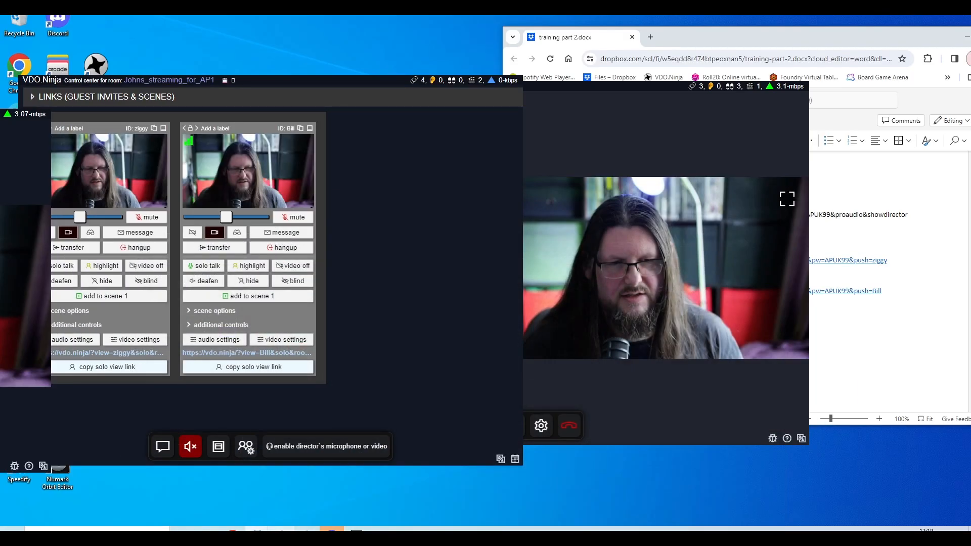
{"action": "left_click", "coordinate": [282, 535]}
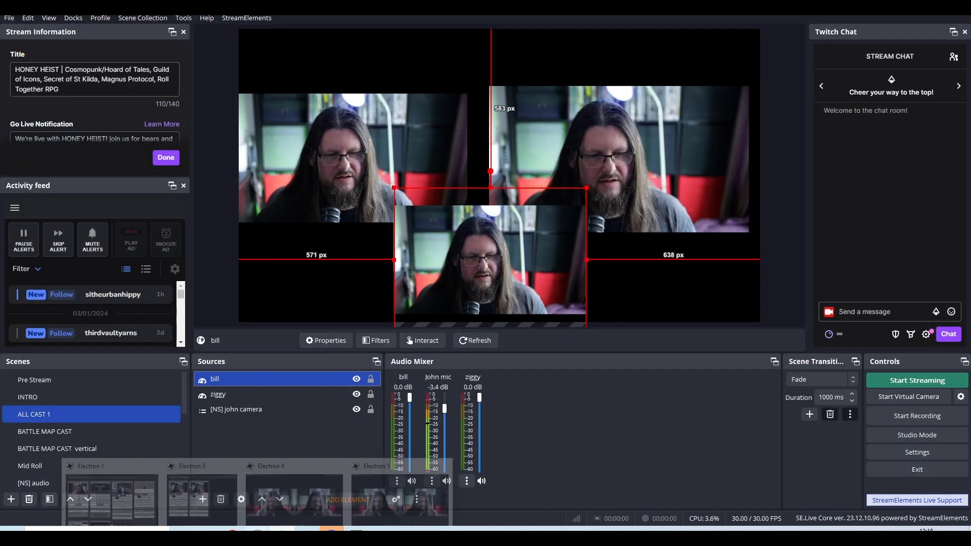
{"action": "left_click", "coordinate": [300, 484]}
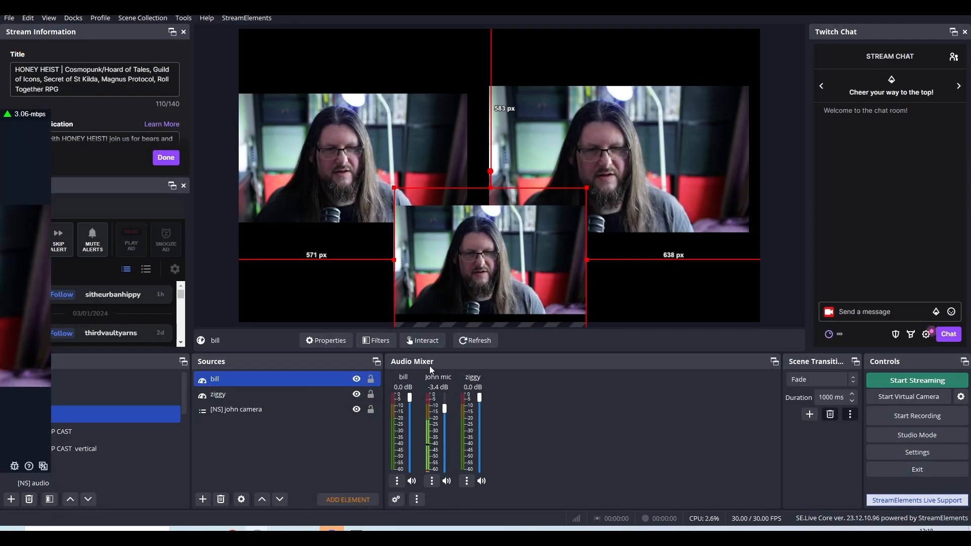
{"action": "left_click_drag", "start_coordinate": [0, 116], "coordinate": [470, 62]}
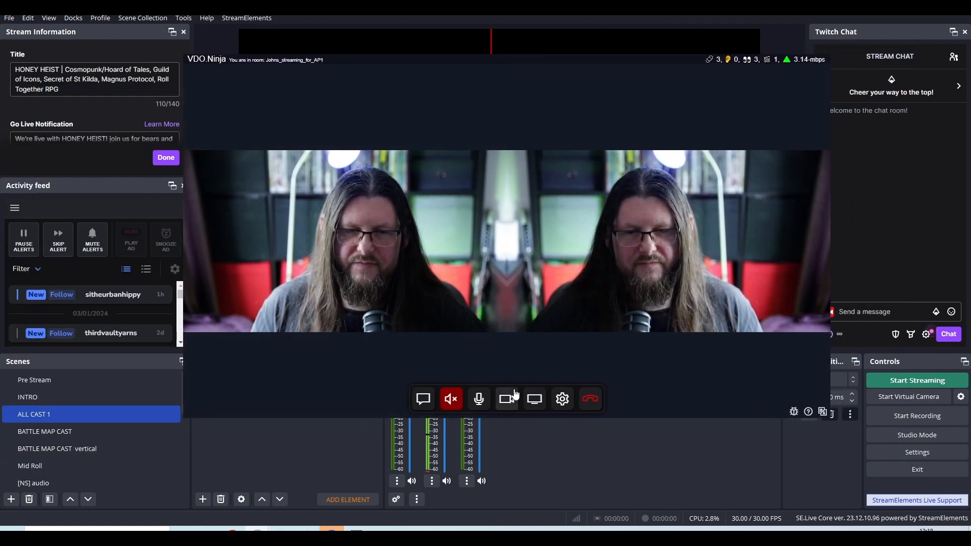
Set the ziggy guest's audio source to Analogue 1 + 2 (3- Focusrite USB Audio), toggle its microphone mute on and off, and move the window up.
{"action": "left_click", "coordinate": [563, 400]}
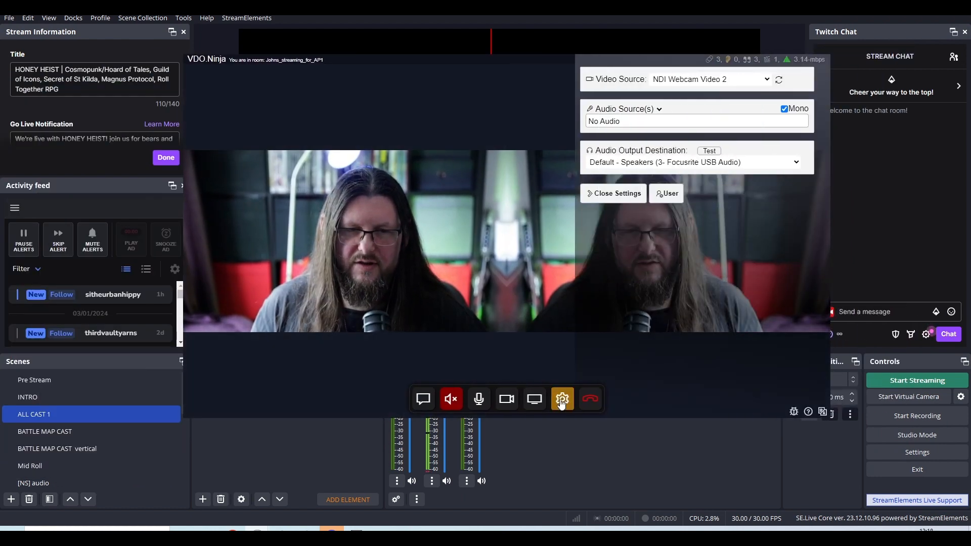
{"action": "left_click", "coordinate": [659, 122]}
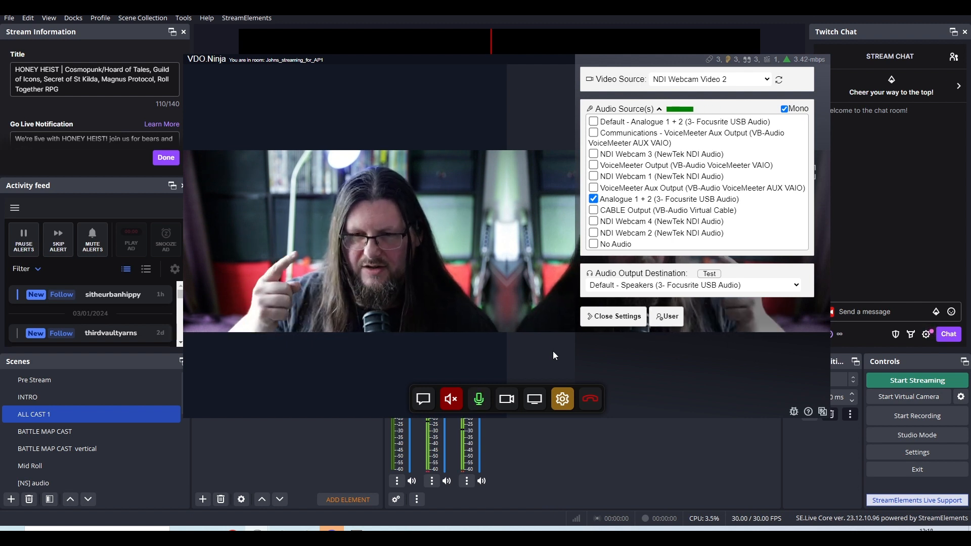
{"action": "left_click", "coordinate": [486, 405]}
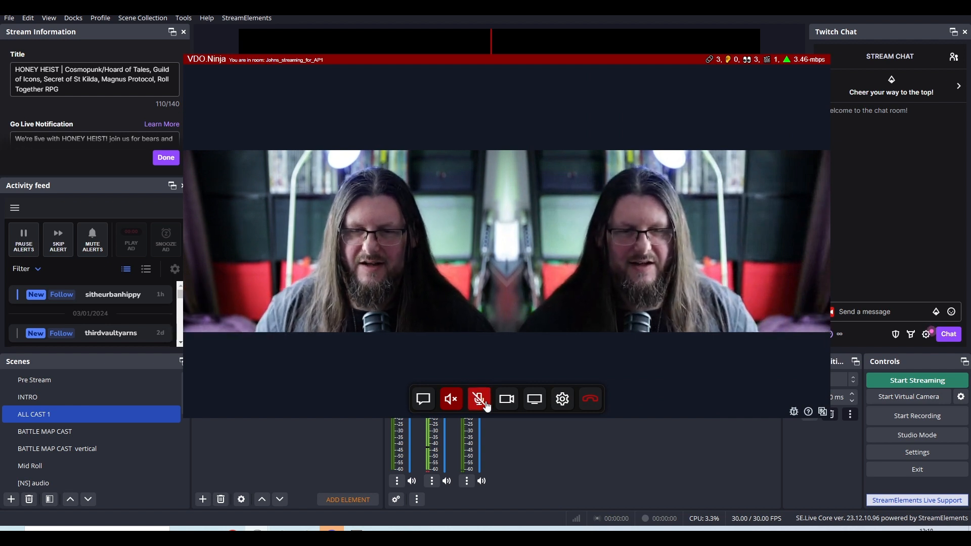
{"action": "left_click_drag", "start_coordinate": [544, 60], "coordinate": [557, 31]}
{"action": "left_click", "coordinate": [508, 361]}
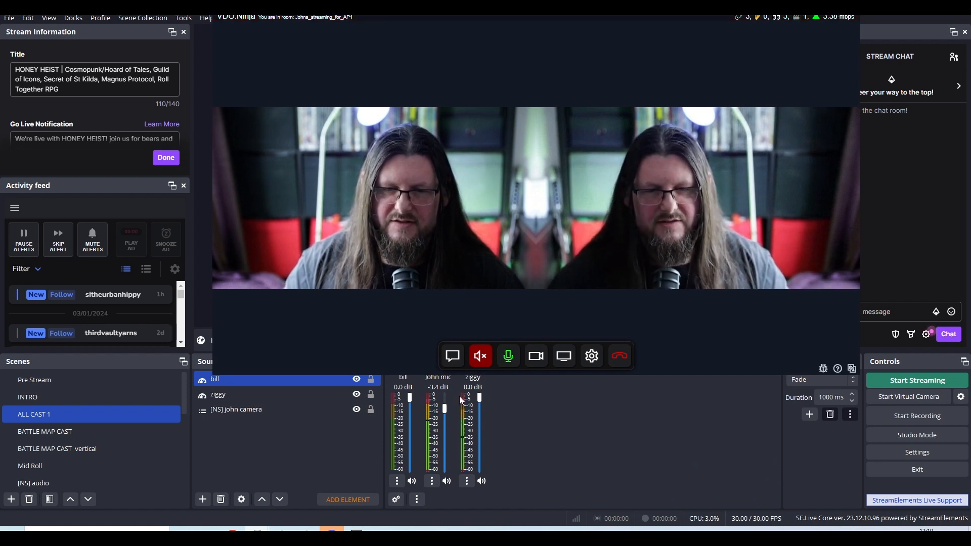
Lower the ziggy source's mixer volume to -1.8 dB in OBS and look over the advanced audio properties.
{"action": "left_click", "coordinate": [466, 481]}
{"action": "left_click", "coordinate": [357, 468]}
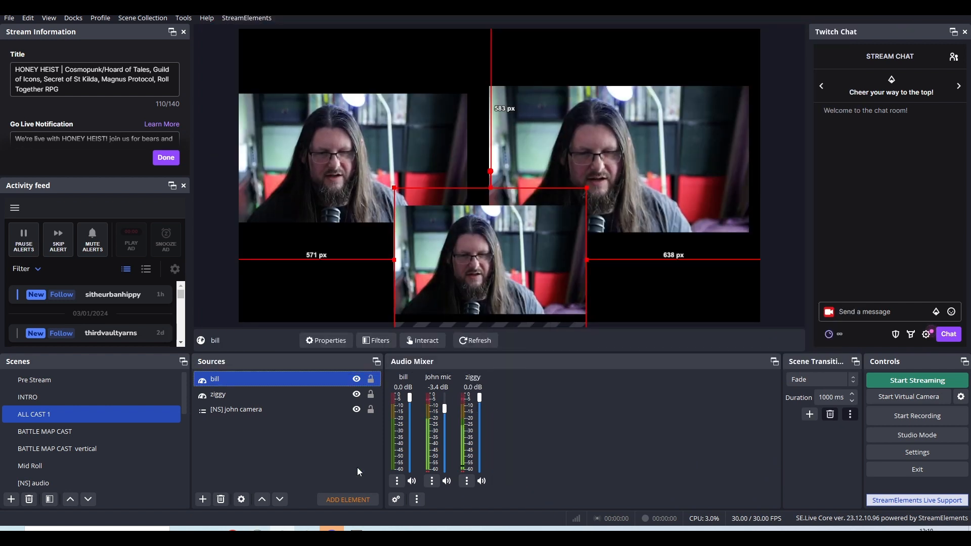
{"action": "left_click", "coordinate": [357, 468]}
{"action": "left_click_drag", "start_coordinate": [478, 399], "coordinate": [490, 457]}
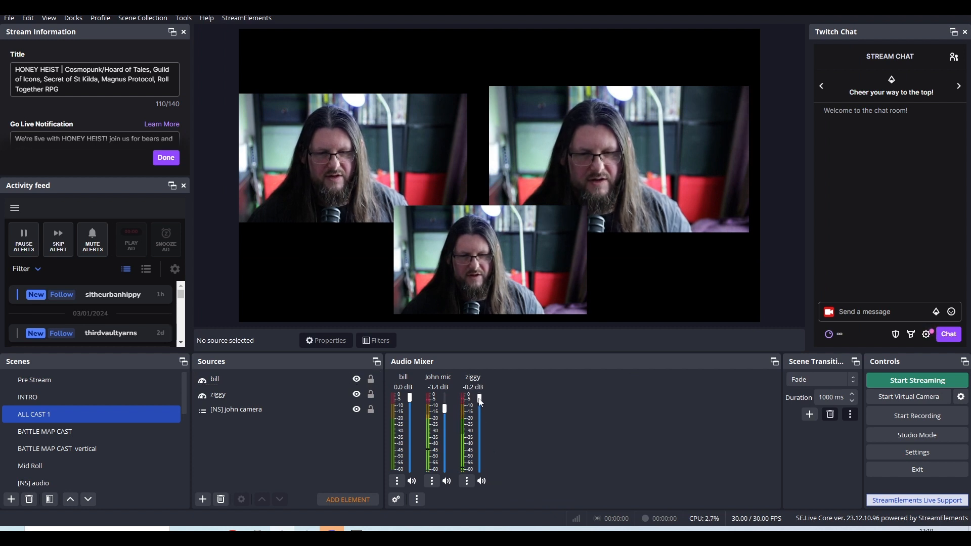
{"action": "left_click_drag", "start_coordinate": [480, 401], "coordinate": [482, 460]}
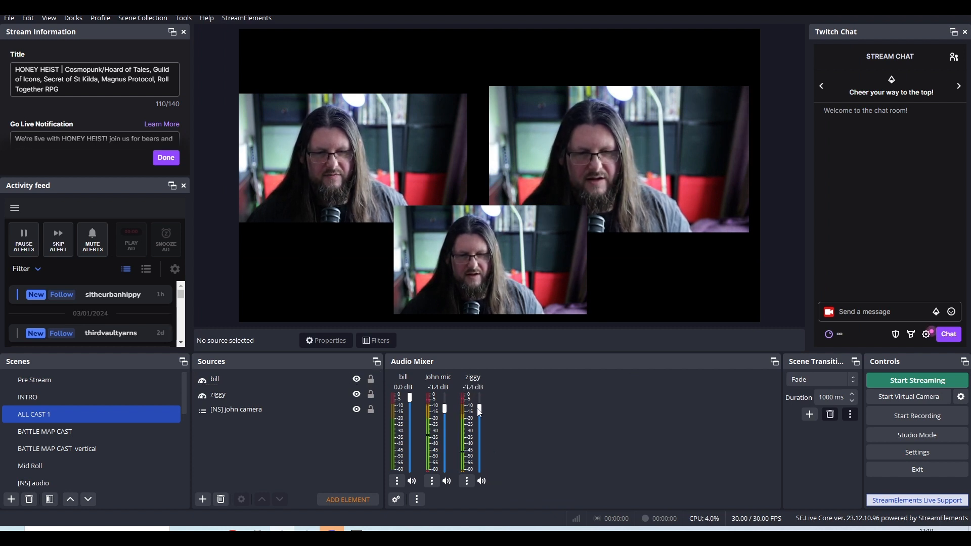
{"action": "left_click", "coordinate": [396, 500]}
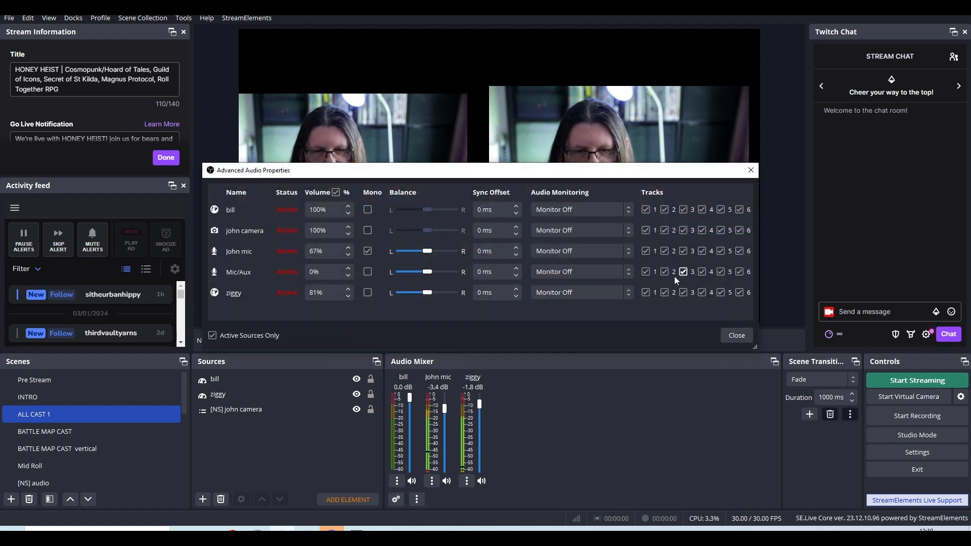
{"action": "left_click", "coordinate": [736, 335]}
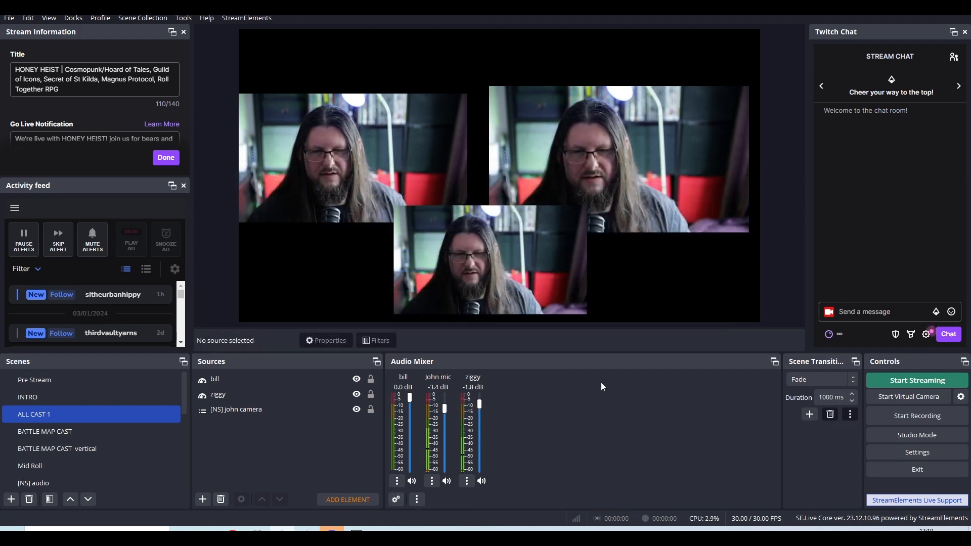
Add a VST 2.x Plug-in audio filter to the ziggy source and choose iZotope Alloy 2 as its plug-in.
{"action": "left_click", "coordinate": [469, 483]}
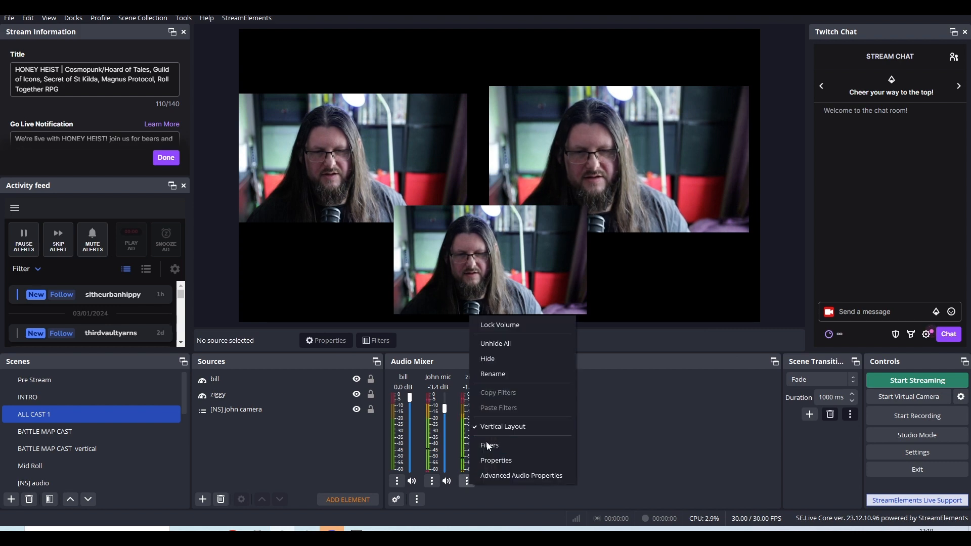
{"action": "left_click", "coordinate": [487, 445]}
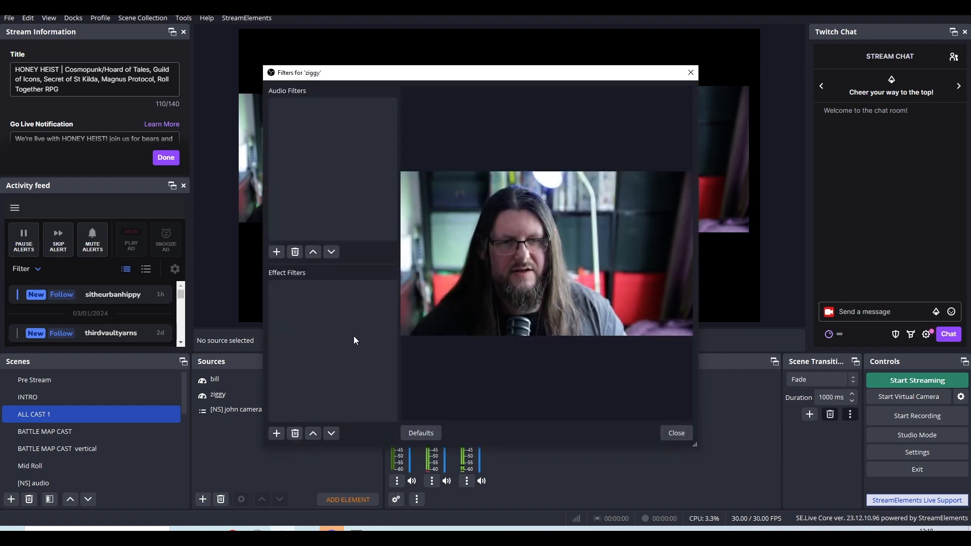
{"action": "left_click", "coordinate": [279, 251]}
{"action": "left_click", "coordinate": [295, 470]}
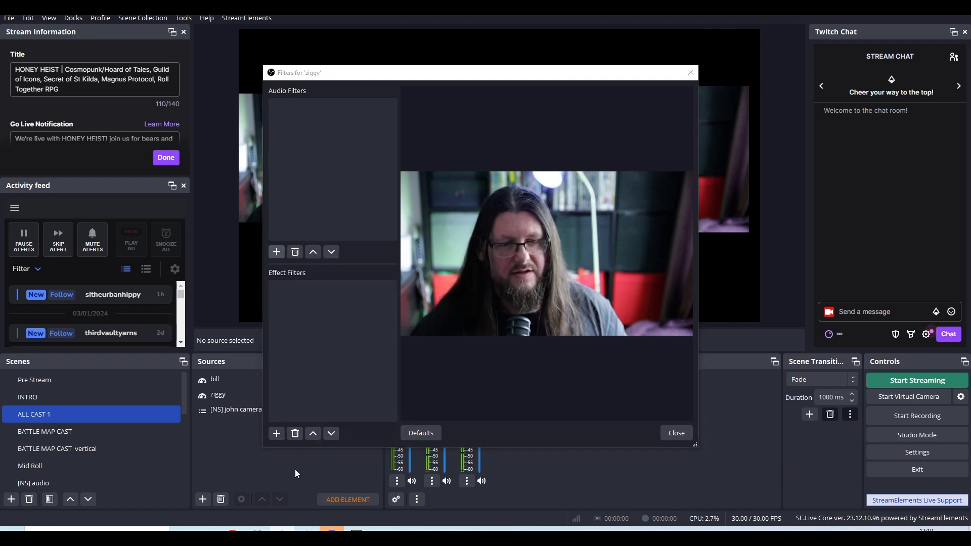
{"action": "left_click", "coordinate": [461, 275]}
{"action": "left_click", "coordinate": [499, 270]}
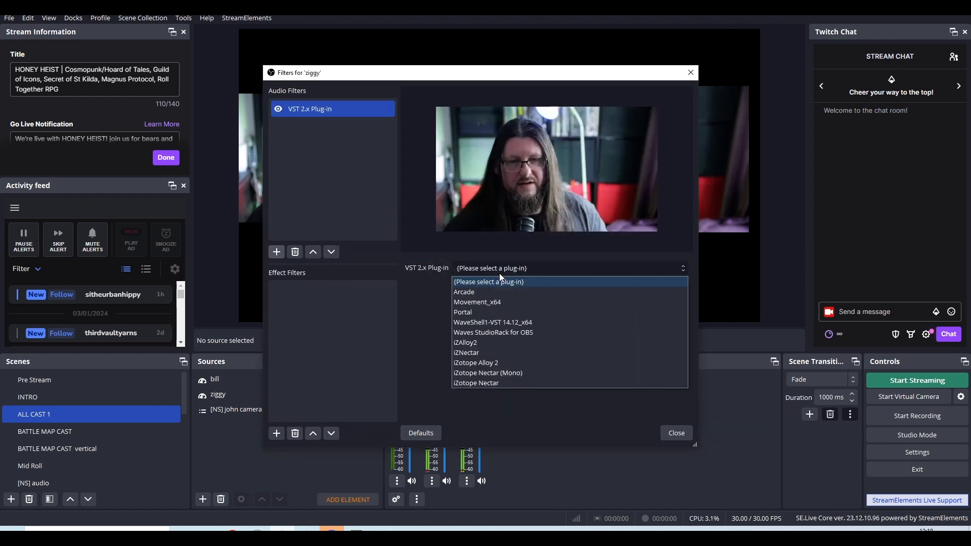
{"action": "left_click", "coordinate": [495, 362]}
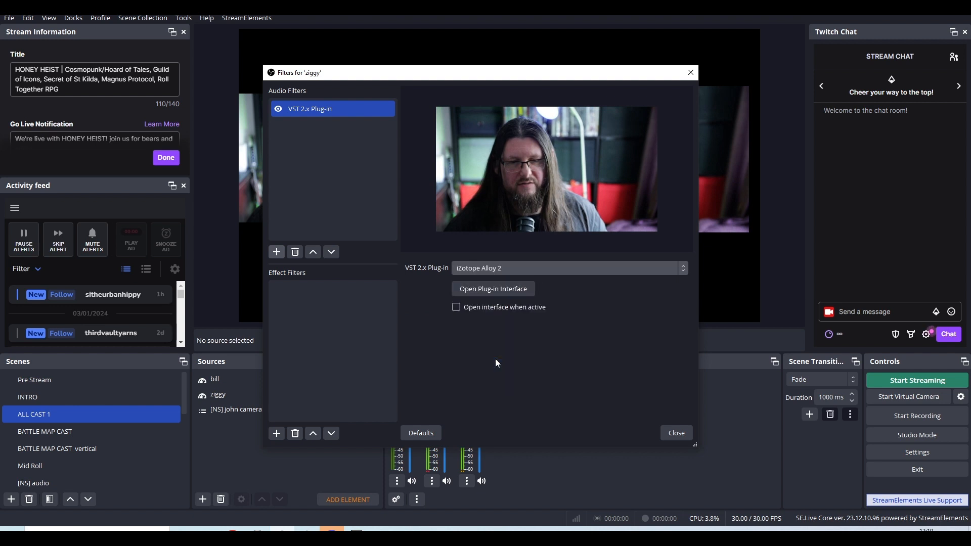
Load the APUK Starter preset from the Podcast and Broadcast folder in ziggy's iZotope Alloy 2 plug-in.
{"action": "left_click", "coordinate": [498, 291]}
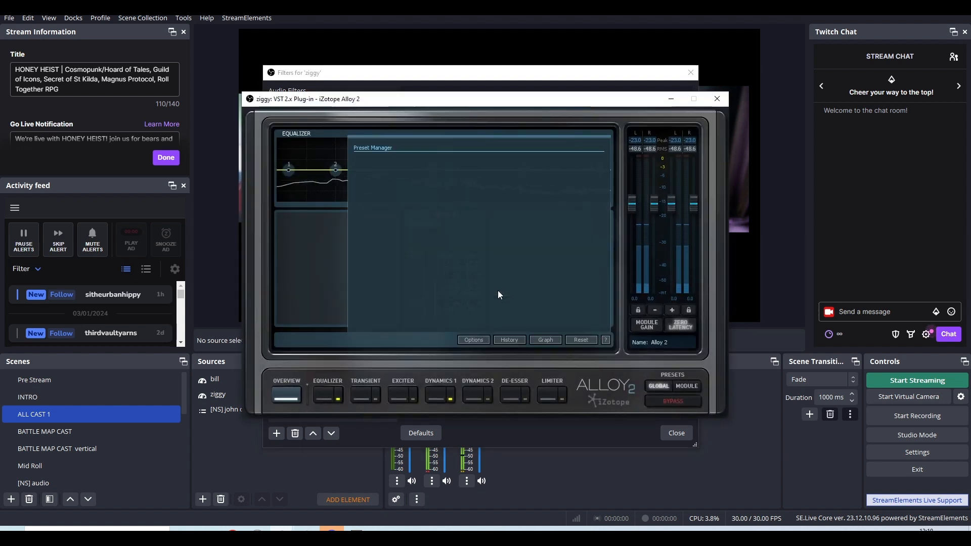
{"action": "left_click_drag", "start_coordinate": [563, 206], "coordinate": [564, 274]}
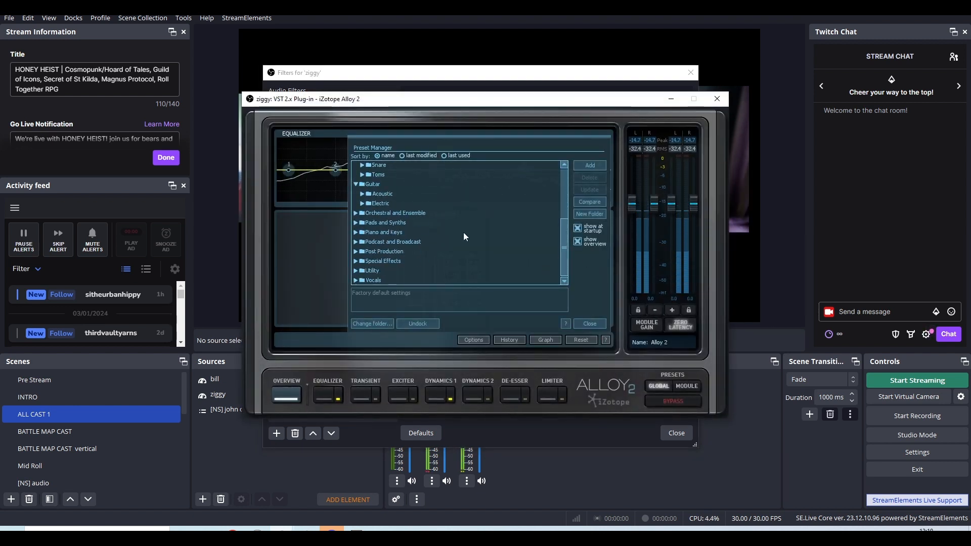
{"action": "left_click", "coordinate": [356, 243]}
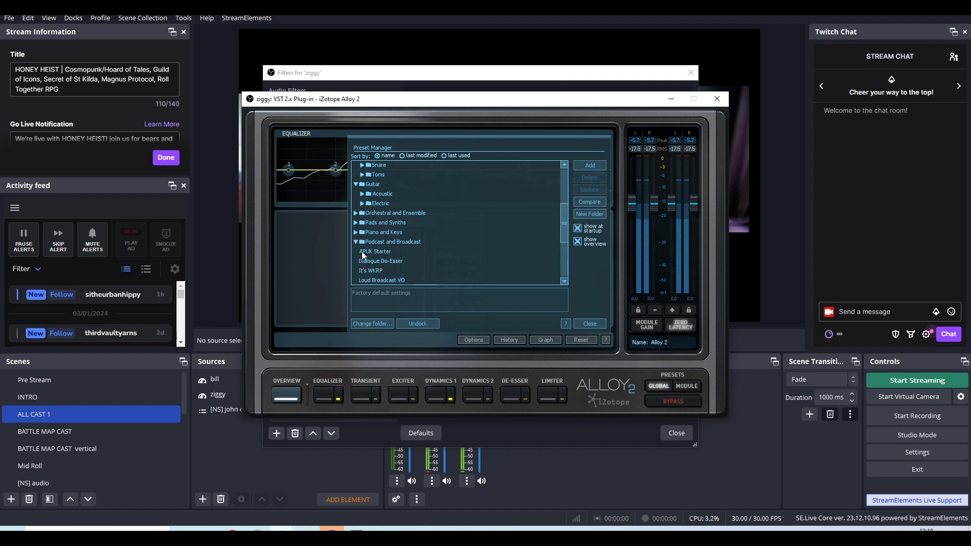
{"action": "left_click", "coordinate": [368, 253]}
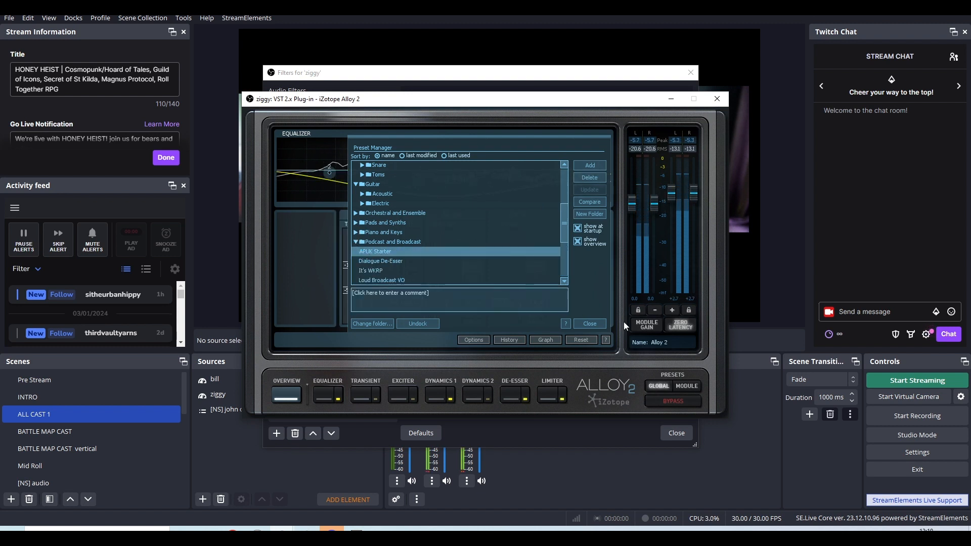
{"action": "left_click", "coordinate": [592, 323]}
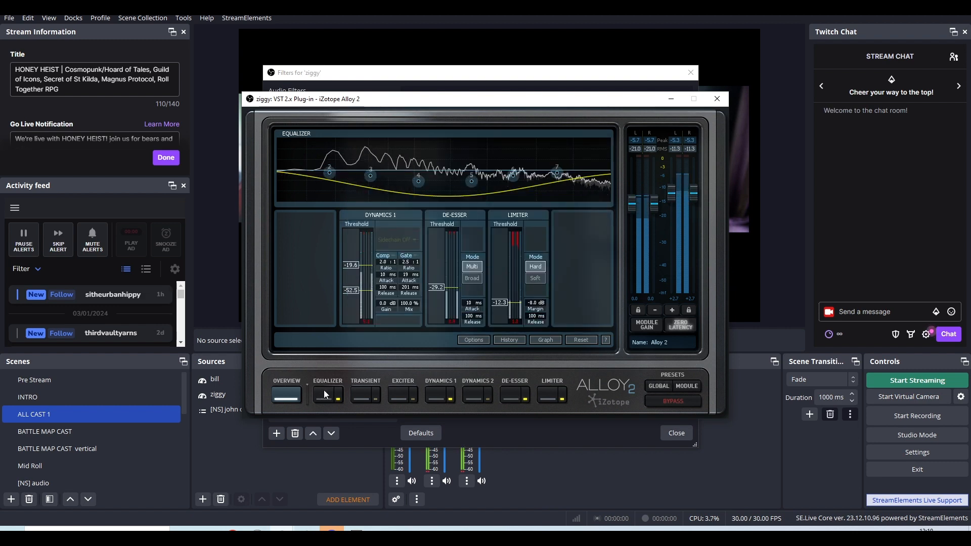
Inspect the preset's Dynamics 1 module and overview, and close the plug-in interface.
{"action": "left_click", "coordinate": [438, 395]}
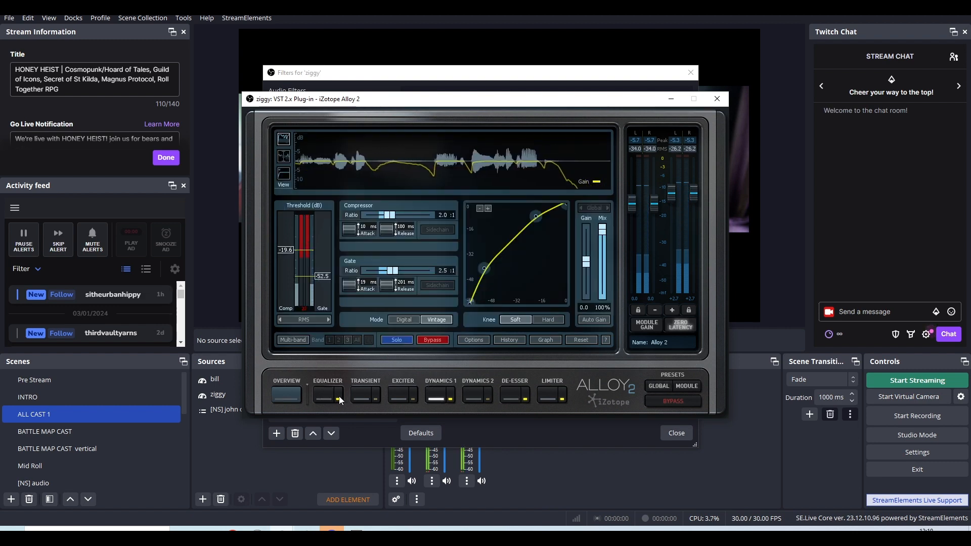
{"action": "left_click", "coordinate": [292, 395]}
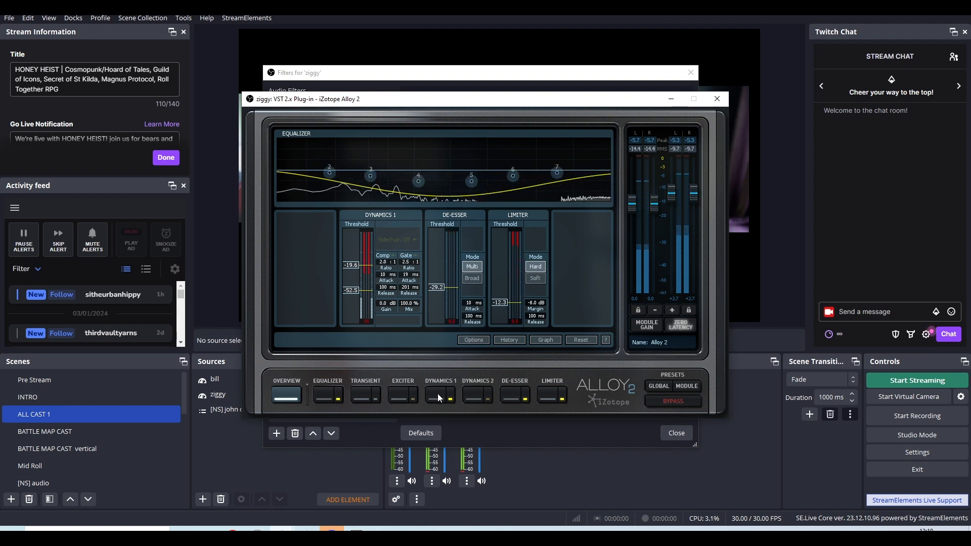
{"action": "left_click", "coordinate": [718, 100]}
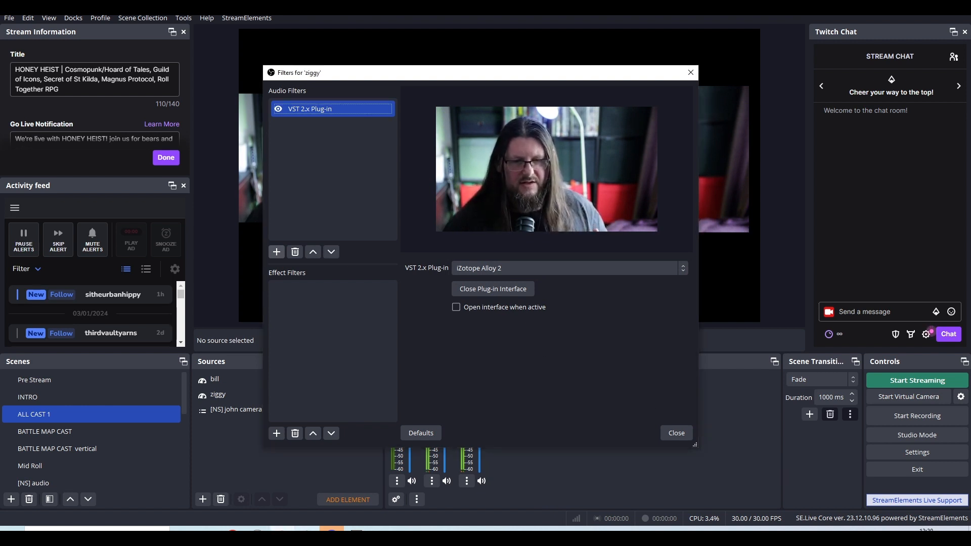
Mute the ziggy guest's microphone in its VDO.Ninja window, and return to OBS to close the ziggy filters.
{"action": "mouse_move", "coordinate": [258, 529]}
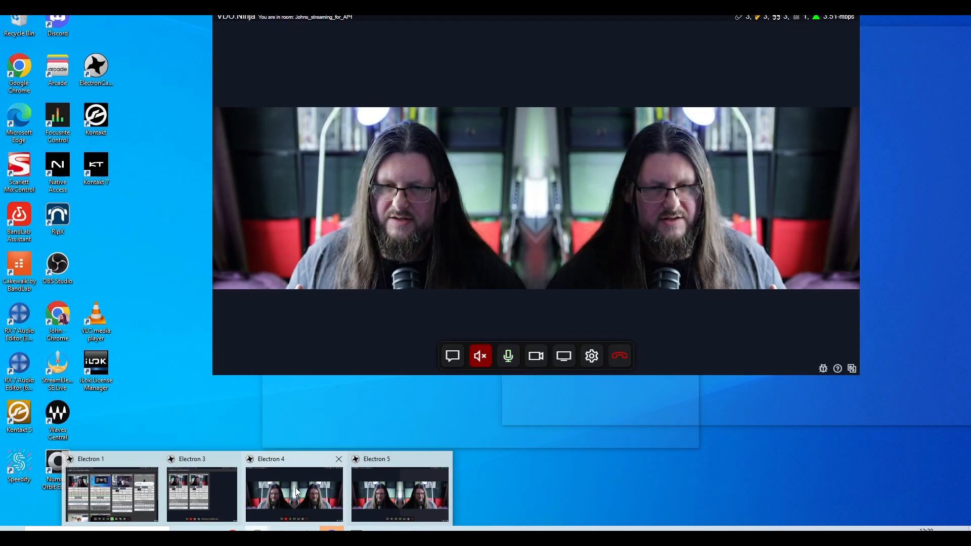
{"action": "left_click", "coordinate": [296, 487]}
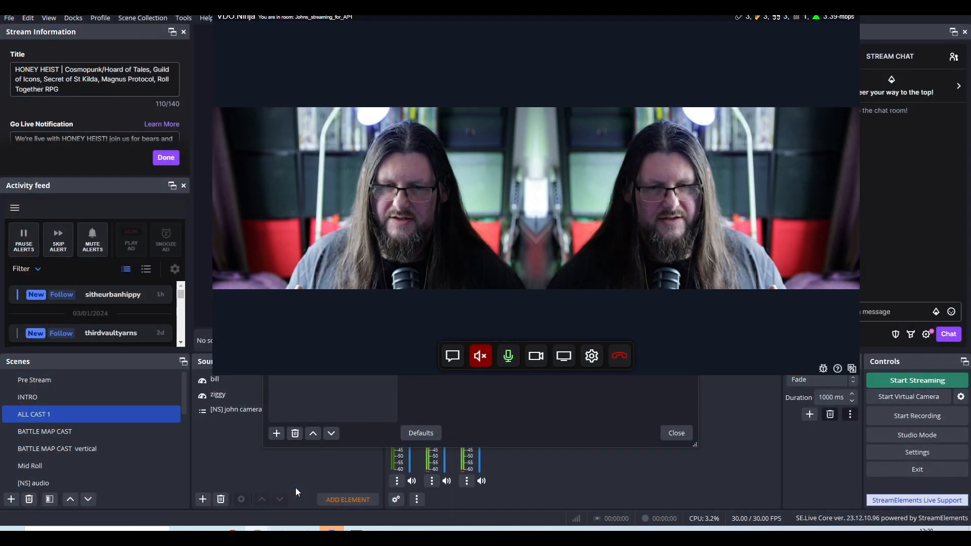
{"action": "left_click", "coordinate": [517, 368]}
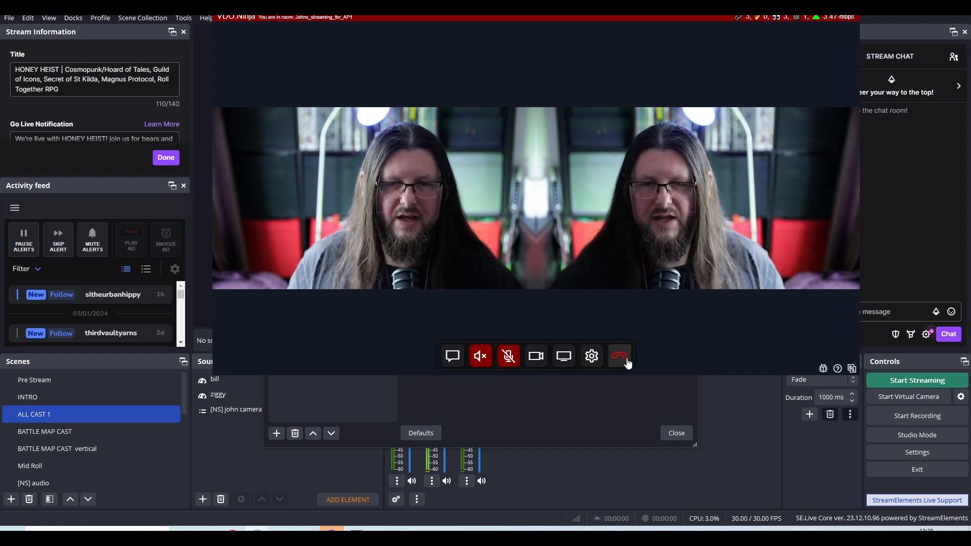
{"action": "left_click", "coordinate": [622, 398]}
{"action": "left_click", "coordinate": [676, 433]}
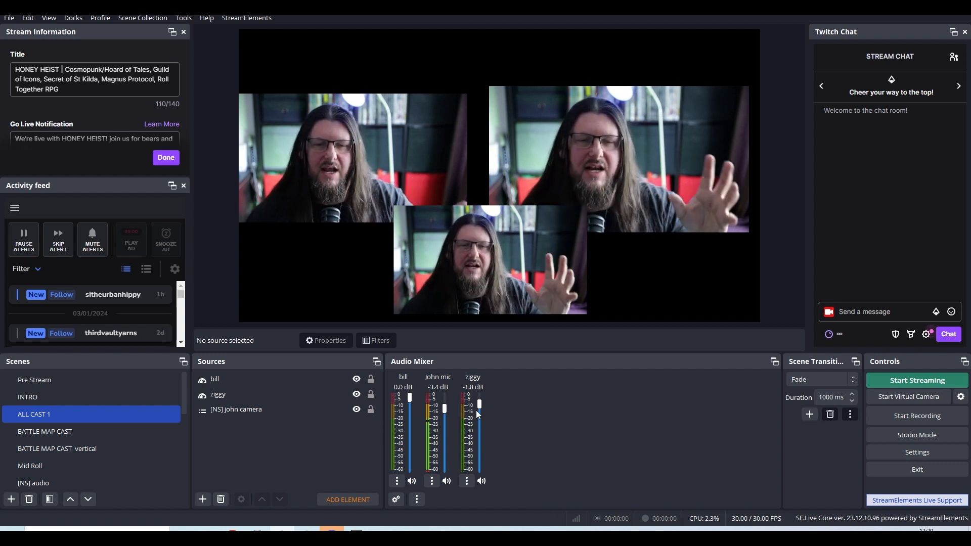
Lower ziggy's mixer volume to -2.3 dB and move the bill source about 135 px from the canvas's left edge and 54 px from its bottom.
{"action": "scroll", "coordinate": [479, 412], "scroll_direction": "down", "scroll_amount": 1}
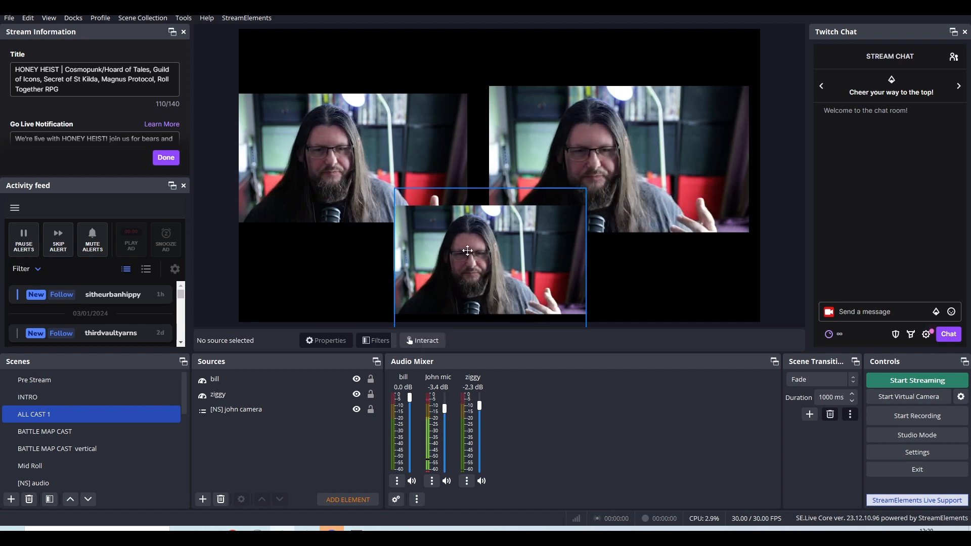
{"action": "left_click_drag", "start_coordinate": [494, 255], "coordinate": [374, 230]}
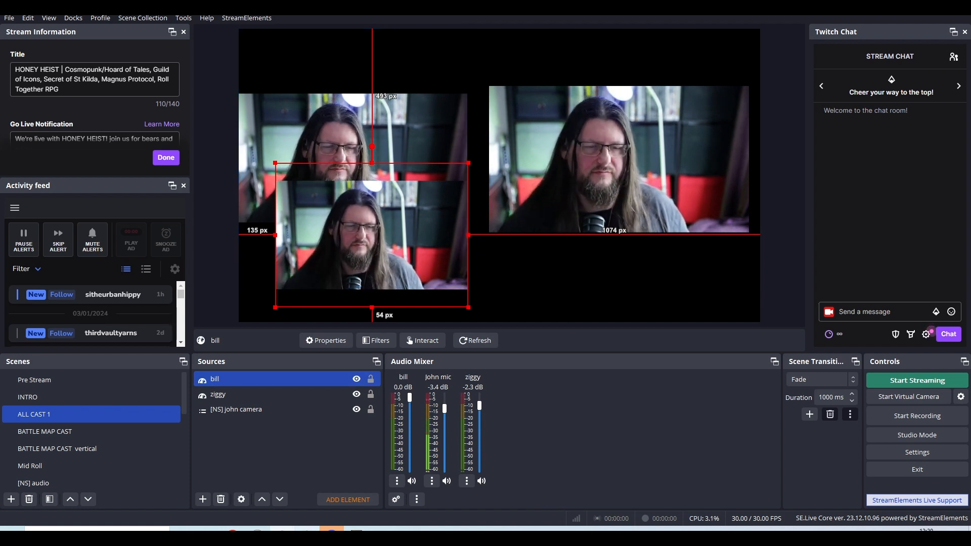
Switch to the VDO.Ninja control center window showing the ziggy and Bill guests, and position it over the OBS preview.
{"action": "mouse_move", "coordinate": [282, 529]}
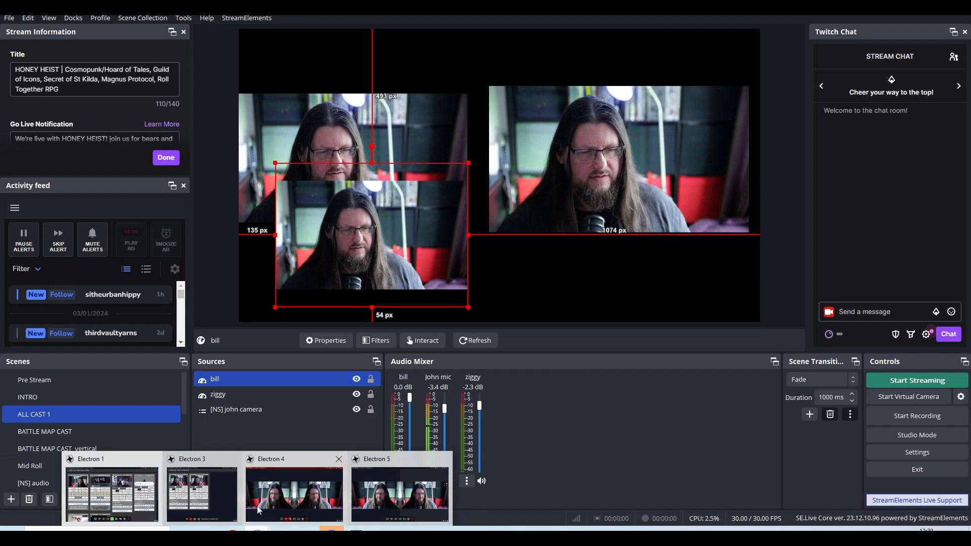
{"action": "left_click", "coordinate": [215, 500]}
{"action": "left_click_drag", "start_coordinate": [313, 69], "coordinate": [639, 43]}
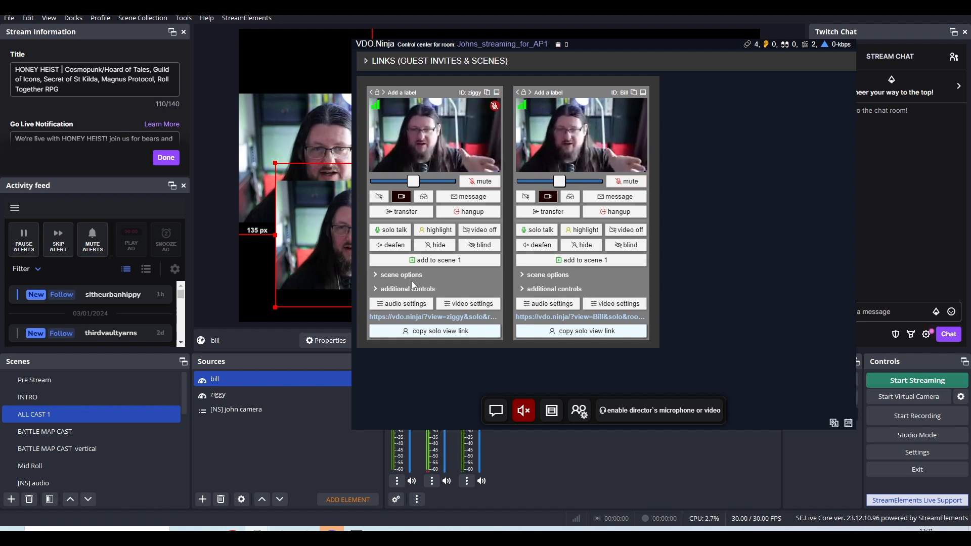
Check the ziggy guest's volume and video options, view the guest's feed full screen, and return to the control center.
{"action": "mouse_move", "coordinate": [378, 108]}
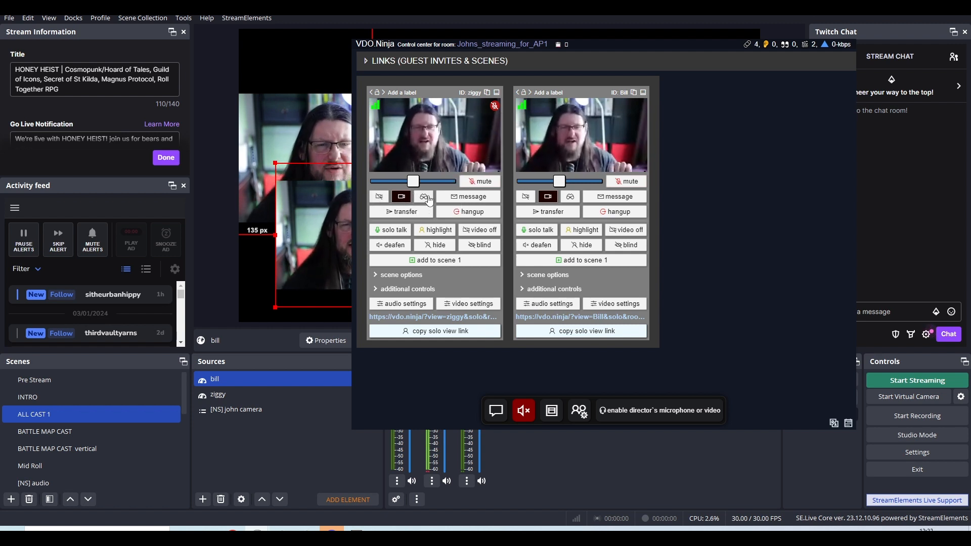
{"action": "mouse_move", "coordinate": [417, 185]}
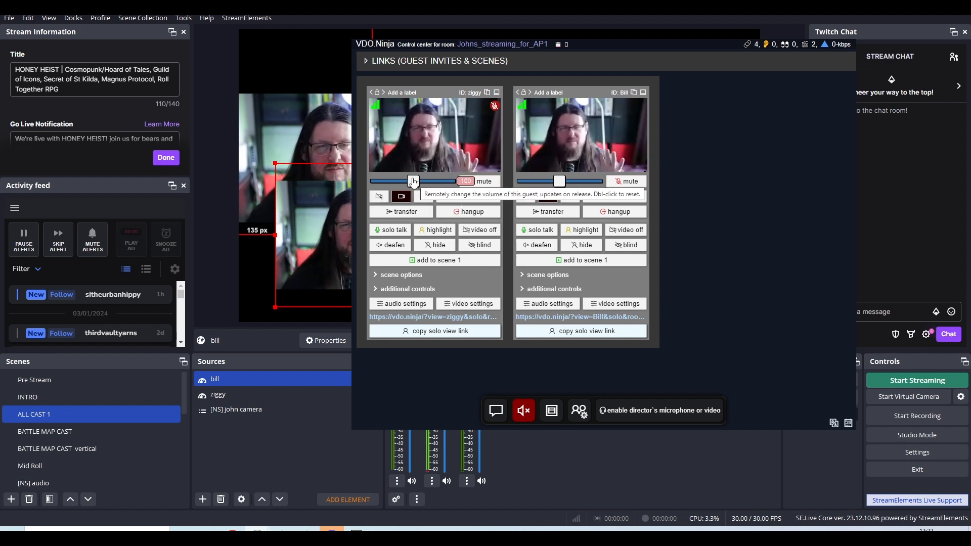
{"action": "mouse_move", "coordinate": [406, 126]}
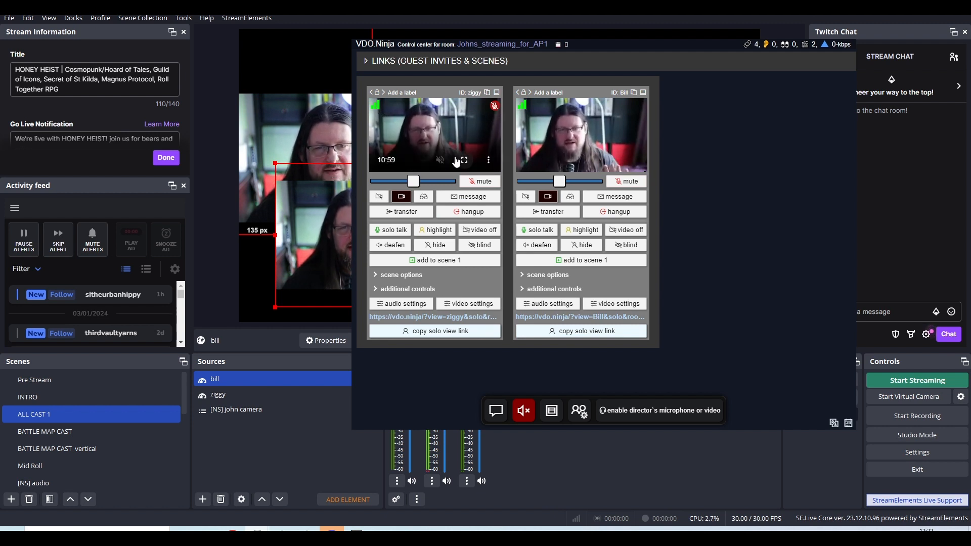
{"action": "left_click", "coordinate": [488, 161]}
{"action": "left_click", "coordinate": [450, 117]}
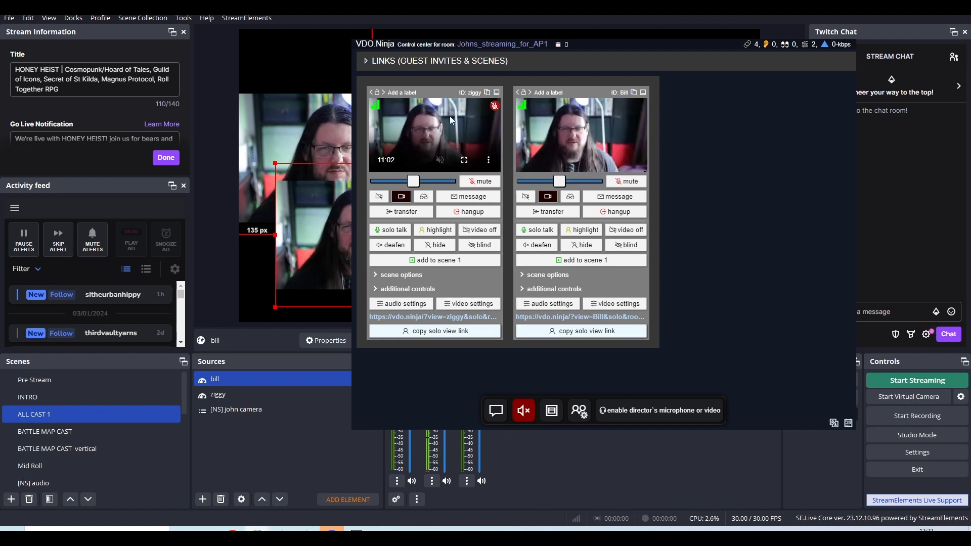
{"action": "left_click", "coordinate": [465, 161]}
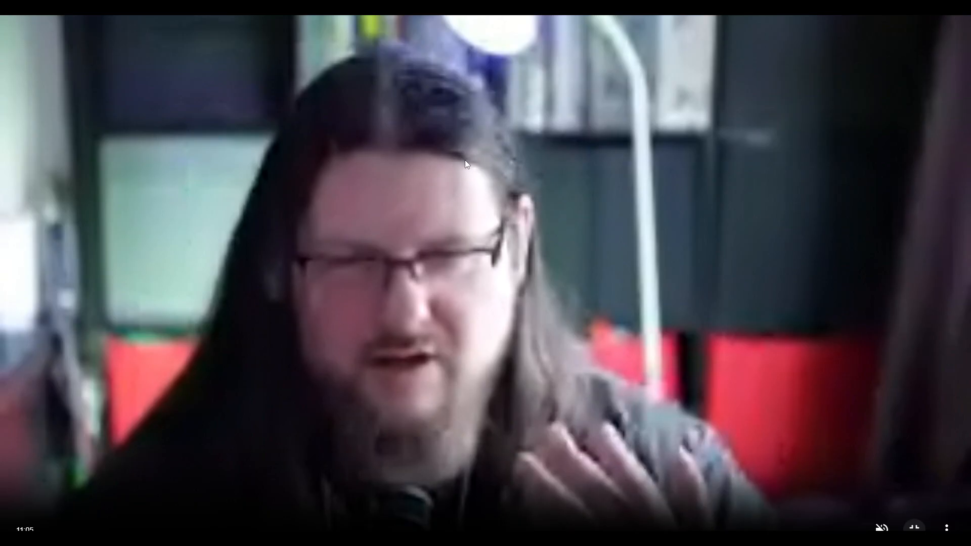
{"action": "key", "text": "Escape"}
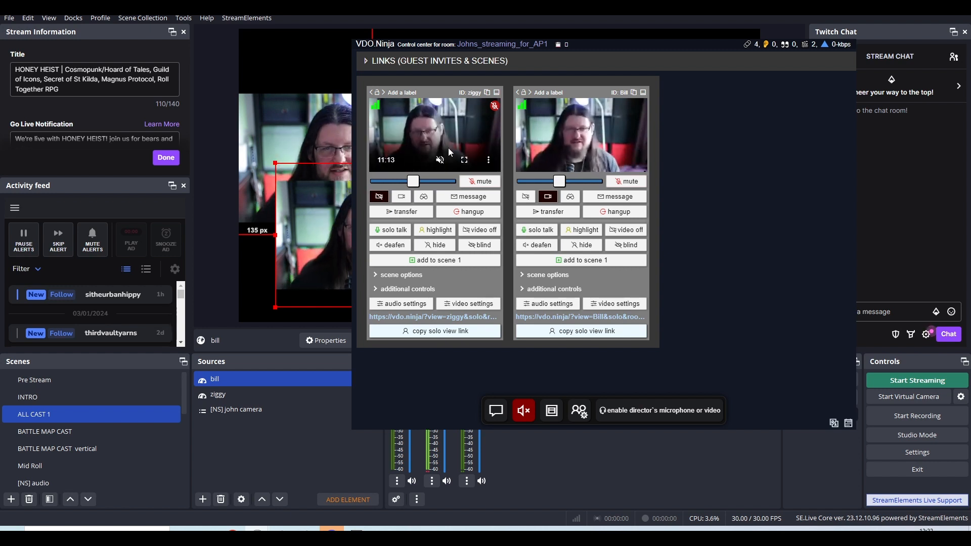
Try the disabled and alternative preview modes on the ziggy guest's feed, and restore the original preview mode.
{"action": "left_click", "coordinate": [383, 200]}
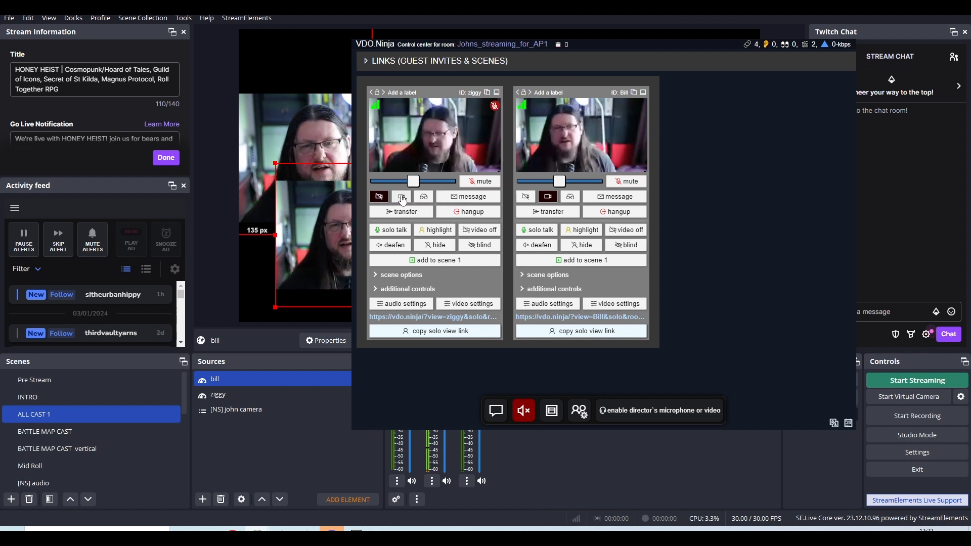
{"action": "left_click", "coordinate": [401, 197]}
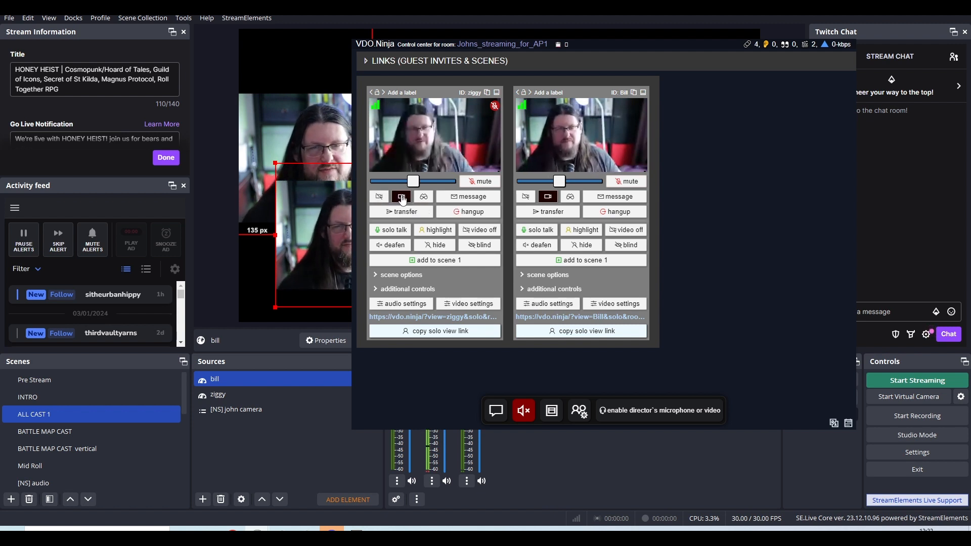
{"action": "left_click", "coordinate": [424, 197]}
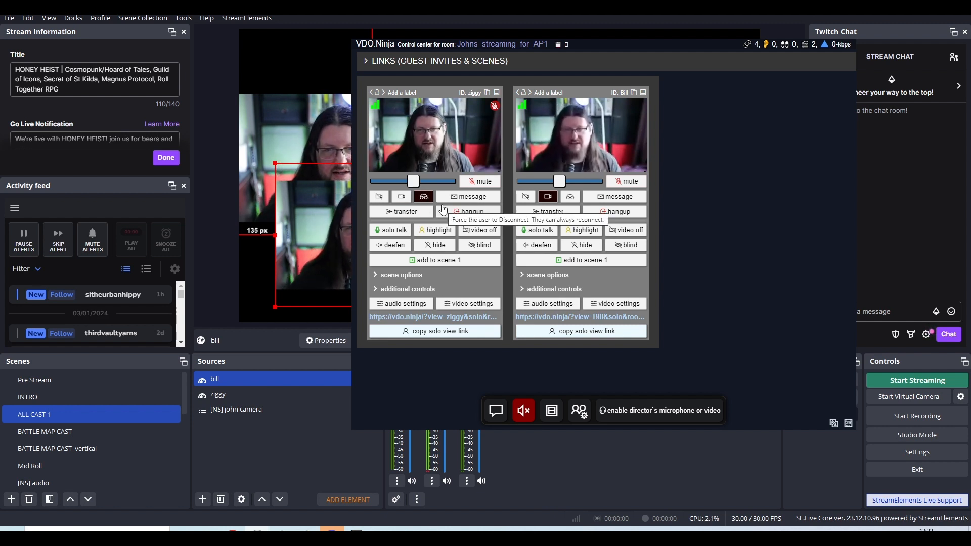
{"action": "left_click", "coordinate": [402, 197]}
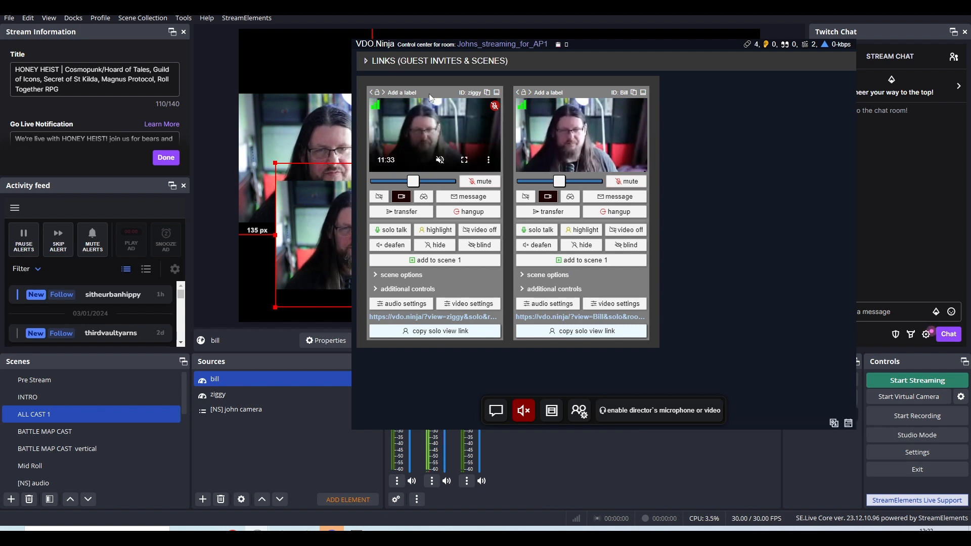
Examine the control center's text chat and the ziggy guest's scene options, collapsing each again.
{"action": "left_click_drag", "start_coordinate": [584, 48], "coordinate": [527, 44]}
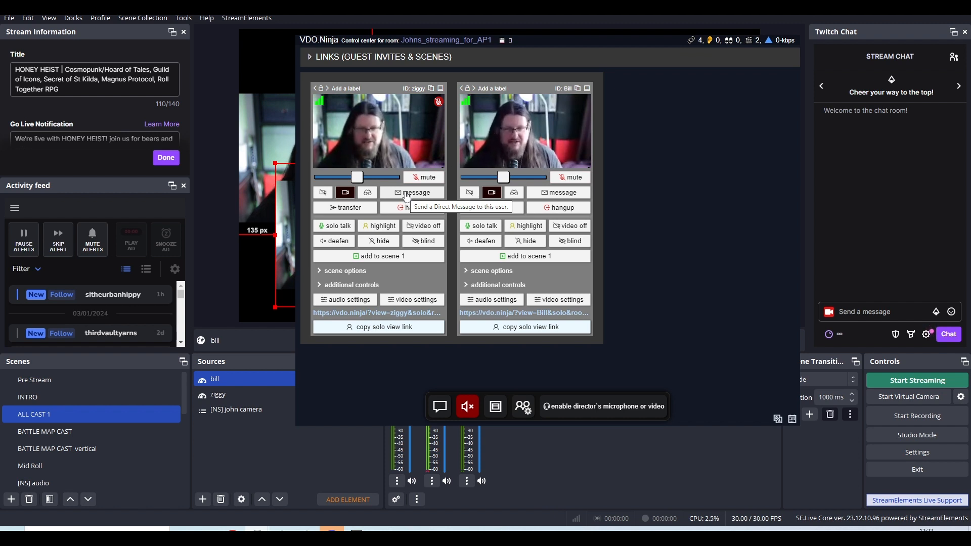
{"action": "left_click", "coordinate": [440, 408]}
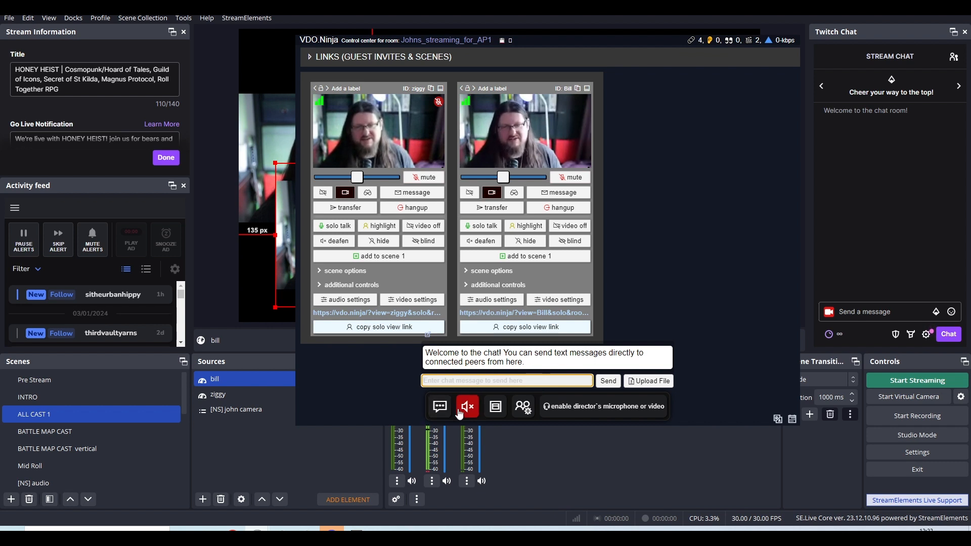
{"action": "left_click", "coordinate": [442, 410]}
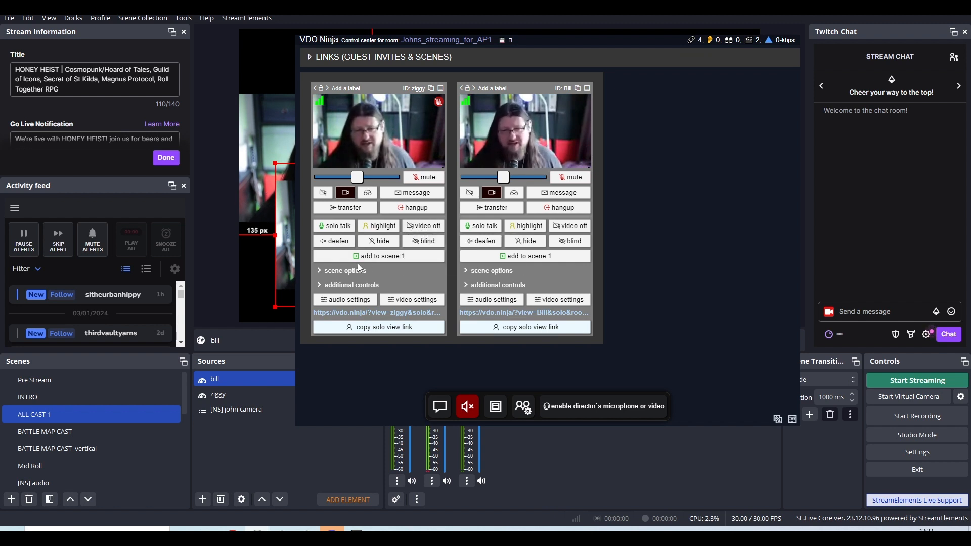
{"action": "left_click", "coordinate": [318, 272]}
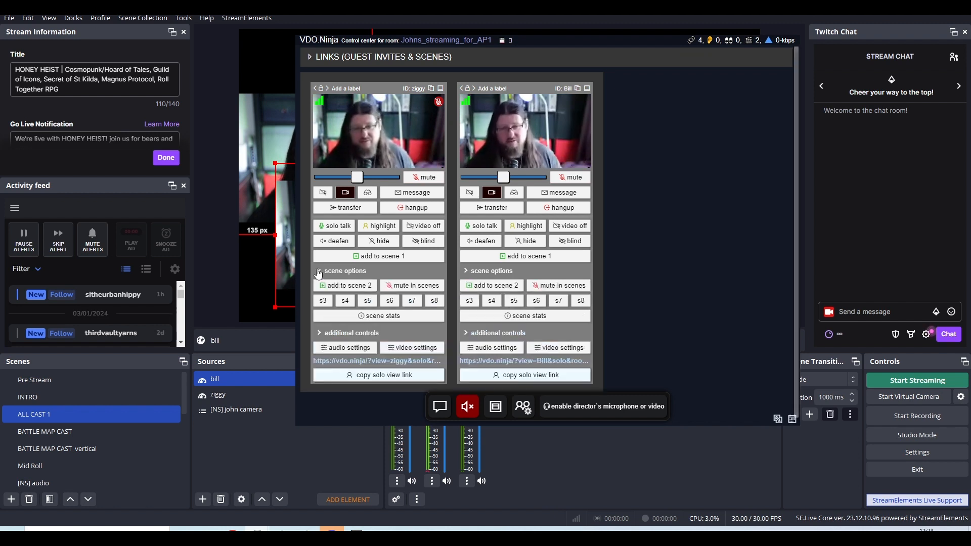
{"action": "left_click", "coordinate": [318, 273]}
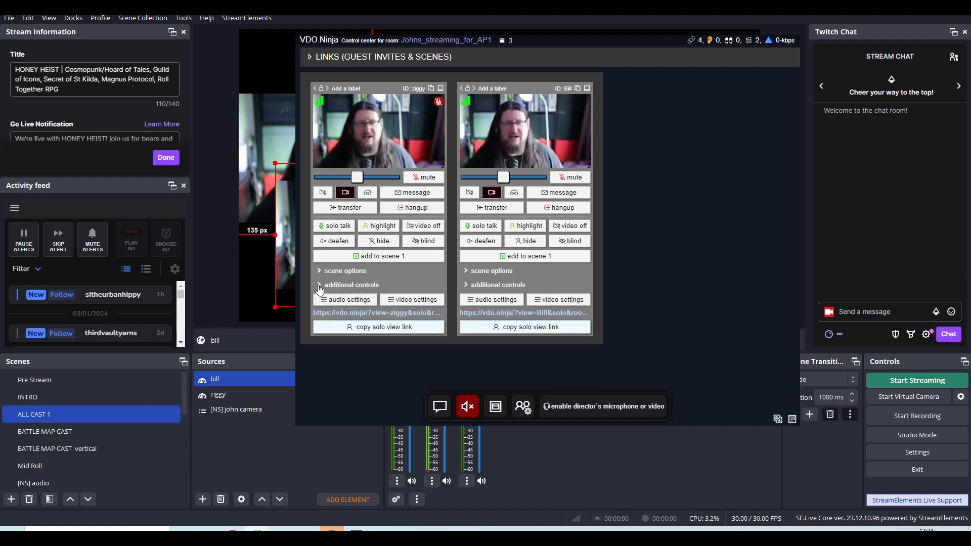
Examine the ziggy guest's additional controls, including video mirroring, recording and group assignment, and collapse them again.
{"action": "left_click", "coordinate": [319, 285]}
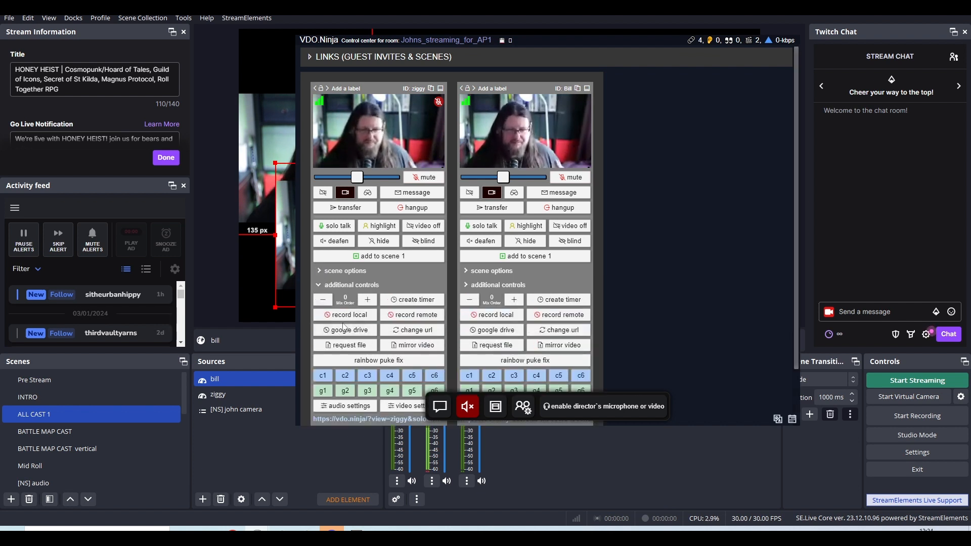
{"action": "left_click_drag", "start_coordinate": [794, 252], "coordinate": [806, 305]}
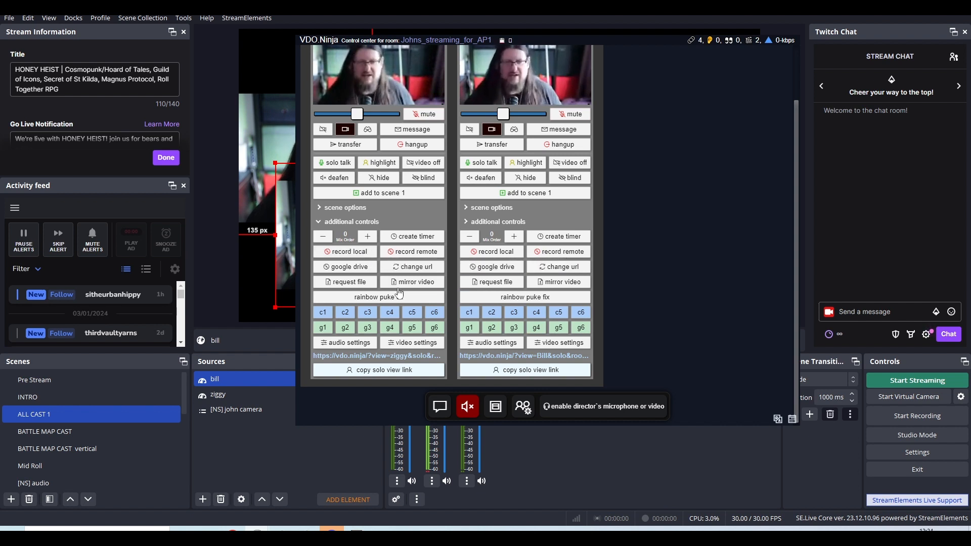
{"action": "scroll", "coordinate": [796, 281], "scroll_direction": "up", "scroll_amount": 2}
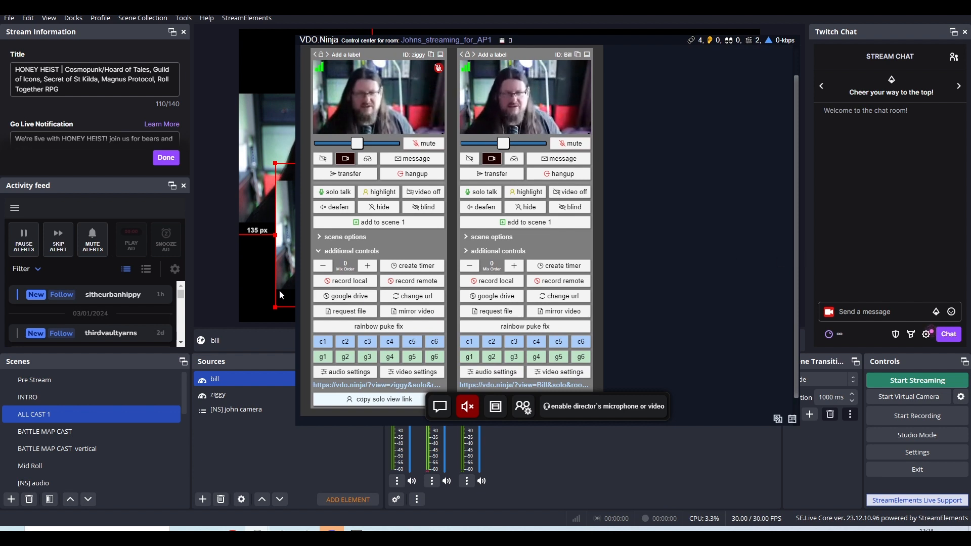
{"action": "left_click", "coordinate": [409, 312]}
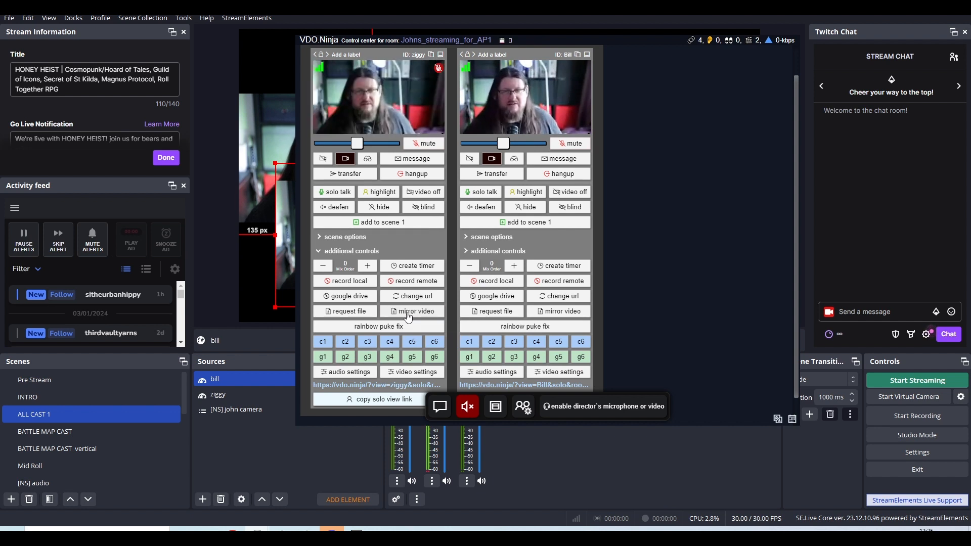
{"action": "left_click", "coordinate": [320, 252]}
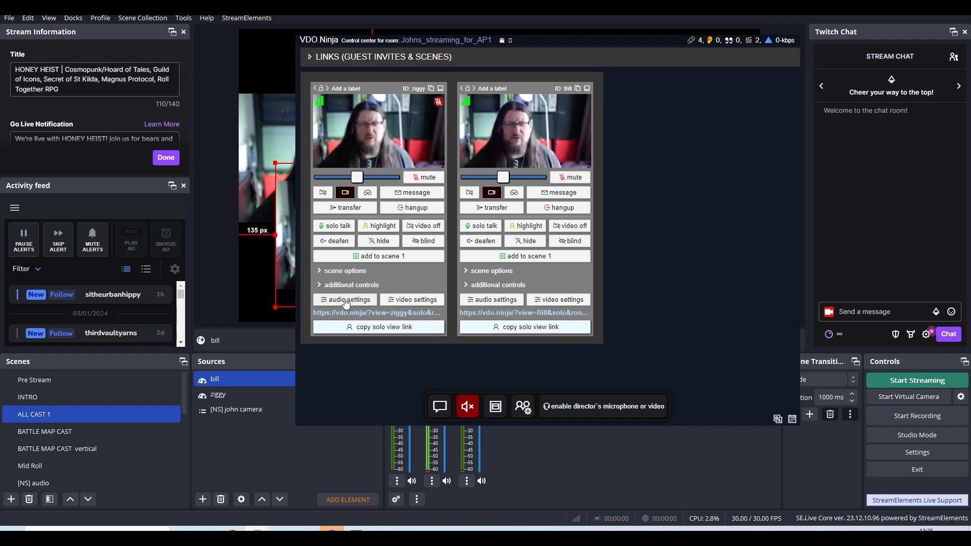
Set the frame rate to 30 in the ziggy guest's video settings.
{"action": "left_click", "coordinate": [404, 303]}
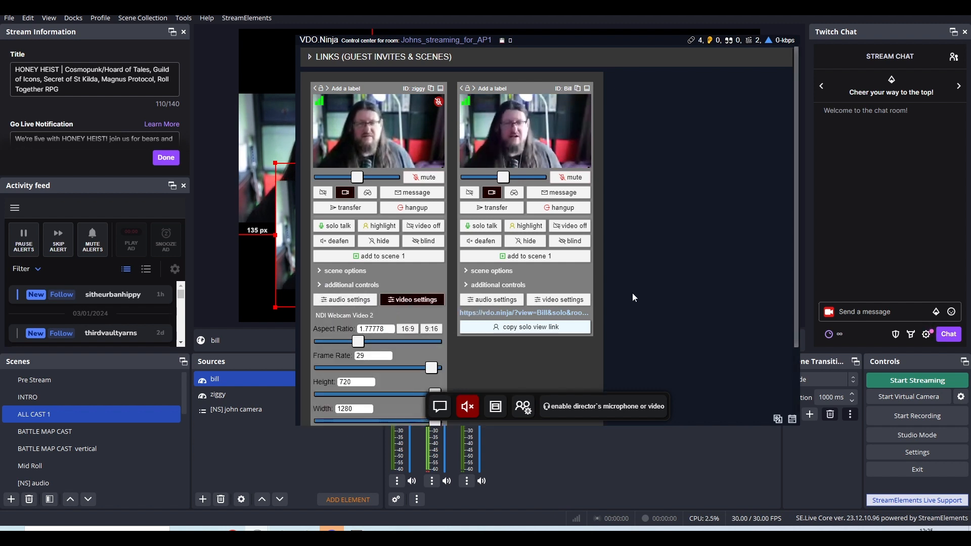
{"action": "left_click_drag", "start_coordinate": [794, 243], "coordinate": [803, 318]}
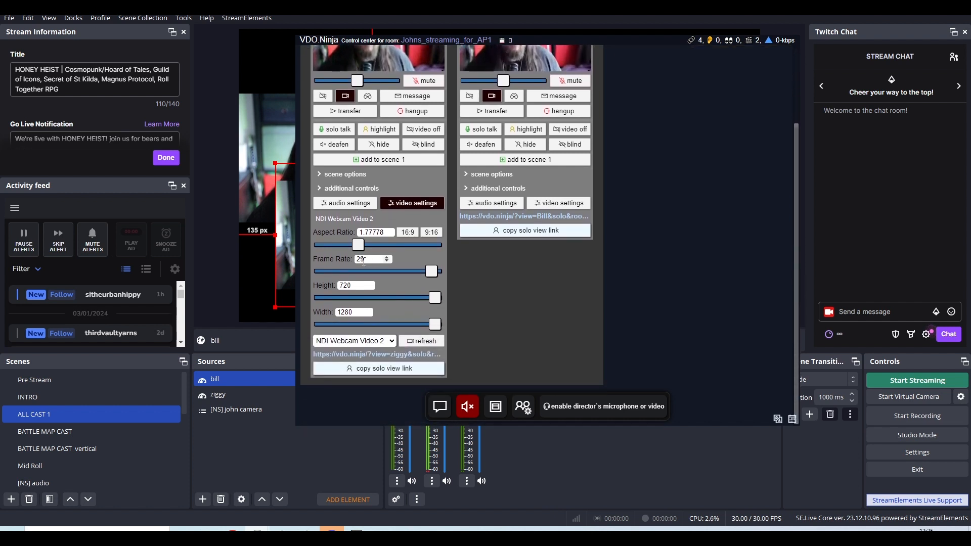
{"action": "left_click", "coordinate": [389, 257]}
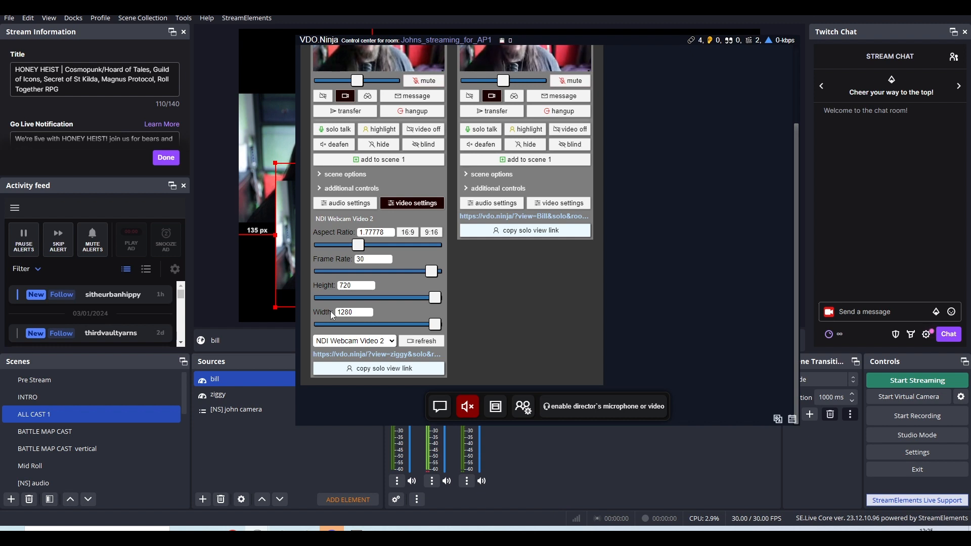
{"action": "left_click_drag", "start_coordinate": [797, 270], "coordinate": [805, 251]}
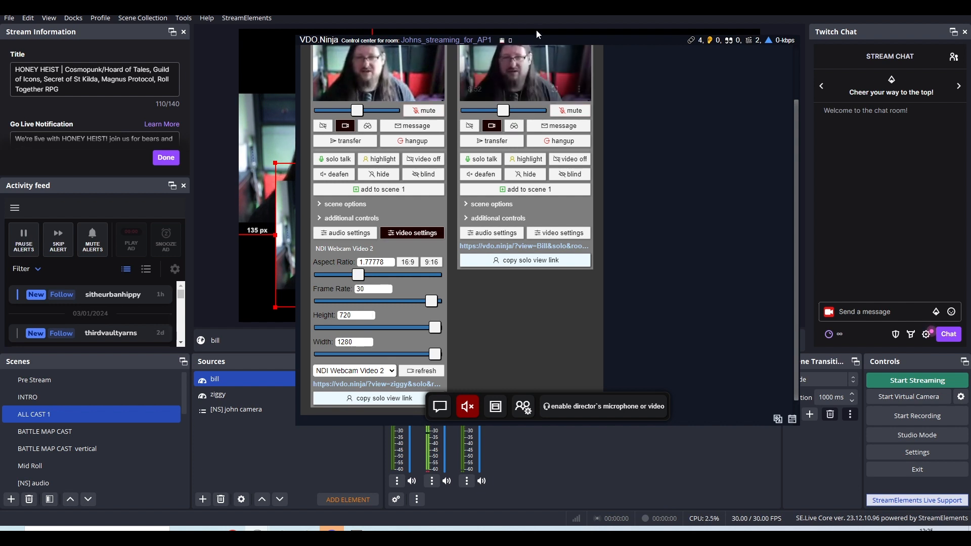
Close the ziggy guest's video settings and examine the audio settings, from mic delay and noise gate to the input and output devices.
{"action": "left_click_drag", "start_coordinate": [536, 40], "coordinate": [814, 79]}
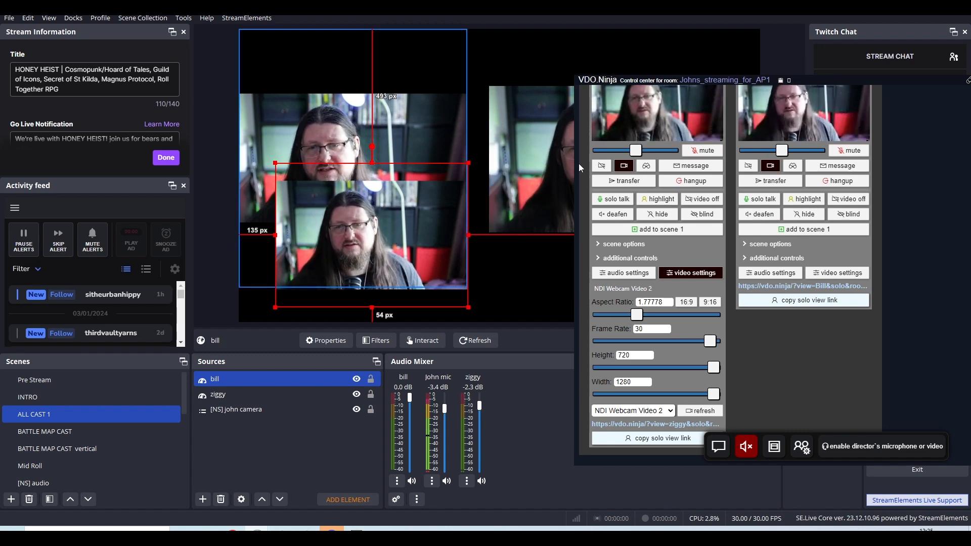
{"action": "left_click_drag", "start_coordinate": [813, 78], "coordinate": [464, 66]}
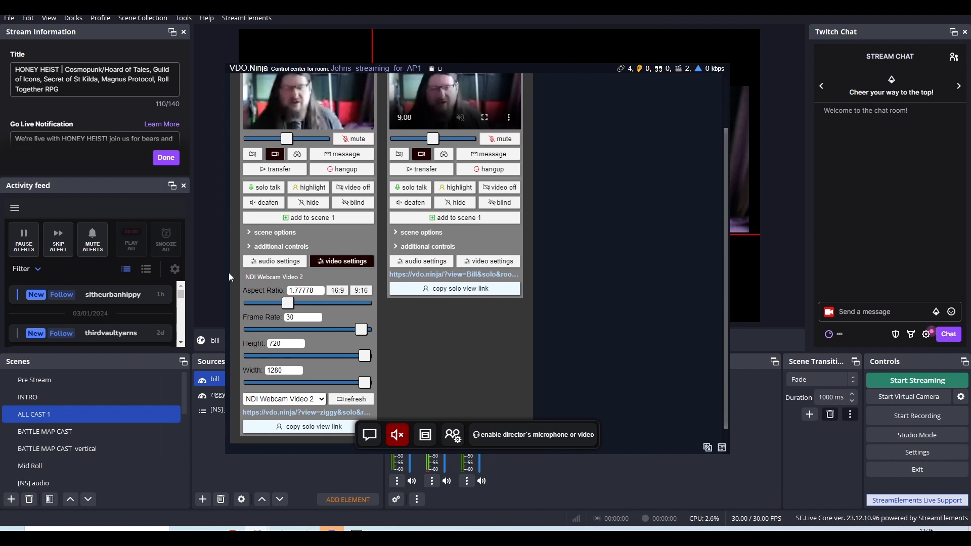
{"action": "left_click", "coordinate": [329, 262]}
{"action": "left_click", "coordinate": [288, 329]}
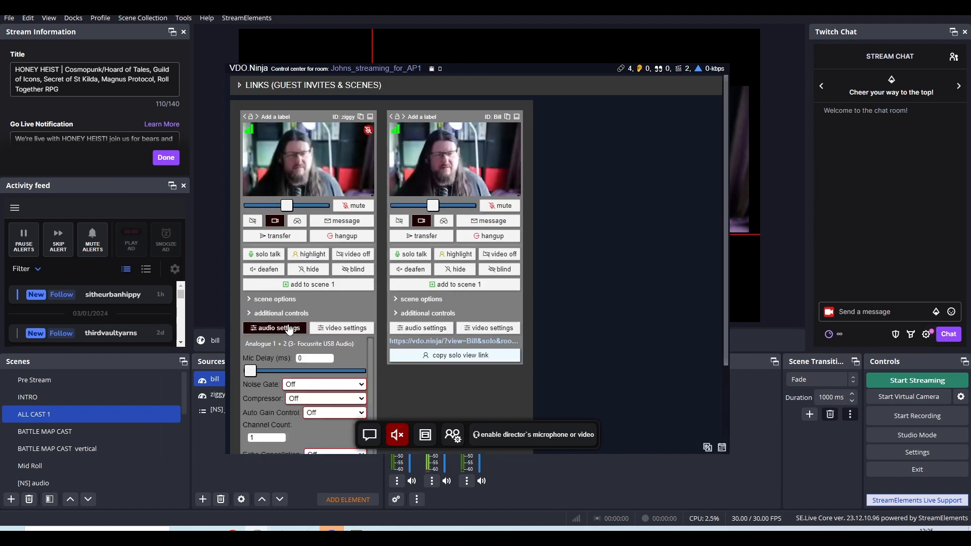
{"action": "left_click_drag", "start_coordinate": [723, 300], "coordinate": [763, 390]}
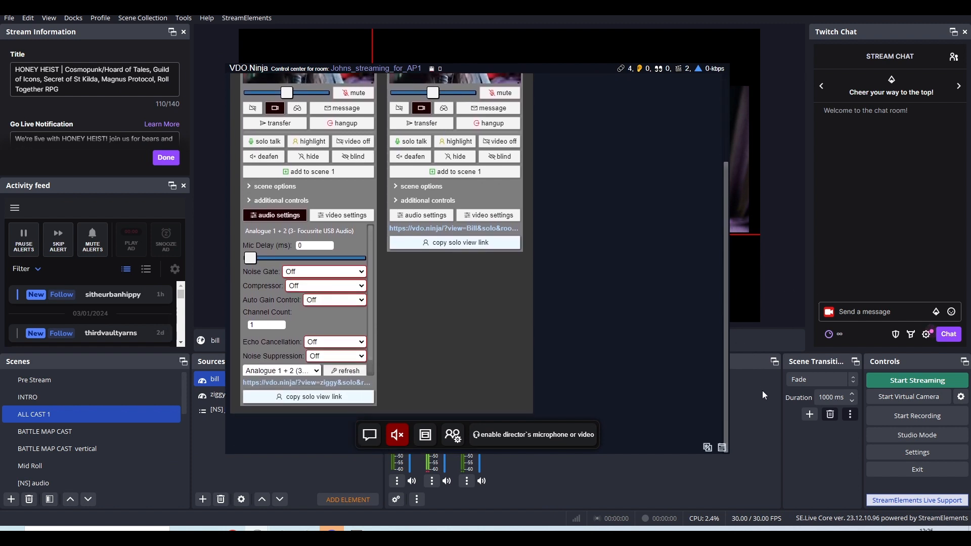
{"action": "scroll", "coordinate": [368, 293], "scroll_direction": "down", "scroll_amount": 1}
{"action": "scroll", "coordinate": [368, 300], "scroll_direction": "down", "scroll_amount": 1}
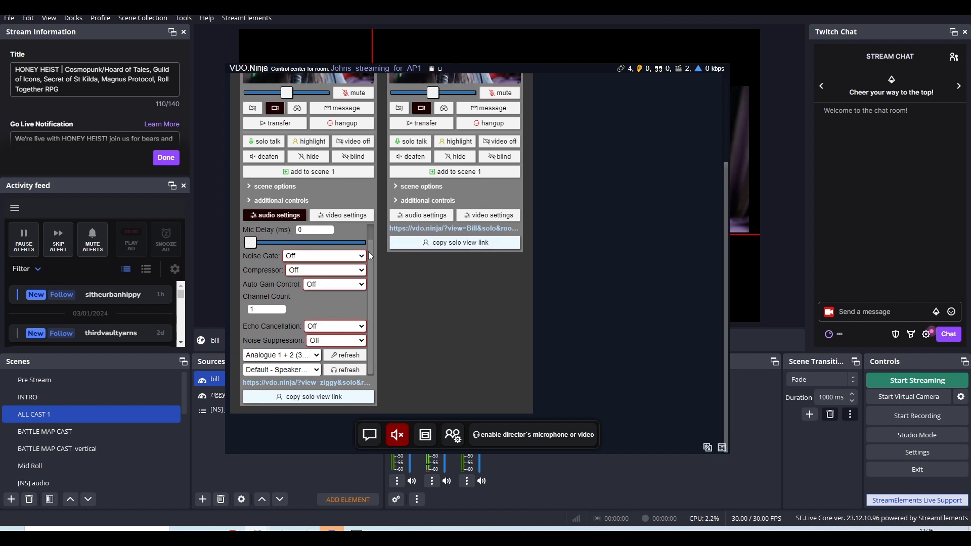
{"action": "scroll", "coordinate": [368, 251], "scroll_direction": "up", "scroll_amount": 1}
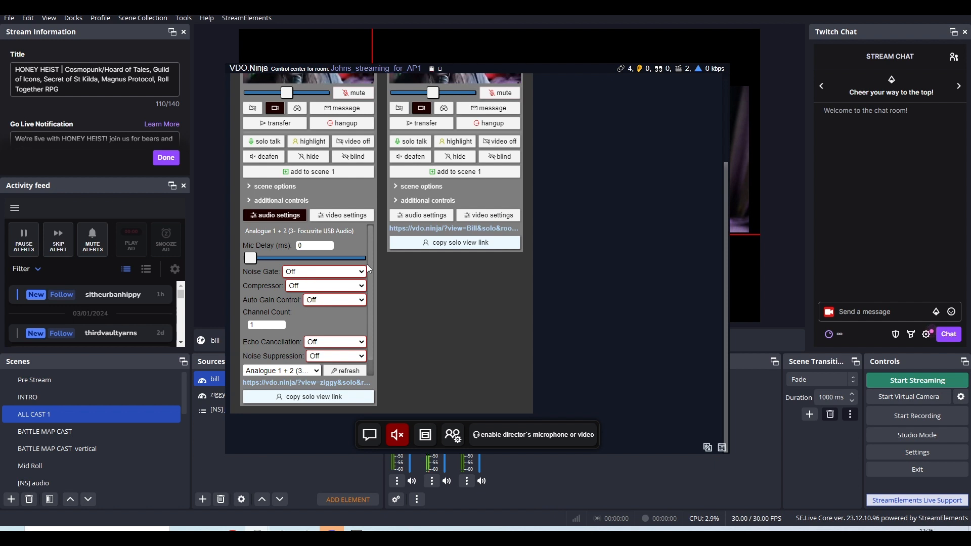
{"action": "scroll", "coordinate": [368, 265], "scroll_direction": "down", "scroll_amount": 1}
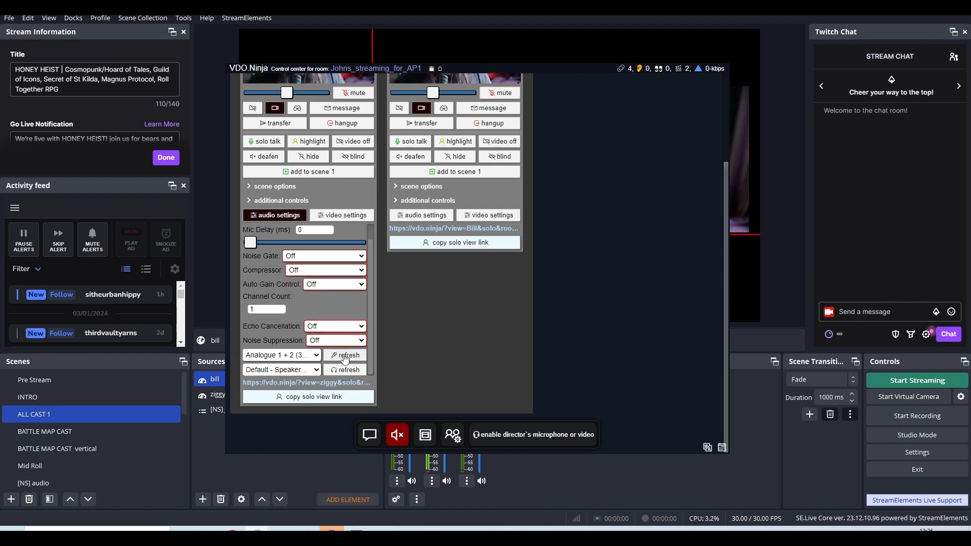
Examine the available microphone and speaker devices in the ziggy guest's audio settings, leaving the current selections in place.
{"action": "scroll", "coordinate": [369, 272], "scroll_direction": "up", "scroll_amount": 1}
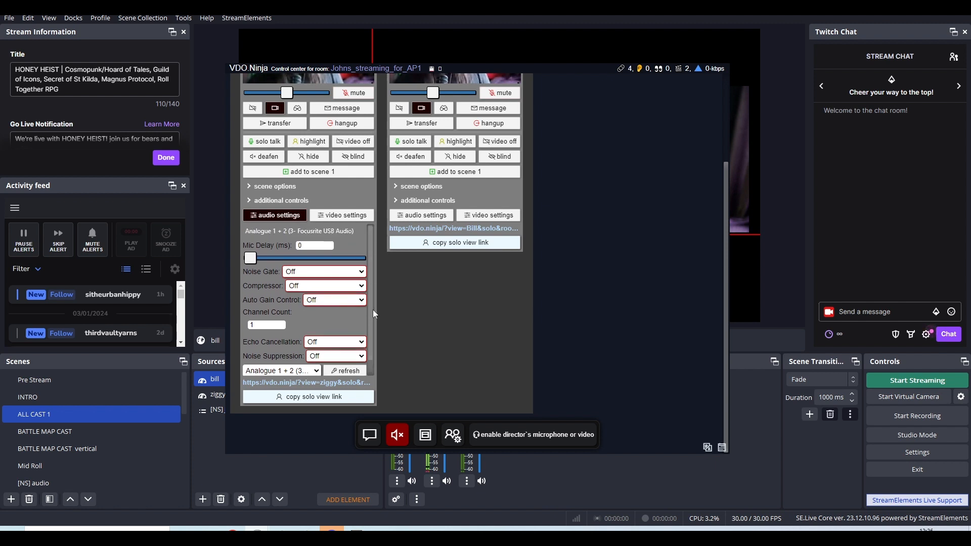
{"action": "scroll", "coordinate": [371, 309], "scroll_direction": "down", "scroll_amount": 1}
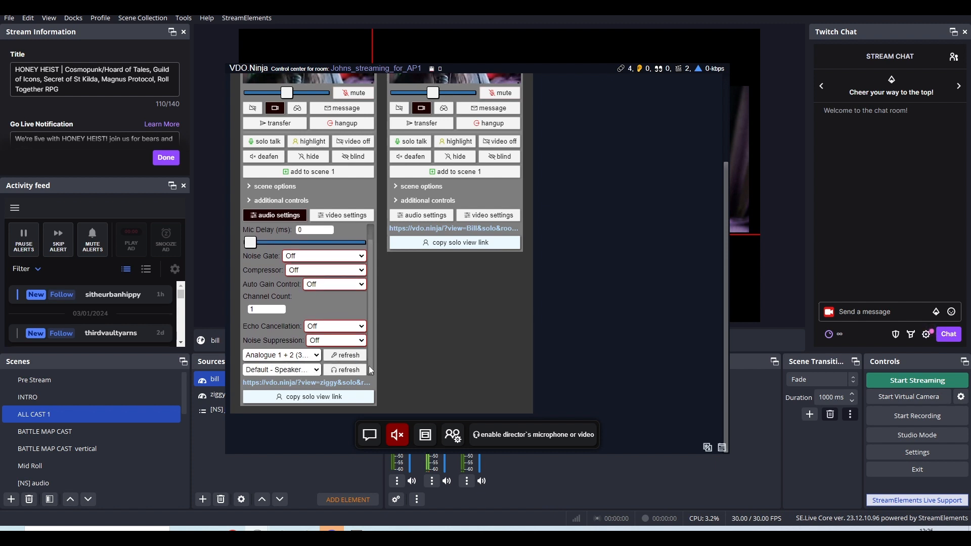
{"action": "left_click", "coordinate": [317, 357]}
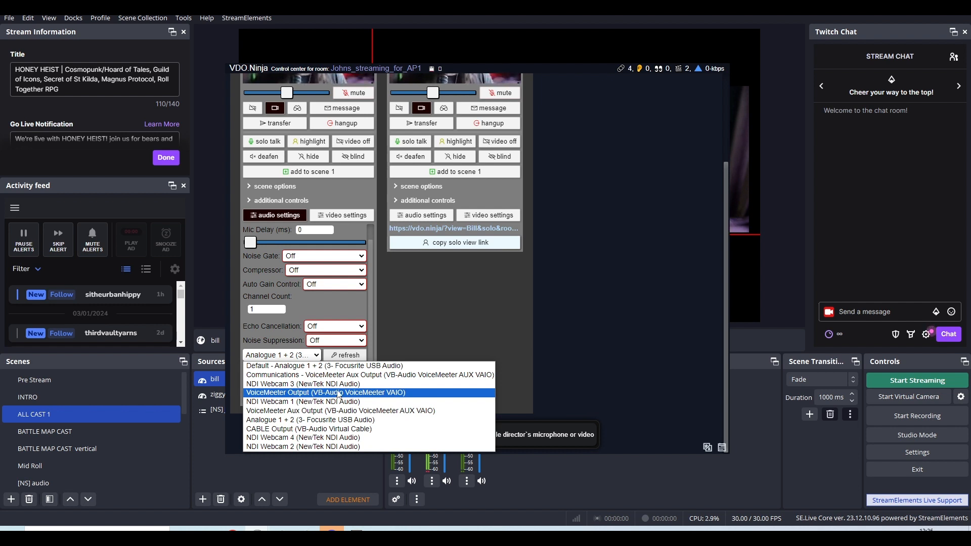
{"action": "left_click", "coordinate": [425, 305]}
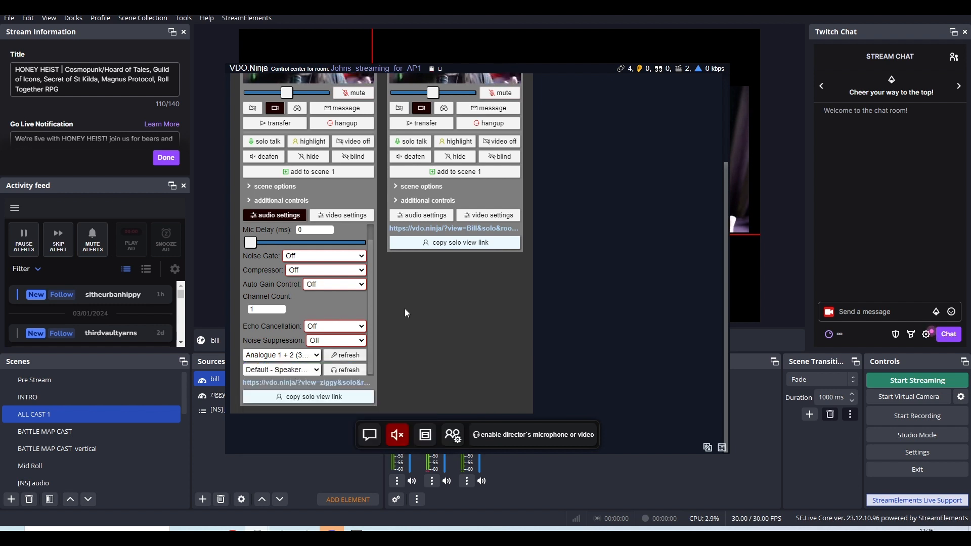
{"action": "left_click", "coordinate": [319, 357]}
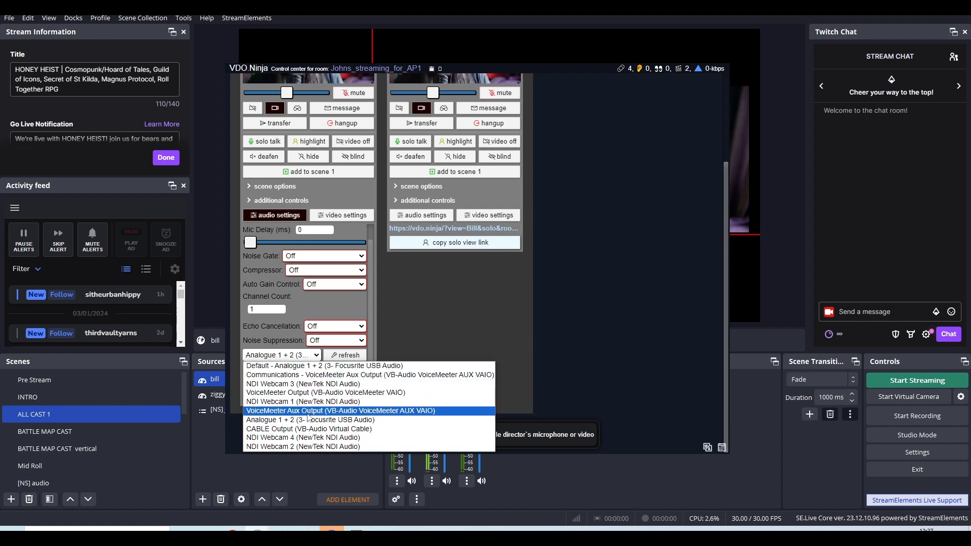
{"action": "left_click", "coordinate": [393, 329]}
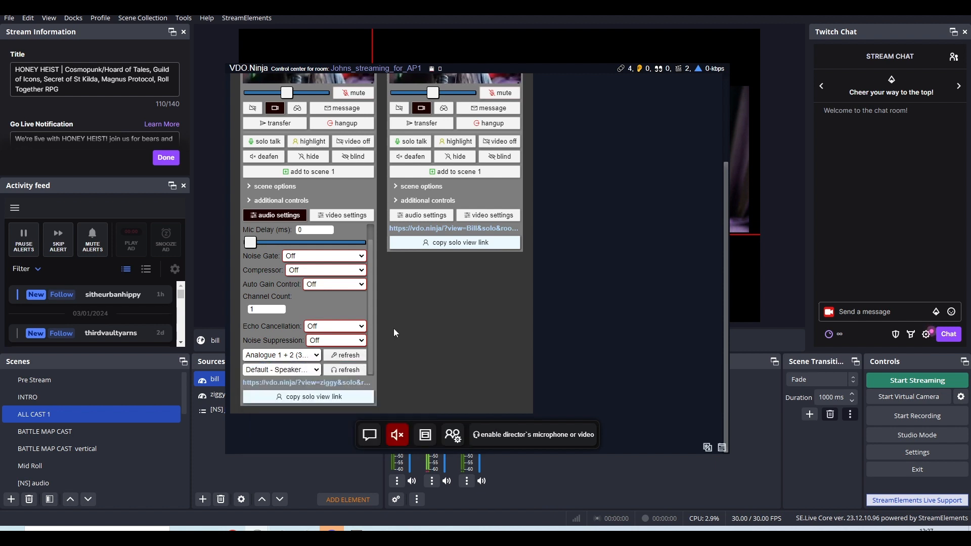
{"action": "left_click", "coordinate": [317, 356]}
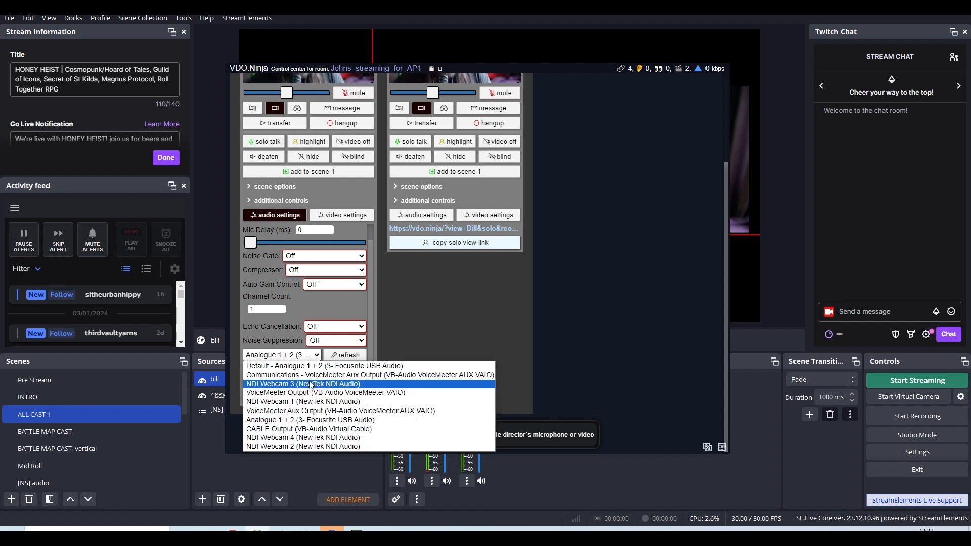
{"action": "left_click", "coordinate": [318, 356]}
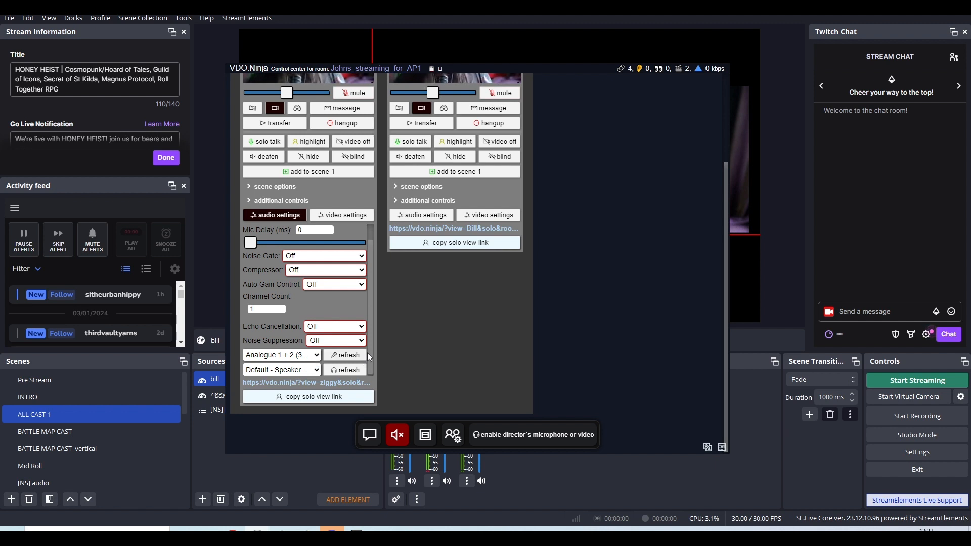
{"action": "left_click", "coordinate": [317, 370]}
{"action": "left_click", "coordinate": [306, 377]}
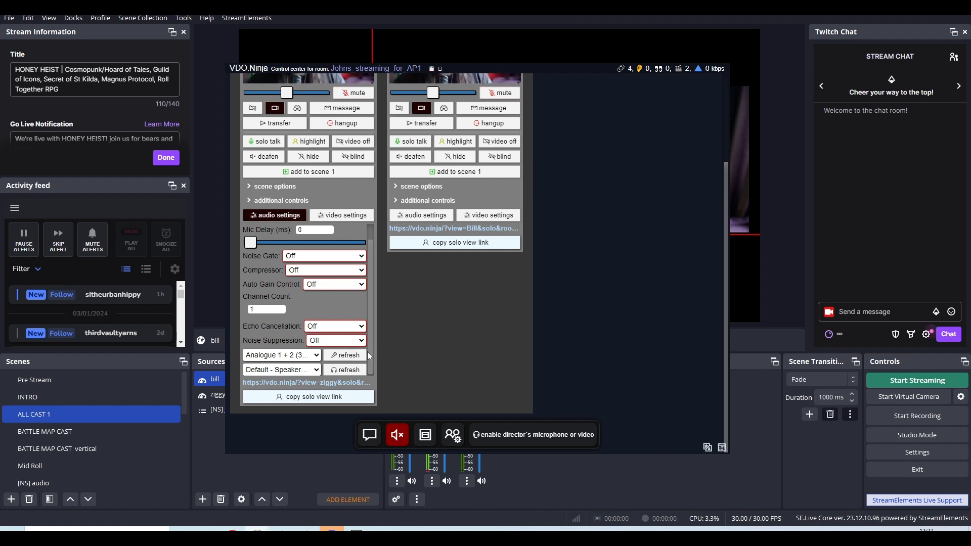
Check the noise gate choices in the ziggy guest's audio settings and move the control center window aside to uncover the scene preview.
{"action": "left_click_drag", "start_coordinate": [369, 355], "coordinate": [371, 324]}
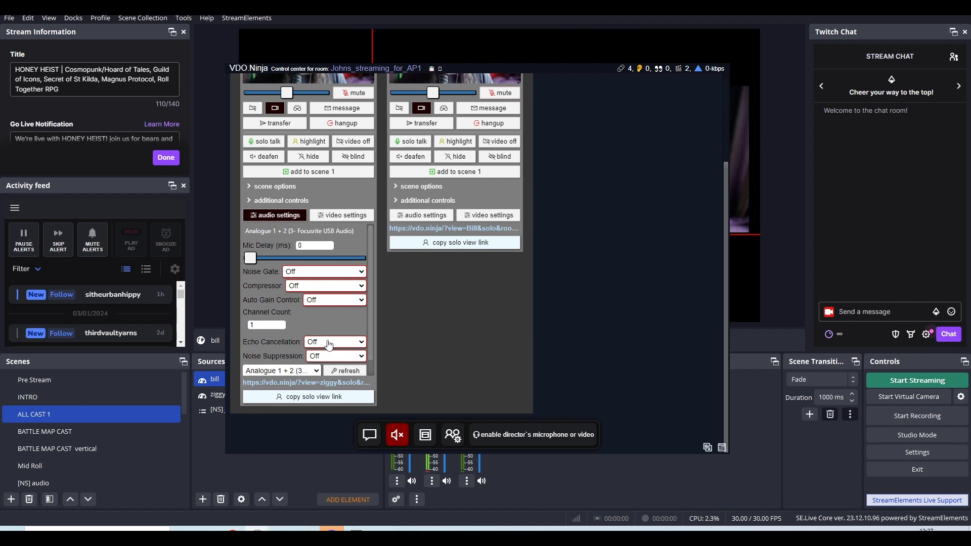
{"action": "left_click", "coordinate": [314, 274]}
{"action": "left_click", "coordinate": [393, 280]}
{"action": "left_click_drag", "start_coordinate": [461, 69], "coordinate": [679, 63]}
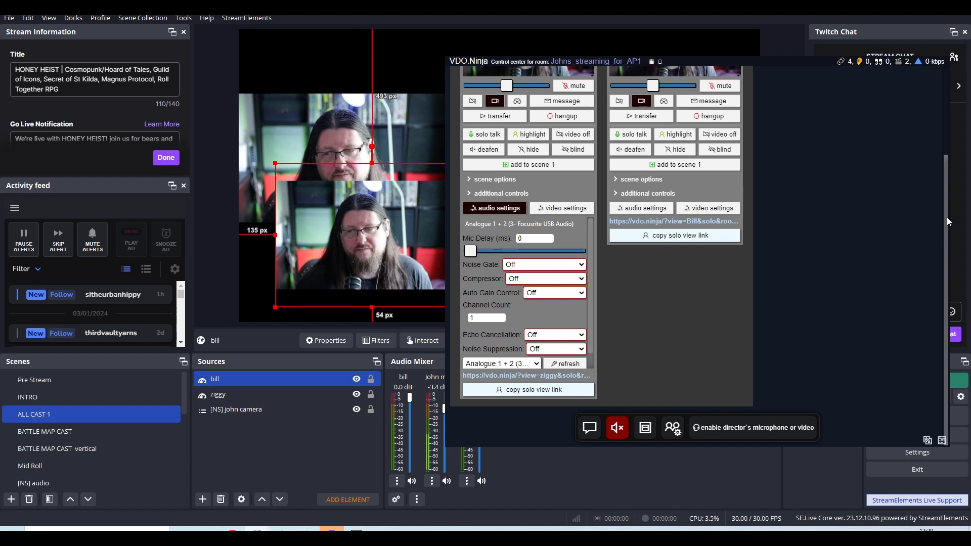
Examine the ziggy guest's remote volume slider and the playback sound controls on the guest's video preview.
{"action": "scroll", "coordinate": [949, 221], "scroll_direction": "up", "scroll_amount": 1}
{"action": "mouse_move", "coordinate": [507, 115]}
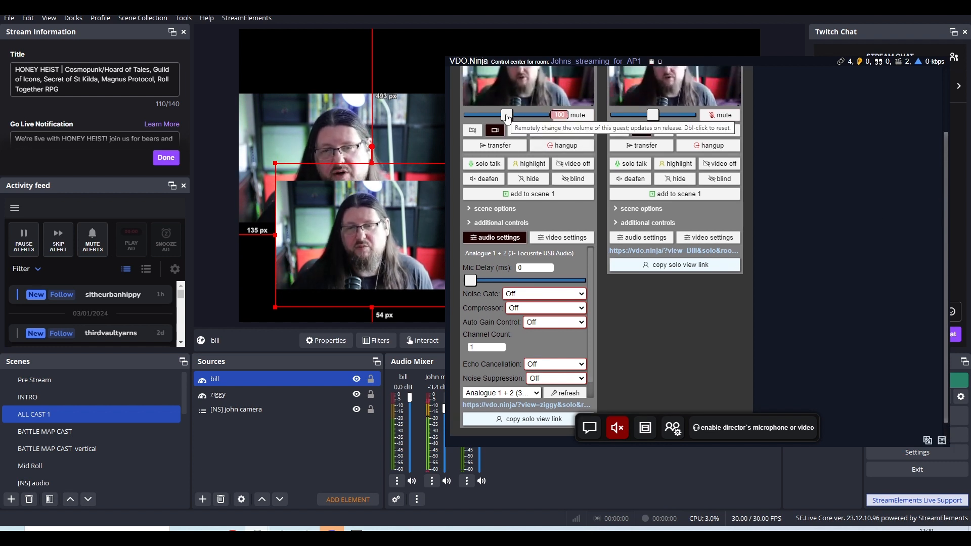
{"action": "left_click_drag", "start_coordinate": [507, 117], "coordinate": [499, 122]}
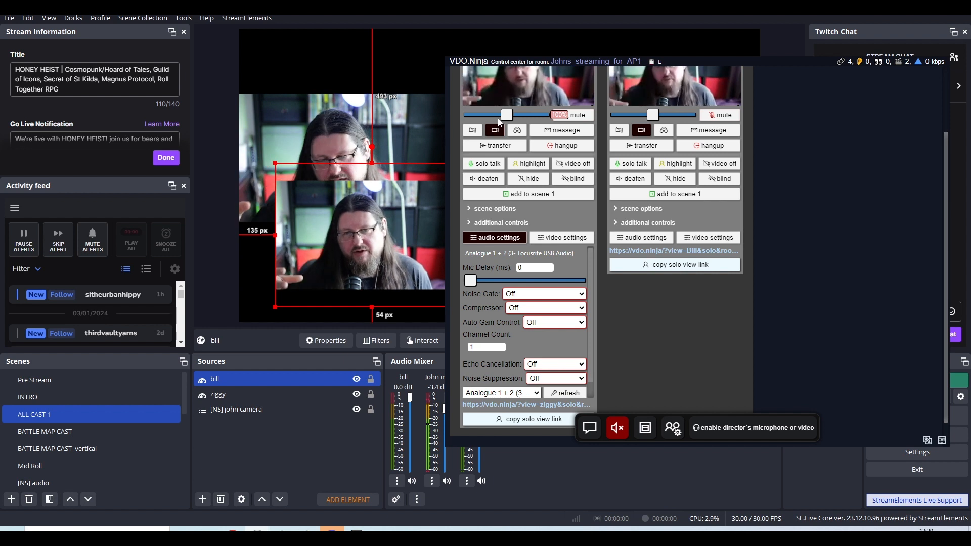
{"action": "scroll", "coordinate": [950, 108], "scroll_direction": "up", "scroll_amount": 2}
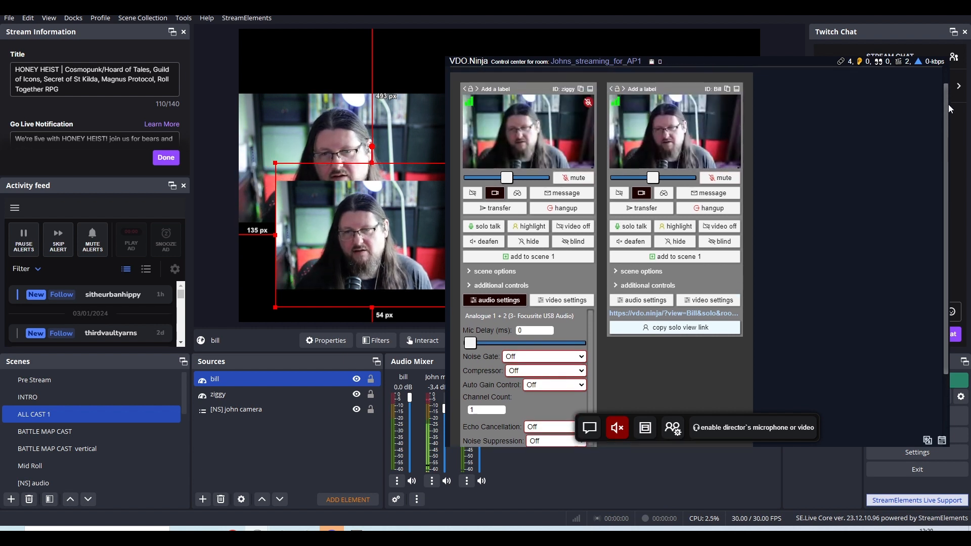
{"action": "mouse_move", "coordinate": [535, 160]}
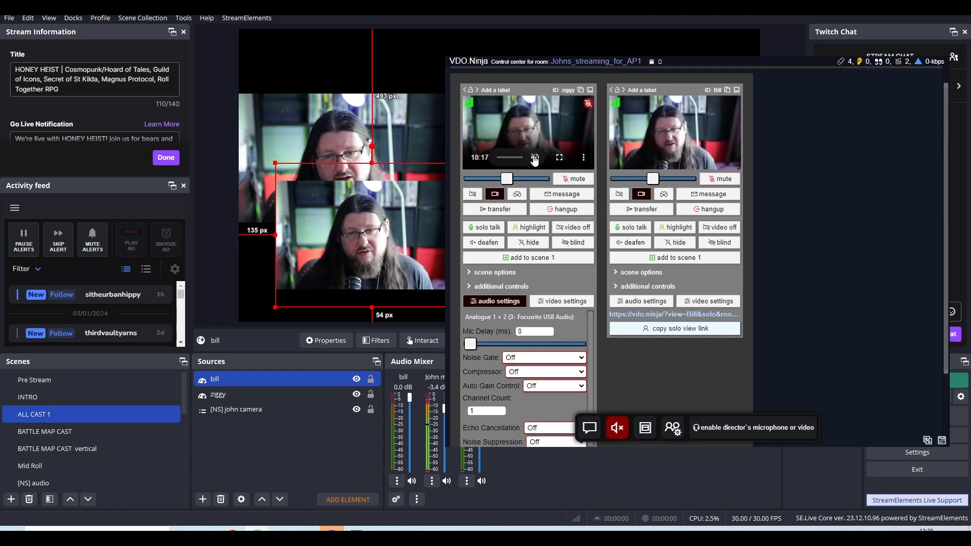
{"action": "left_click", "coordinate": [536, 159]}
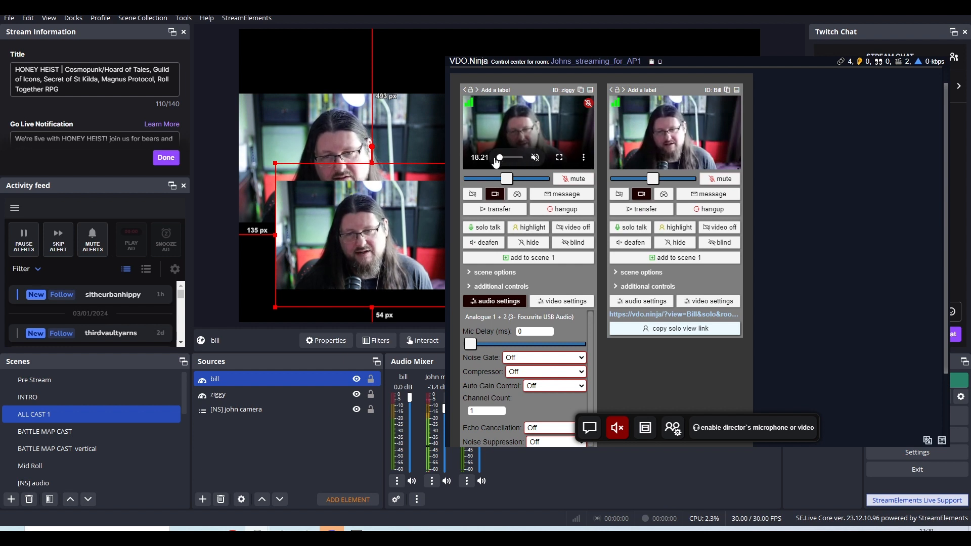
{"action": "left_click_drag", "start_coordinate": [499, 157], "coordinate": [508, 180]}
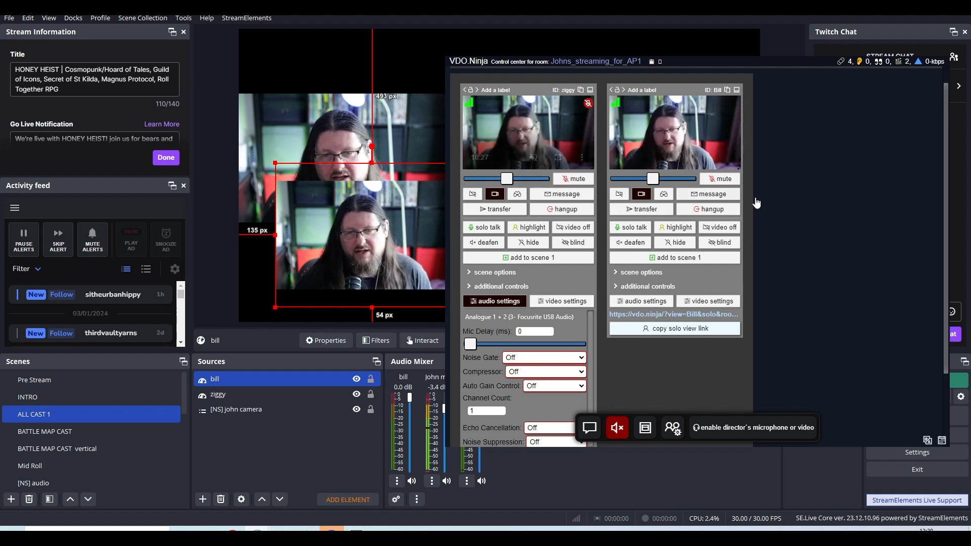
Examine the channel count, echo cancellation and noise suppression in the ziggy guest's audio settings, and collapse those settings.
{"action": "scroll", "coordinate": [951, 213], "scroll_direction": "down", "scroll_amount": 2}
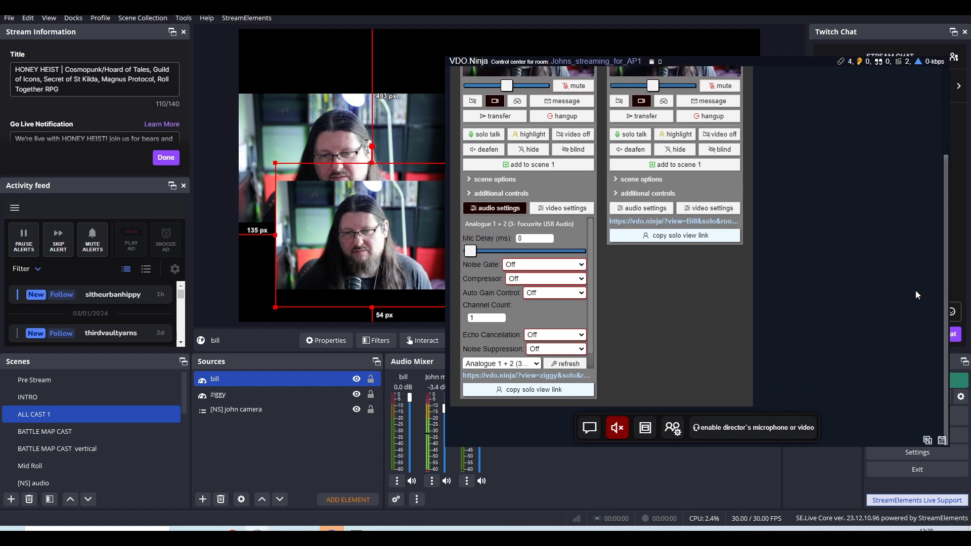
{"action": "left_click", "coordinate": [502, 322]}
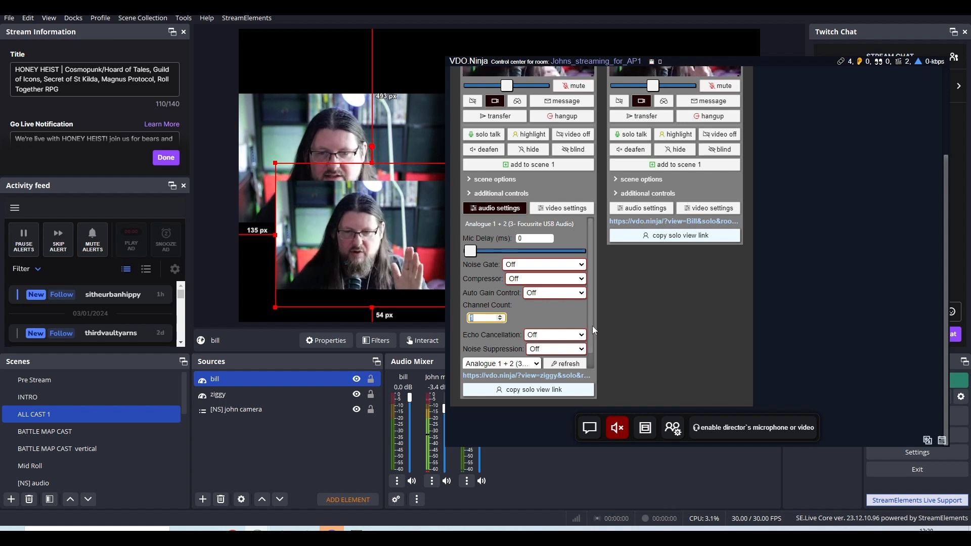
{"action": "scroll", "coordinate": [593, 326], "scroll_direction": "down", "scroll_amount": 1}
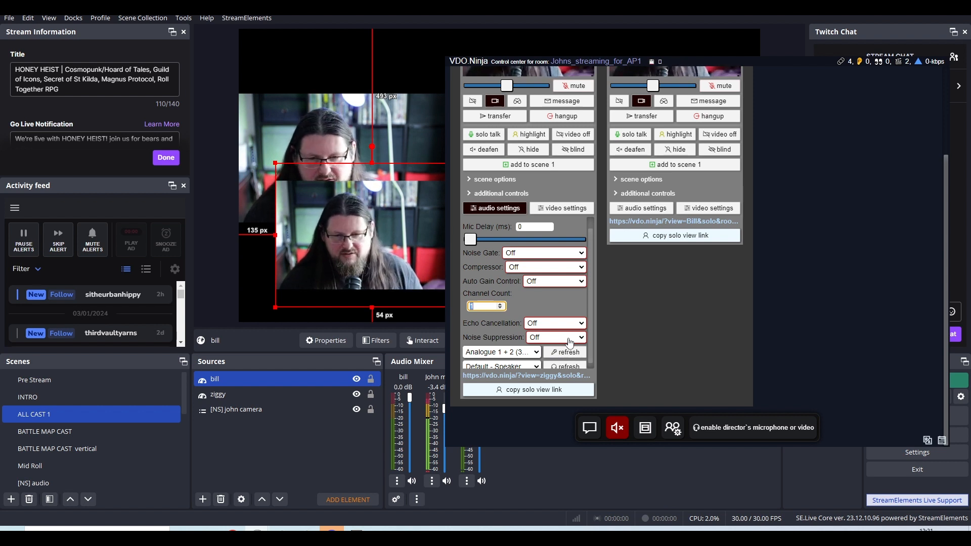
{"action": "left_click_drag", "start_coordinate": [588, 330], "coordinate": [588, 321]}
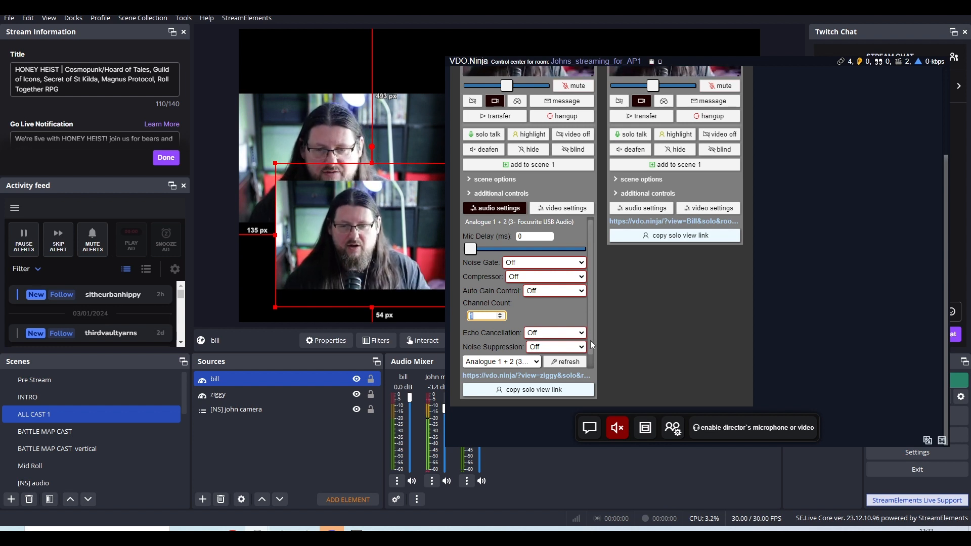
{"action": "mouse_move", "coordinate": [591, 341]}
{"action": "left_mouse_down"}
{"action": "mouse_move", "coordinate": [591, 349]}
{"action": "mouse_move", "coordinate": [591, 329]}
{"action": "left_mouse_up"}
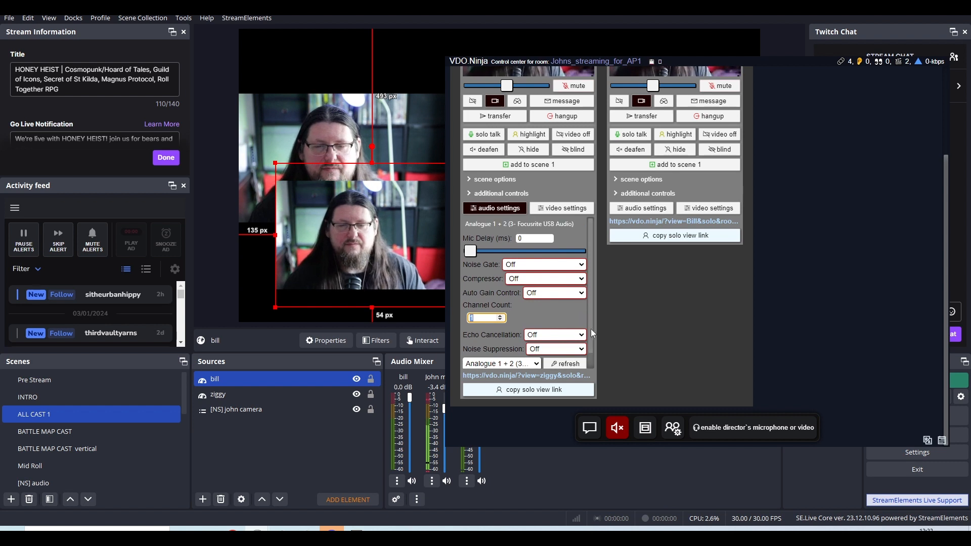
{"action": "left_click", "coordinate": [491, 209]}
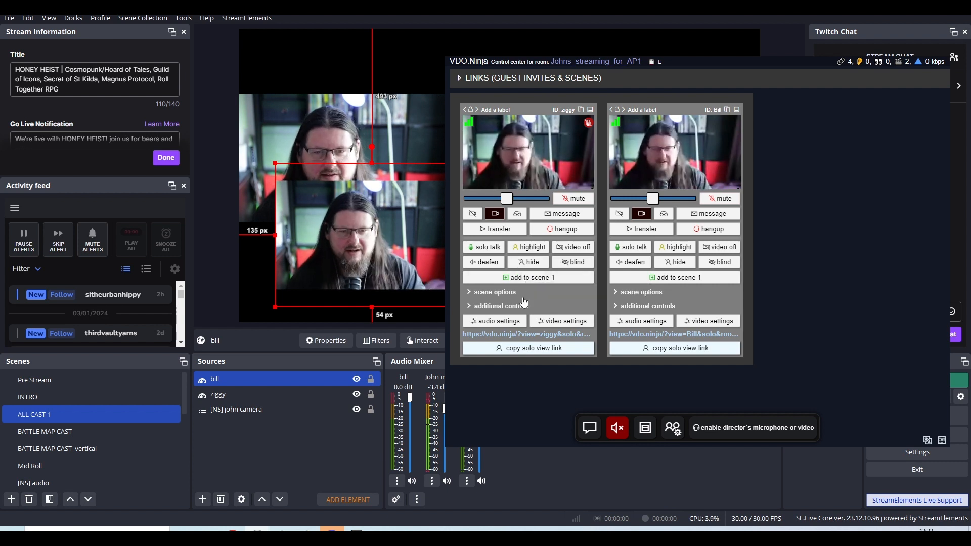
Switch to OBS and move the bill source to about 271 px from the canvas's left edge and 37 px from its bottom edge.
{"action": "left_click", "coordinate": [315, 358]}
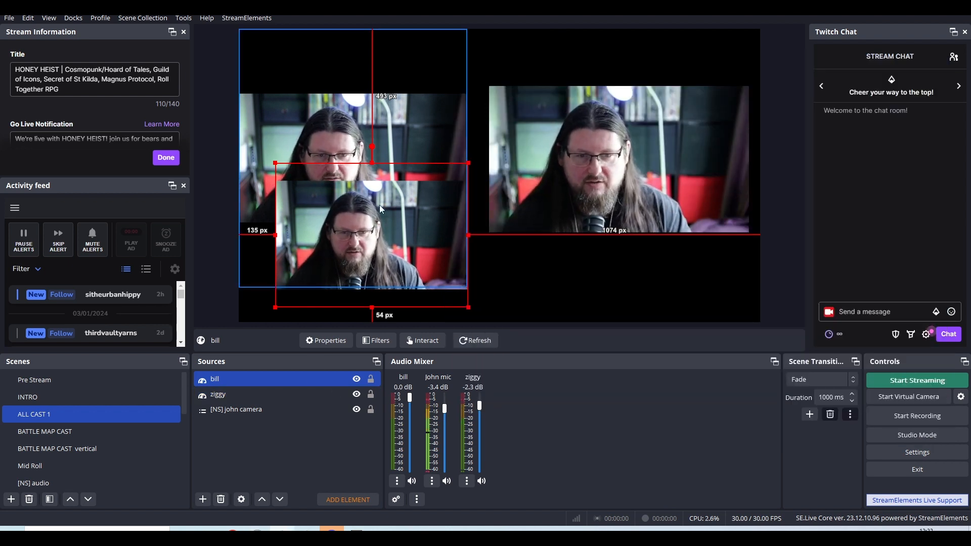
{"action": "left_click_drag", "start_coordinate": [385, 214], "coordinate": [423, 217]}
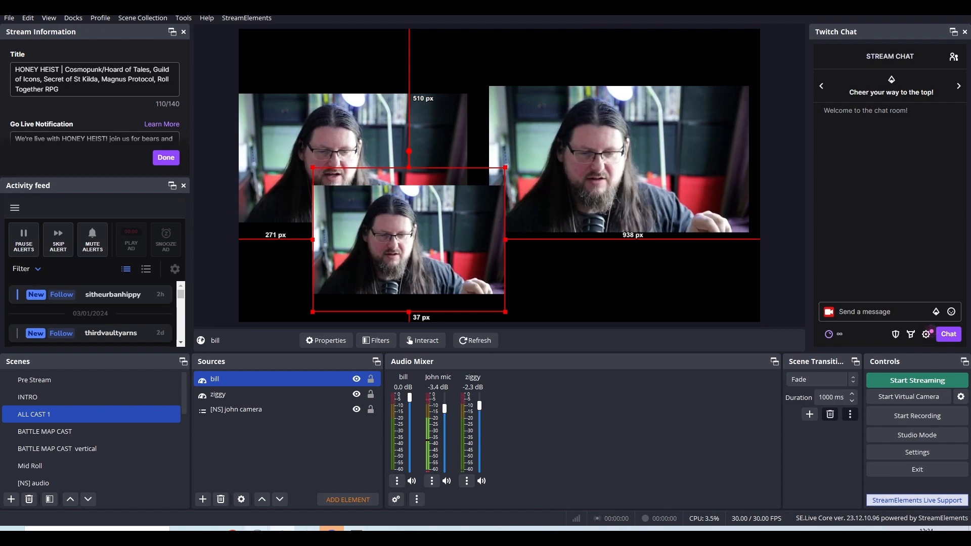
{"action": "mouse_move", "coordinate": [256, 529]}
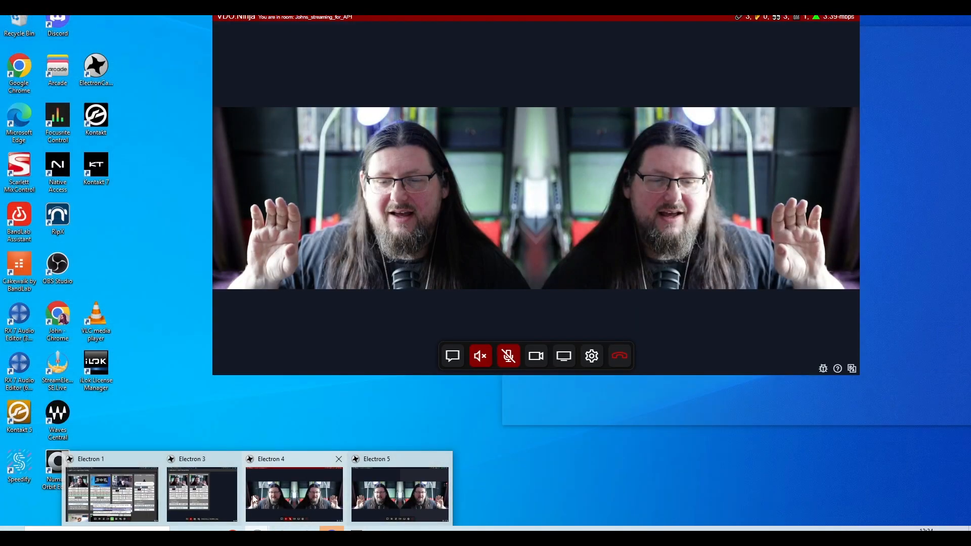
{"action": "left_click", "coordinate": [215, 496]}
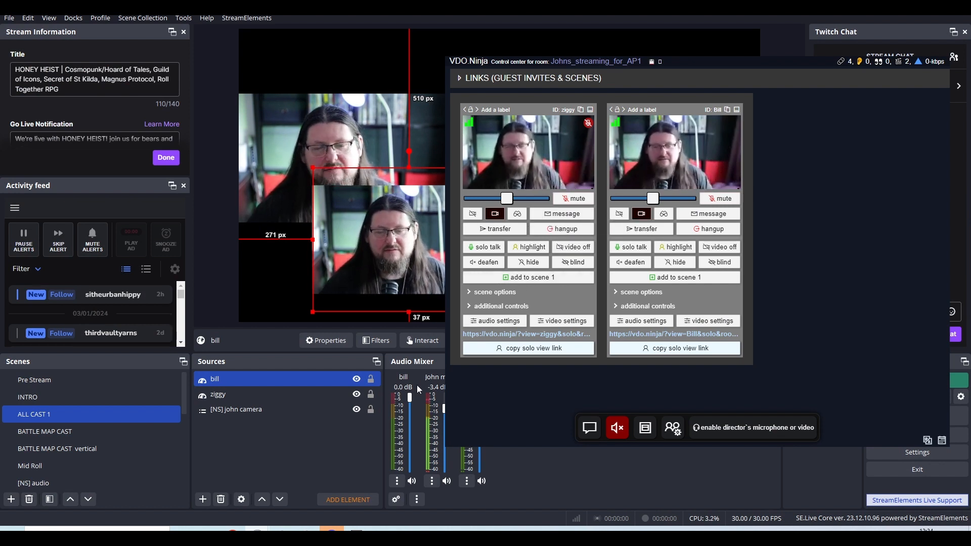
{"action": "left_click", "coordinate": [355, 451]}
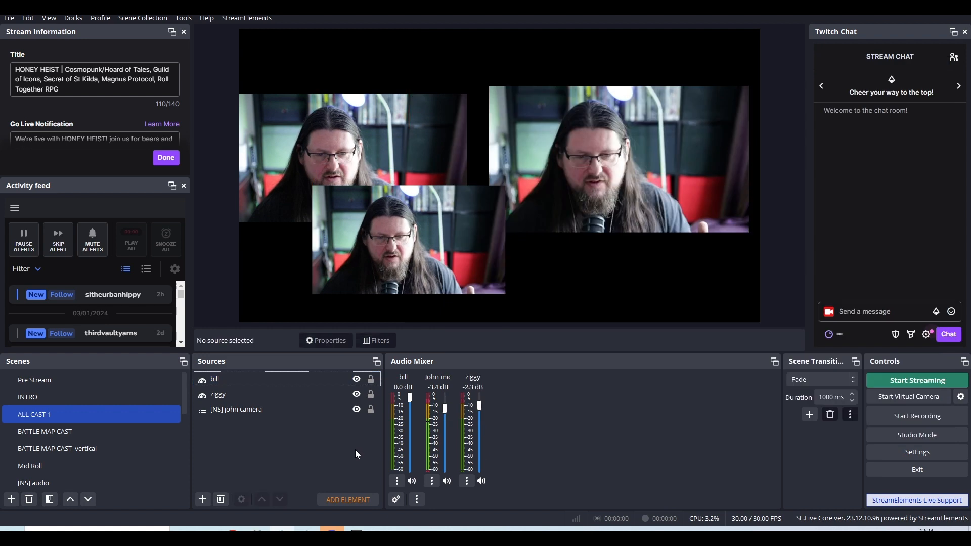
Add a Noise Suppression filter to the host's mic source and place it above the VST 2.x Plug-in filter.
{"action": "left_click", "coordinate": [432, 481]}
{"action": "left_click", "coordinate": [448, 443]}
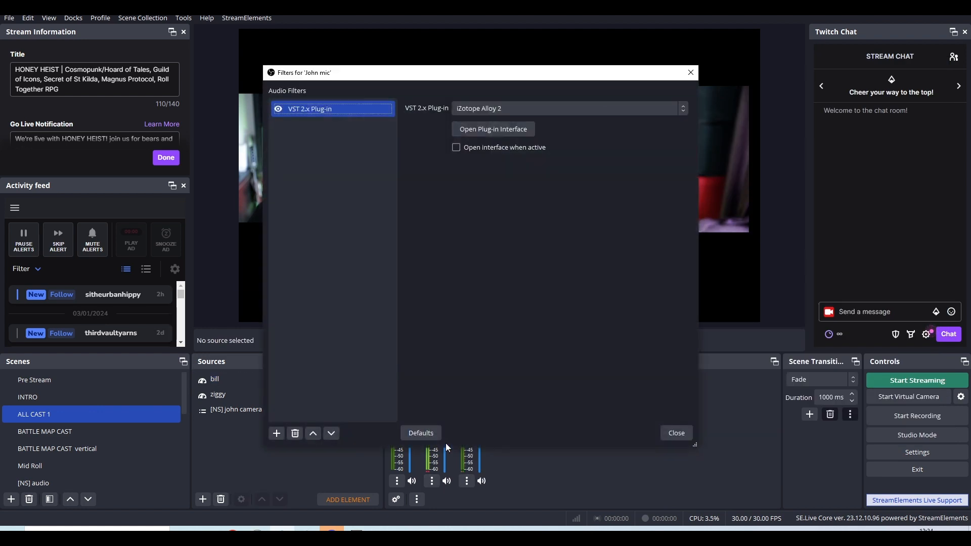
{"action": "left_click", "coordinate": [279, 436]}
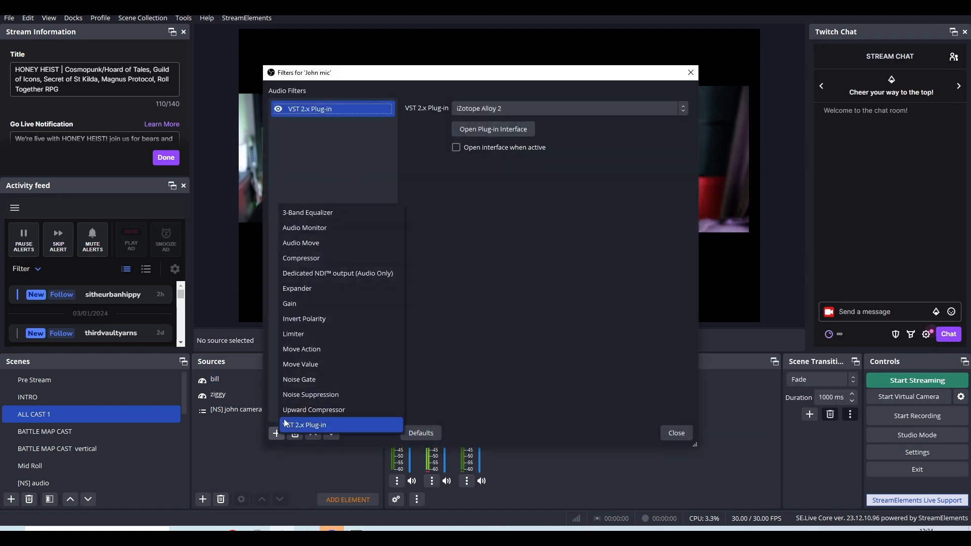
{"action": "left_click", "coordinate": [294, 394]}
{"action": "left_click", "coordinate": [456, 275]}
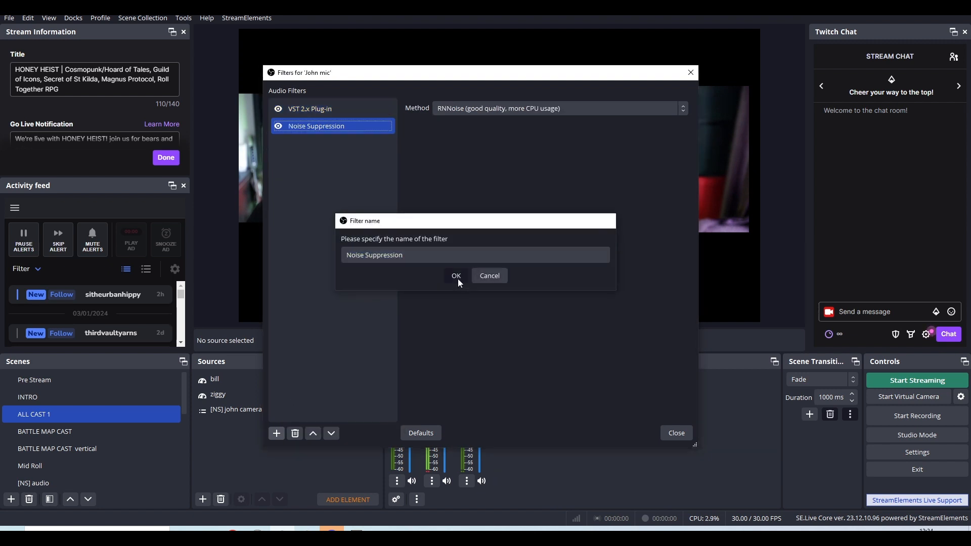
{"action": "left_click_drag", "start_coordinate": [366, 133], "coordinate": [335, 103]}
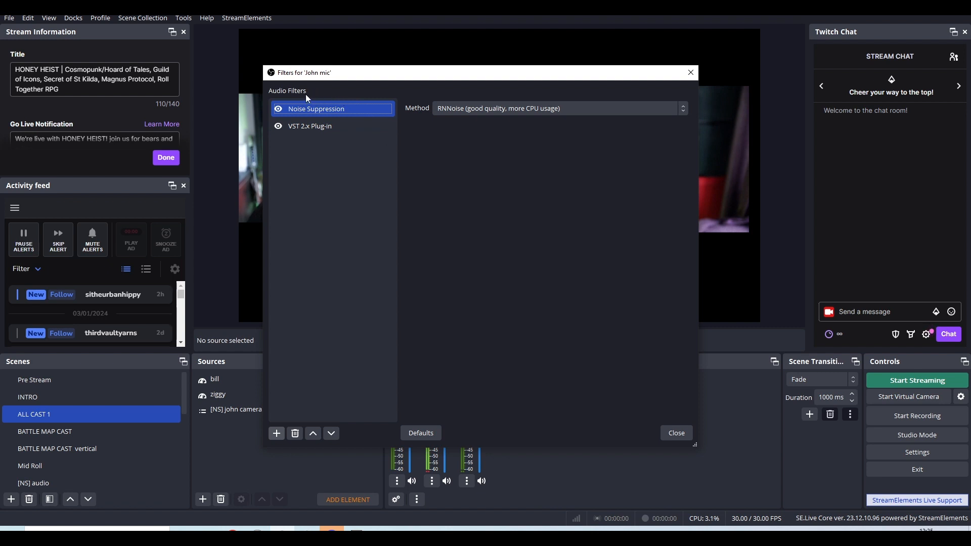
Review the host mic's VST 2.x Plug-in and Noise Suppression filters, and remove the Noise Suppression filter.
{"action": "left_click", "coordinate": [317, 127]}
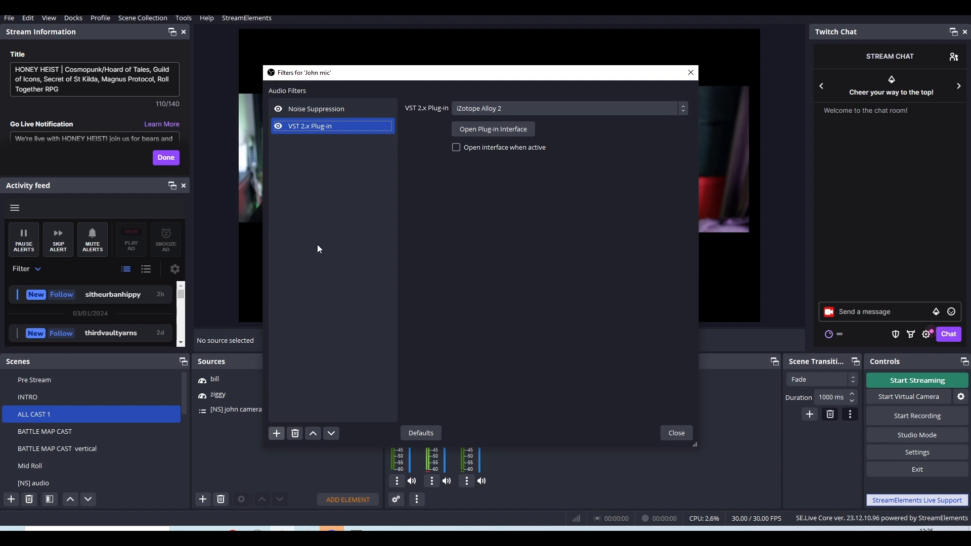
{"action": "left_click", "coordinate": [313, 108]}
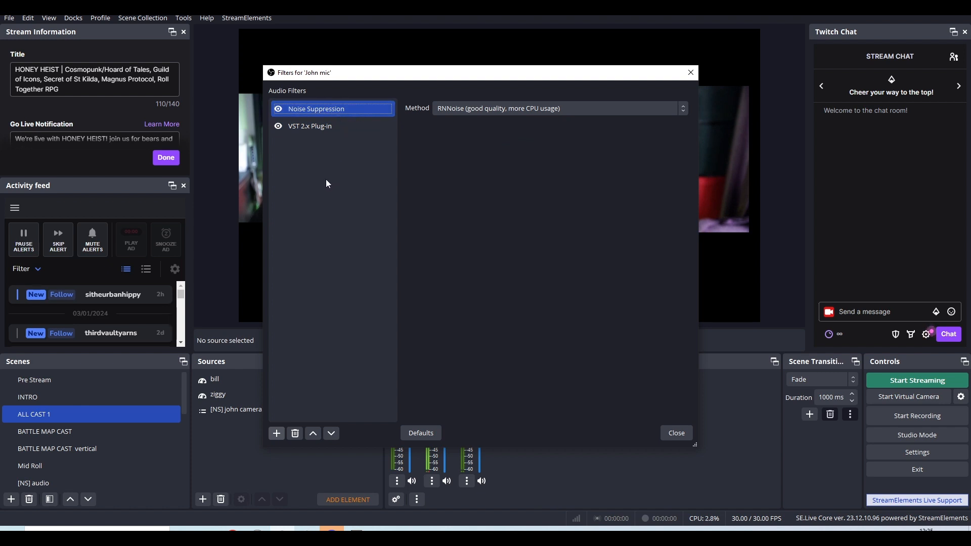
{"action": "left_click", "coordinate": [296, 433]}
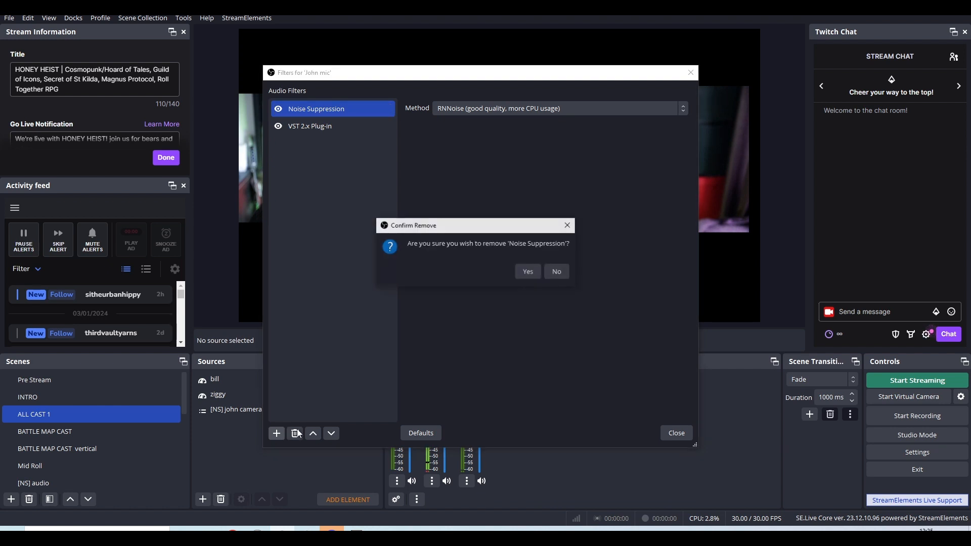
{"action": "left_click", "coordinate": [533, 266]}
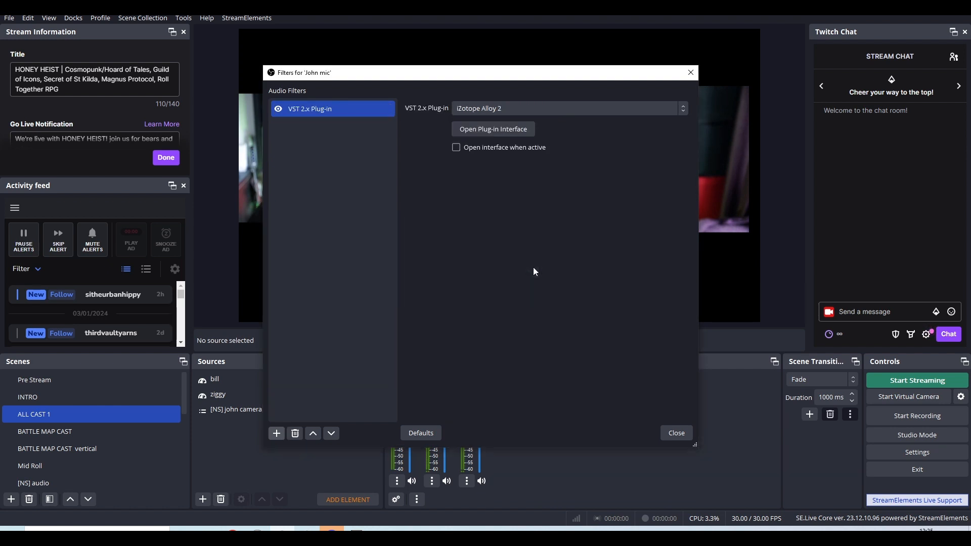
Move the host mic's filters window clear of the audio mixer and close it.
{"action": "left_click_drag", "start_coordinate": [486, 75], "coordinate": [761, 61]}
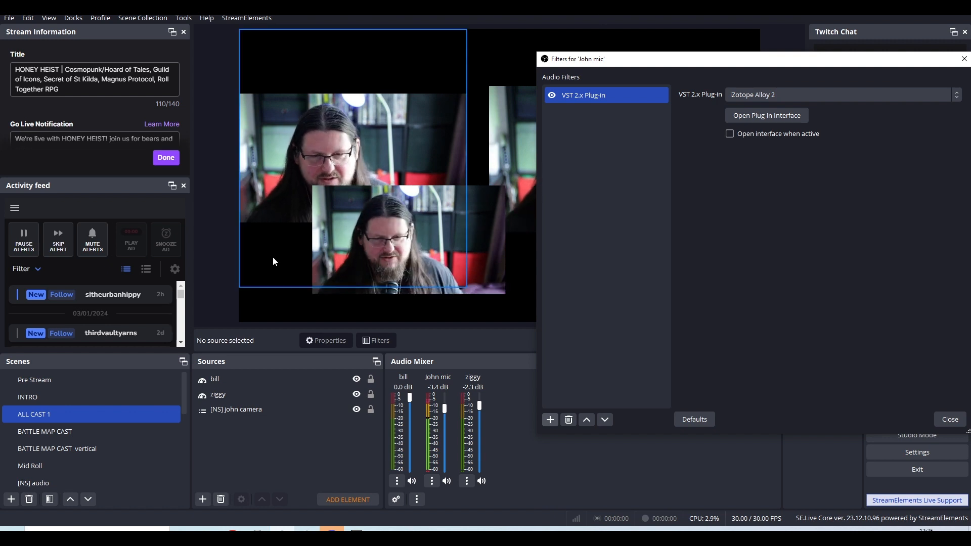
{"action": "left_click_drag", "start_coordinate": [649, 57], "coordinate": [573, 67]}
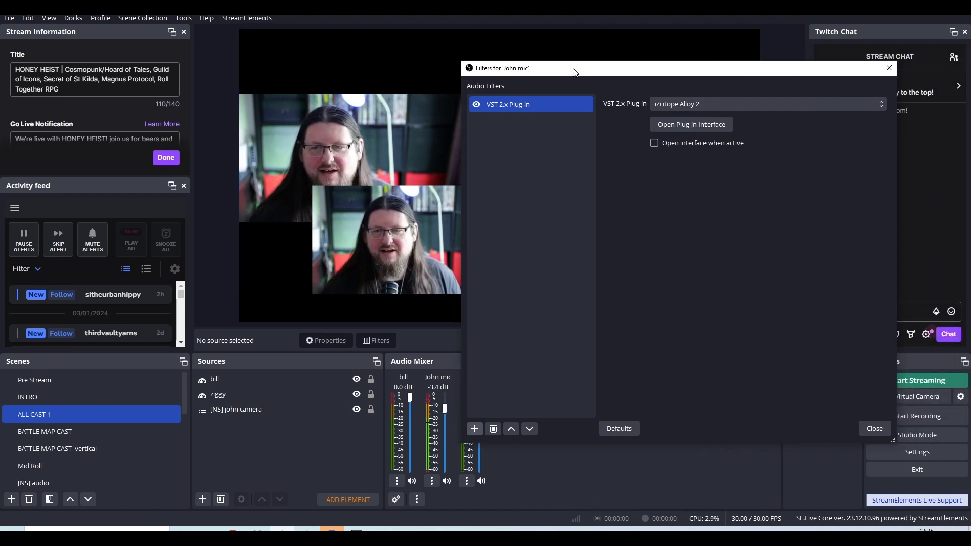
{"action": "left_click", "coordinate": [889, 69]}
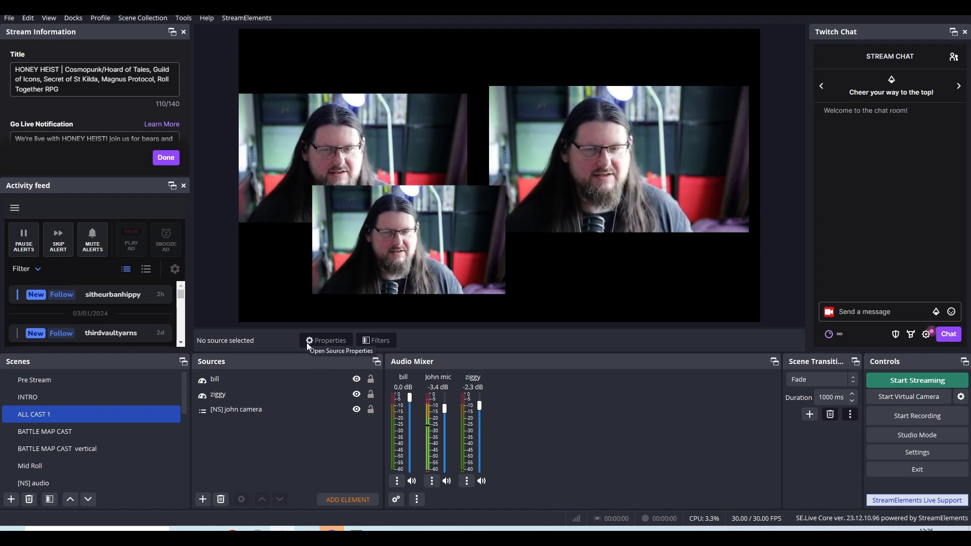
{"action": "left_click", "coordinate": [310, 394]}
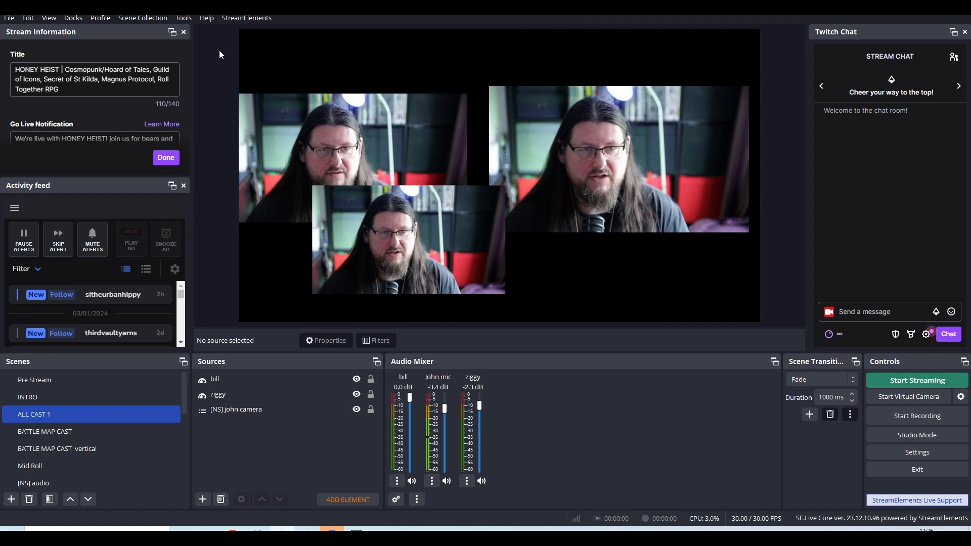
Check OBS's tools for the NDI Output settings and bring the NDI Launcher window over OBS.
{"action": "left_click", "coordinate": [194, 18]}
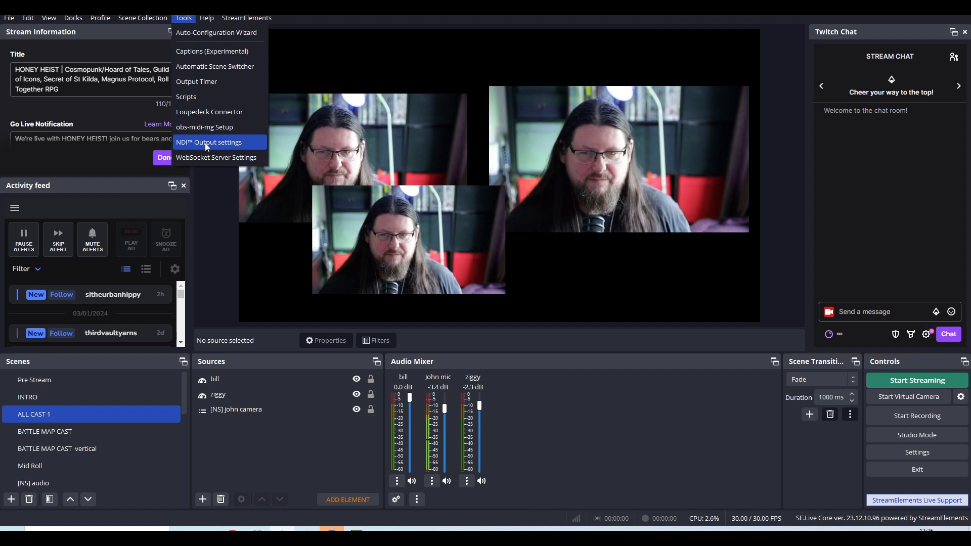
{"action": "left_click", "coordinate": [247, 14]}
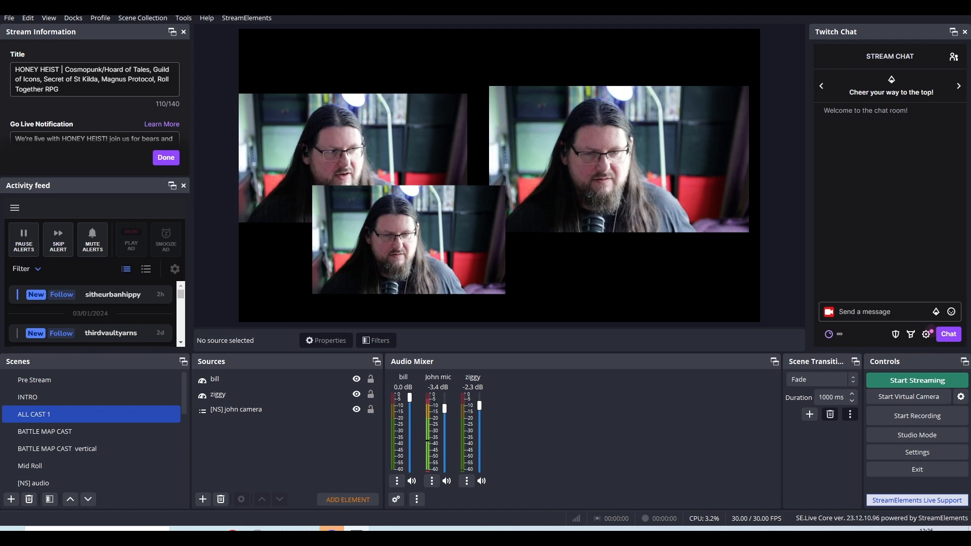
{"action": "left_click_drag", "start_coordinate": [0, 108], "coordinate": [535, 76]}
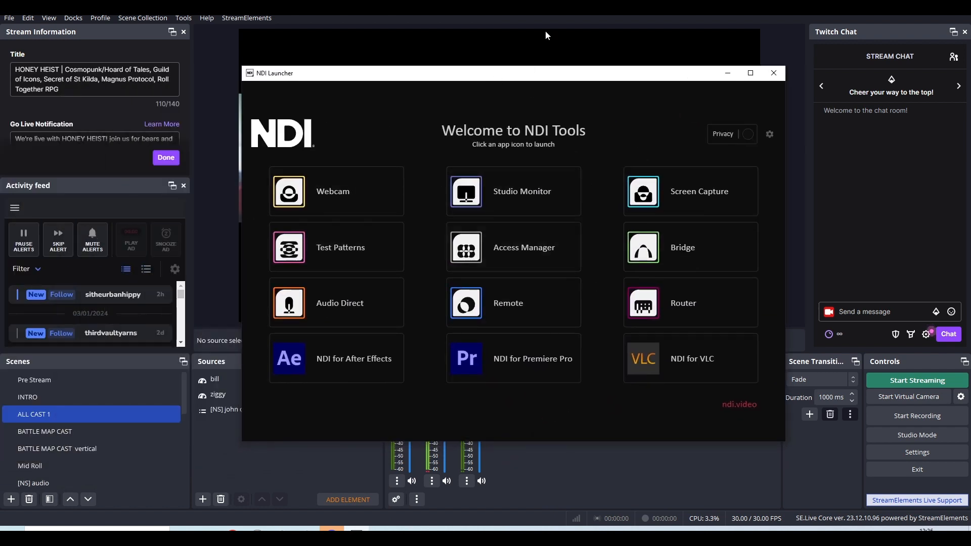
{"action": "left_click_drag", "start_coordinate": [516, 77], "coordinate": [637, 94]}
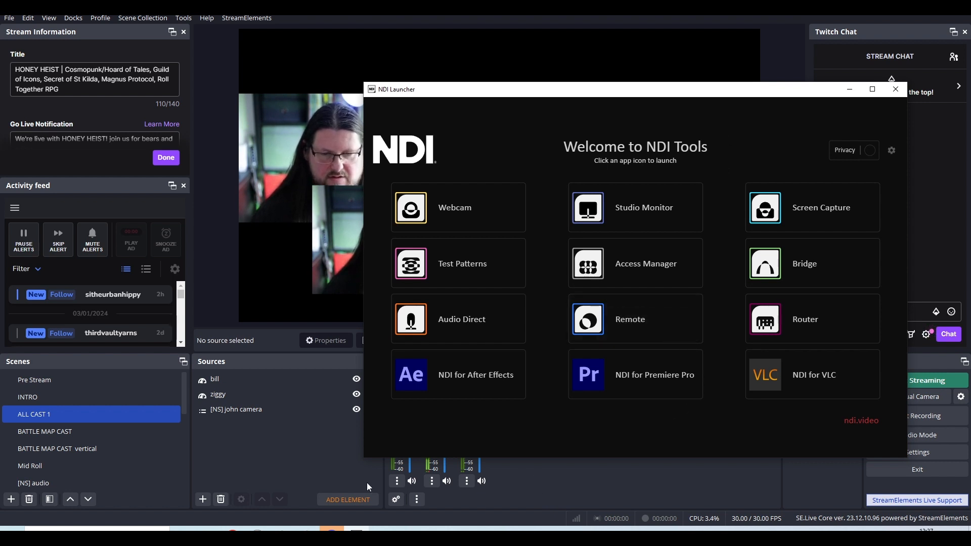
Switch to the web browser and search Google for "ndi in obs" in a new tab.
{"action": "left_click", "coordinate": [233, 535]}
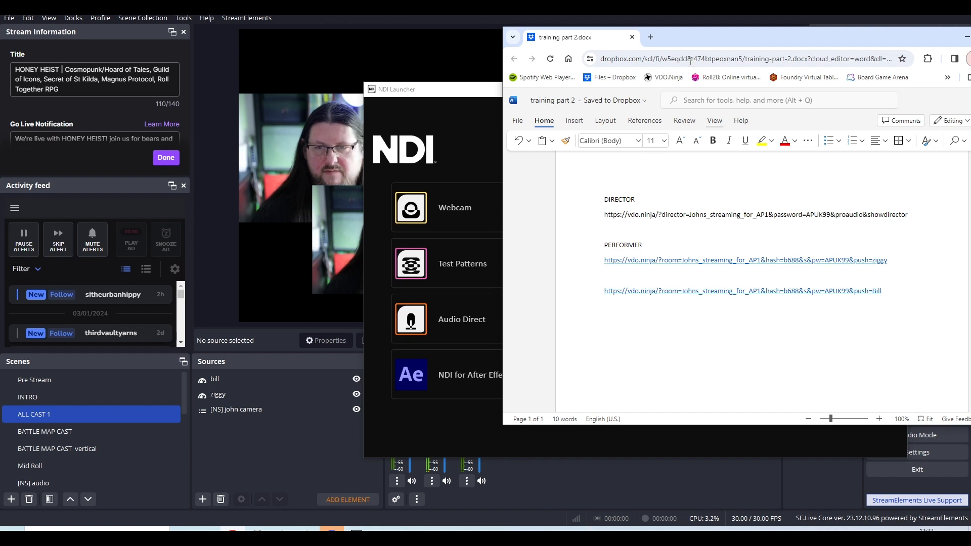
{"action": "left_click", "coordinate": [651, 37]}
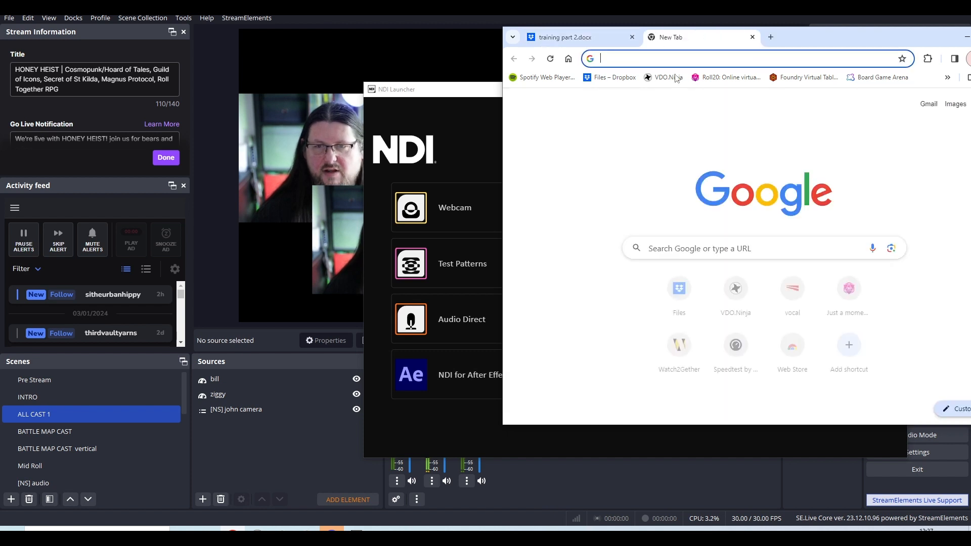
{"action": "left_click", "coordinate": [716, 246]}
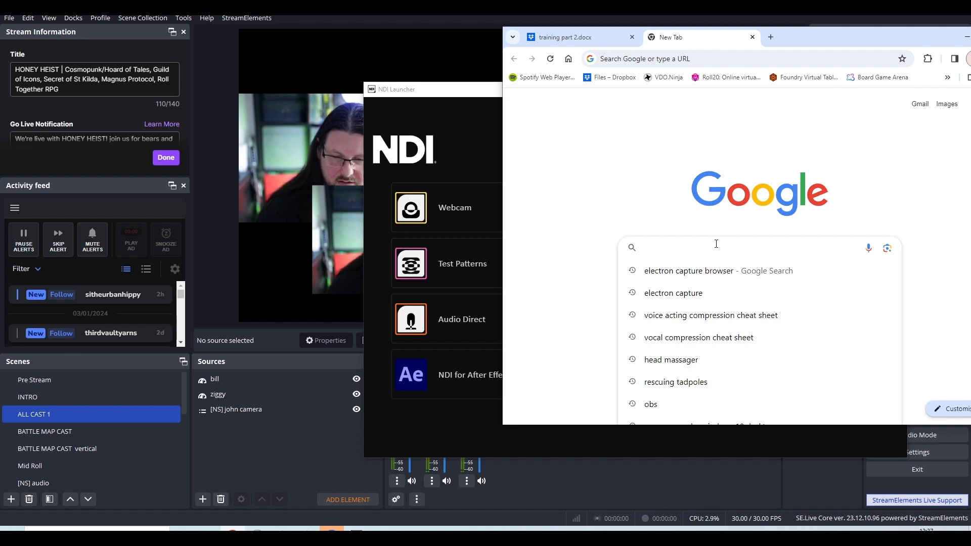
{"action": "type", "text": "ndi"}
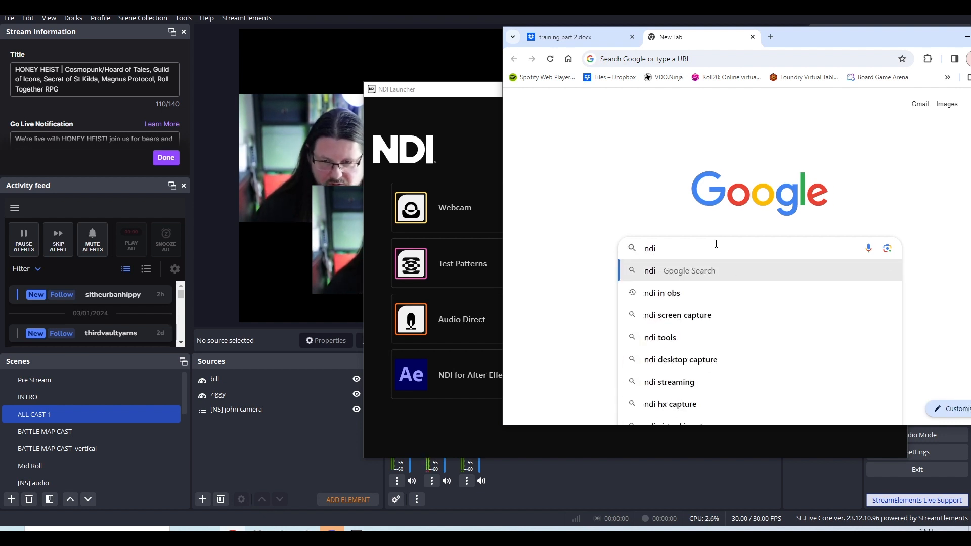
{"action": "key", "text": "Down"}
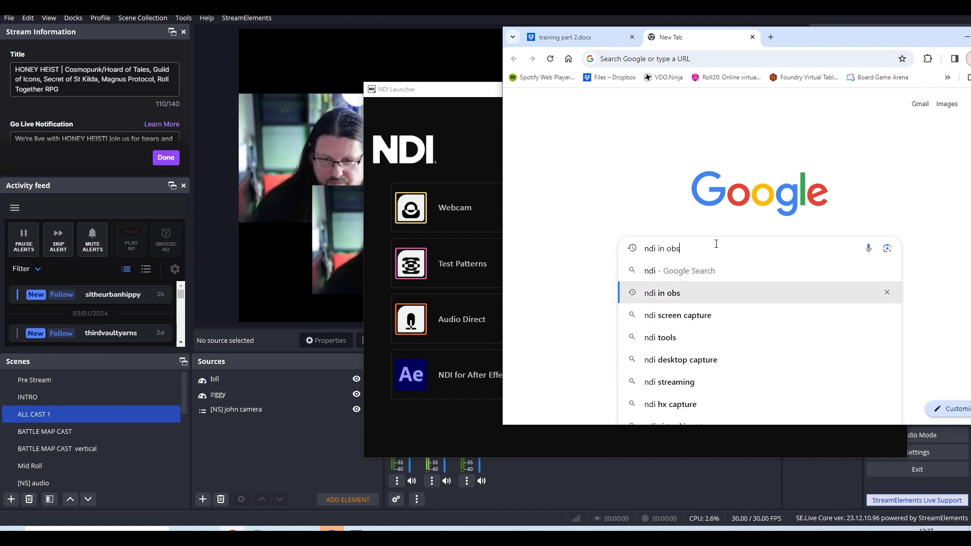
{"action": "key", "text": "Return"}
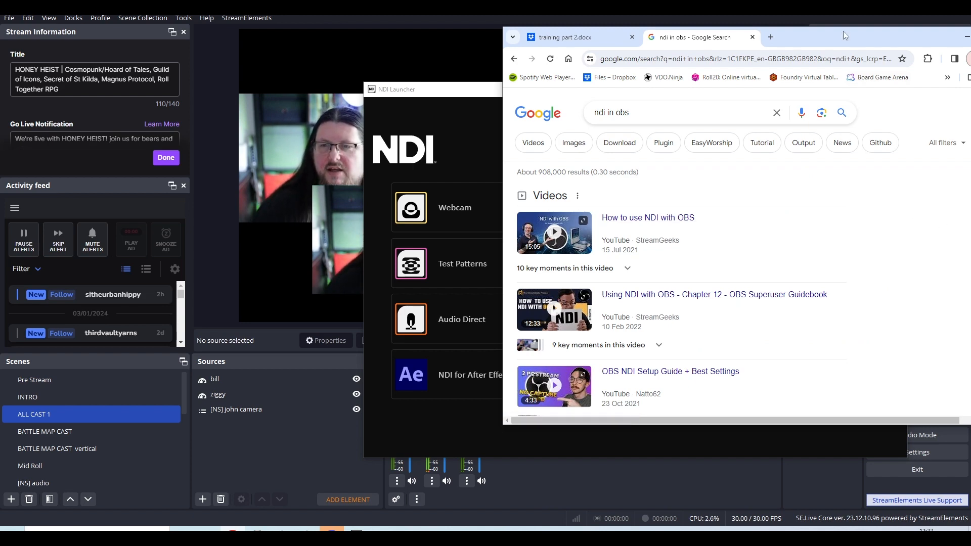
Open the obs-ndi NewTek NDI integration page from the search results in a widened browser window and accept the site's cookies.
{"action": "left_click_drag", "start_coordinate": [844, 35], "coordinate": [682, 26]}
{"action": "left_click_drag", "start_coordinate": [859, 141], "coordinate": [873, 235]}
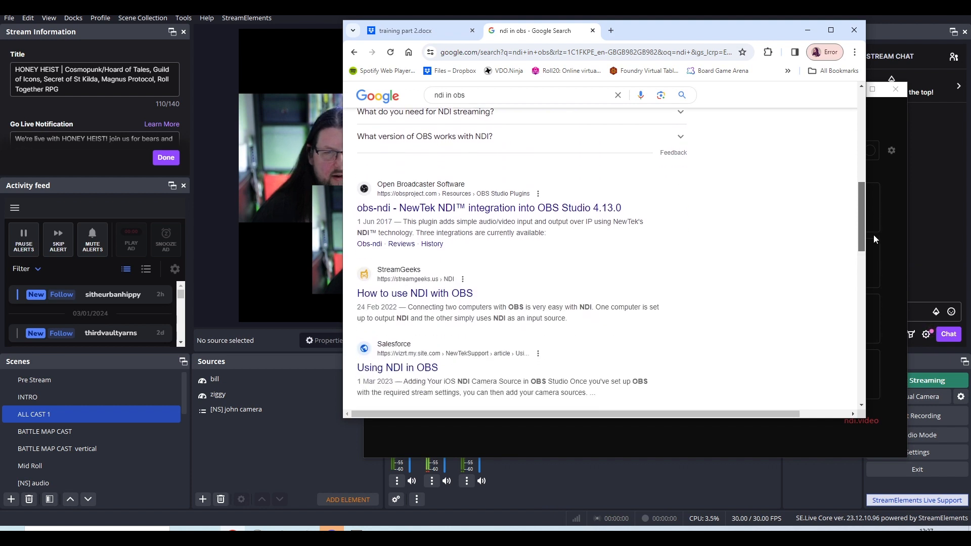
{"action": "left_click", "coordinate": [448, 211]}
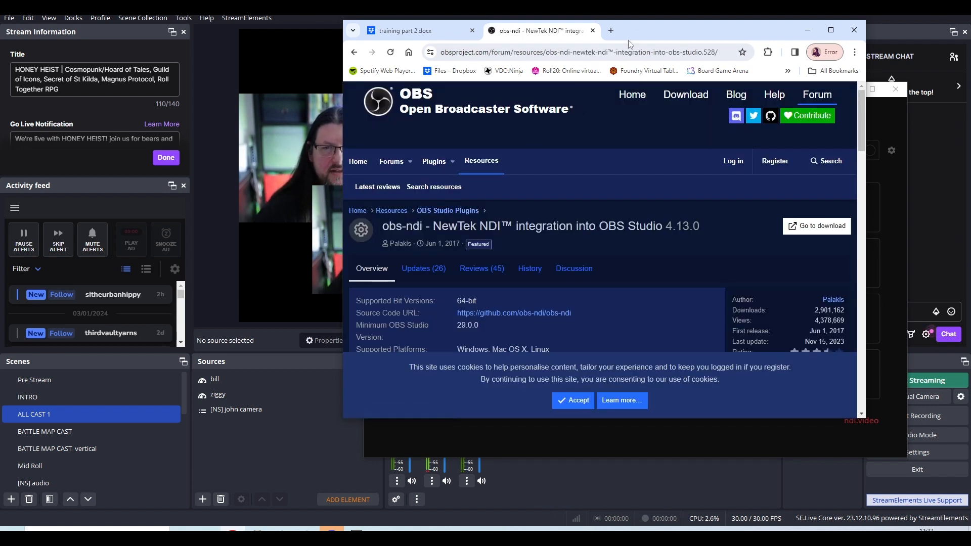
{"action": "left_click_drag", "start_coordinate": [638, 38], "coordinate": [363, 48]}
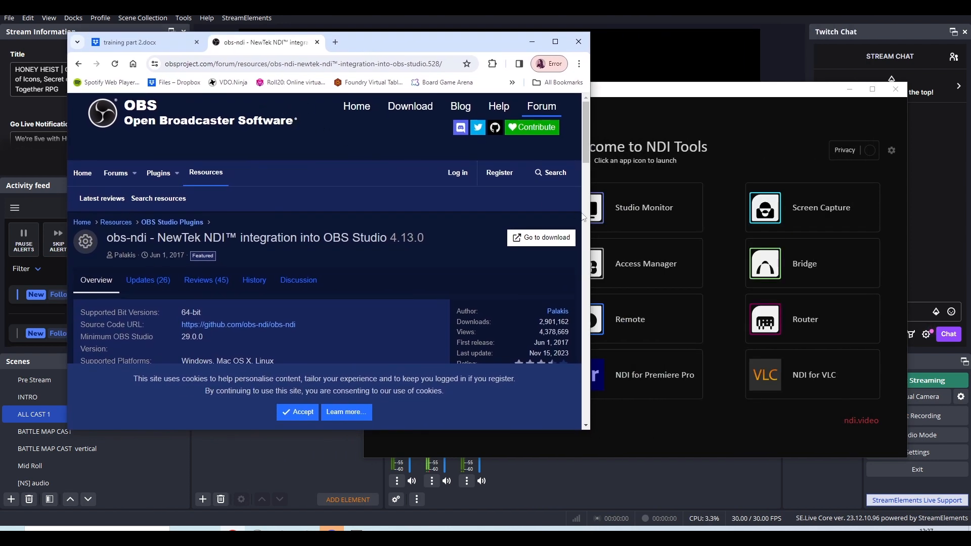
{"action": "left_click_drag", "start_coordinate": [590, 216], "coordinate": [874, 243]}
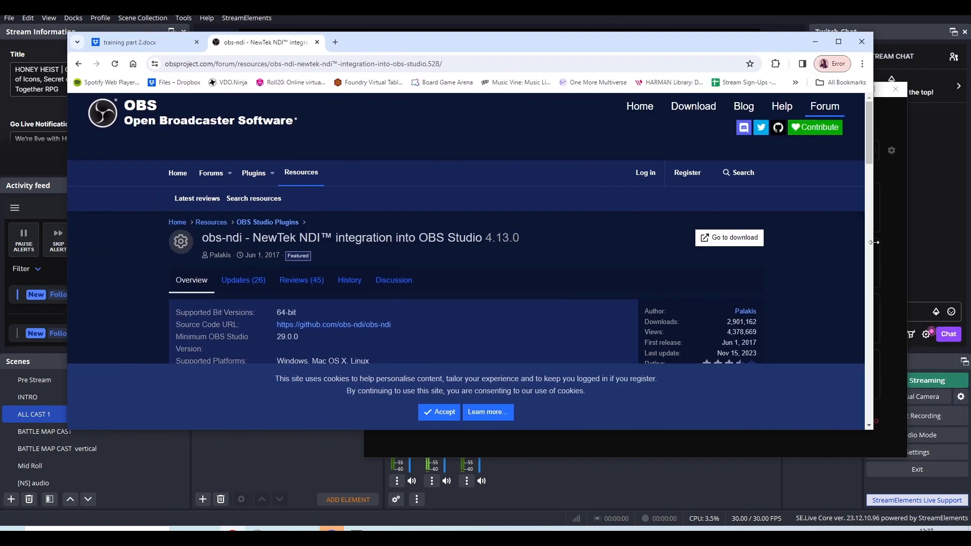
{"action": "left_click", "coordinate": [442, 412]}
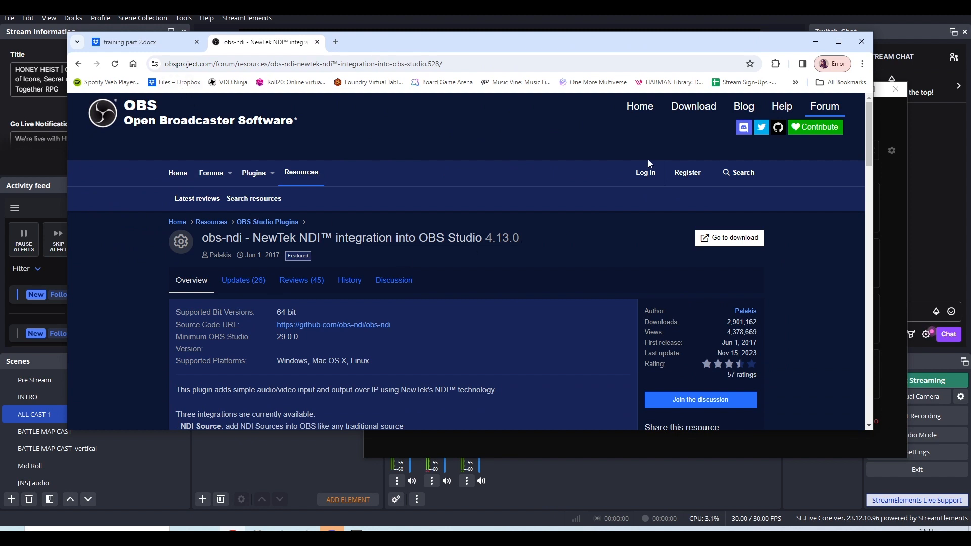
Read the NDI Source and NDI Output descriptions on the obs-ndi page and return to OBS.
{"action": "left_click_drag", "start_coordinate": [870, 147], "coordinate": [874, 168]}
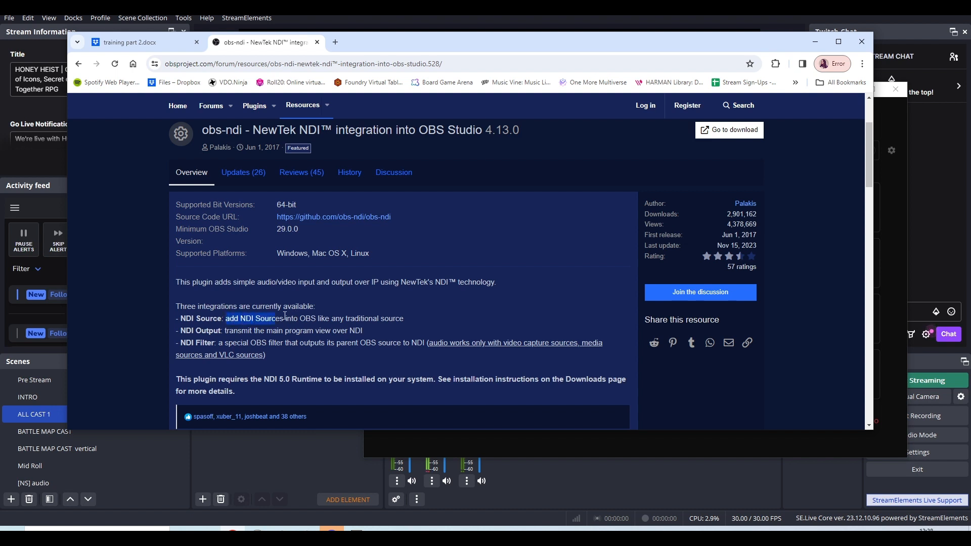
{"action": "left_click_drag", "start_coordinate": [285, 316], "coordinate": [397, 329]}
{"action": "left_click", "coordinate": [329, 333]}
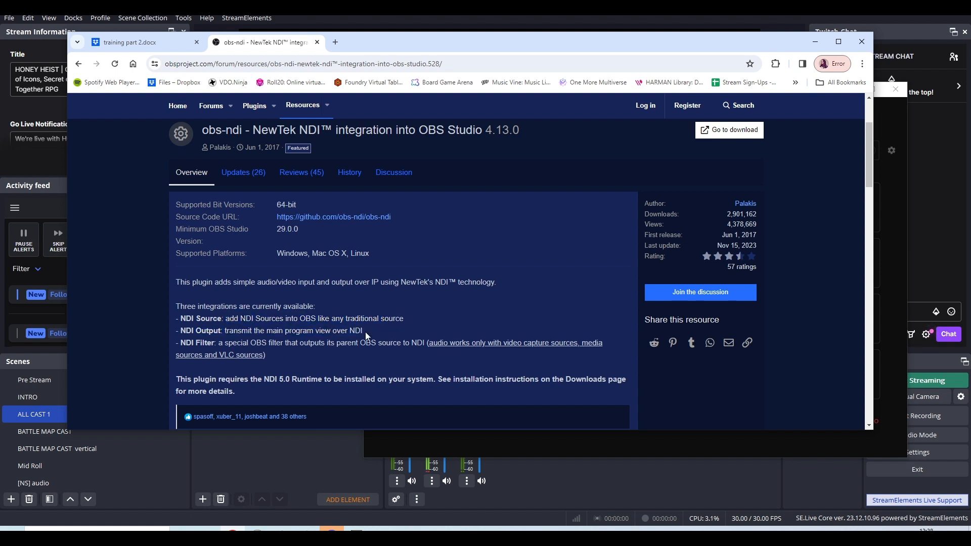
{"action": "left_click_drag", "start_coordinate": [193, 332], "coordinate": [176, 325]}
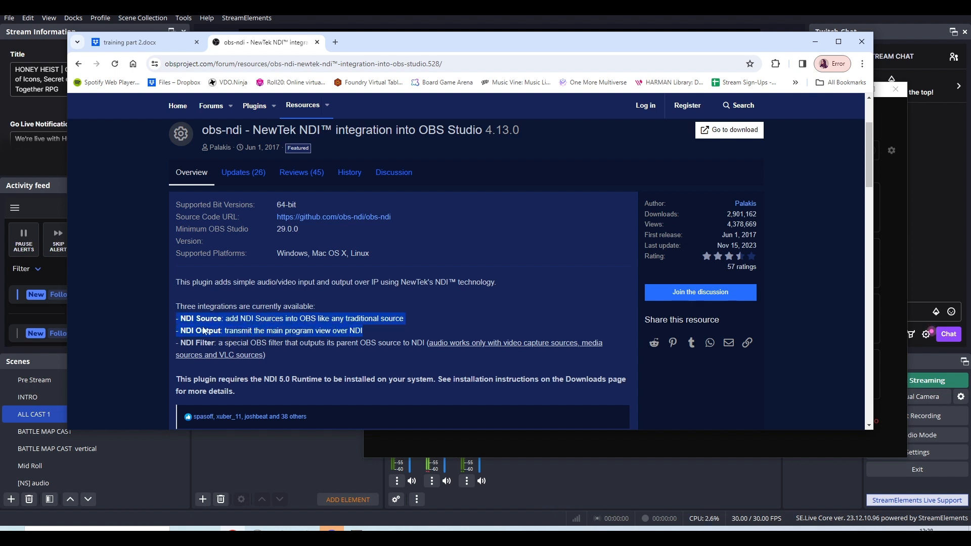
{"action": "left_click", "coordinate": [261, 328]}
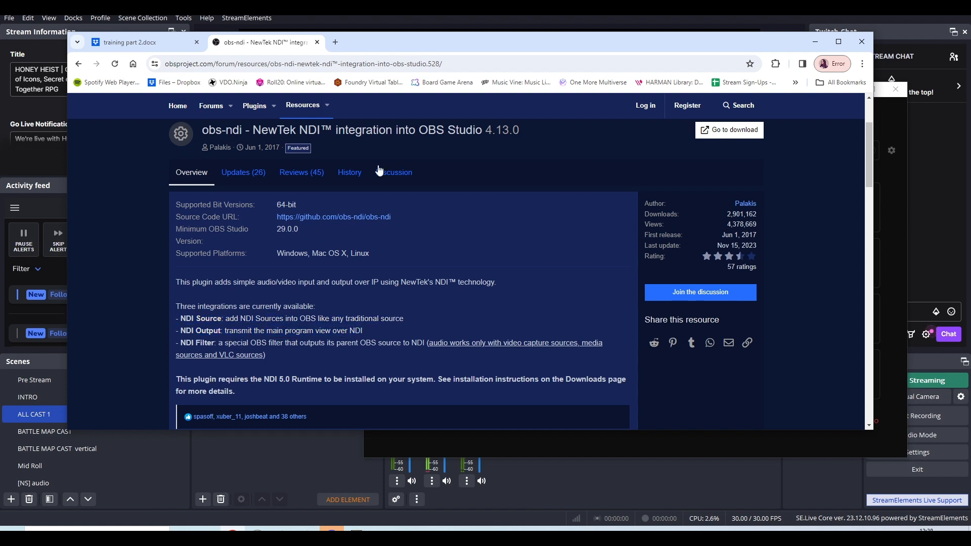
{"action": "left_click", "coordinate": [466, 19]}
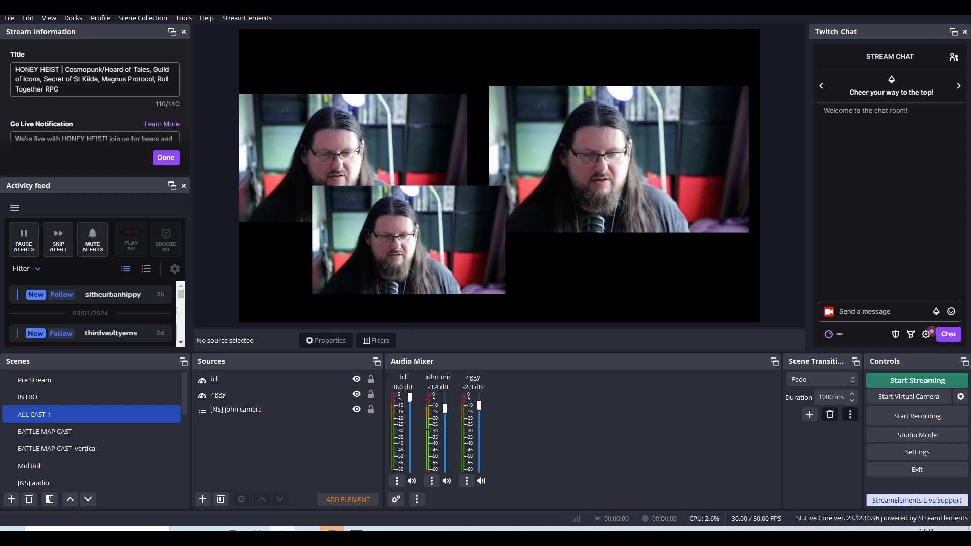
Switch to the VDO.Ninja room window and examine the available video sources in its settings.
{"action": "left_click", "coordinate": [283, 505]}
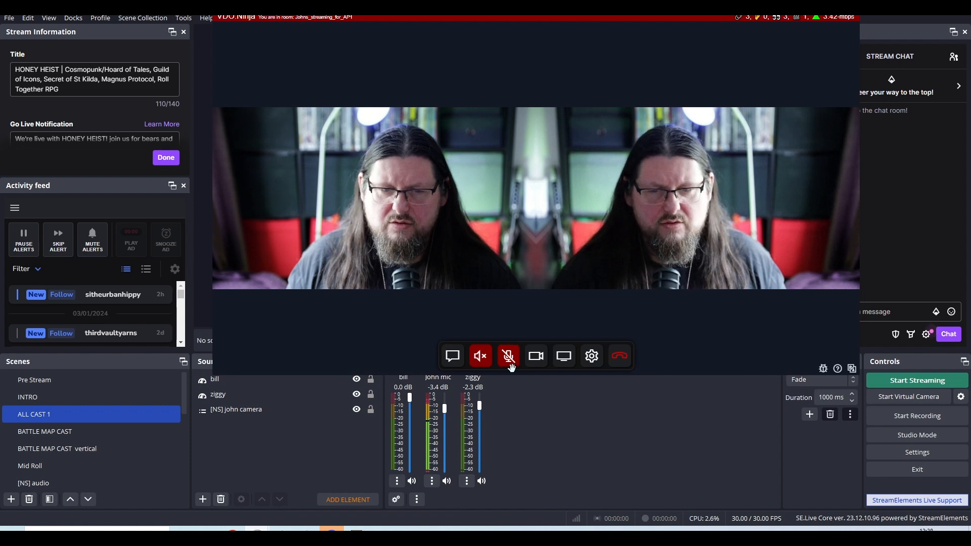
{"action": "left_click", "coordinate": [596, 360]}
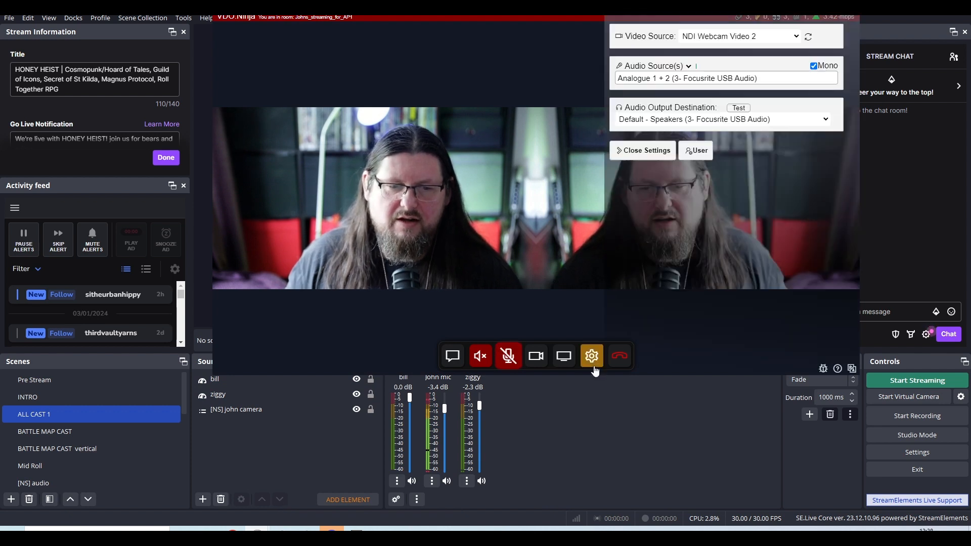
{"action": "left_click", "coordinate": [713, 38]}
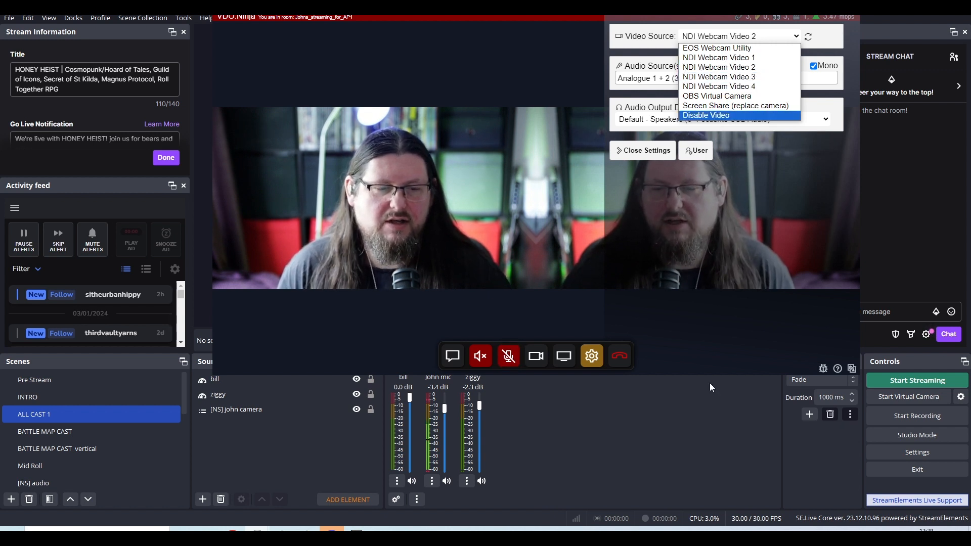
Open NDI Webcam and examine the NDI source, video resolution and audio options for Video 1.
{"action": "left_click", "coordinate": [836, 535]}
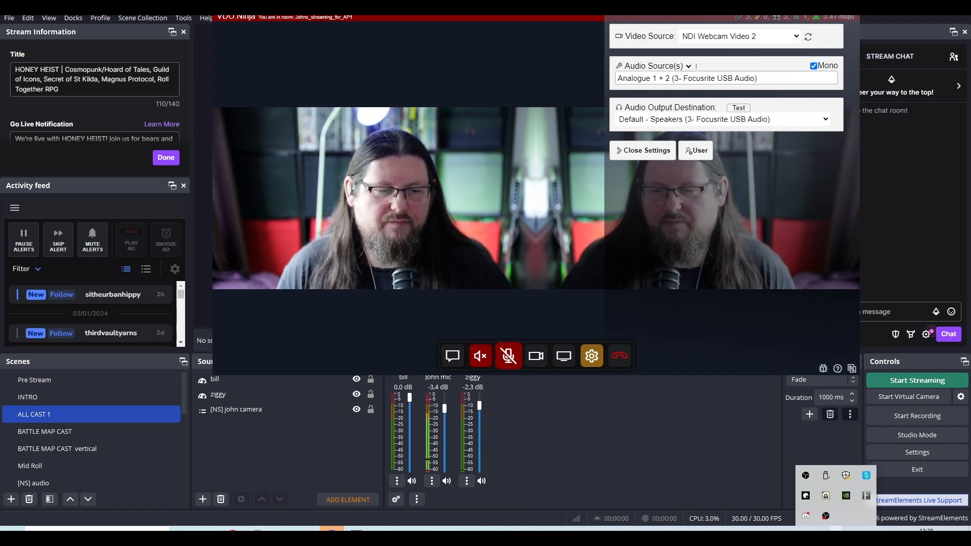
{"action": "left_click", "coordinate": [826, 498]}
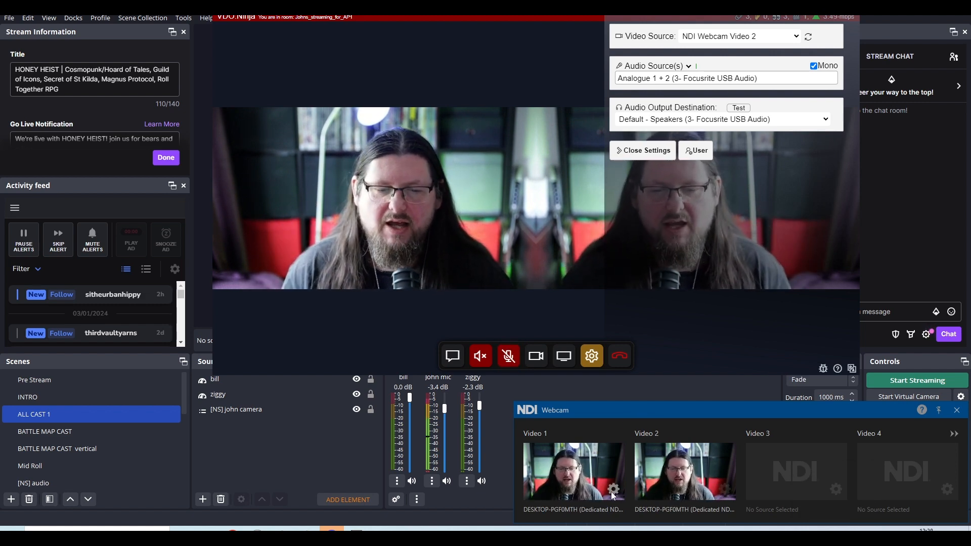
{"action": "left_click", "coordinate": [612, 491]}
{"action": "mouse_move", "coordinate": [636, 430]}
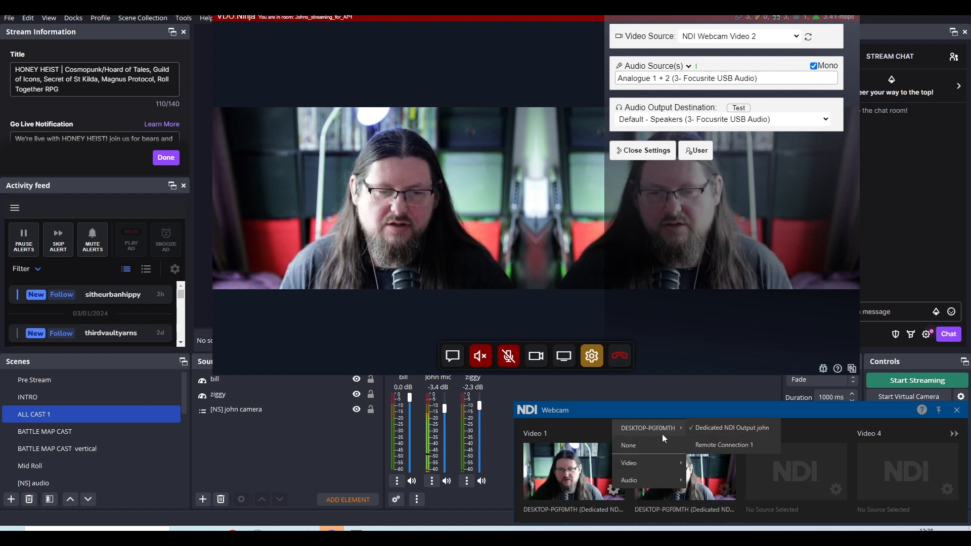
{"action": "mouse_move", "coordinate": [654, 461]}
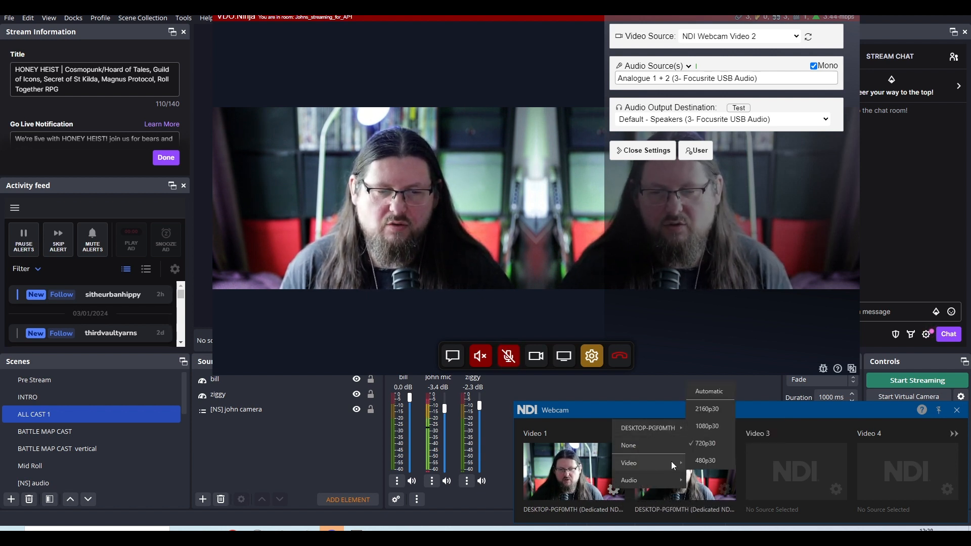
{"action": "mouse_move", "coordinate": [643, 480]}
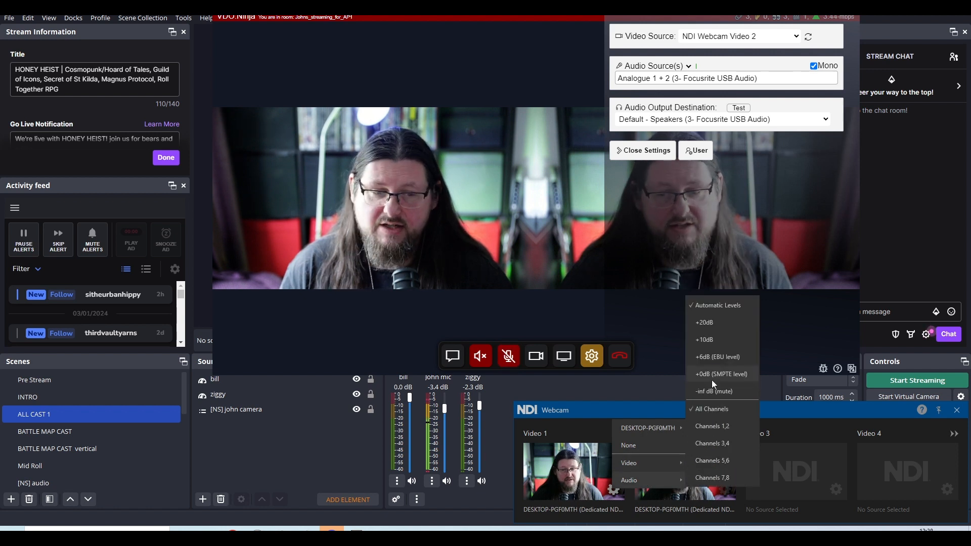
{"action": "left_click", "coordinate": [601, 411]}
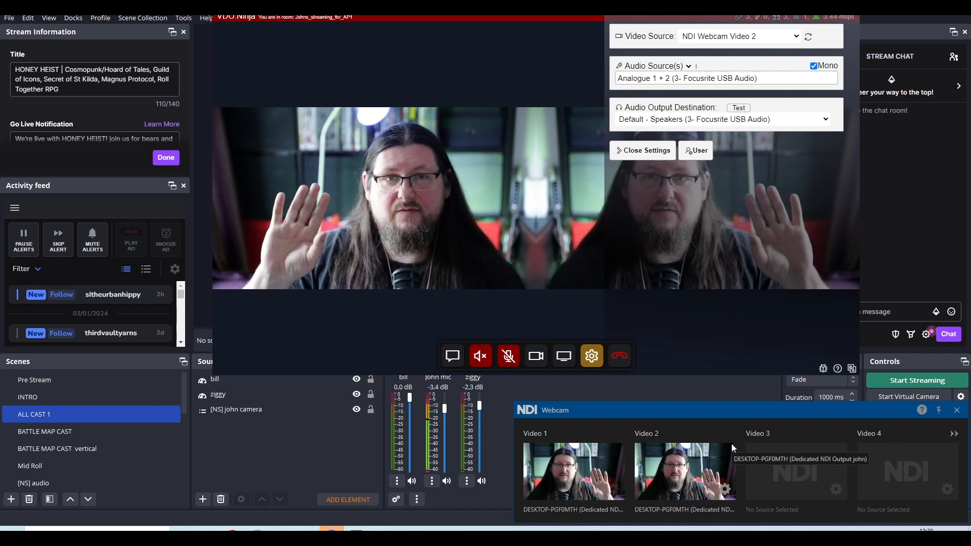
Return to VDO.Ninja from NDI Webcam and review the NDI Webcam entries among the video source choices.
{"action": "left_click", "coordinate": [565, 325]}
{"action": "left_click", "coordinate": [593, 356]}
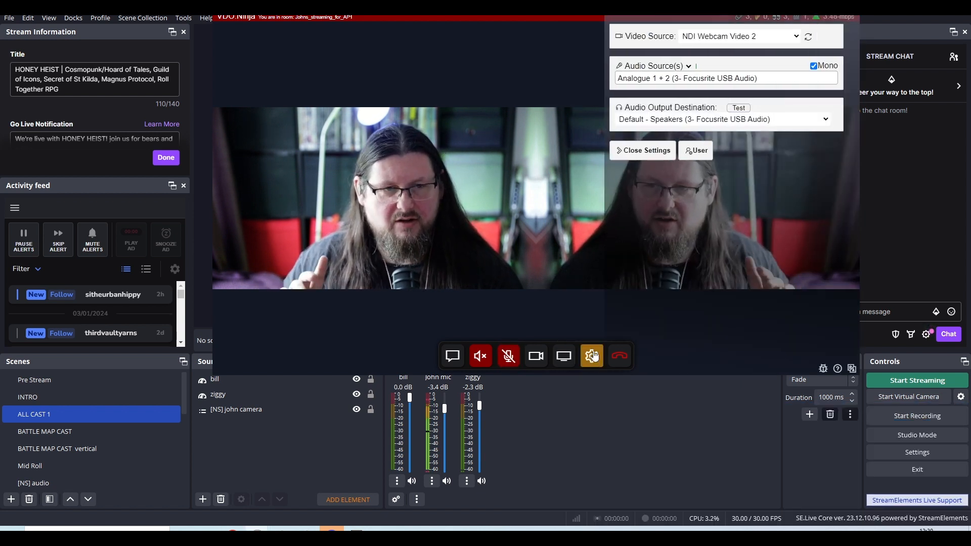
{"action": "left_click", "coordinate": [748, 37]}
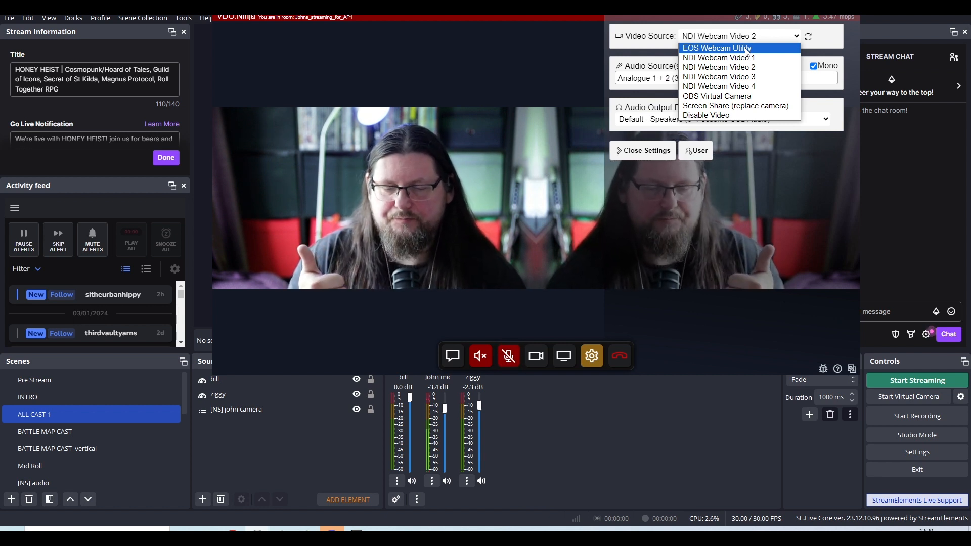
Return to OBS, start the virtual camera and keep its output type as Program (Default).
{"action": "left_click", "coordinate": [630, 436]}
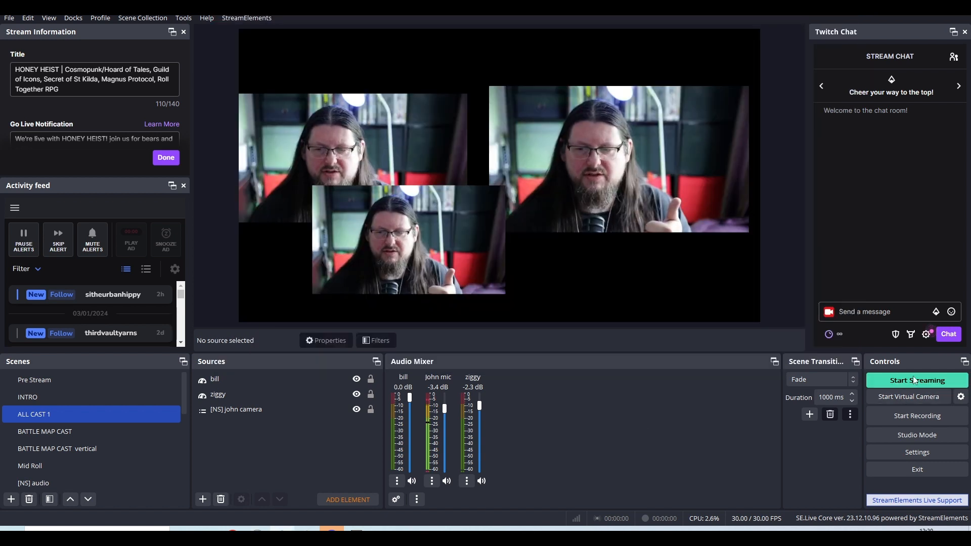
{"action": "left_click", "coordinate": [914, 399]}
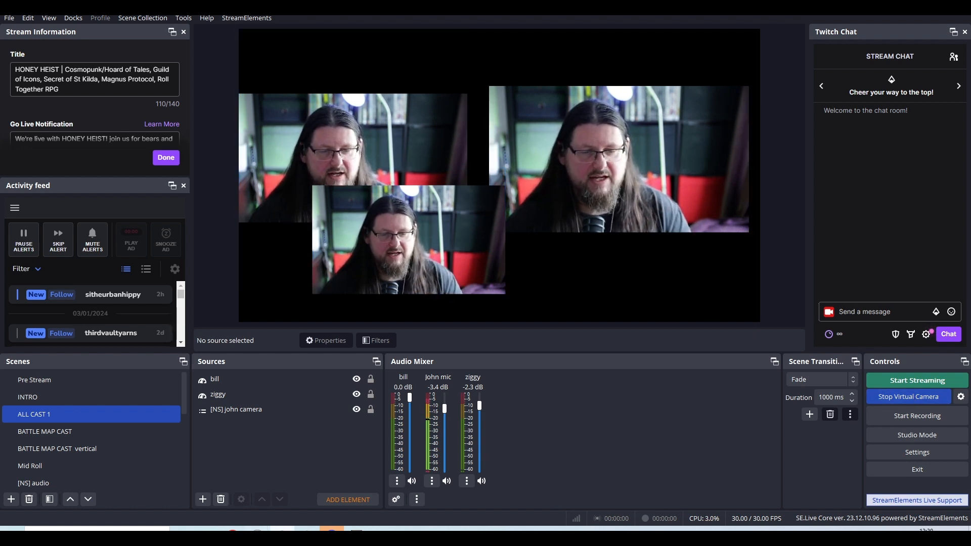
{"action": "mouse_move", "coordinate": [257, 529]}
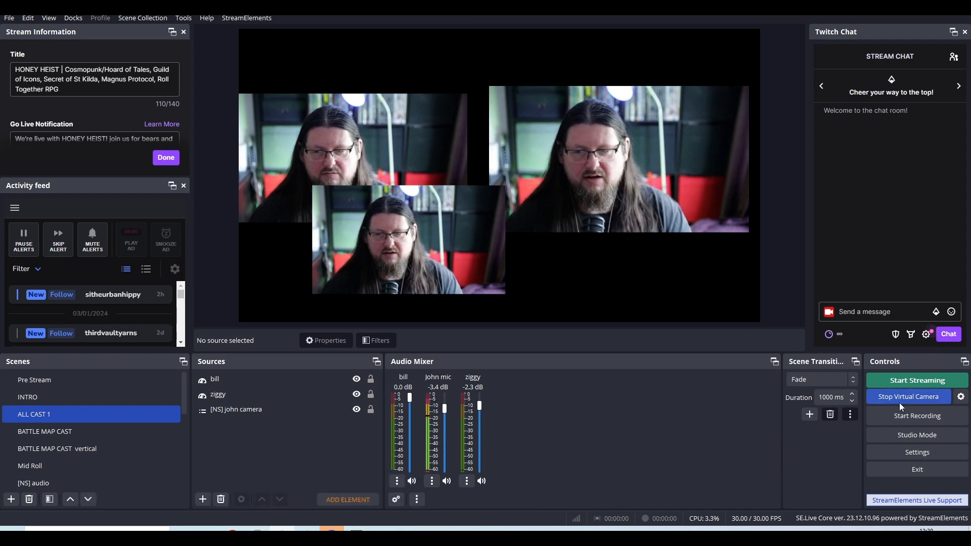
{"action": "left_click", "coordinate": [963, 398]}
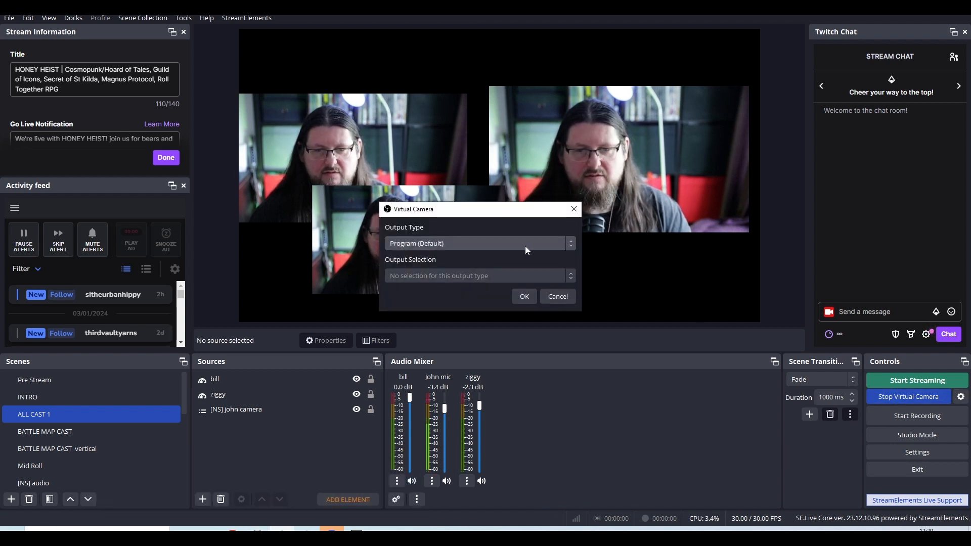
{"action": "left_click", "coordinate": [524, 297]}
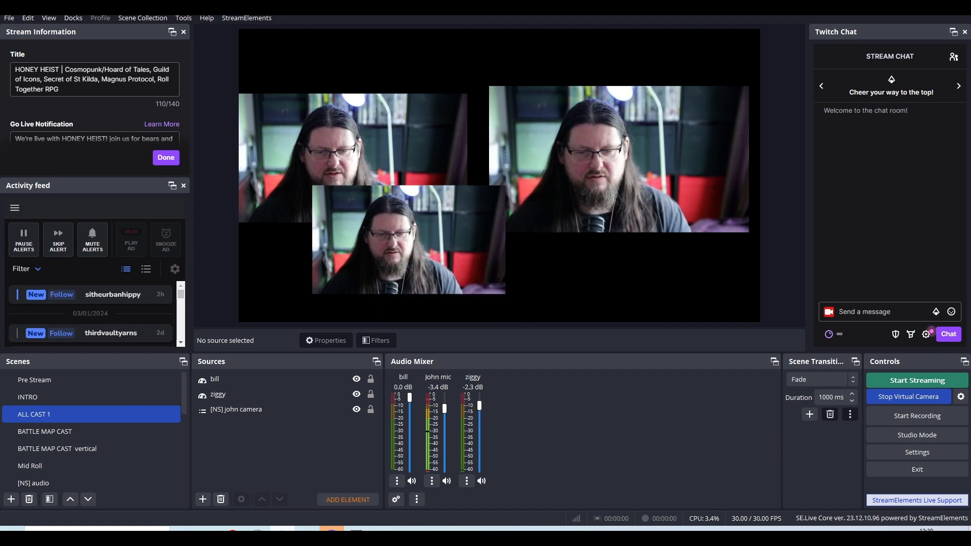
Switch to the VDO.Ninja control center, enable the director's microphone and video, and mute that microphone.
{"action": "mouse_move", "coordinate": [257, 529]}
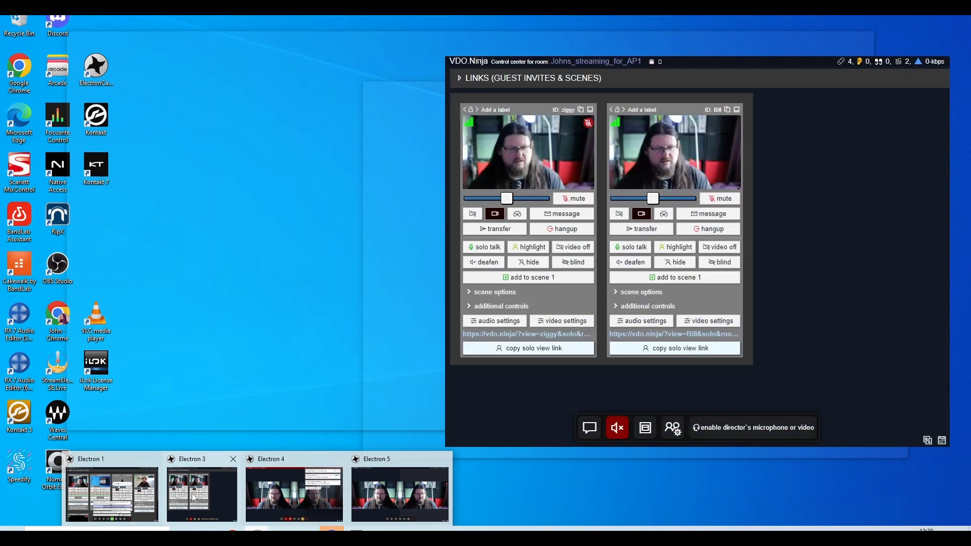
{"action": "left_click", "coordinate": [194, 497]}
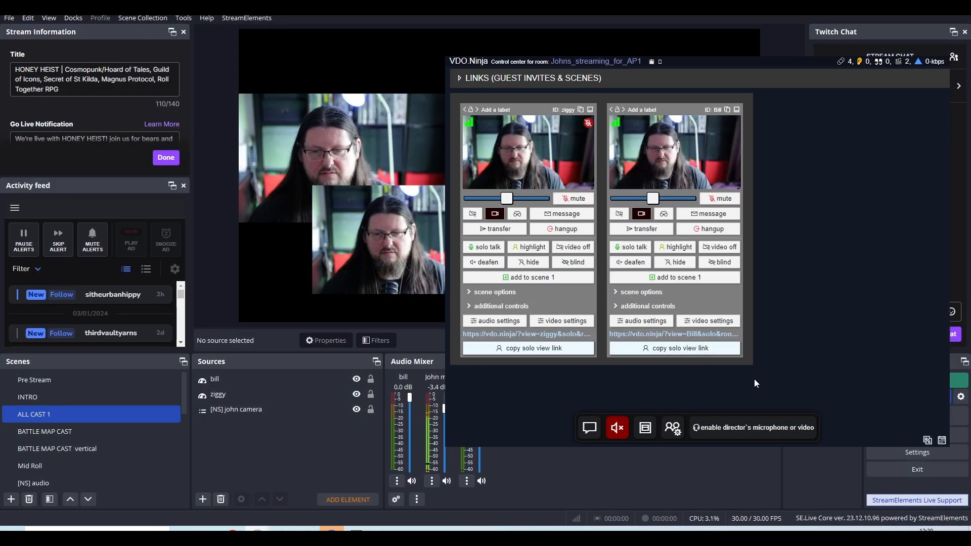
{"action": "left_click", "coordinate": [749, 437]}
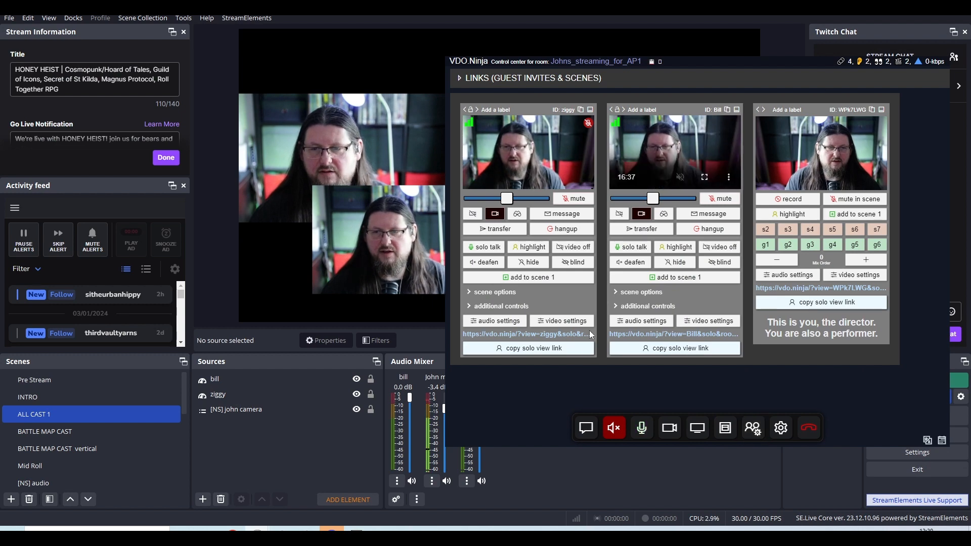
{"action": "left_click", "coordinate": [642, 426]}
{"action": "left_click_drag", "start_coordinate": [779, 67], "coordinate": [621, 91]}
Set the director's video source to OBS Virtual Camera and close the settings.
{"action": "left_click", "coordinate": [637, 427]}
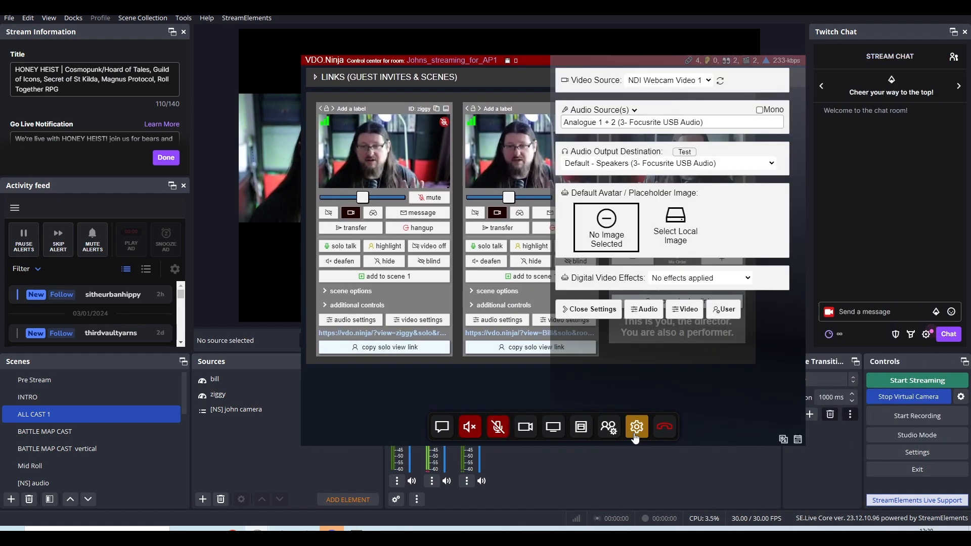
{"action": "left_click", "coordinate": [692, 119]}
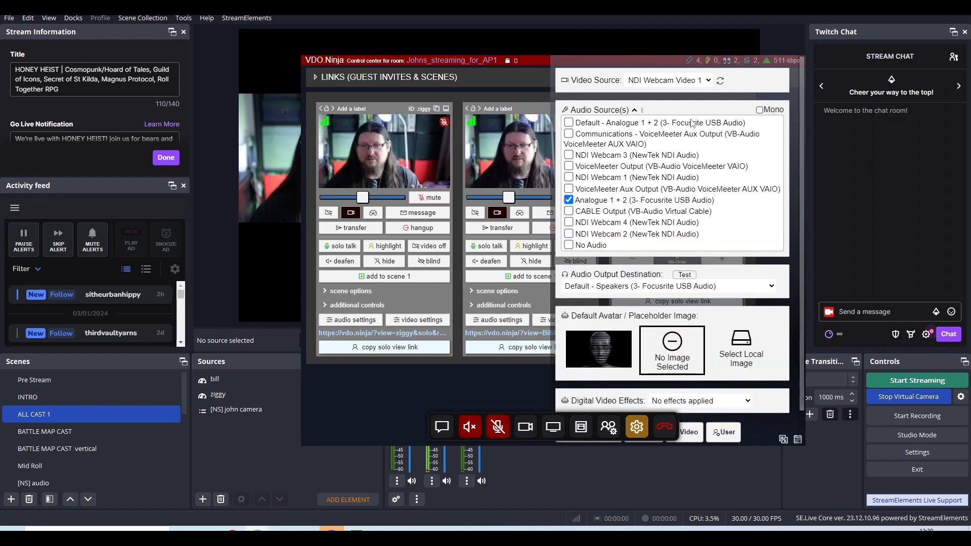
{"action": "left_click", "coordinate": [689, 84]}
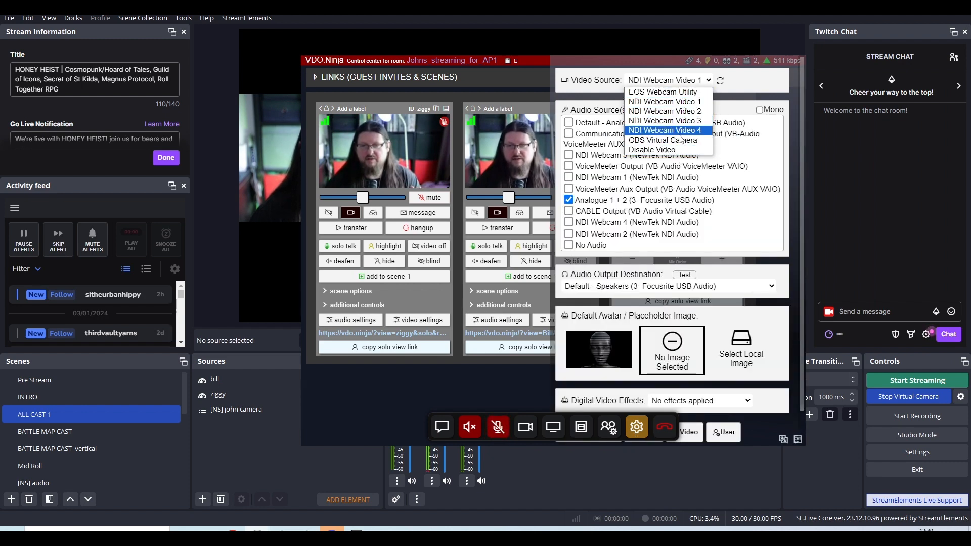
{"action": "left_click", "coordinate": [663, 140]}
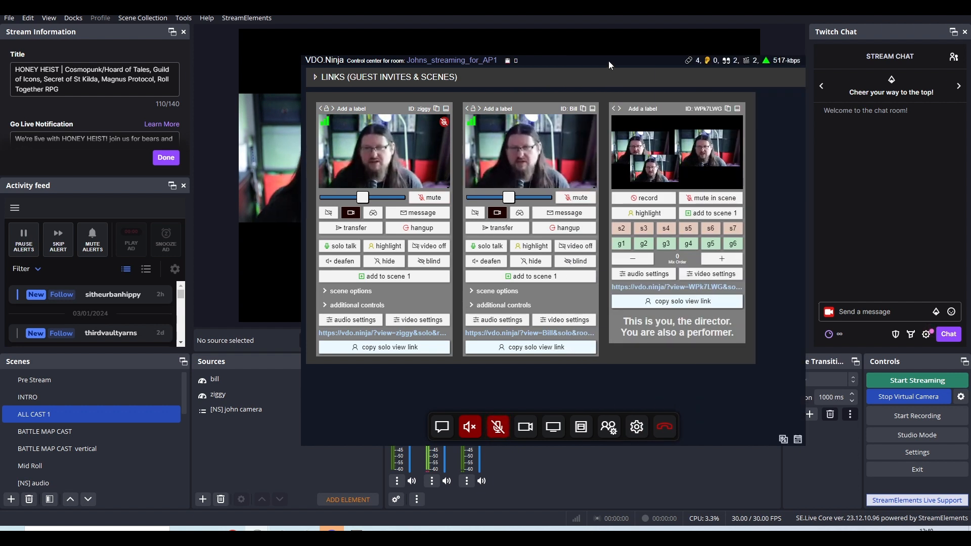
Move the control center window aside to compare the director's video preview with the OBS canvas.
{"action": "left_click_drag", "start_coordinate": [609, 61], "coordinate": [466, 65]}
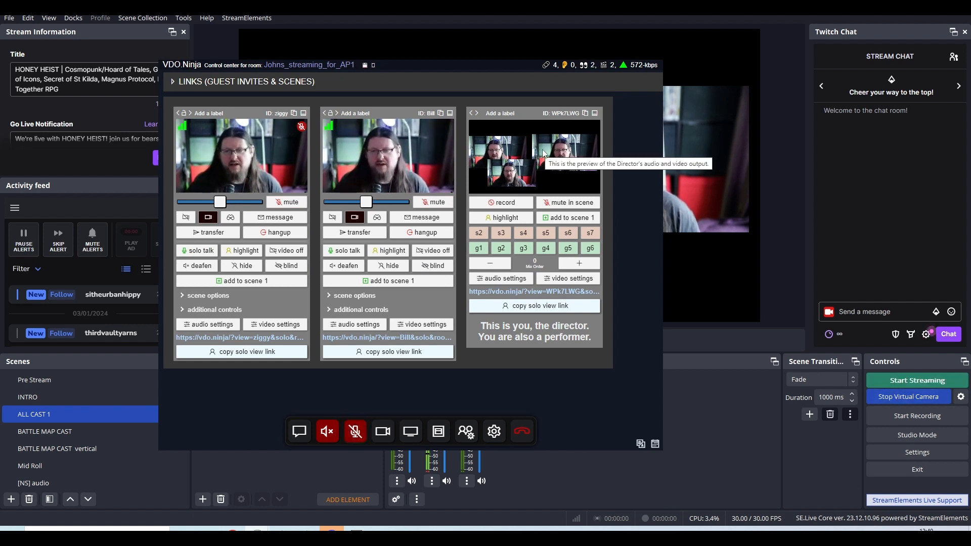
{"action": "left_click_drag", "start_coordinate": [485, 66], "coordinate": [325, 183]}
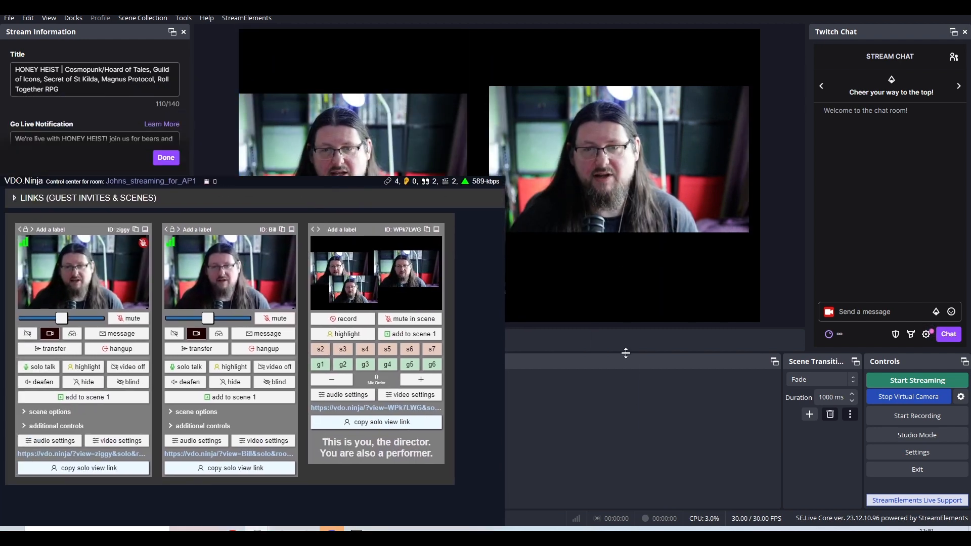
{"action": "left_click_drag", "start_coordinate": [298, 185], "coordinate": [356, 178]}
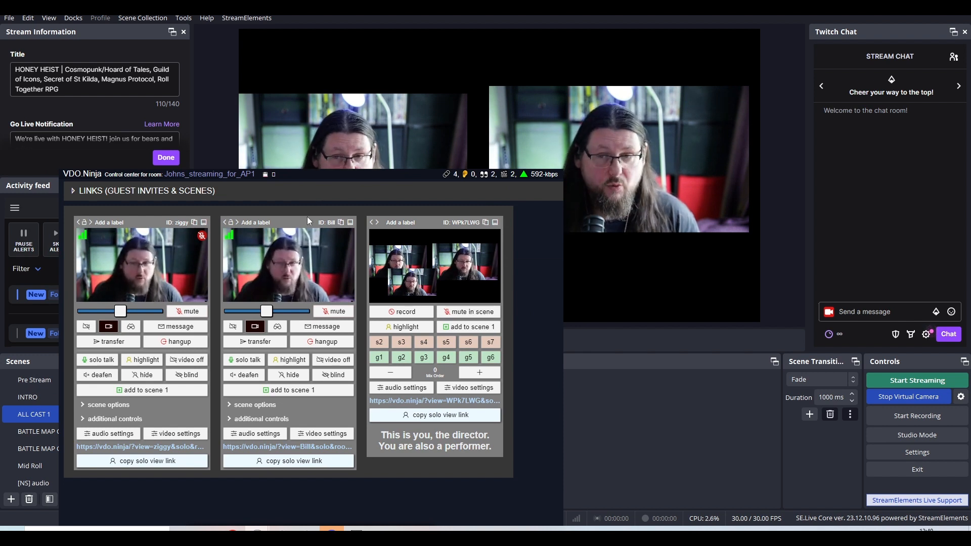
{"action": "mouse_move", "coordinate": [298, 247]}
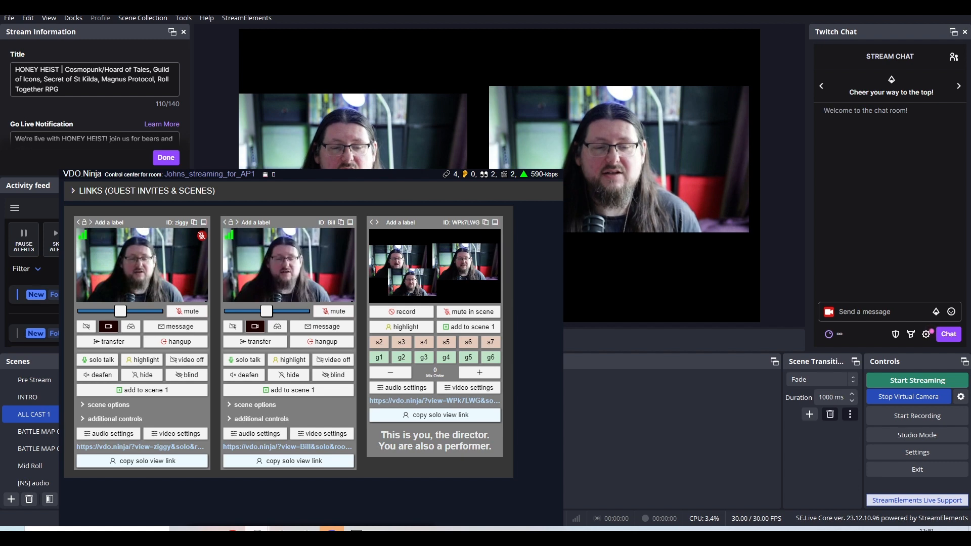
Switch to the VDO.Ninja guest room window and try EOS Webcam Utility as its video source.
{"action": "mouse_move", "coordinate": [257, 532]}
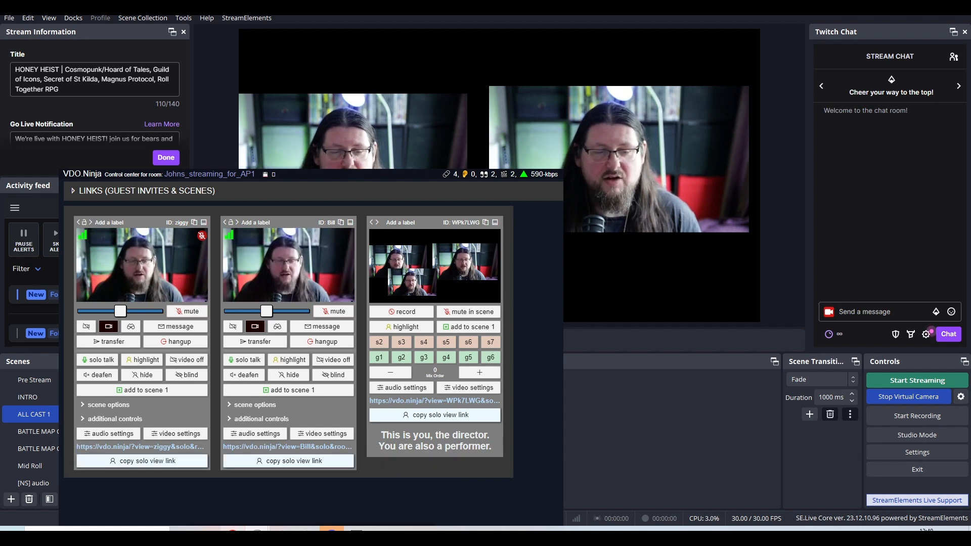
{"action": "left_click", "coordinate": [295, 490]}
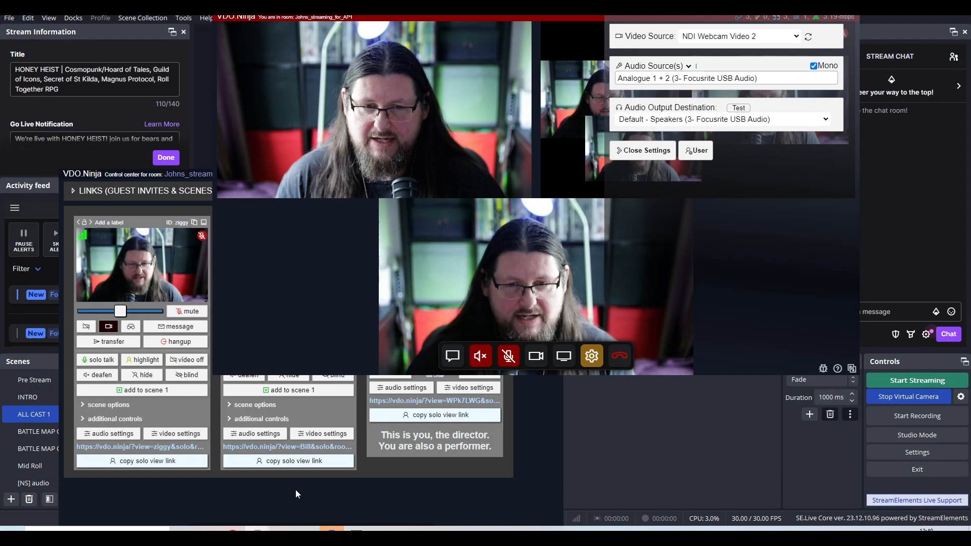
{"action": "left_click", "coordinate": [738, 36]}
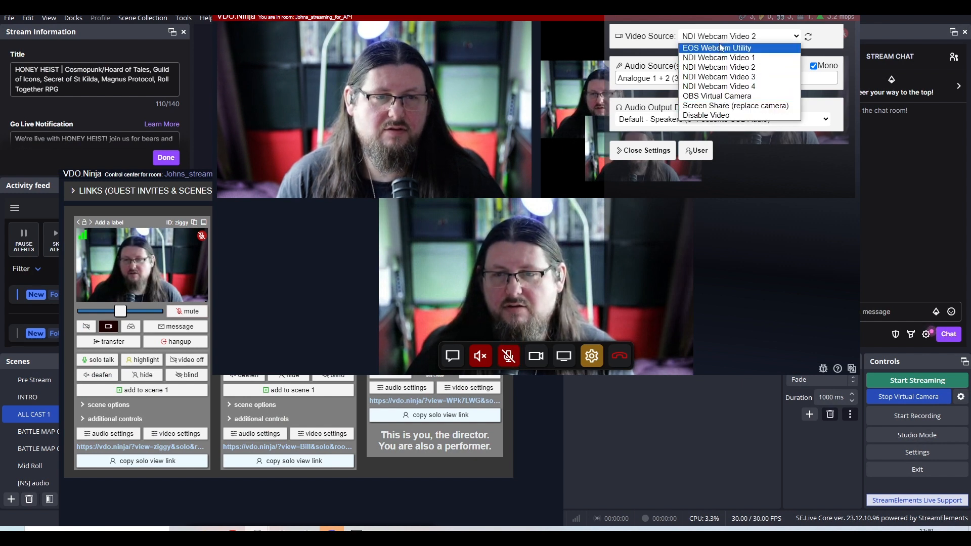
{"action": "left_click", "coordinate": [717, 48]}
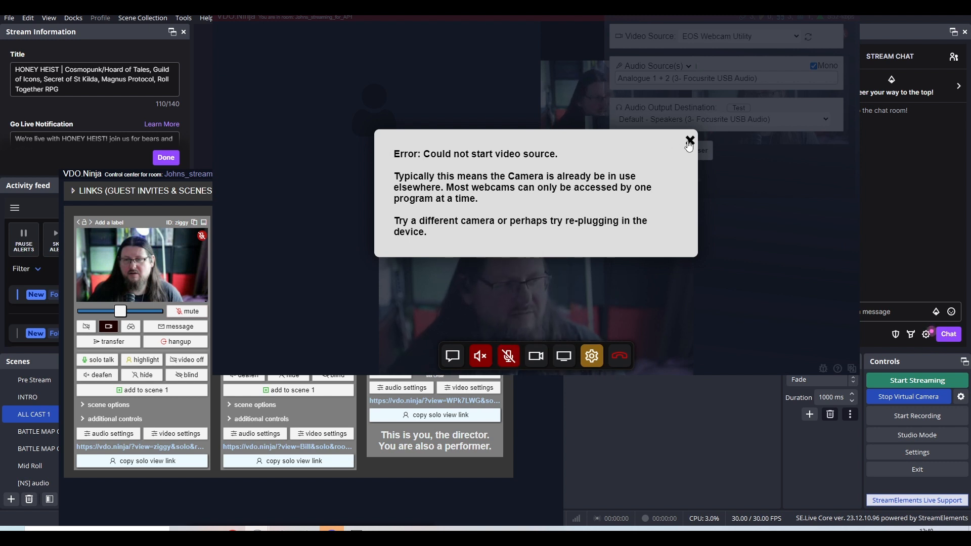
{"action": "left_click", "coordinate": [690, 142]}
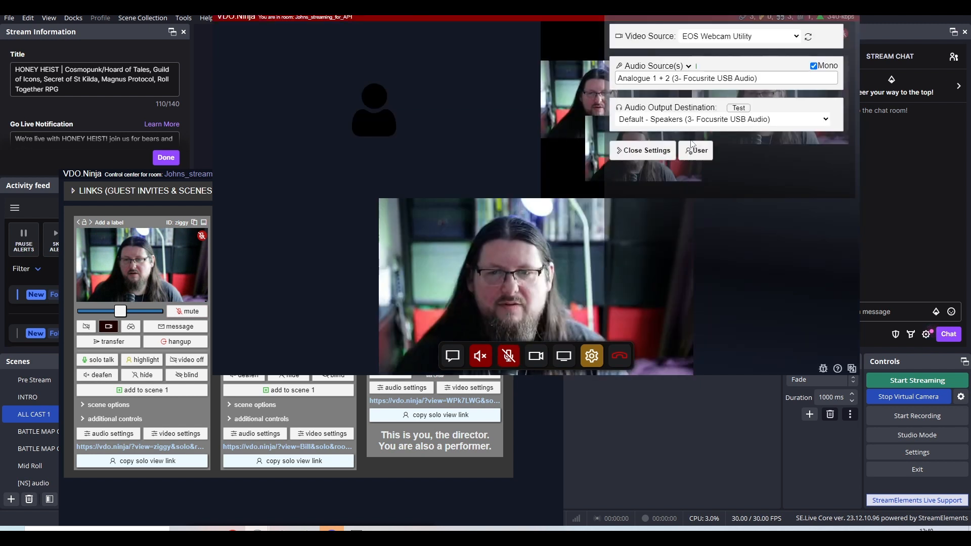
Set the guest room window's video source to NDI Webcam Video 1 and bring the control center forward.
{"action": "left_click", "coordinate": [736, 37]}
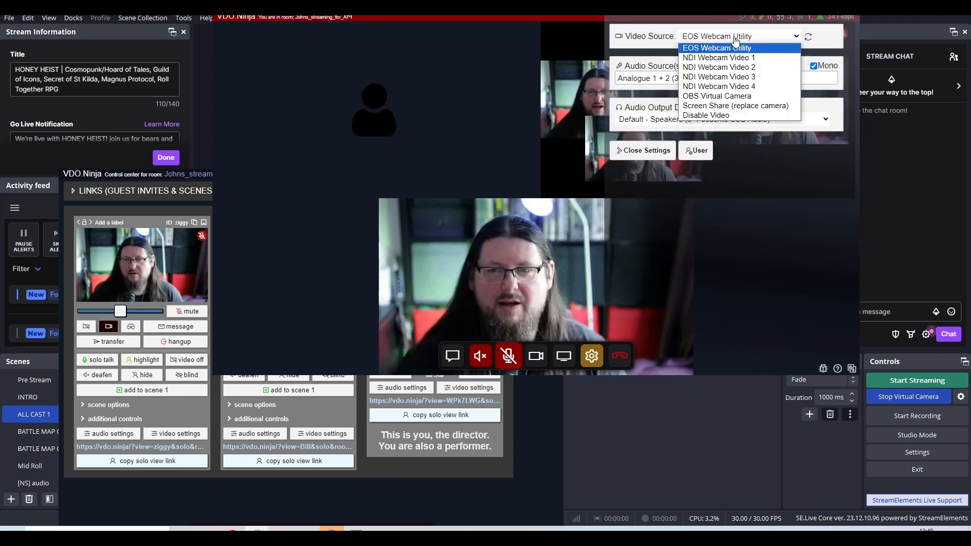
{"action": "left_click", "coordinate": [734, 57]}
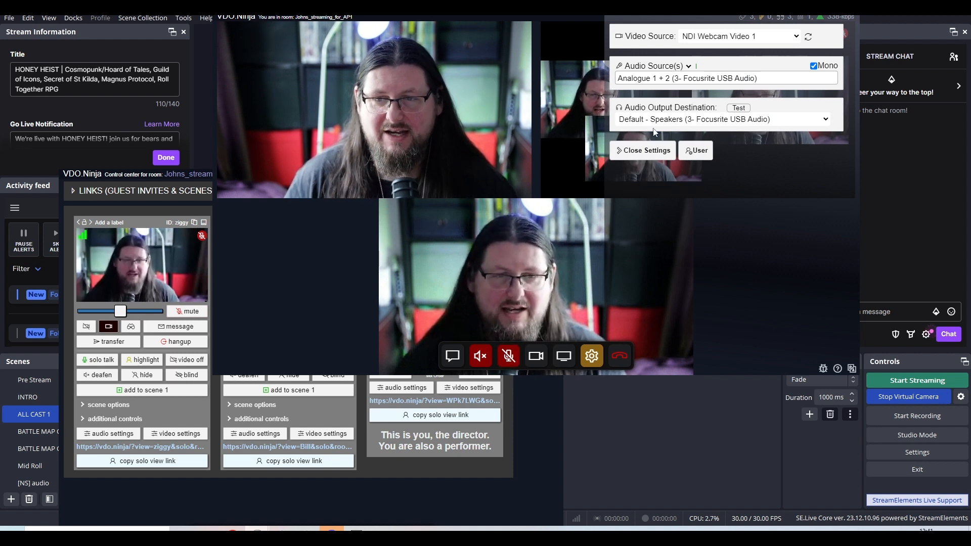
{"action": "left_click", "coordinate": [200, 177]}
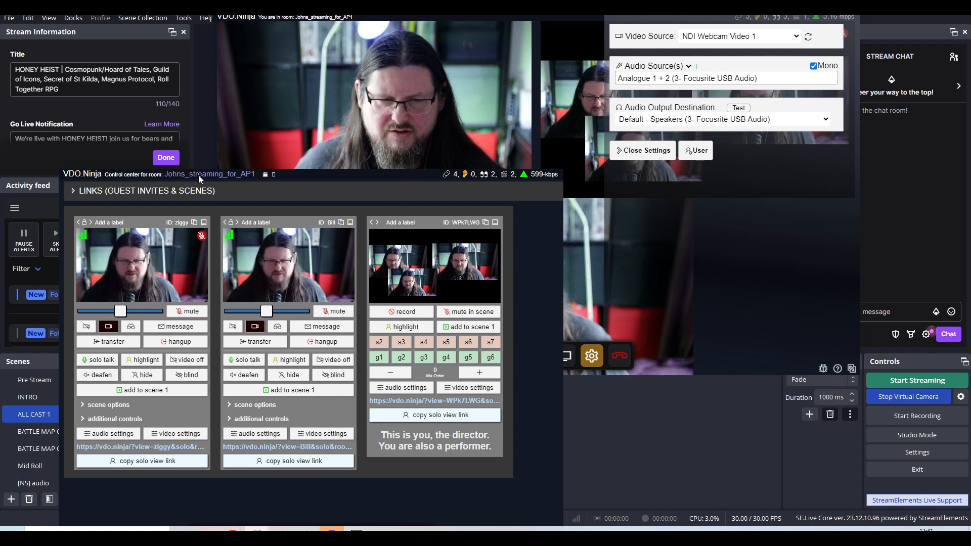
Review the audio source choices in the guest room settings, then check the Video 1 options in NDI Webcam and return to OBS.
{"action": "left_click", "coordinate": [768, 79]}
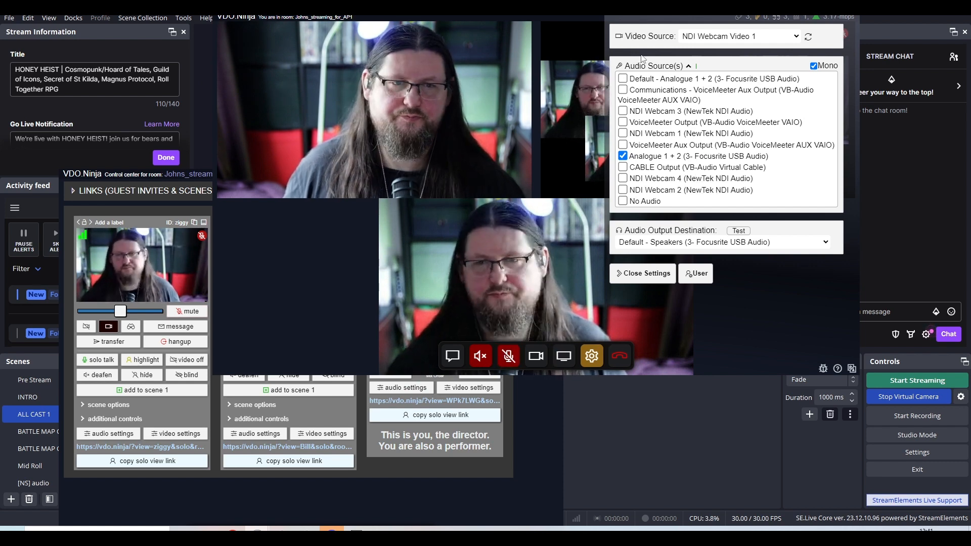
{"action": "left_click", "coordinate": [583, 7]}
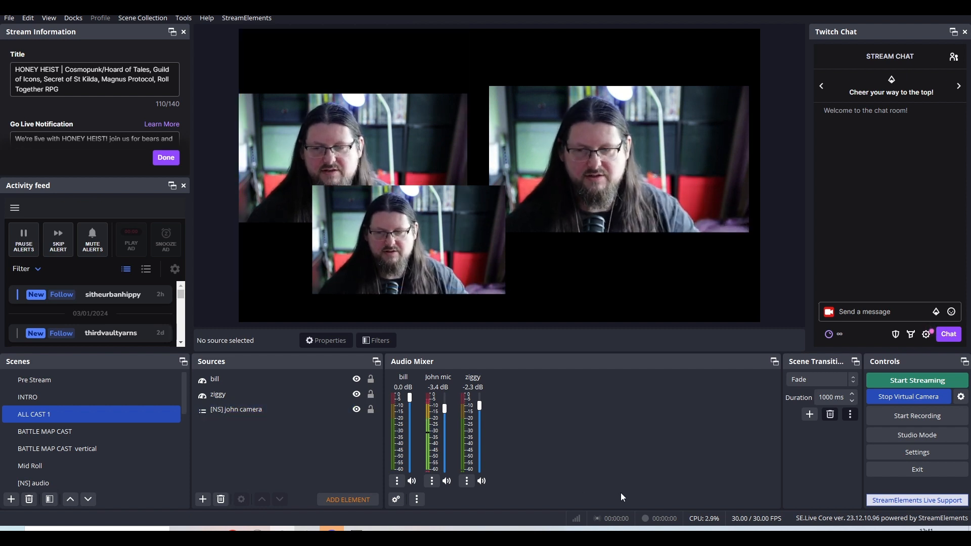
{"action": "left_click", "coordinate": [835, 530]}
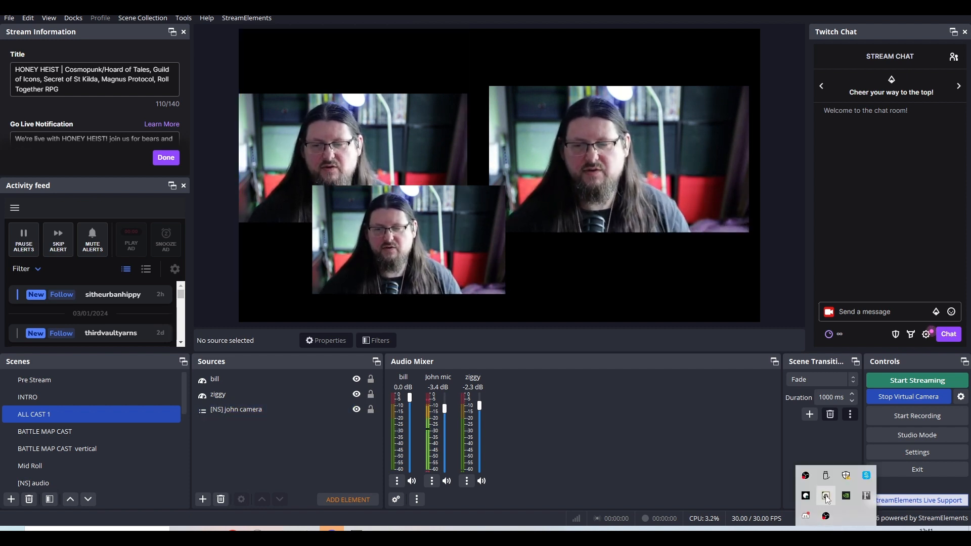
{"action": "left_click", "coordinate": [826, 498]}
{"action": "left_click", "coordinate": [612, 491]}
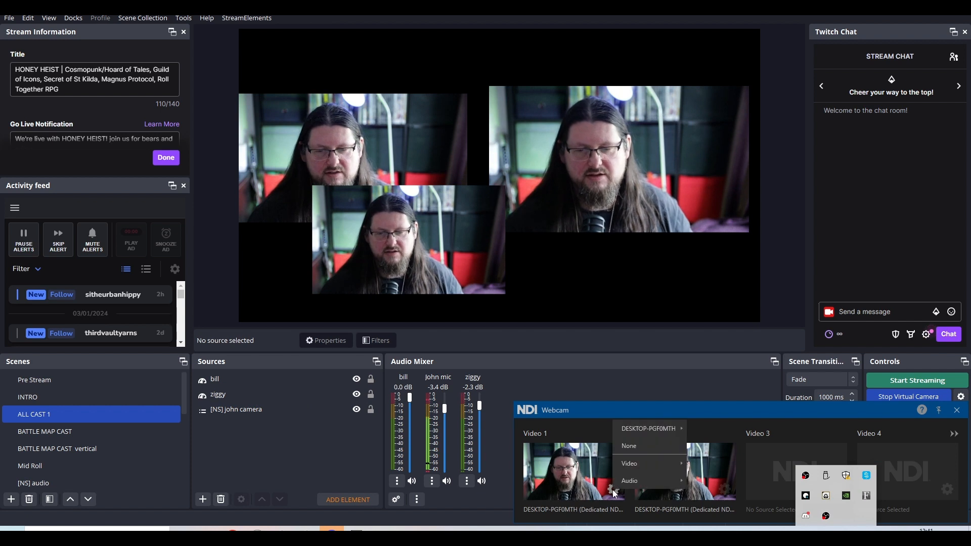
{"action": "left_click", "coordinate": [630, 375]}
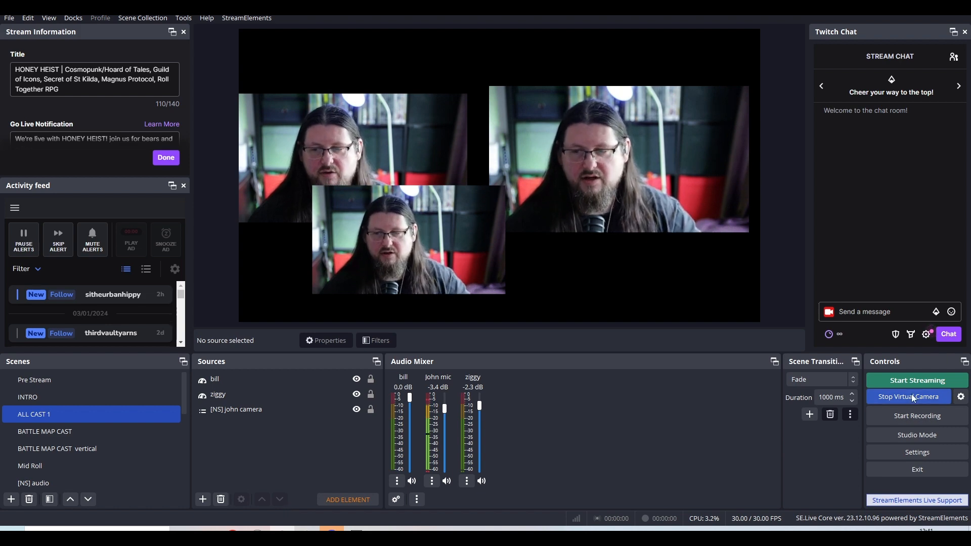
Close the settings in the guest room window and check the virtual camera feed by switching OBS to Pre Stream and back to ALL CAST 1.
{"action": "mouse_move", "coordinate": [258, 530]}
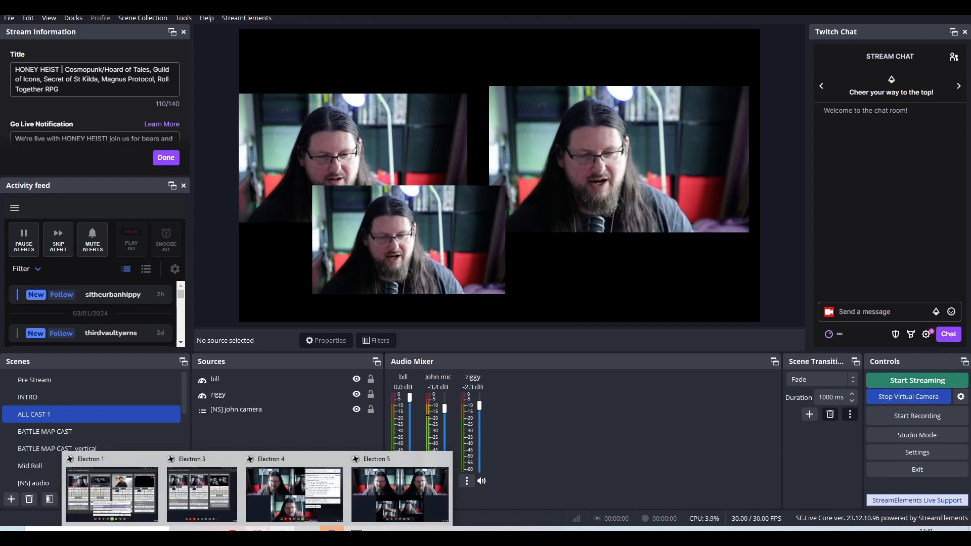
{"action": "mouse_move", "coordinate": [230, 493]}
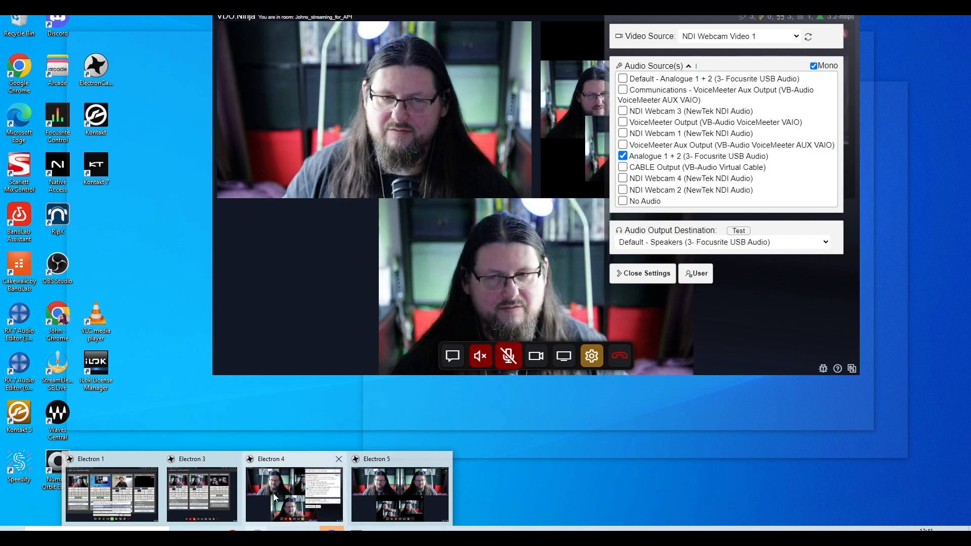
{"action": "left_click", "coordinate": [273, 493]}
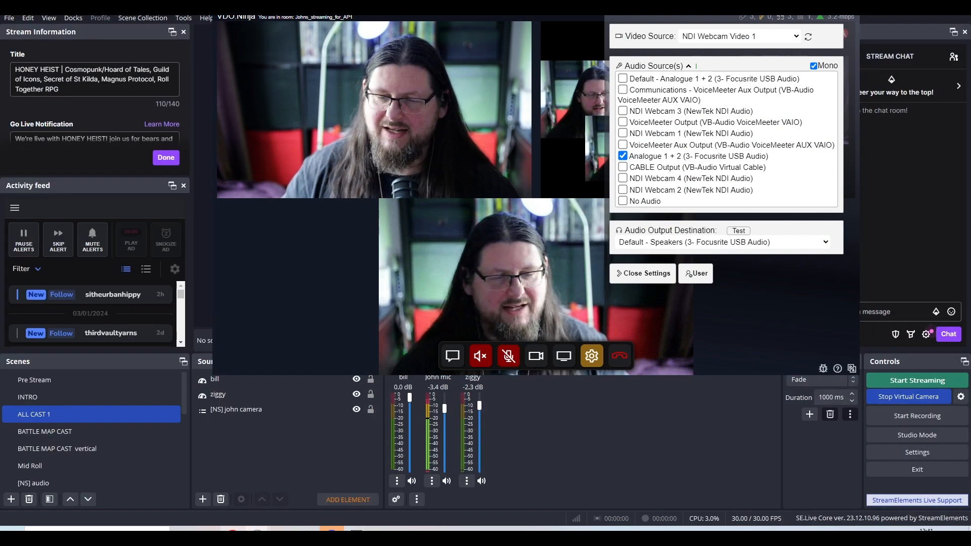
{"action": "left_click", "coordinate": [329, 250]}
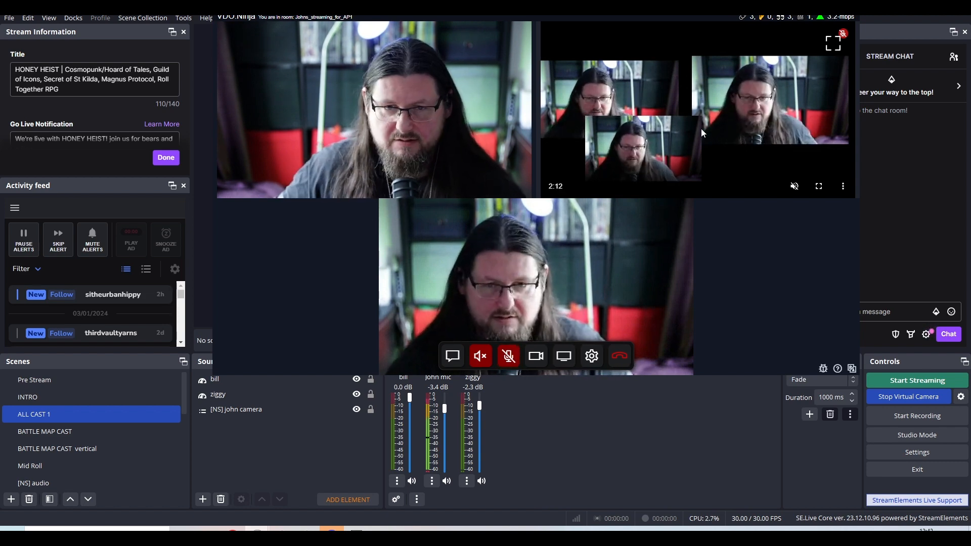
{"action": "left_click", "coordinate": [35, 380]}
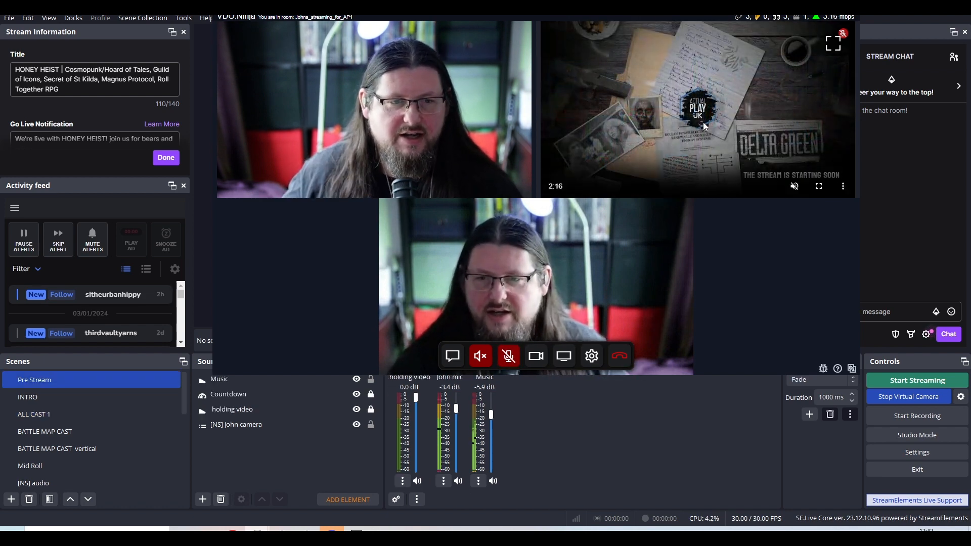
{"action": "left_click", "coordinate": [34, 414]}
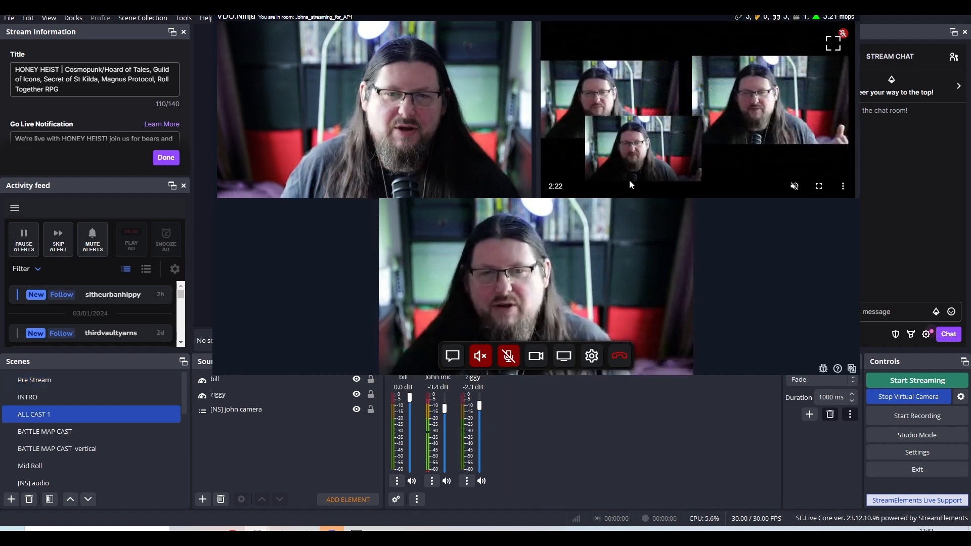
Return to OBS and open the Scripts window to view the loaded autostarter.lua script.
{"action": "left_click", "coordinate": [511, 403]}
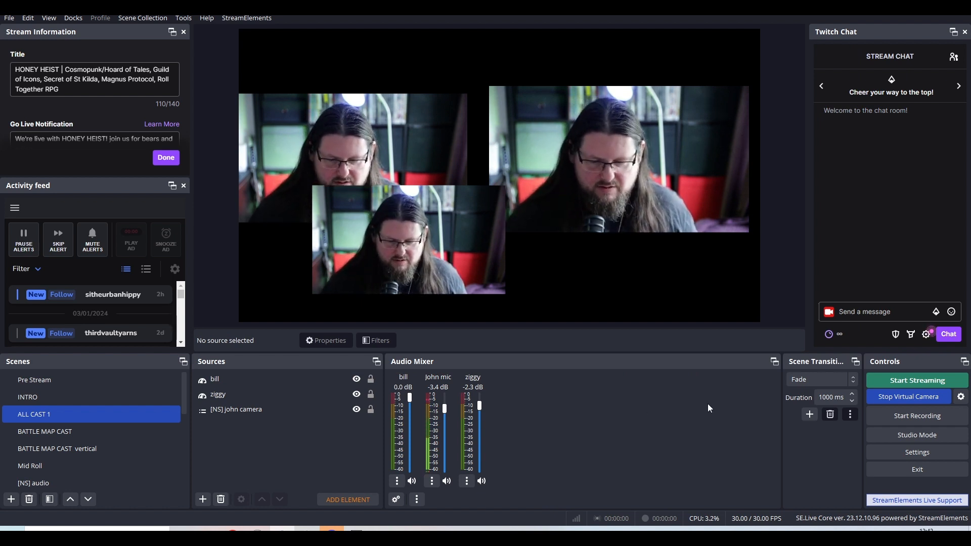
{"action": "left_click", "coordinate": [159, 19]}
{"action": "mouse_move", "coordinate": [194, 20]}
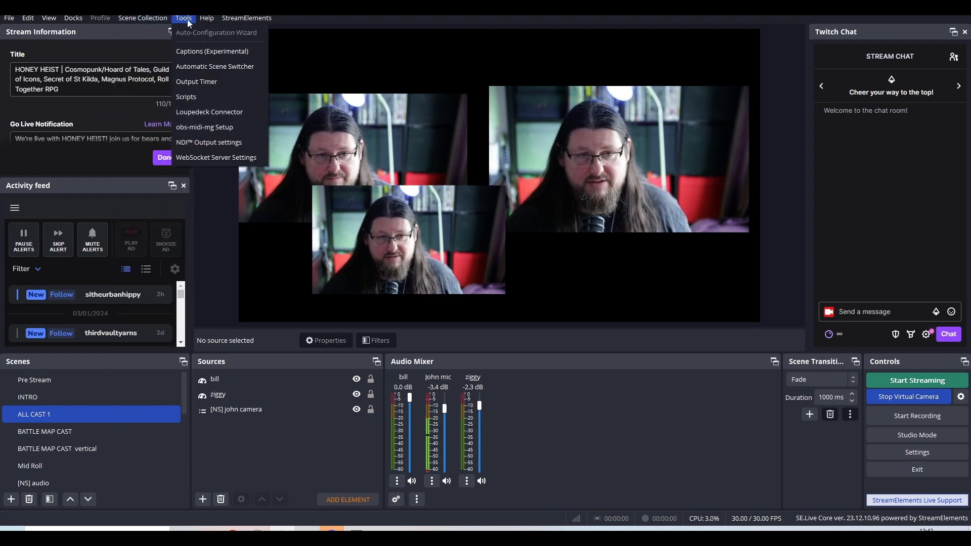
{"action": "left_click", "coordinate": [184, 96]}
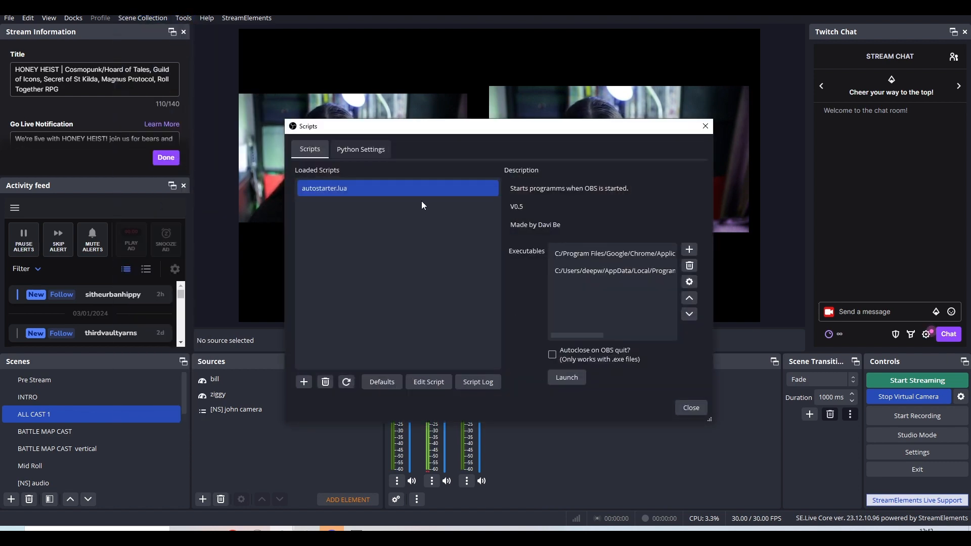
{"action": "left_click_drag", "start_coordinate": [490, 131], "coordinate": [535, 138]}
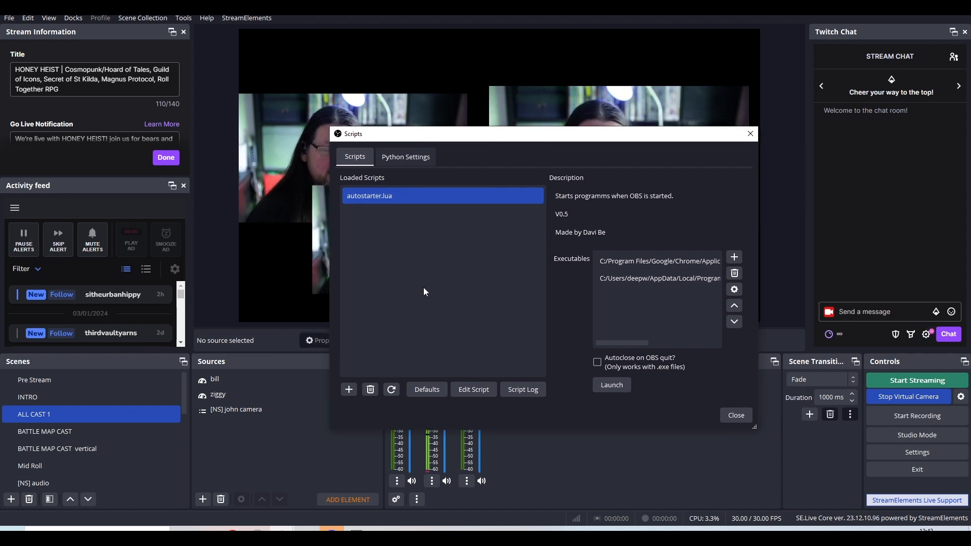
Browse the OBS Studio Plugins listing on the OBS forum in the browser, and return to OBS.
{"action": "left_click", "coordinate": [237, 499]}
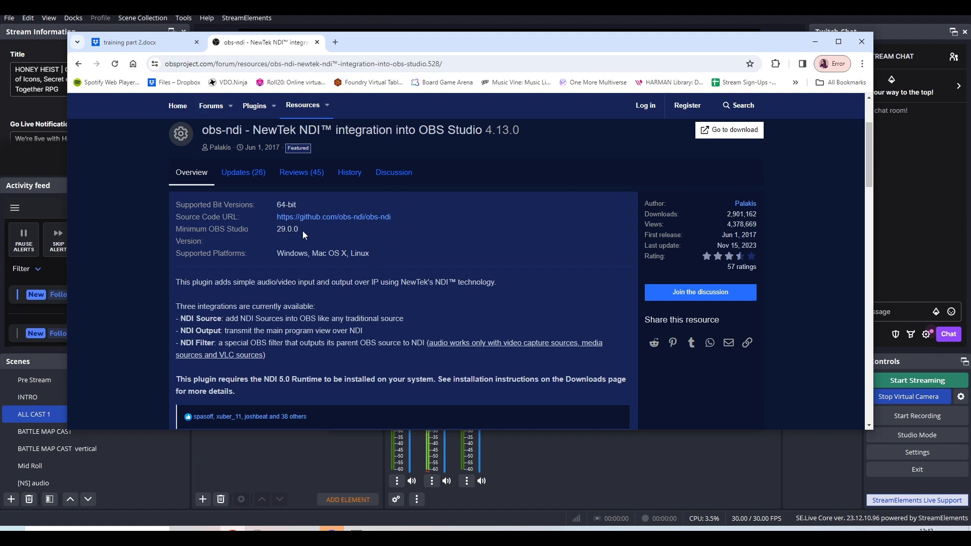
{"action": "left_click_drag", "start_coordinate": [869, 168], "coordinate": [890, 111]}
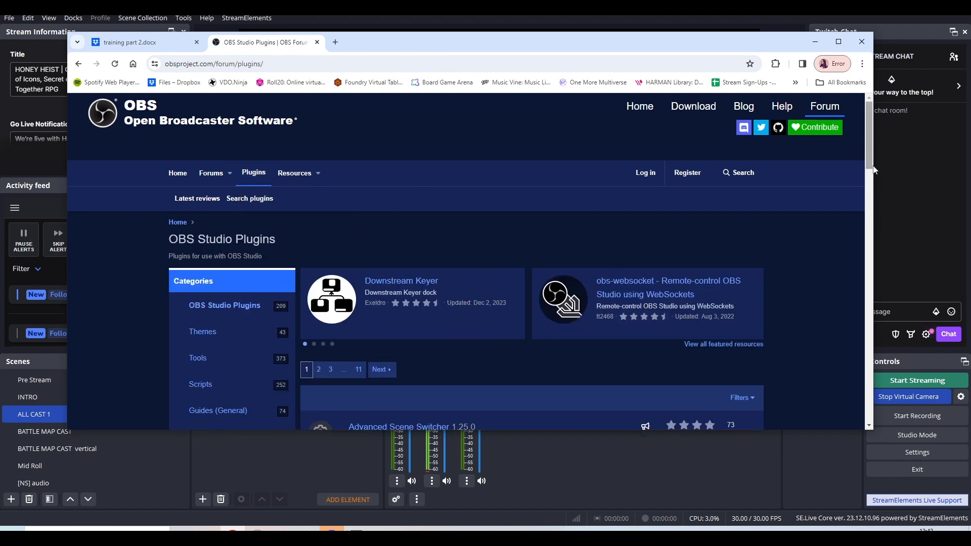
{"action": "left_click_drag", "start_coordinate": [875, 171], "coordinate": [875, 198]}
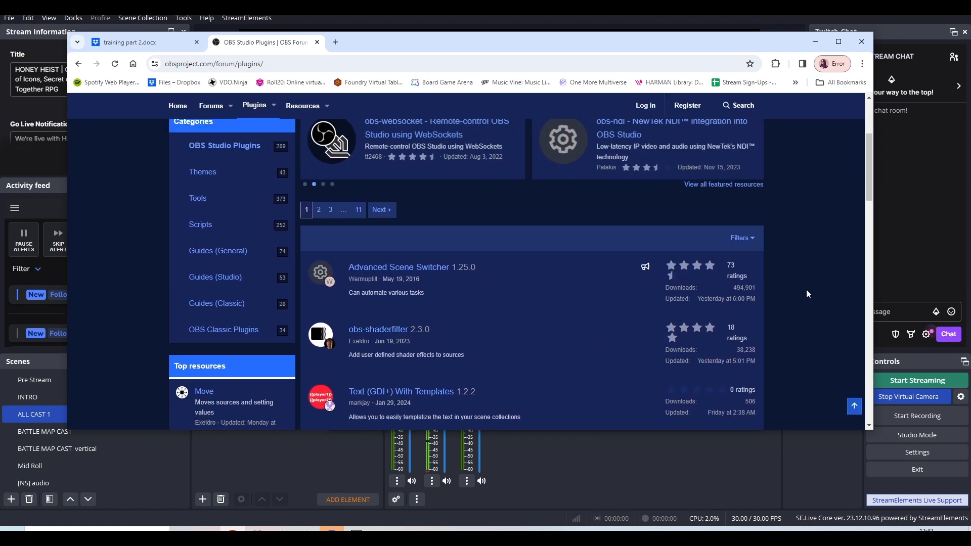
{"action": "left_click", "coordinate": [477, 31]}
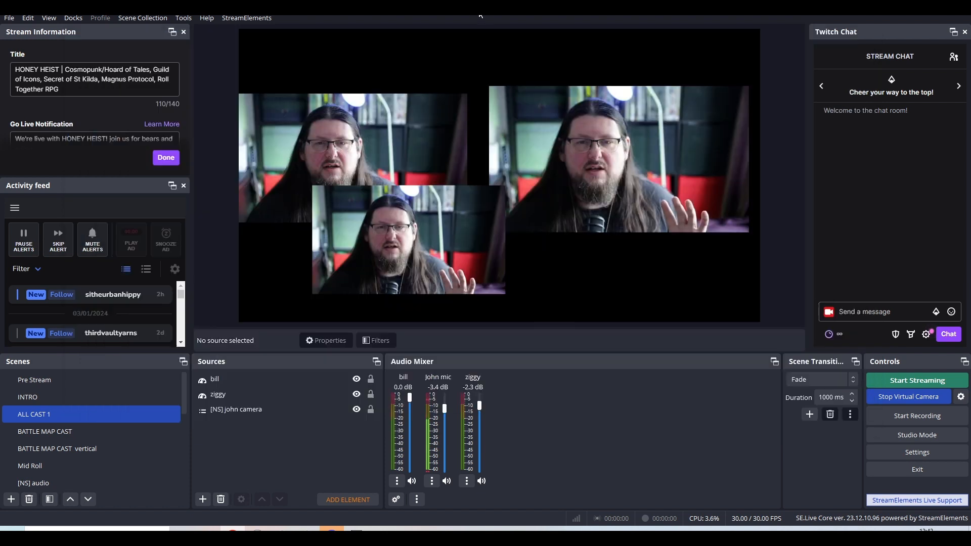
Reopen the Scripts window, examine the executables that autostarter.lua launches with OBS, and close the window.
{"action": "left_click", "coordinate": [146, 19]}
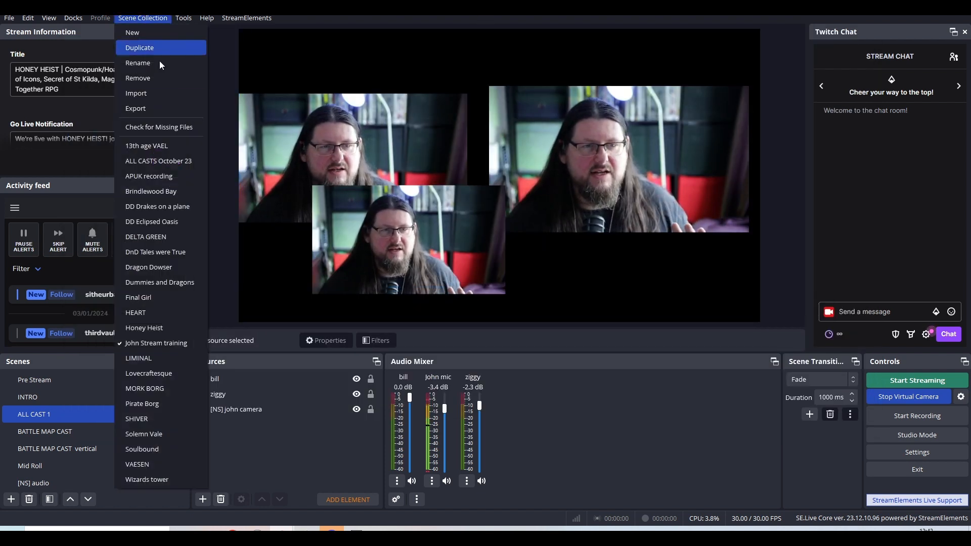
{"action": "mouse_move", "coordinate": [184, 18]}
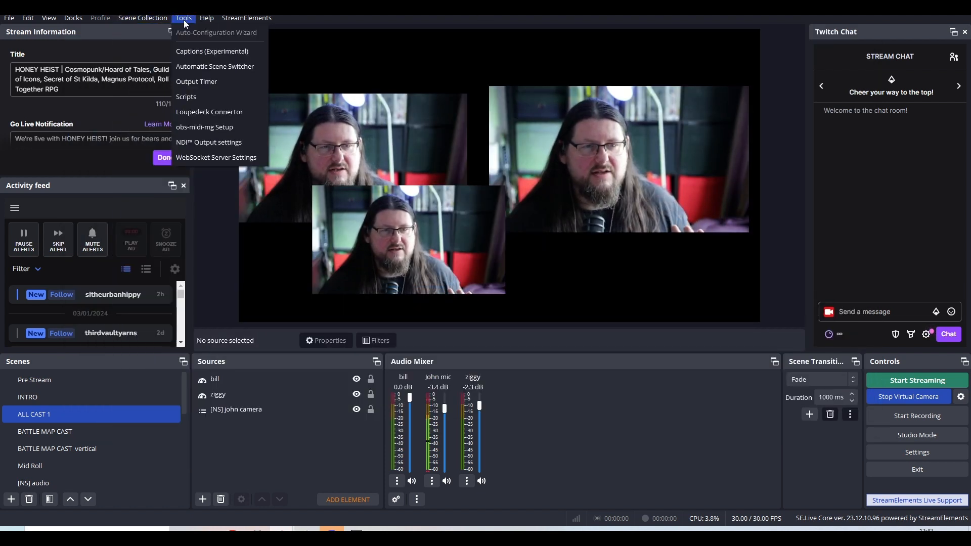
{"action": "left_click", "coordinate": [191, 97]}
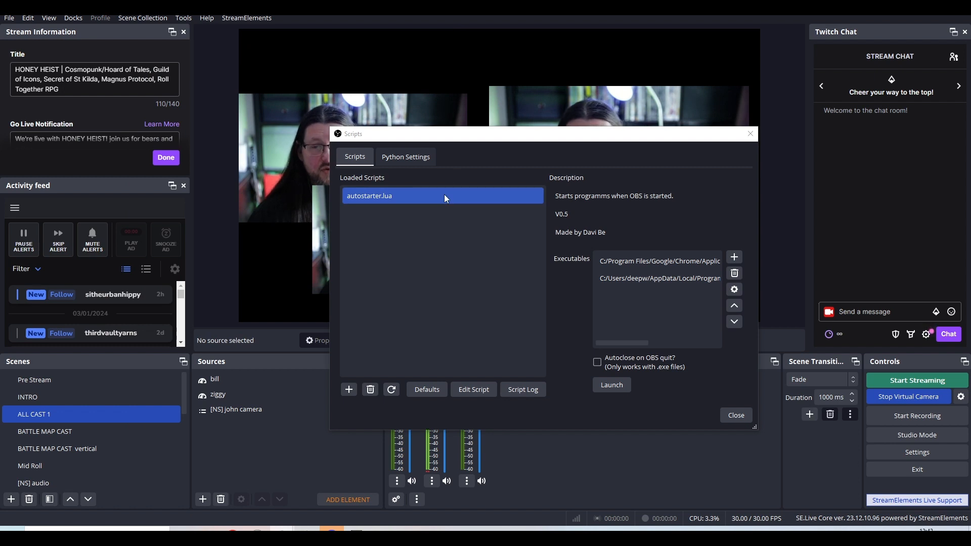
{"action": "left_click", "coordinate": [665, 262]}
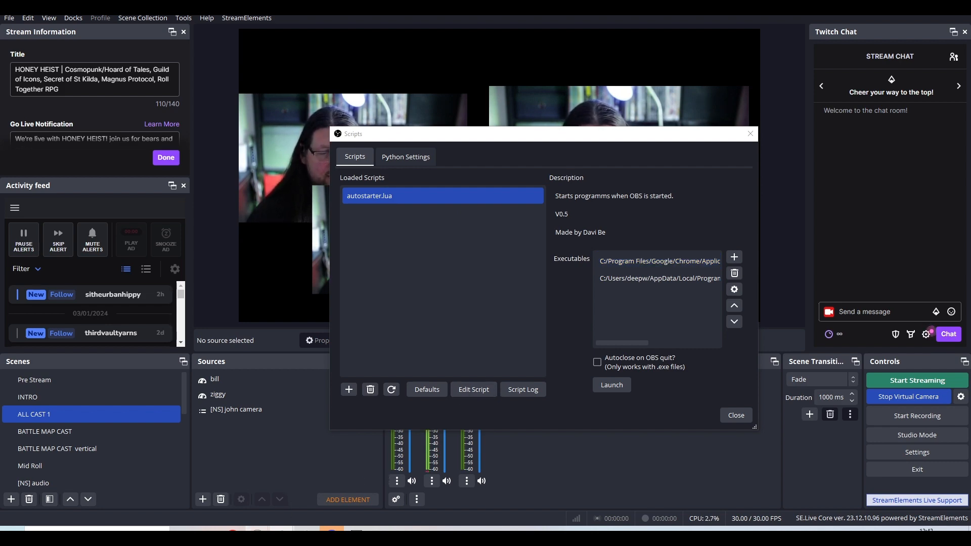
{"action": "mouse_move", "coordinate": [258, 529]}
{"action": "mouse_move", "coordinate": [291, 505]}
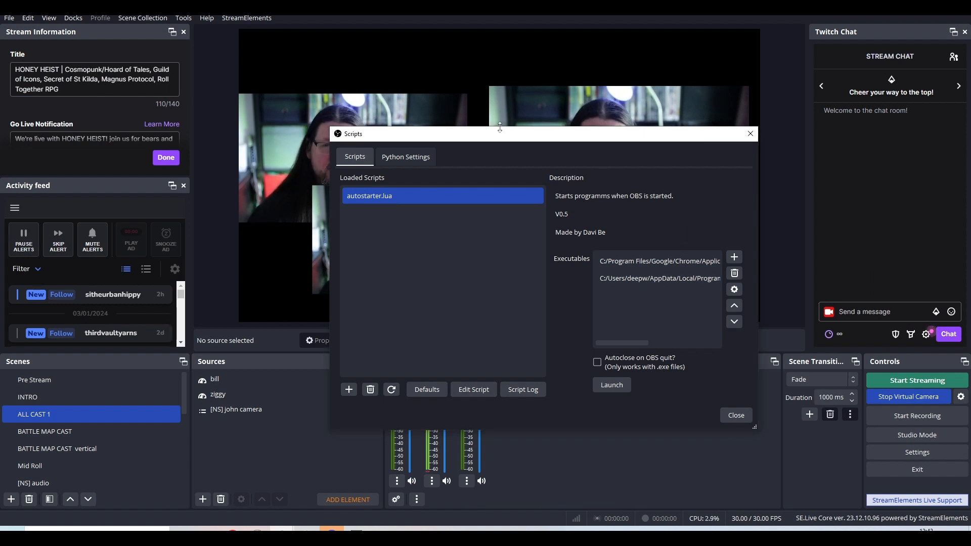
{"action": "left_click_drag", "start_coordinate": [510, 139], "coordinate": [620, 126]}
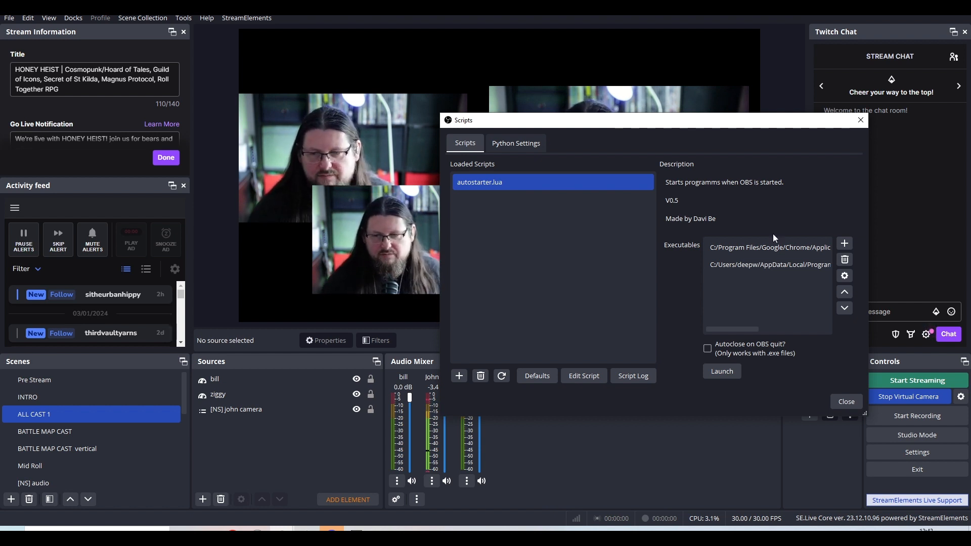
{"action": "left_click", "coordinate": [847, 402]}
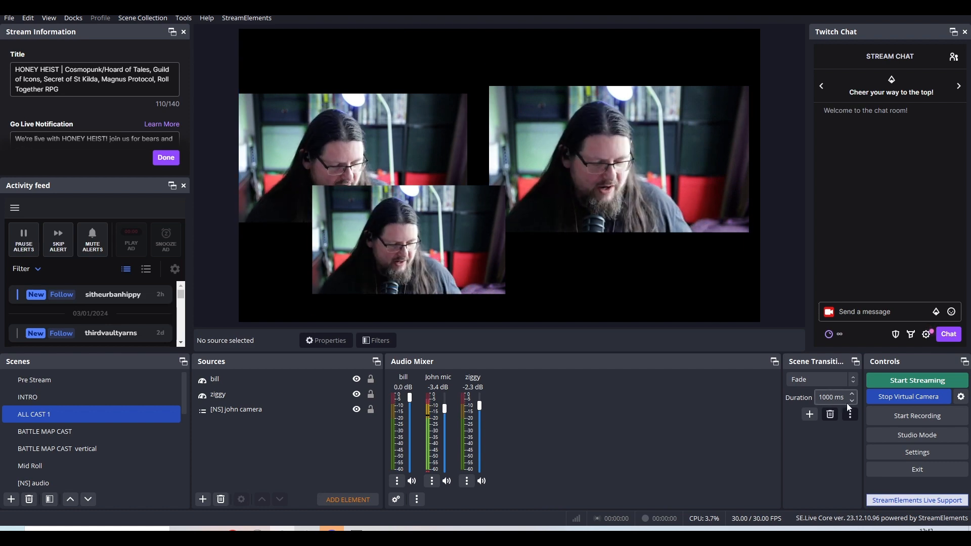
Preview the INTRO scene, return to ALL CAST 1, and bring the VDO.Ninja control center forward to review the director's feed.
{"action": "key", "text": "Up"}
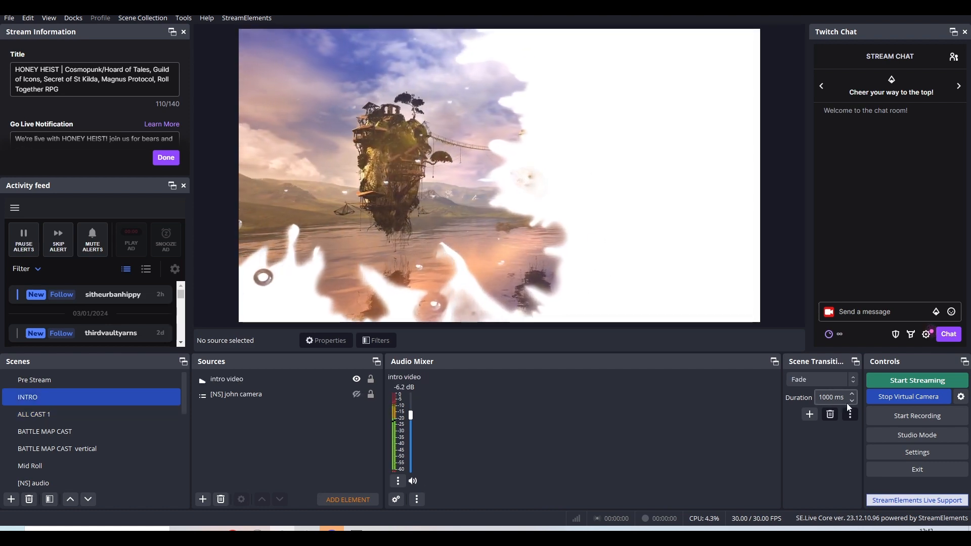
{"action": "key", "text": "Down"}
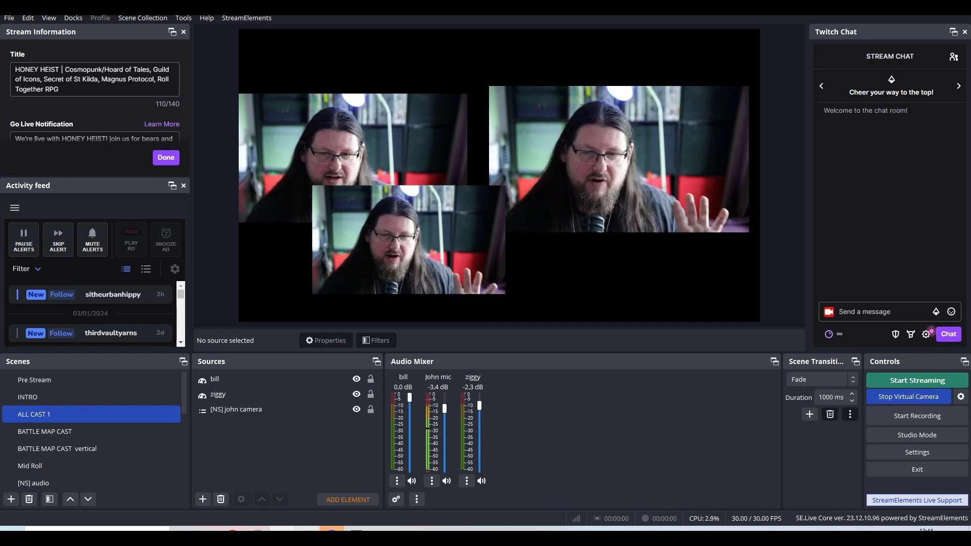
{"action": "mouse_move", "coordinate": [282, 531]}
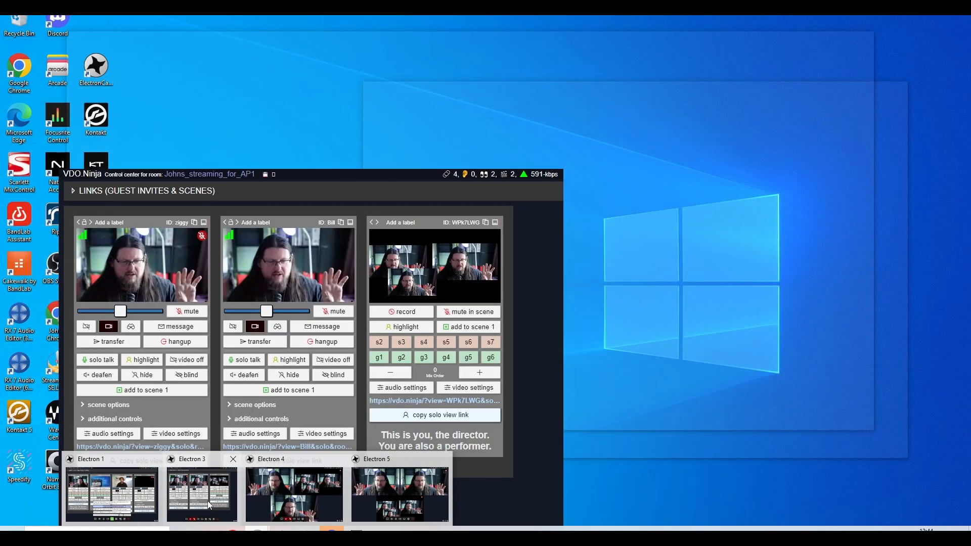
{"action": "left_click", "coordinate": [219, 502]}
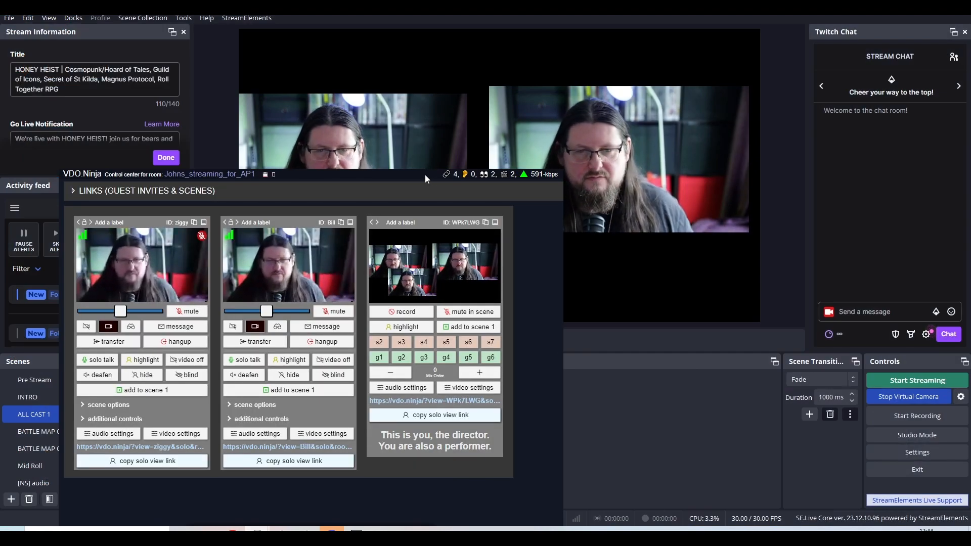
{"action": "left_click_drag", "start_coordinate": [425, 174], "coordinate": [605, 81]}
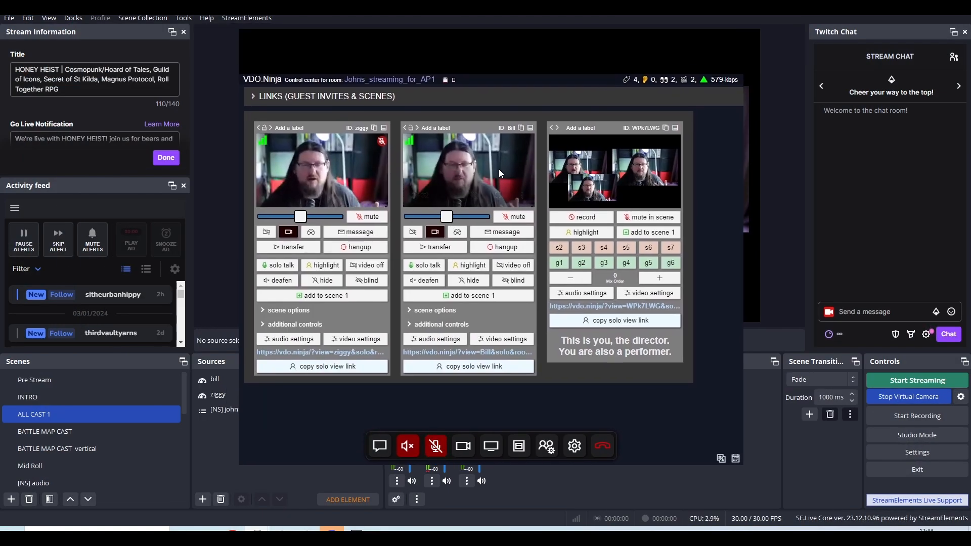
{"action": "mouse_move", "coordinate": [347, 151]}
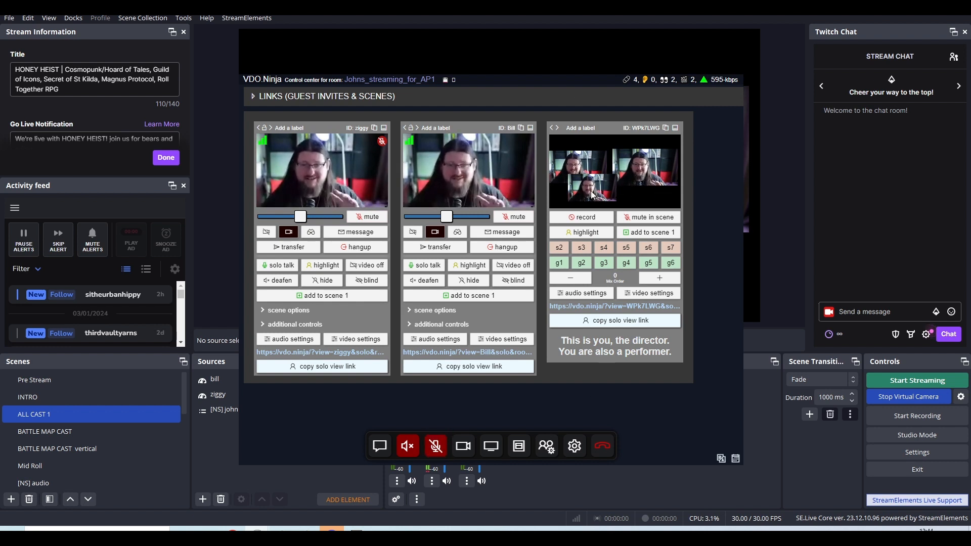
{"action": "double_click", "coordinate": [643, 340]}
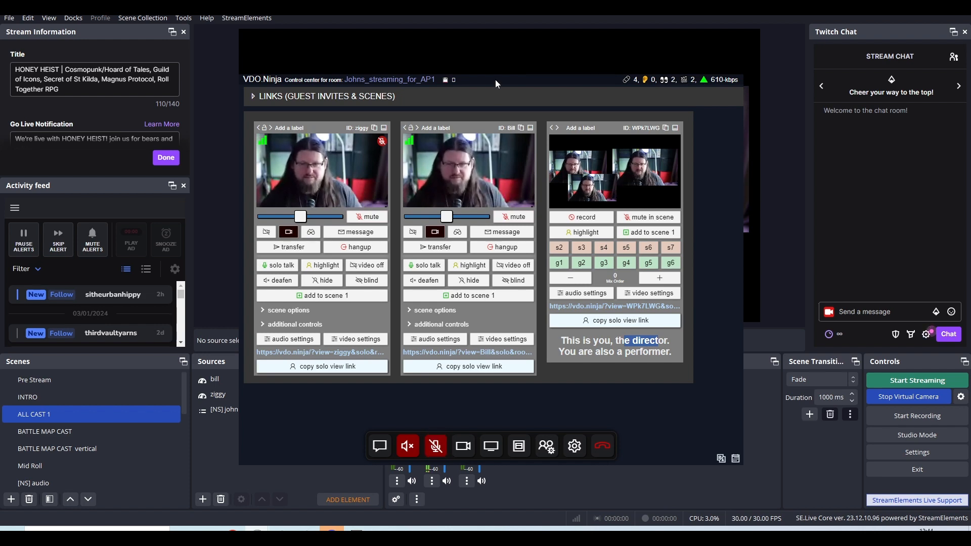
Move the control center aside and check the director's feed by switching OBS to INTRO and back to ALL CAST 1.
{"action": "left_click_drag", "start_coordinate": [496, 80], "coordinate": [679, 53]}
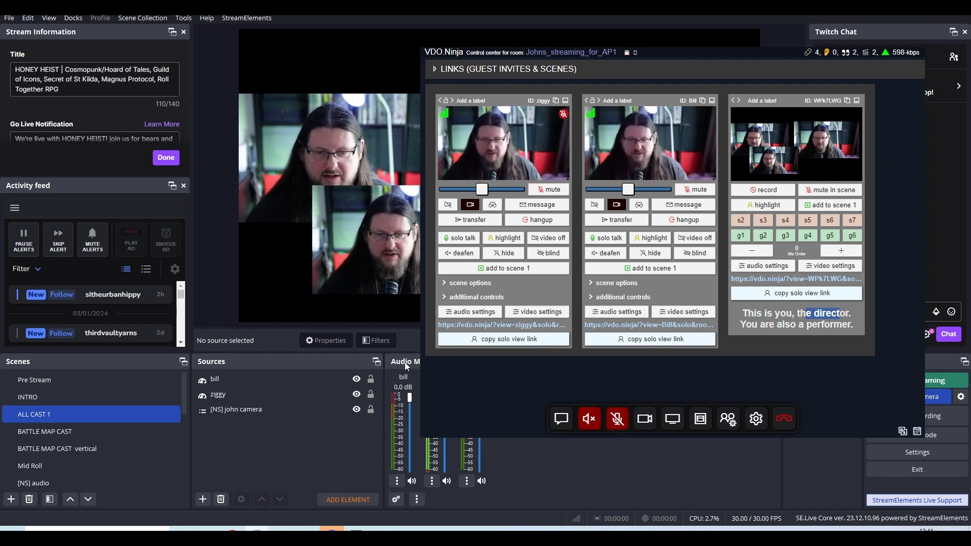
{"action": "key", "text": "Up"}
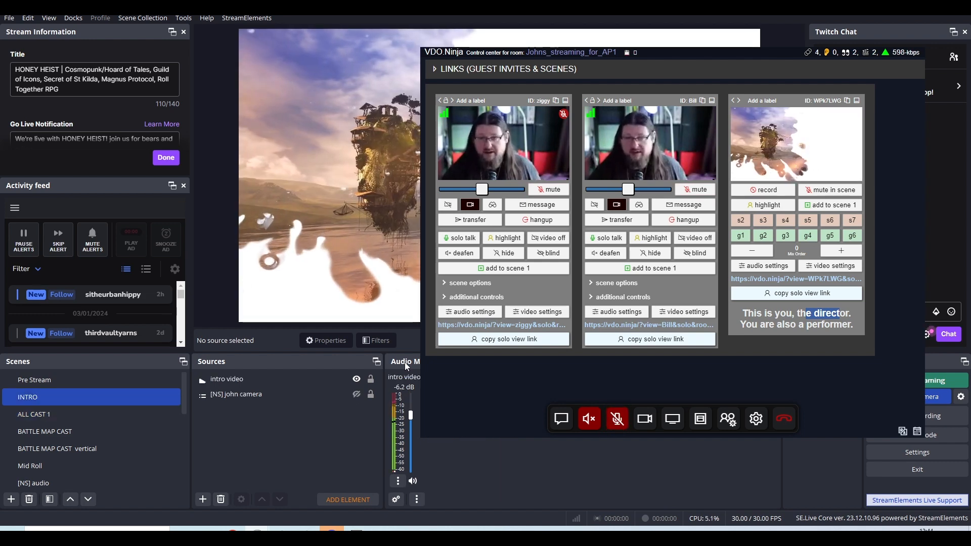
{"action": "key", "text": "Down"}
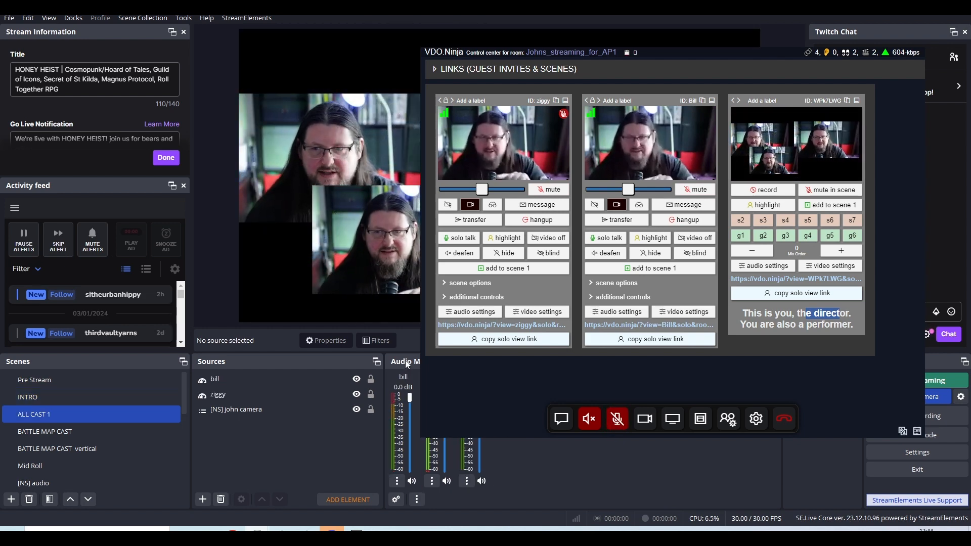
Set the director's audio source to CABLE Output (VB-Audio Virtual Cable) in the control center settings and close them.
{"action": "left_click", "coordinate": [755, 421]}
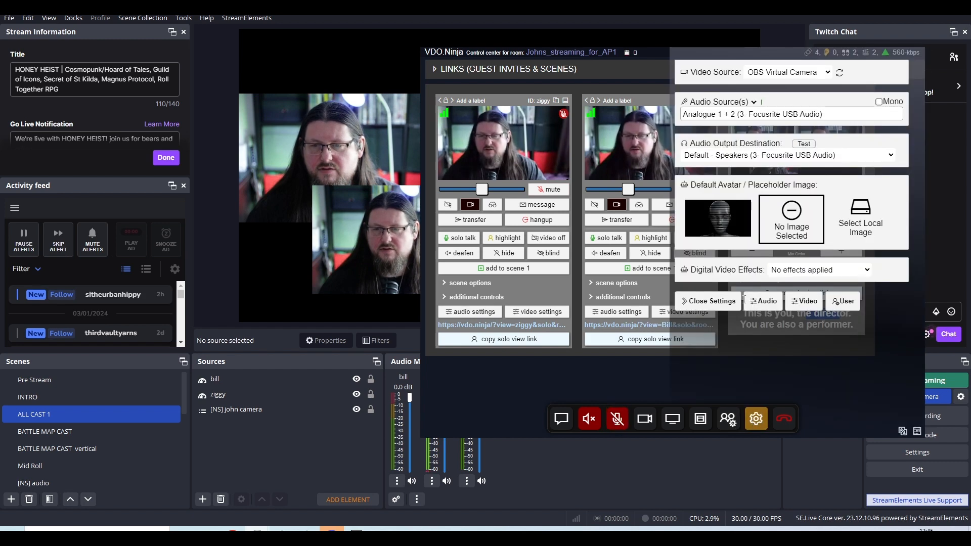
{"action": "left_click", "coordinate": [746, 116]}
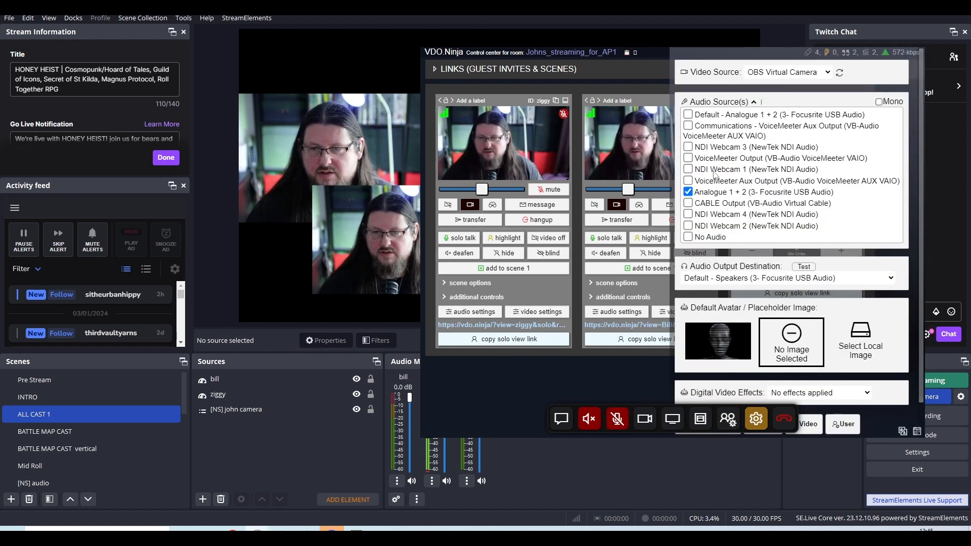
{"action": "left_click", "coordinate": [690, 203]}
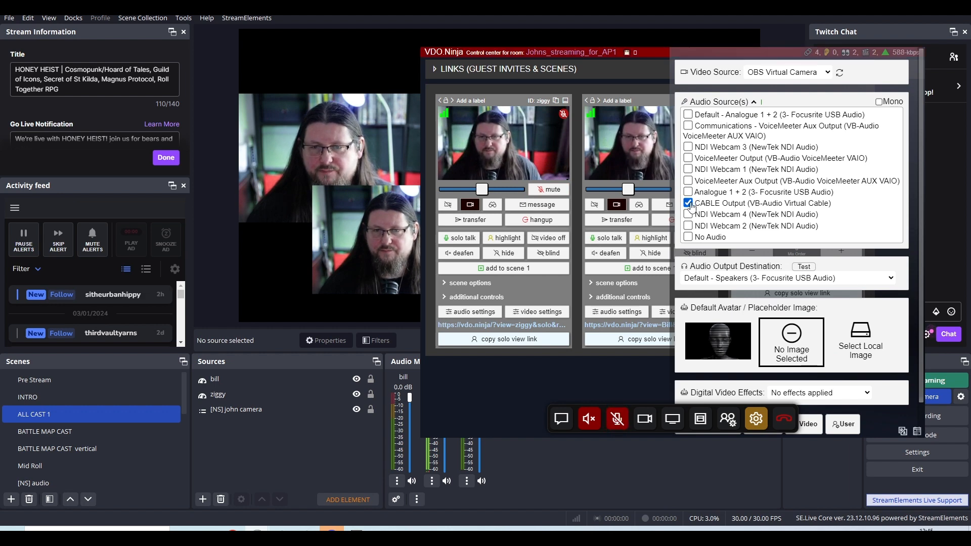
{"action": "left_click", "coordinate": [660, 368]}
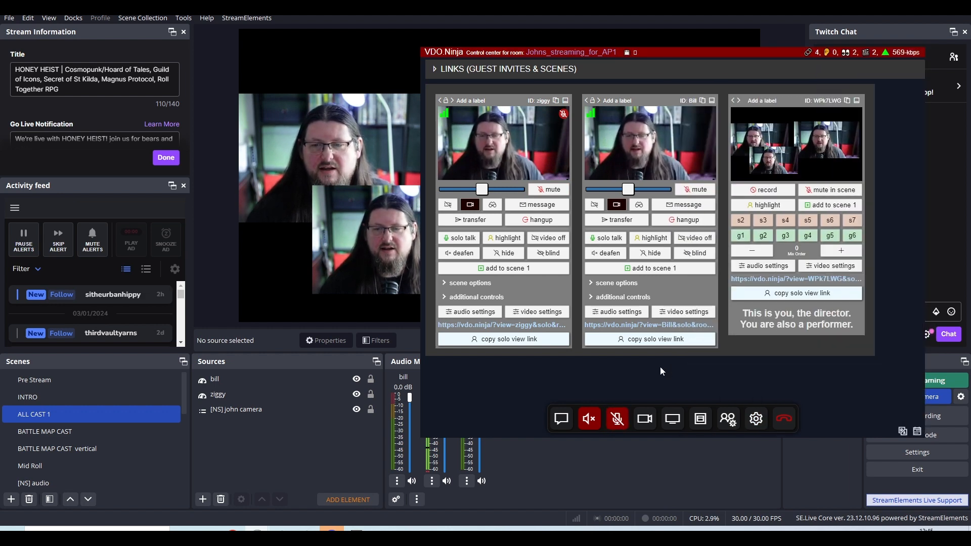
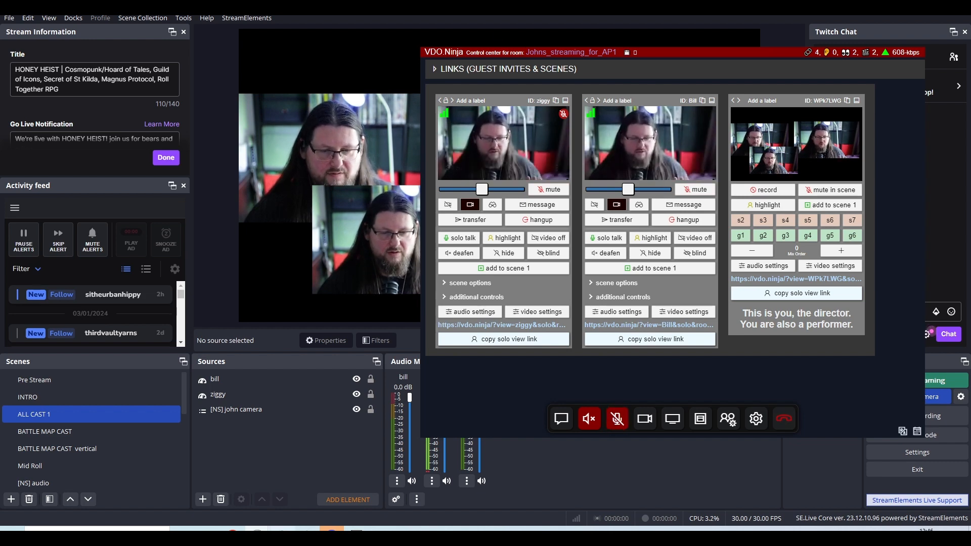
Hang up the ziggy guest session from its own Electron Capture window and close that window.
{"action": "mouse_move", "coordinate": [282, 529]}
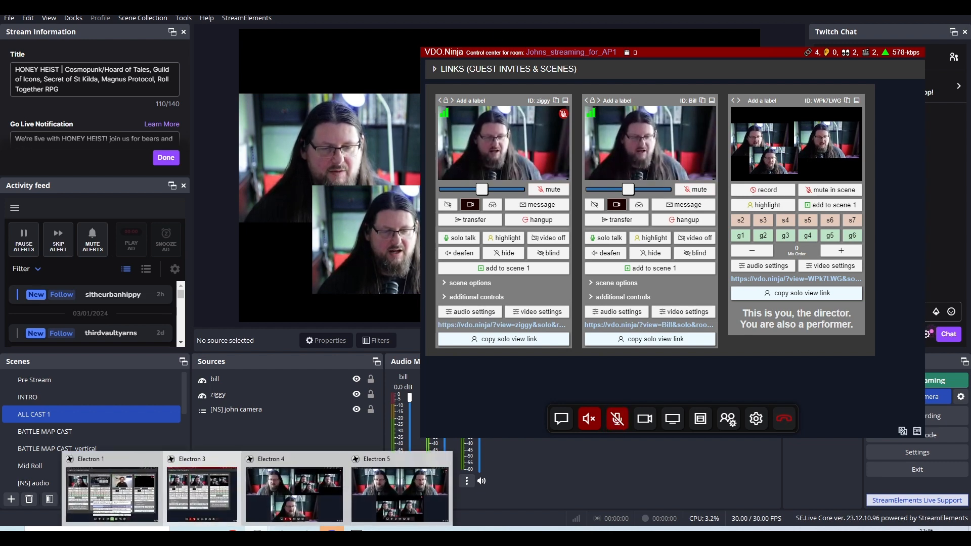
{"action": "left_click", "coordinate": [274, 508]}
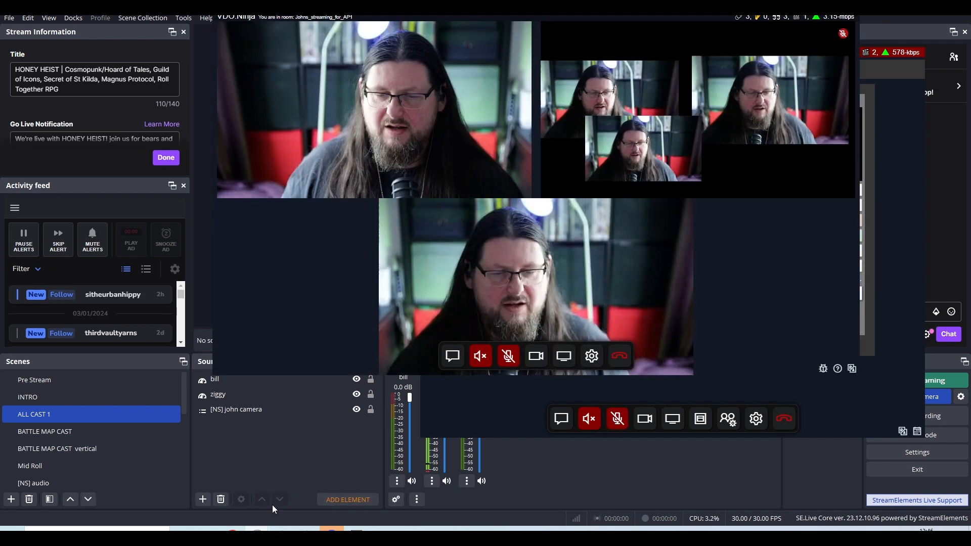
{"action": "left_click", "coordinate": [621, 357]}
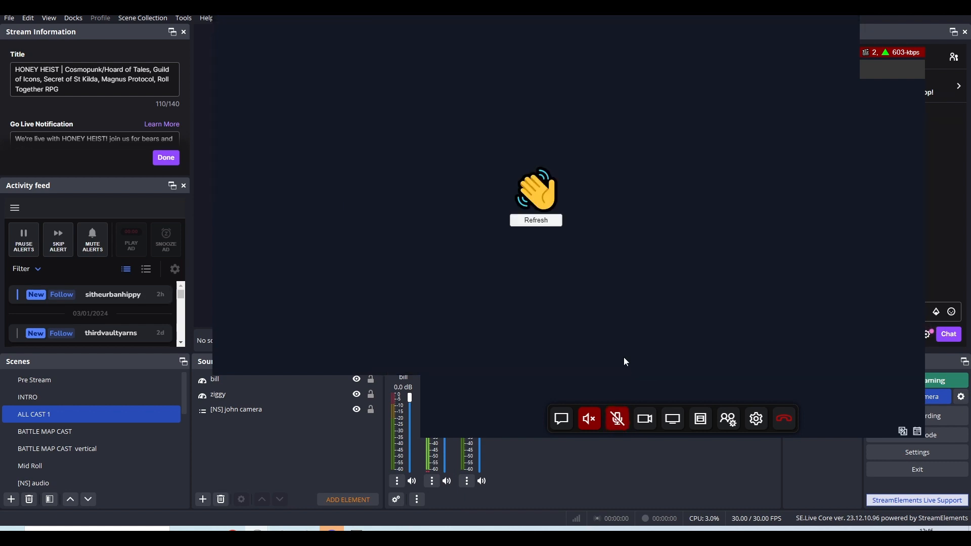
{"action": "right_click", "coordinate": [532, 332]}
{"action": "left_click", "coordinate": [553, 315]}
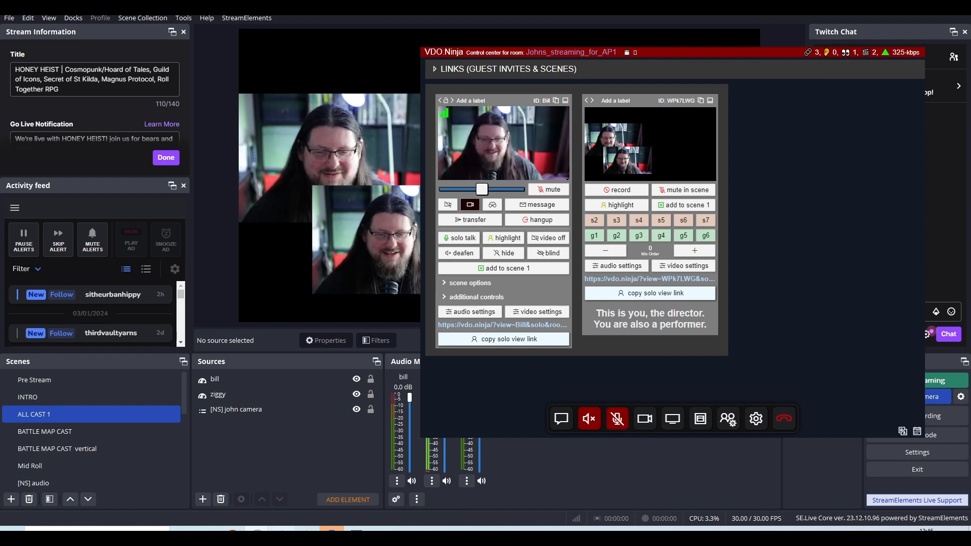
Return to OBS and nudge the bill source to about 211 px from the canvas's left edge and 459 px from its top.
{"action": "mouse_move", "coordinate": [258, 530]}
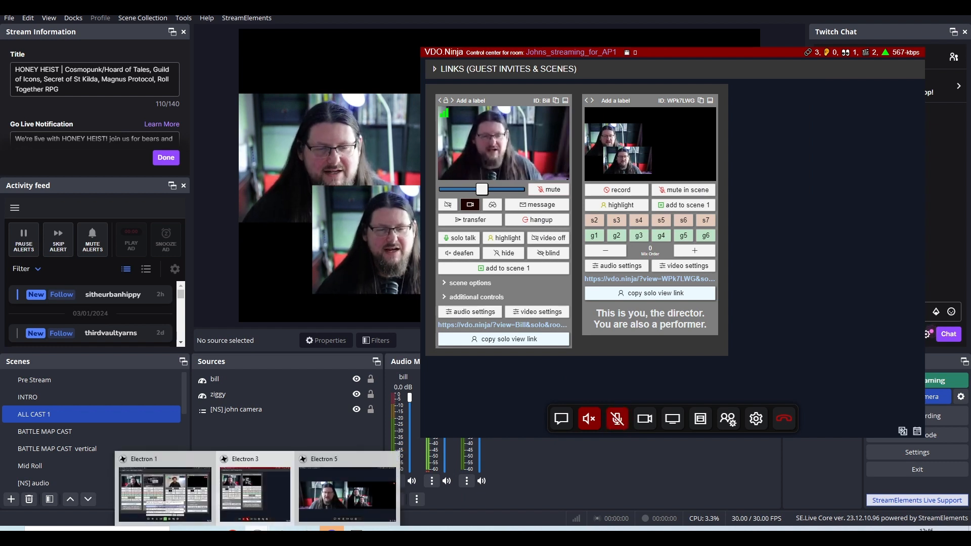
{"action": "left_click", "coordinate": [309, 395]}
{"action": "left_click", "coordinate": [368, 201]}
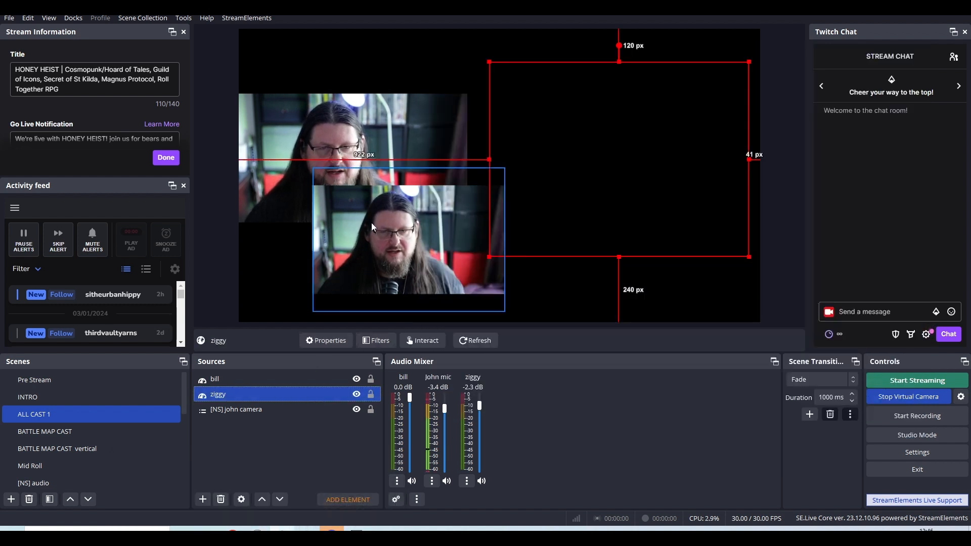
{"action": "left_click_drag", "start_coordinate": [371, 223], "coordinate": [355, 209]}
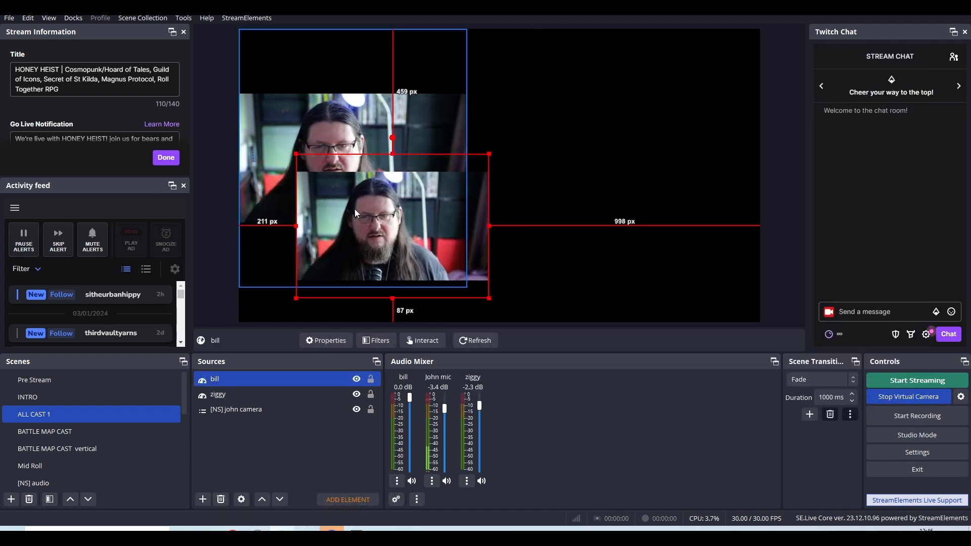
{"action": "left_click", "coordinate": [566, 160]}
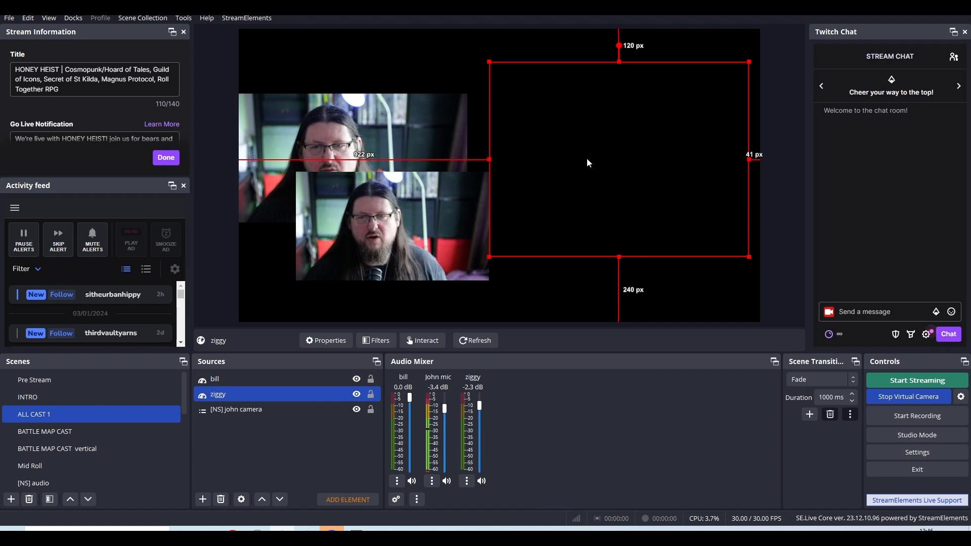
{"action": "mouse_move", "coordinate": [282, 529]}
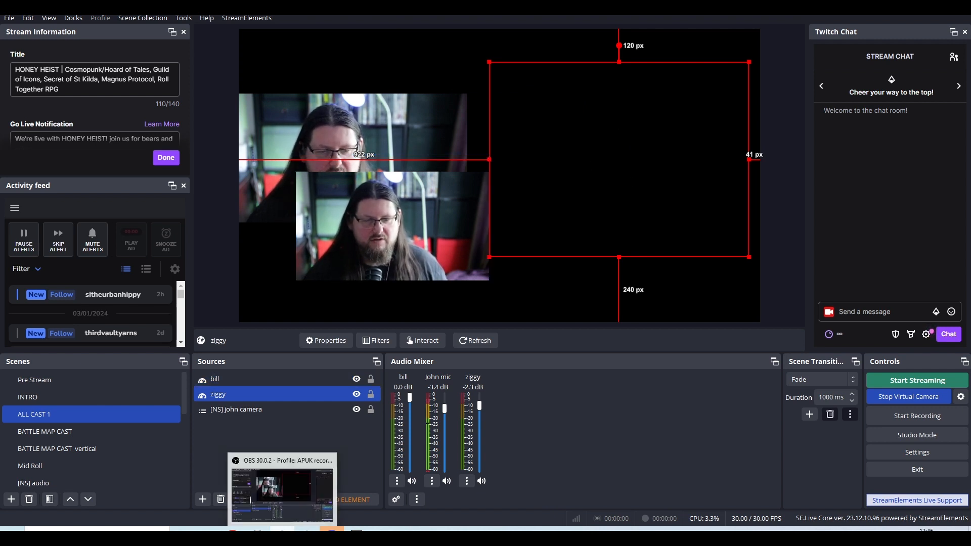
{"action": "left_click", "coordinate": [439, 254]}
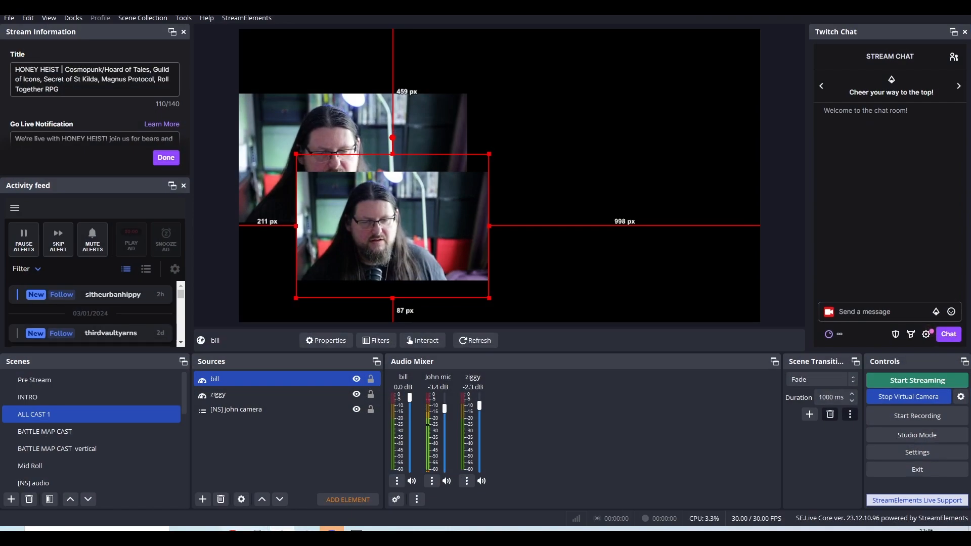
Open a new ElectronCapture window and join the saved room with camera, using NDI Webcam Video 1 as video source.
{"action": "right_click", "coordinate": [257, 530]}
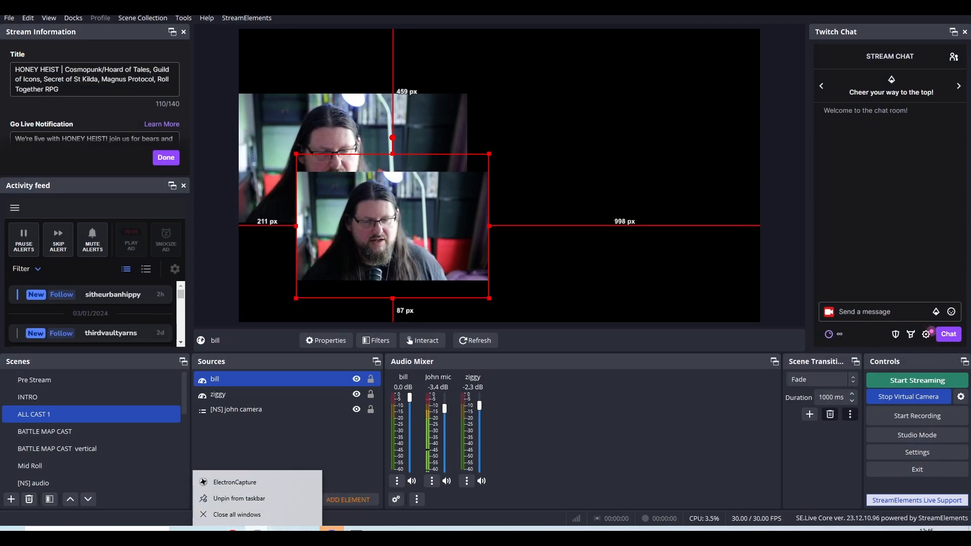
{"action": "left_click", "coordinate": [268, 484]}
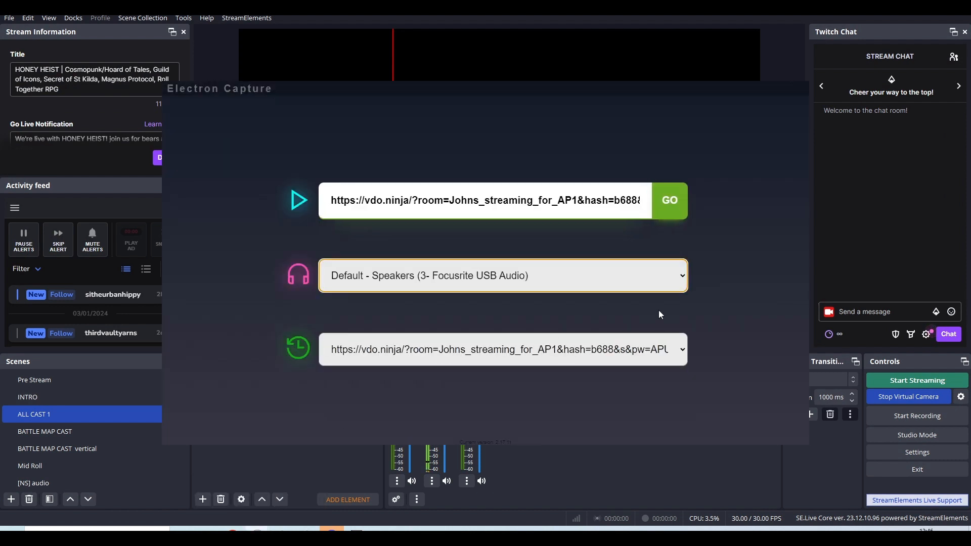
{"action": "left_click", "coordinate": [680, 208]}
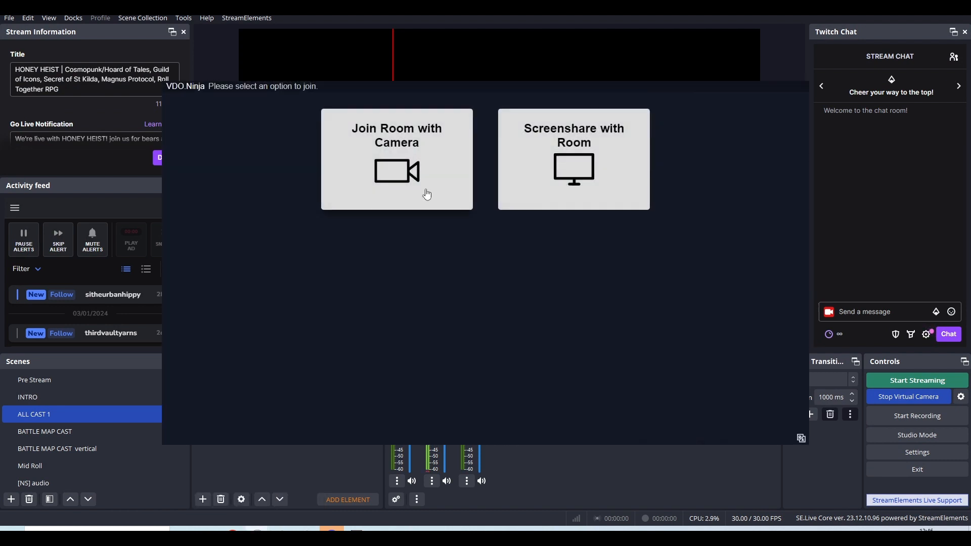
{"action": "left_click", "coordinate": [427, 194]}
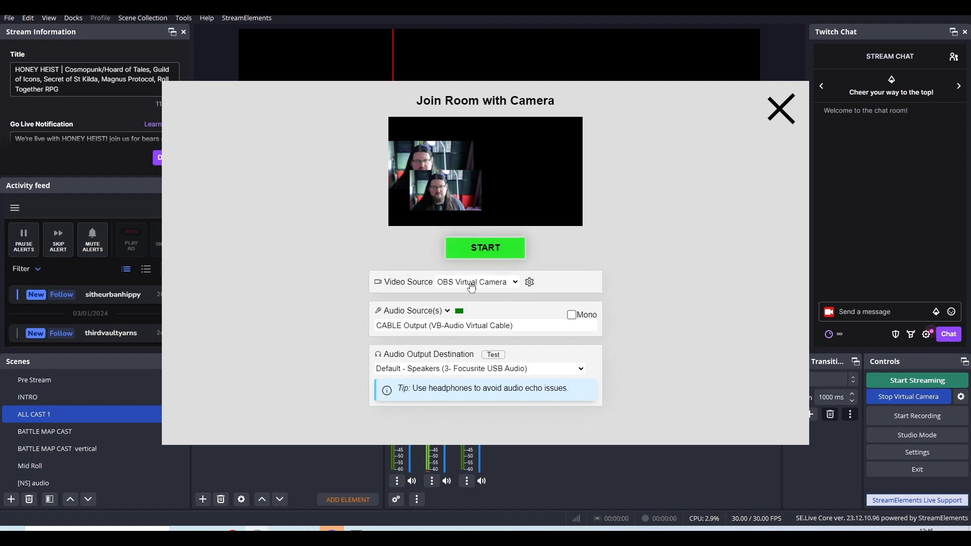
{"action": "left_click", "coordinate": [472, 288]}
{"action": "left_click", "coordinate": [473, 316]}
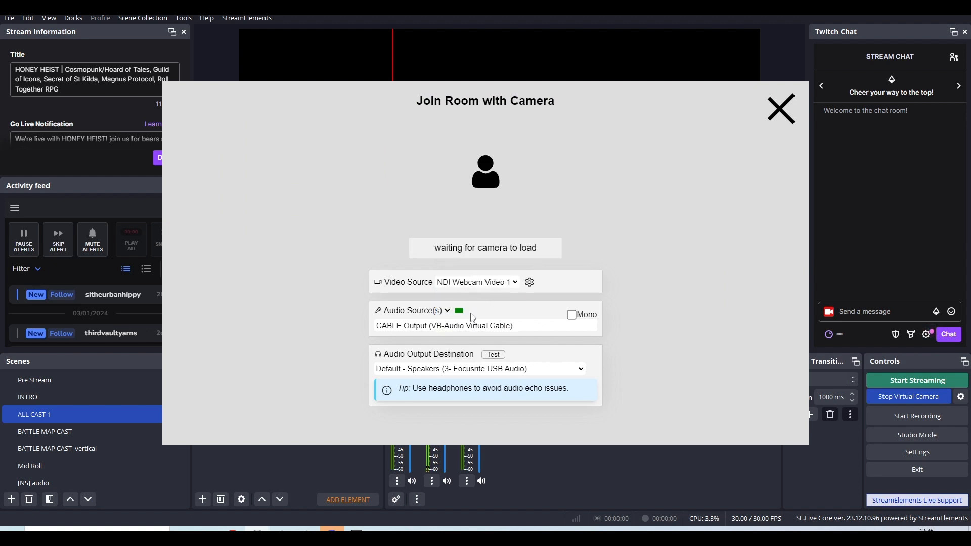
{"action": "left_click", "coordinate": [485, 255]}
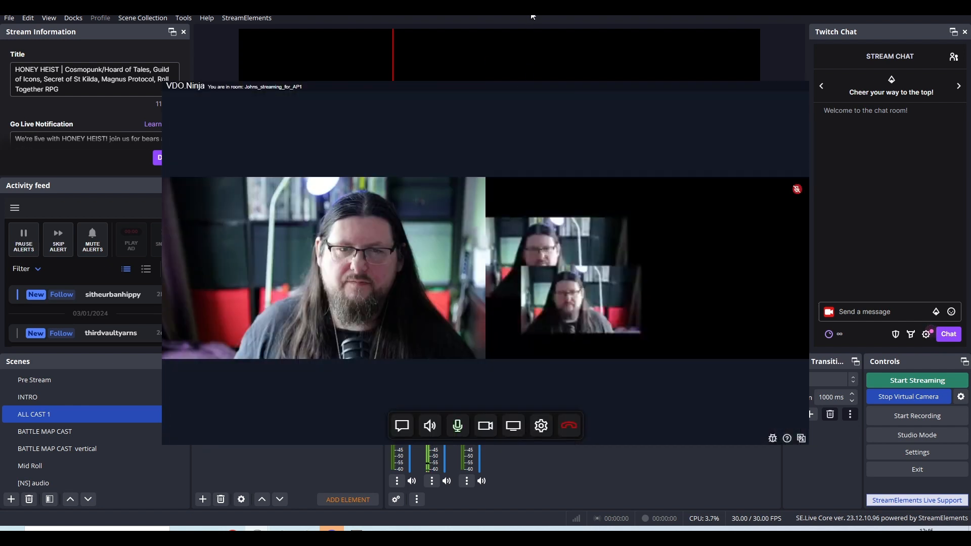
{"action": "left_click", "coordinate": [533, 17]}
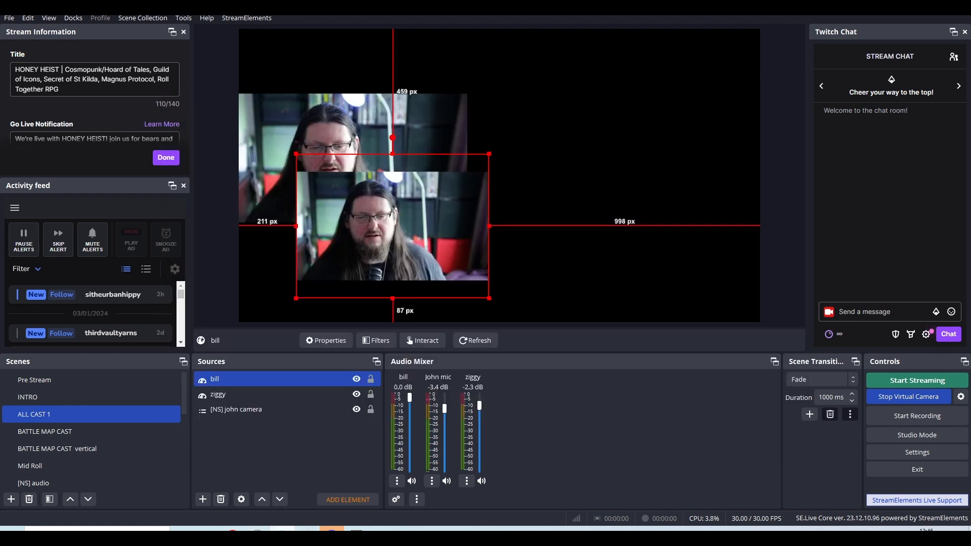
Hang up the newly joined guest, reload its page, back out of the camera setup and return to OBS.
{"action": "mouse_move", "coordinate": [257, 529]}
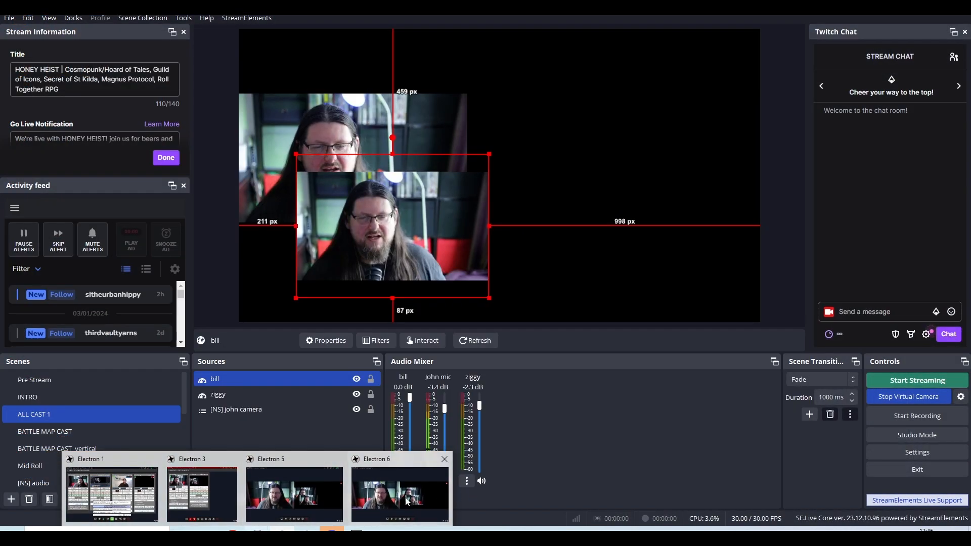
{"action": "left_click", "coordinate": [437, 473]}
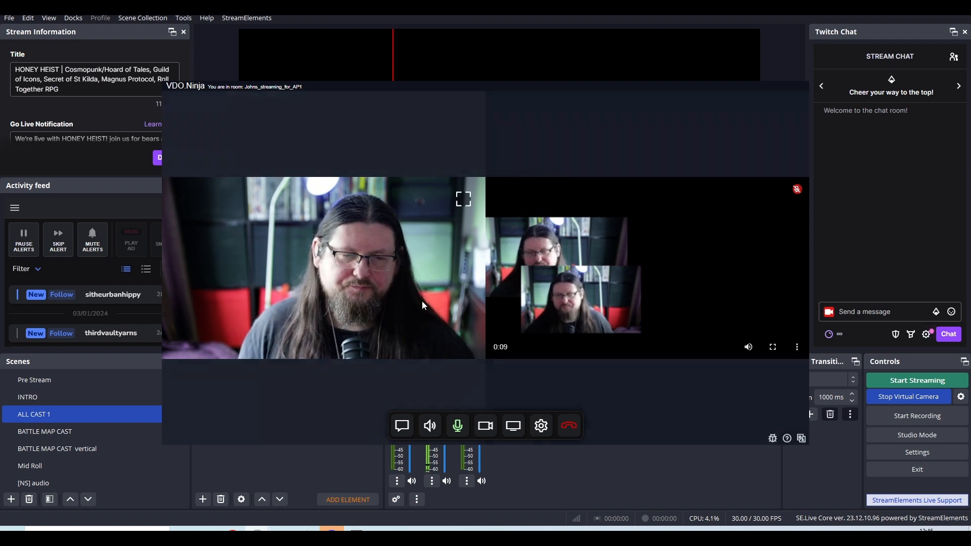
{"action": "left_click", "coordinate": [568, 427]}
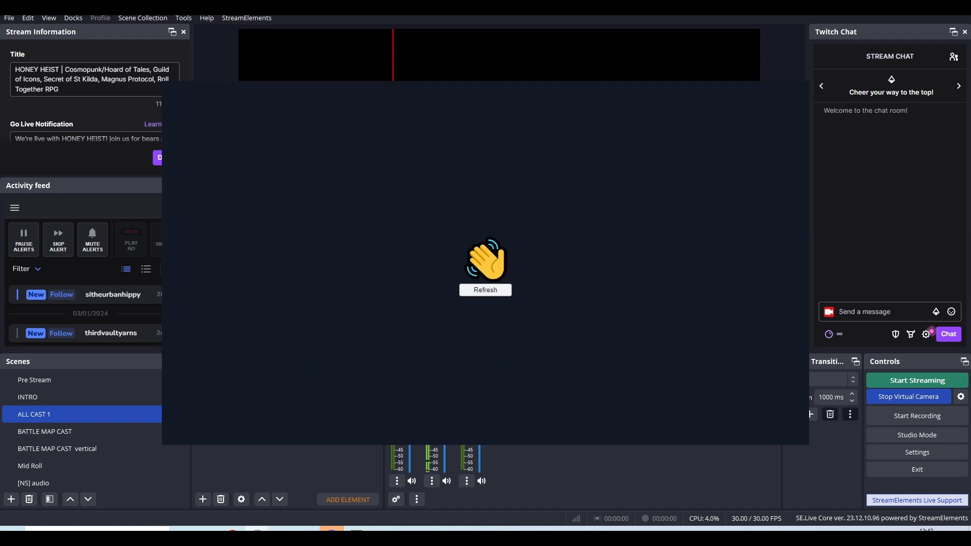
{"action": "left_click", "coordinate": [502, 293]}
{"action": "left_click", "coordinate": [413, 164]}
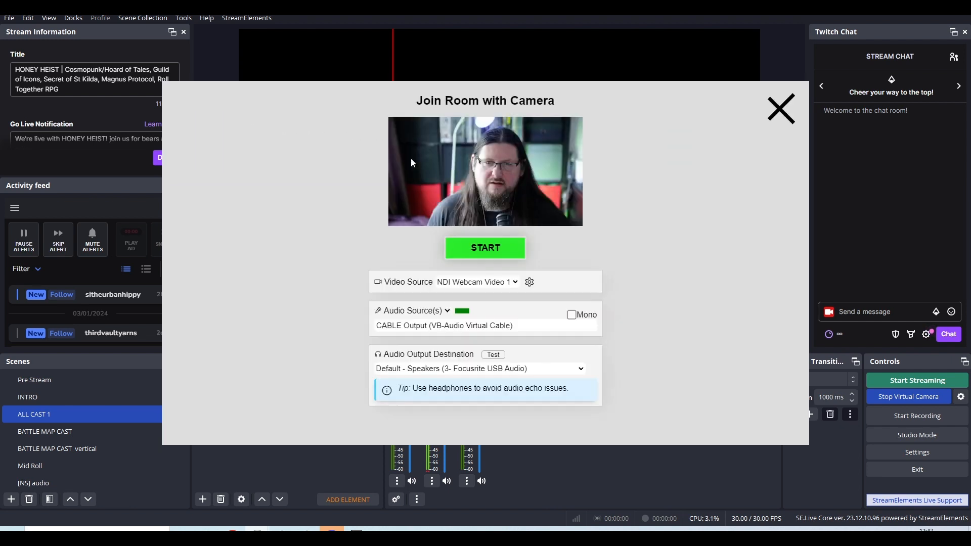
{"action": "left_click", "coordinate": [782, 108]}
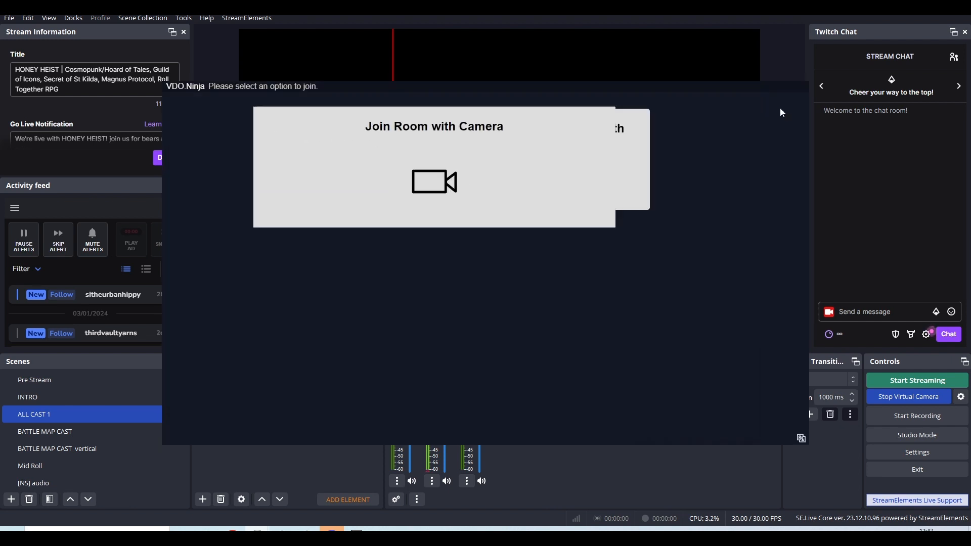
{"action": "left_click", "coordinate": [521, 33]}
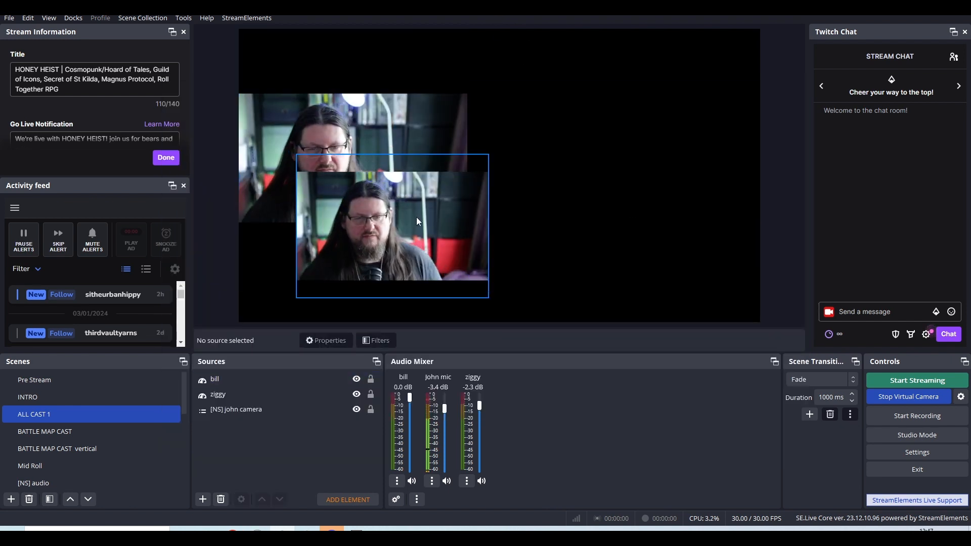
Move the bill source across the canvas to about 1035 px from the left edge and 410 px from the top.
{"action": "left_click_drag", "start_coordinate": [423, 216], "coordinate": [638, 173]}
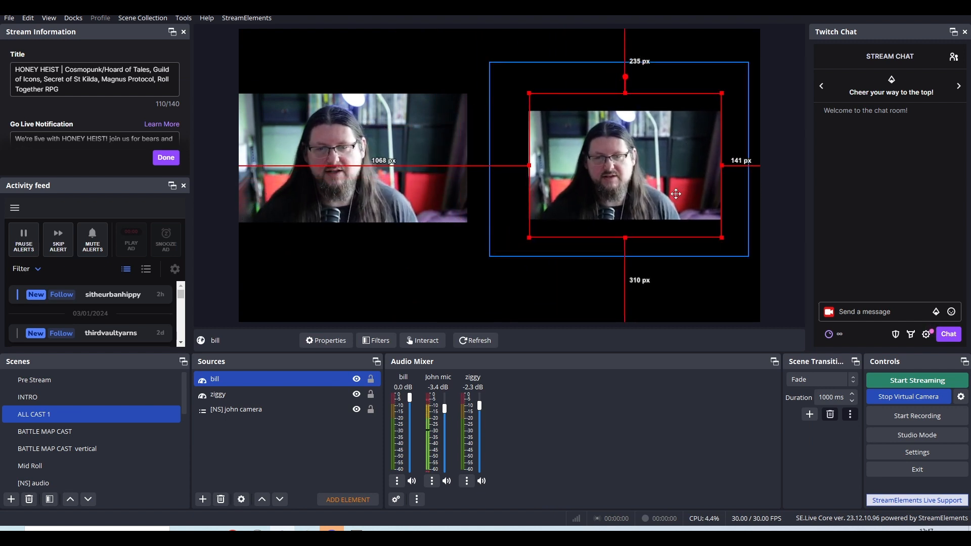
{"action": "left_click_drag", "start_coordinate": [573, 228], "coordinate": [580, 258]}
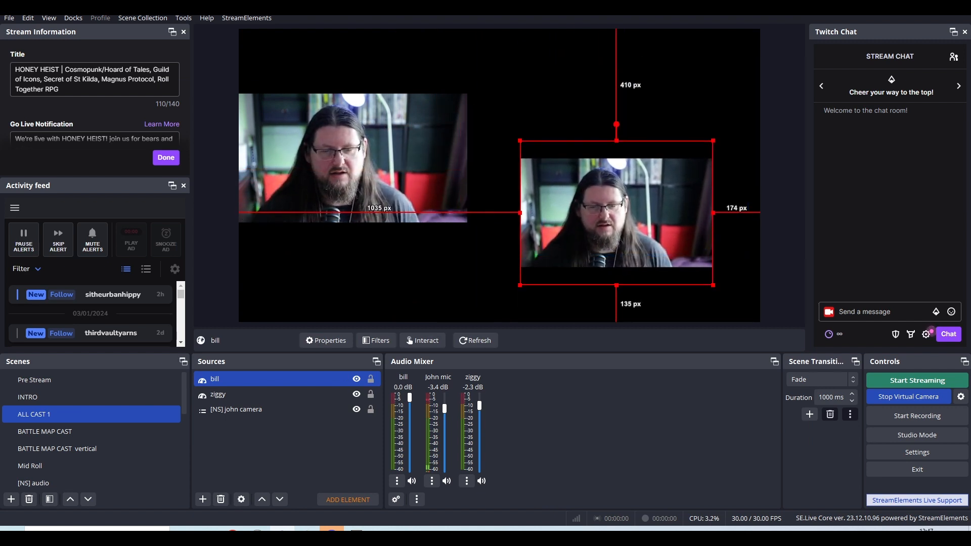
Hang up the bill guest's session, reload its join page and move the window clear of the OBS preview.
{"action": "mouse_move", "coordinate": [257, 535]}
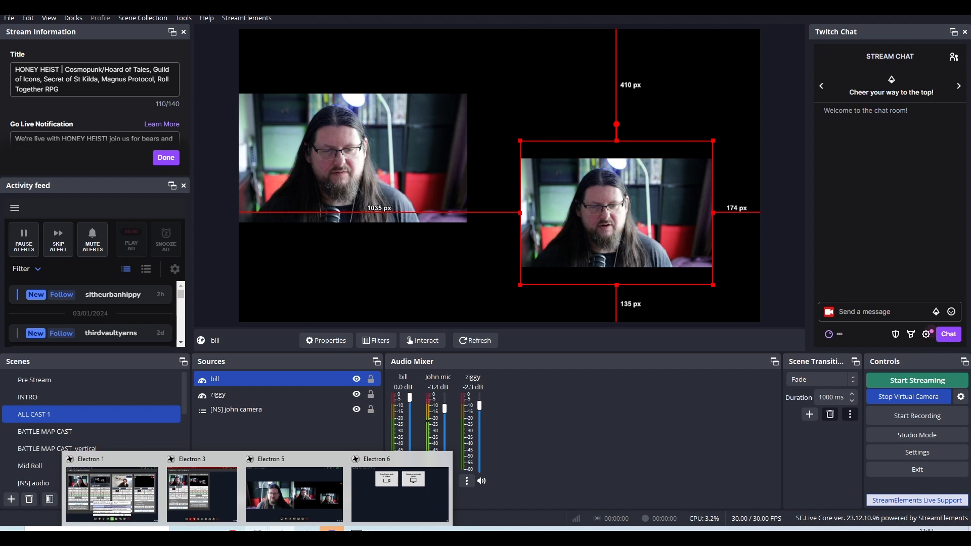
{"action": "left_click", "coordinate": [287, 506]}
{"action": "left_click", "coordinate": [564, 422]}
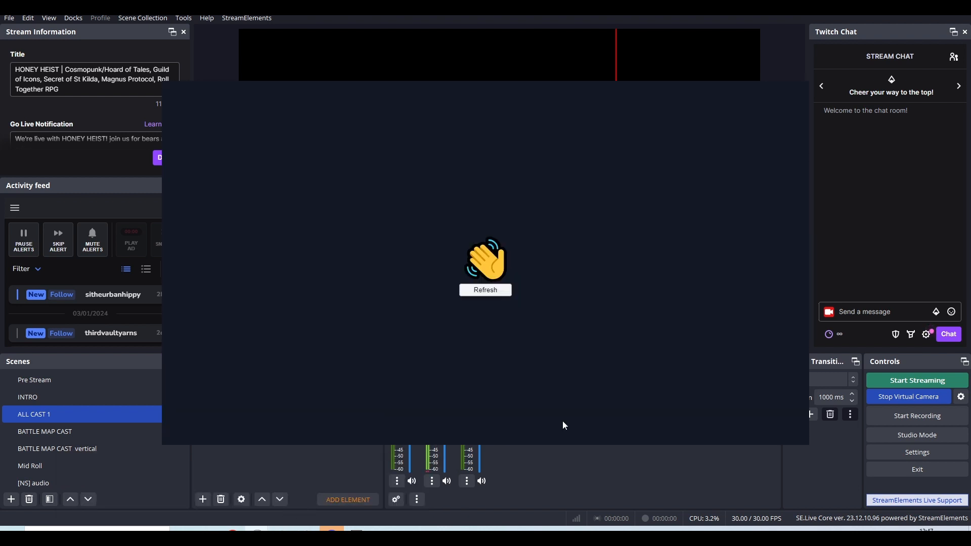
{"action": "left_click", "coordinate": [489, 293]}
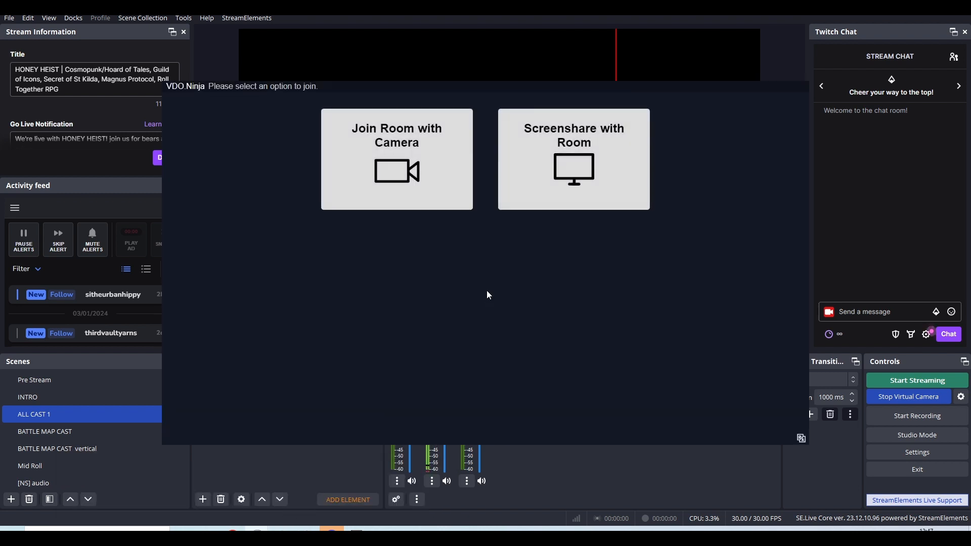
{"action": "left_click_drag", "start_coordinate": [516, 87], "coordinate": [618, 328]}
Move ziggy to the canvas's top edge, about 886 px from the left, and bill to about 1060 px from the left and 453 px down.
{"action": "left_click", "coordinate": [567, 214]}
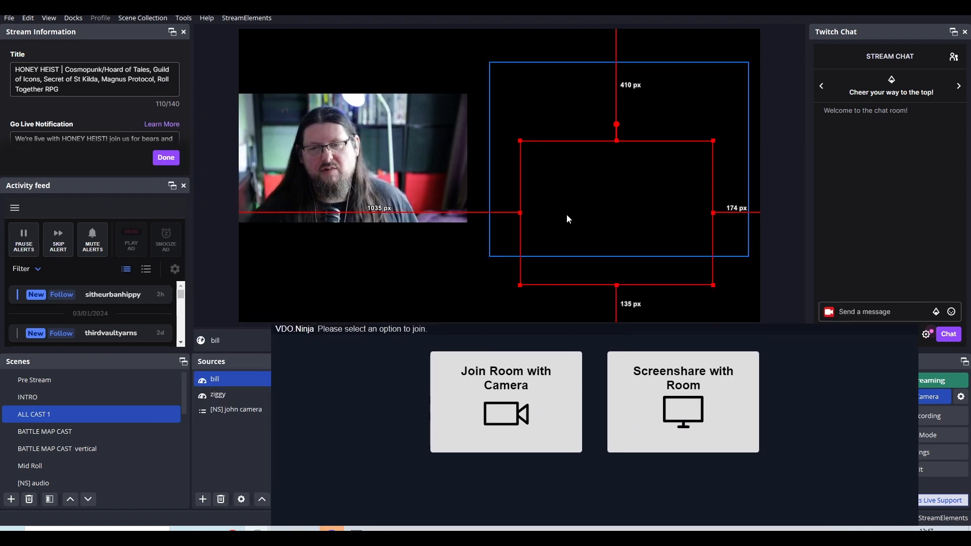
{"action": "left_click_drag", "start_coordinate": [616, 236], "coordinate": [596, 217]}
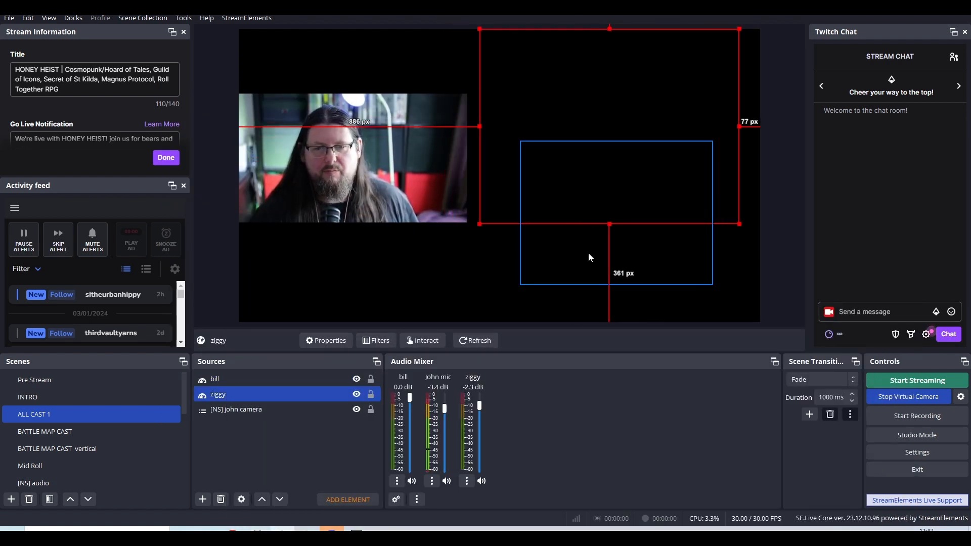
{"action": "left_click_drag", "start_coordinate": [588, 253], "coordinate": [603, 273]}
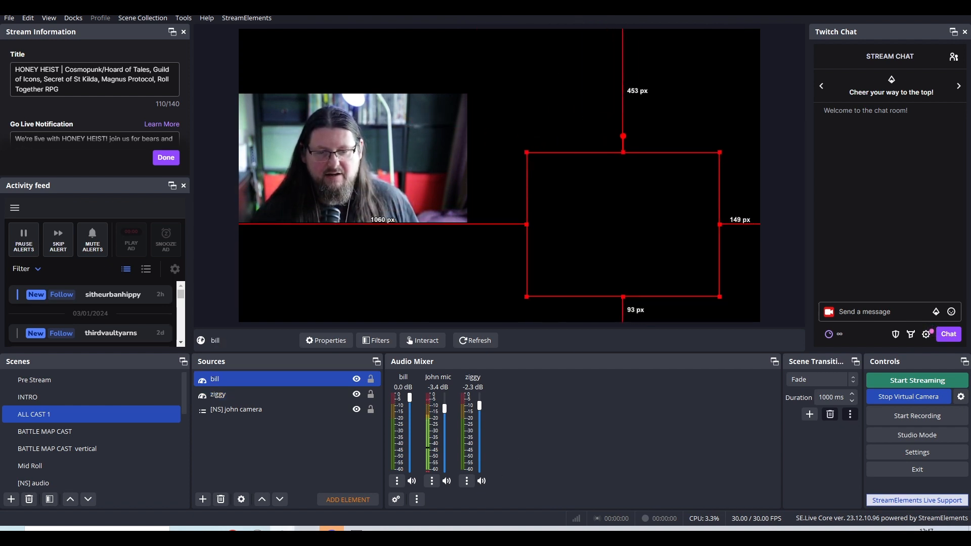
Rejoin the room with camera from the reloaded bill guest window, keeping NDI Webcam Video 1 as video source.
{"action": "mouse_move", "coordinate": [257, 535]}
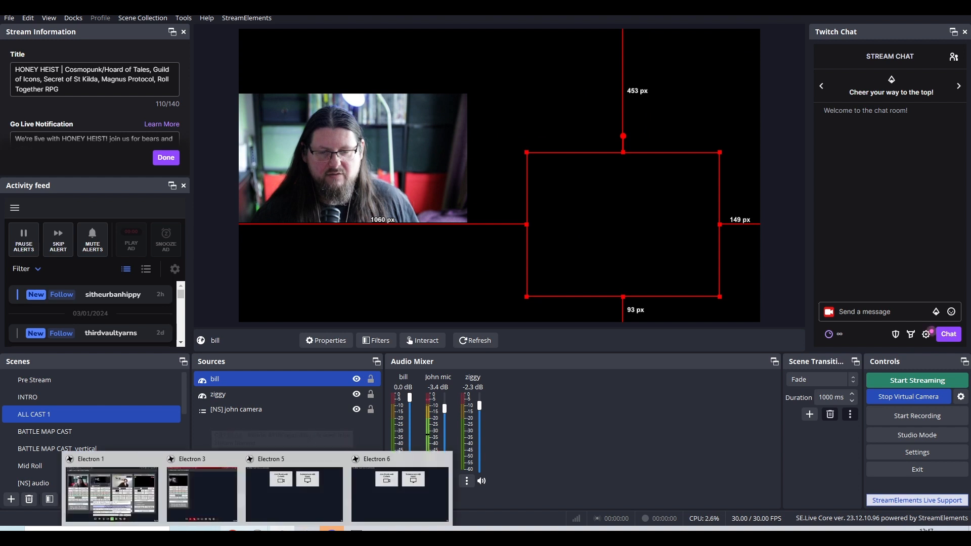
{"action": "left_click", "coordinate": [290, 493]}
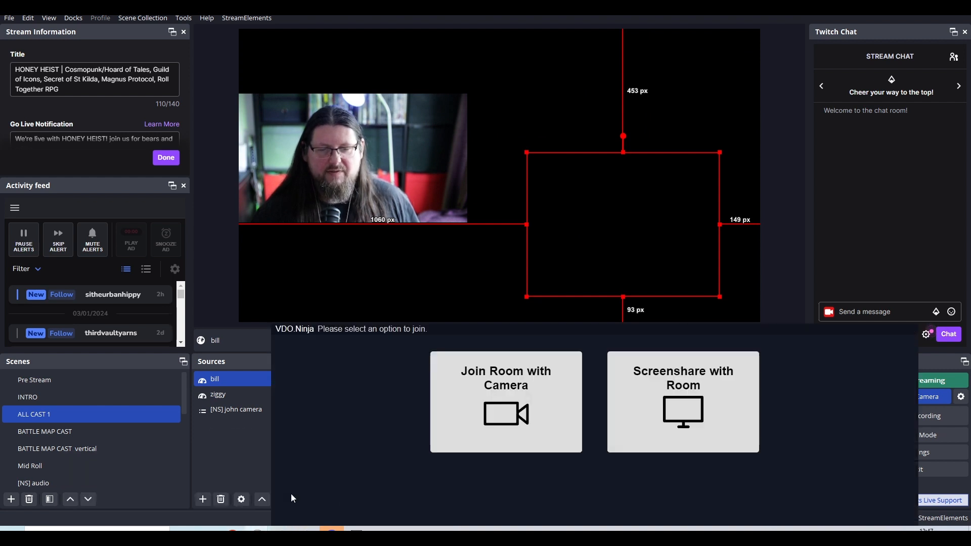
{"action": "left_click", "coordinate": [478, 393]}
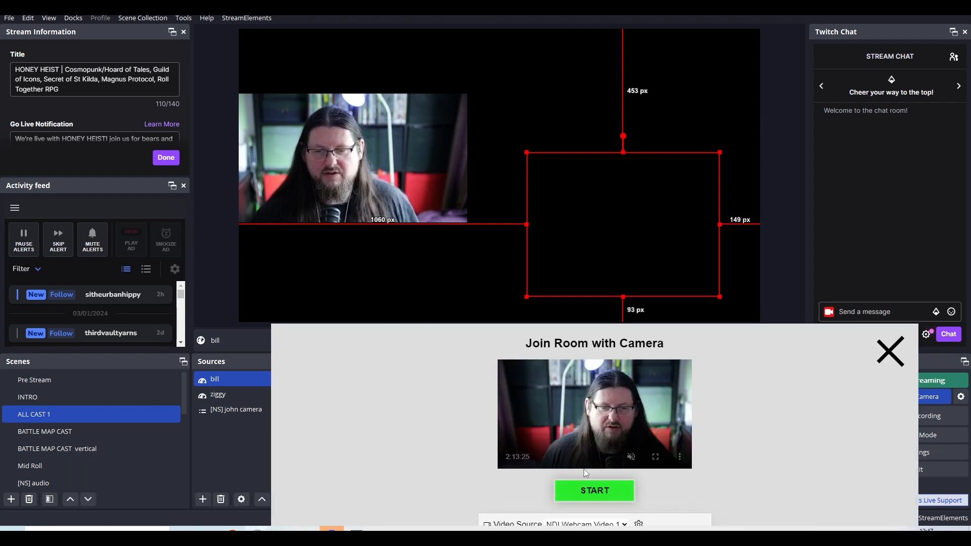
{"action": "left_click", "coordinate": [589, 490]}
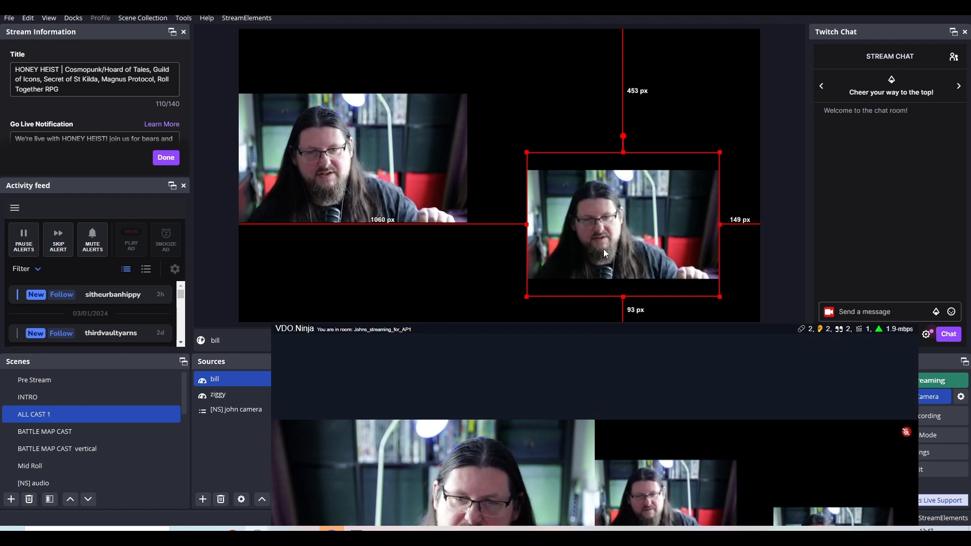
Crop the bill source's right and bottom edges and place it about 50 px from the canvas's left edge and 65 px down.
{"action": "left_click_drag", "start_coordinate": [605, 253], "coordinate": [396, 233]}
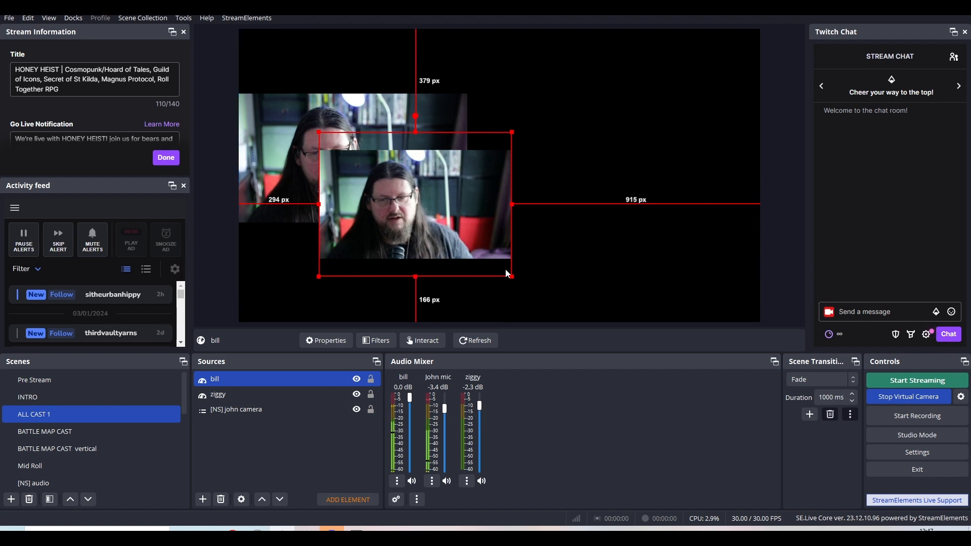
{"action": "left_click_drag", "start_coordinate": [511, 276], "coordinate": [470, 322], "text": "alt"}
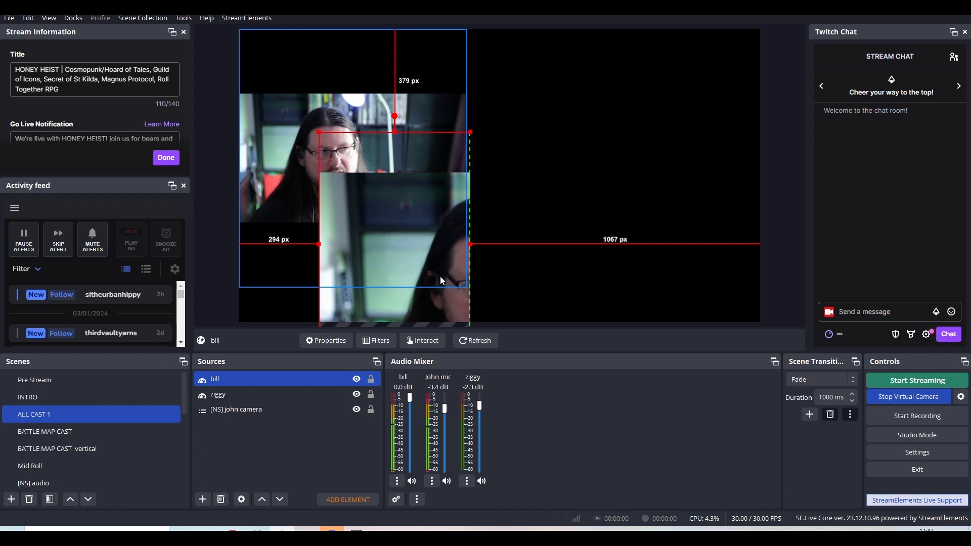
{"action": "left_click_drag", "start_coordinate": [440, 276], "coordinate": [374, 191]}
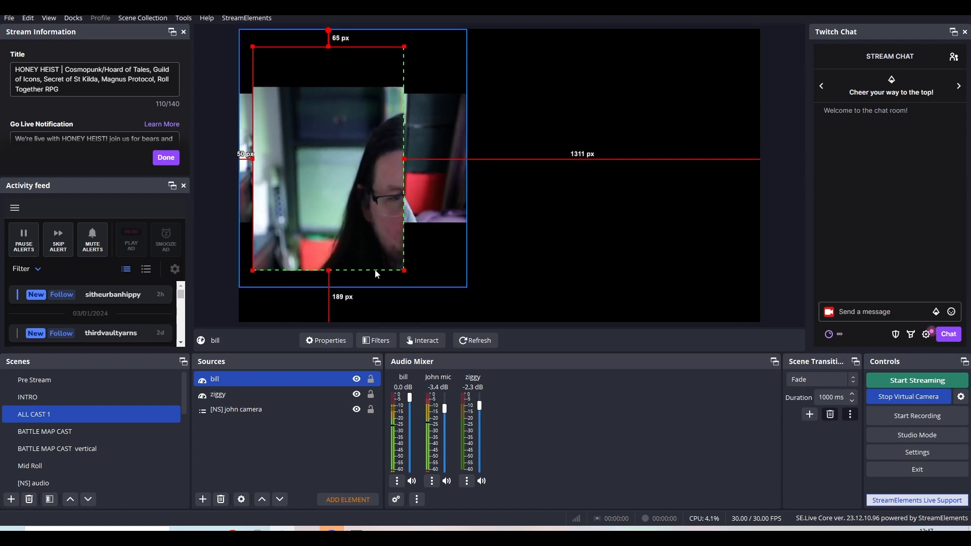
Remove bill's crop, scale the source to about 887 px wide and place it about 923 px from the left and 365 px down.
{"action": "left_click_drag", "start_coordinate": [404, 270], "coordinate": [685, 395]}
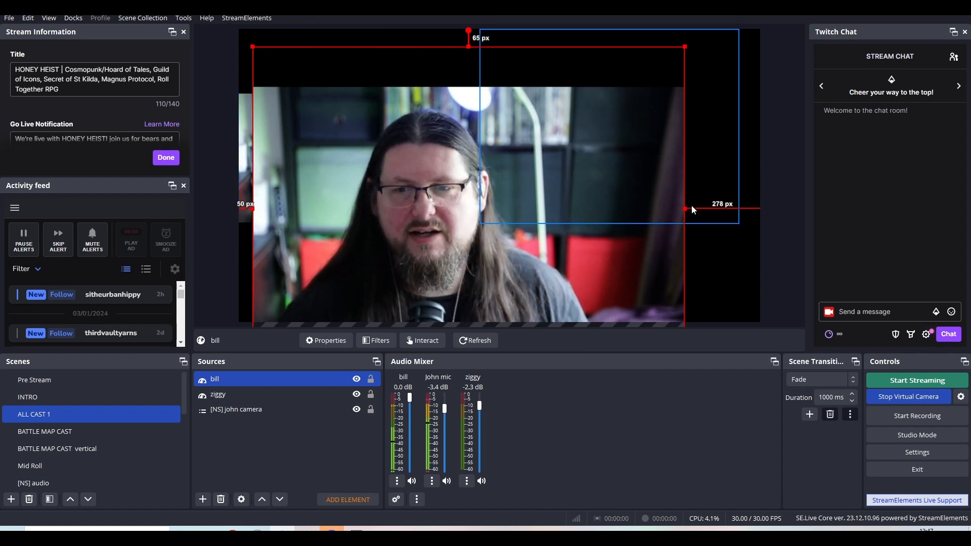
{"action": "left_click_drag", "start_coordinate": [686, 209], "coordinate": [493, 136]}
{"action": "left_click_drag", "start_coordinate": [418, 179], "coordinate": [651, 196]}
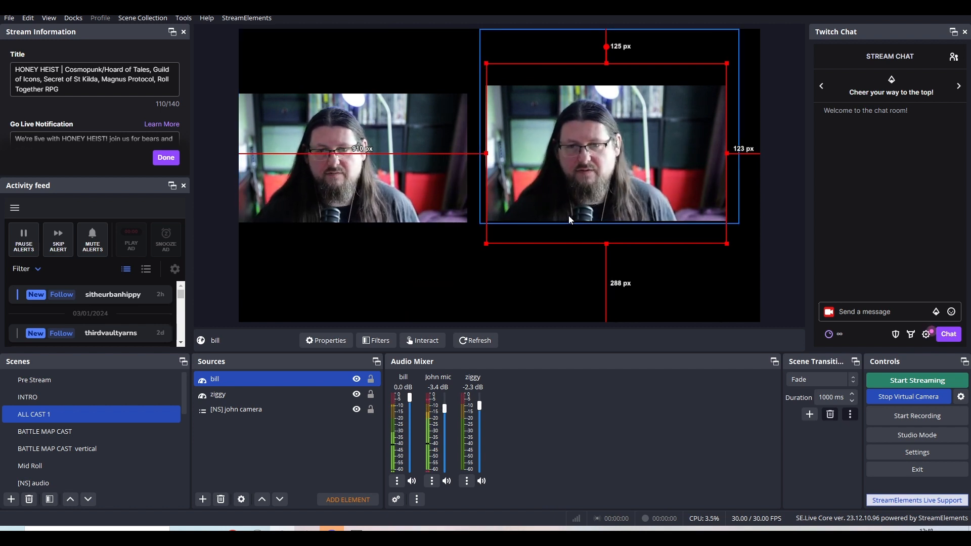
{"action": "left_click_drag", "start_coordinate": [569, 215], "coordinate": [572, 280]}
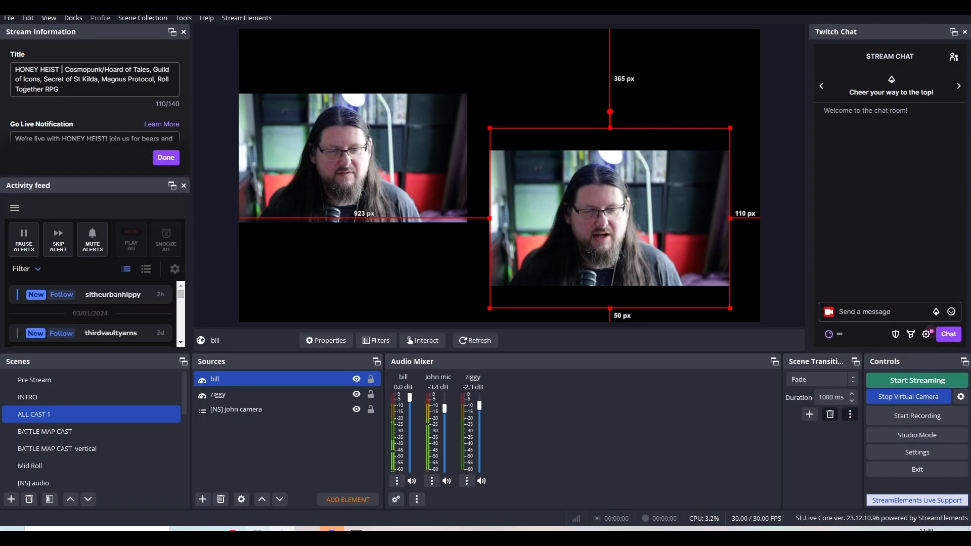
Switch to the VDO.Ninja control center window to examine the director's program feed and bill's guest feed, and return to OBS.
{"action": "mouse_move", "coordinate": [253, 509]}
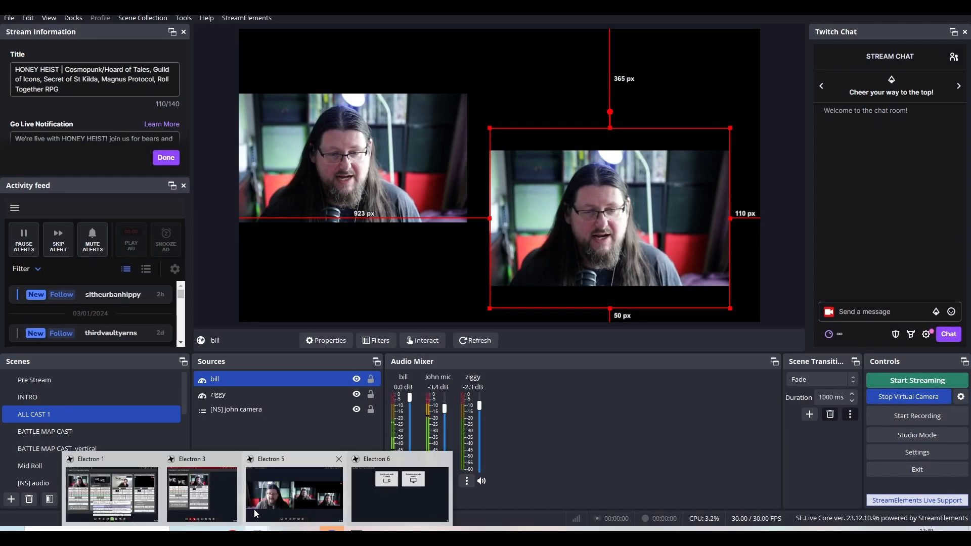
{"action": "left_click", "coordinate": [210, 502]}
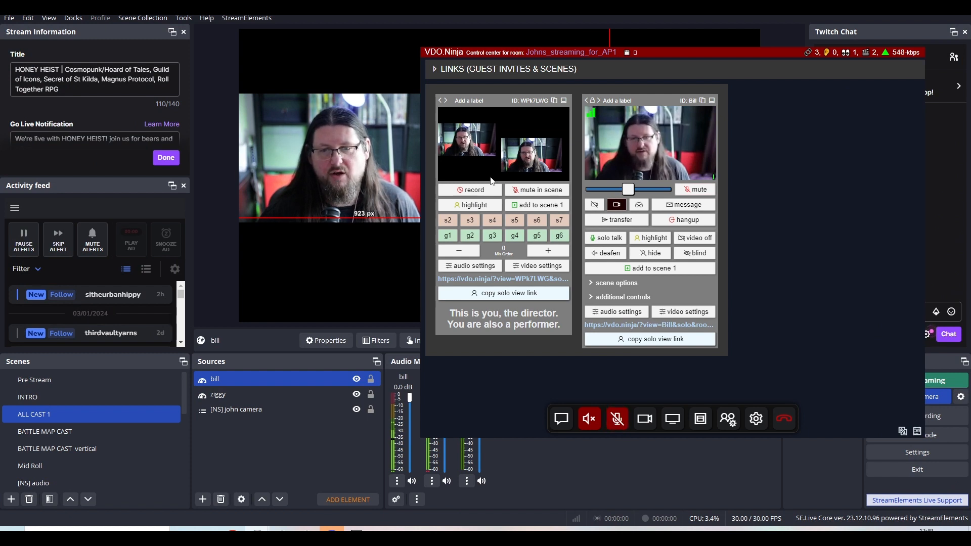
{"action": "mouse_move", "coordinate": [653, 142]}
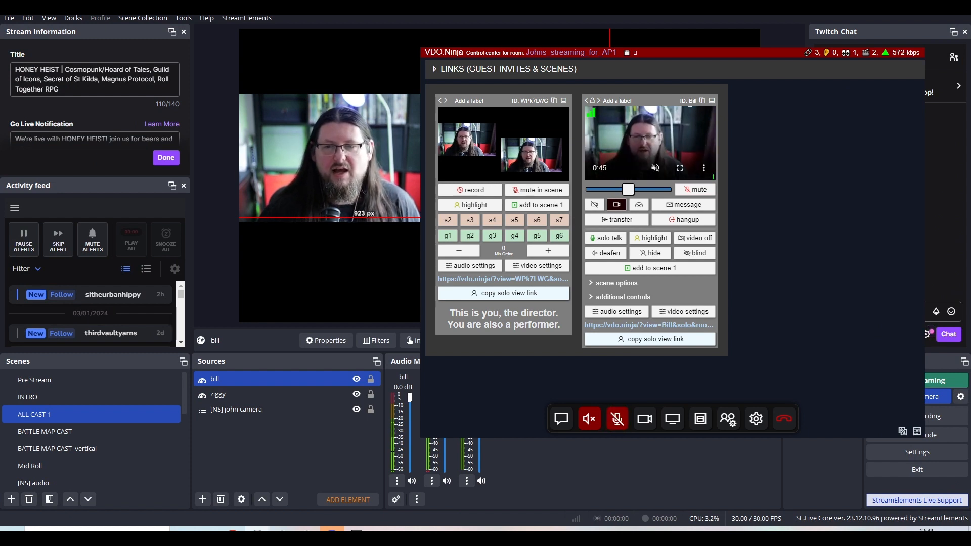
{"action": "mouse_move", "coordinate": [676, 162]}
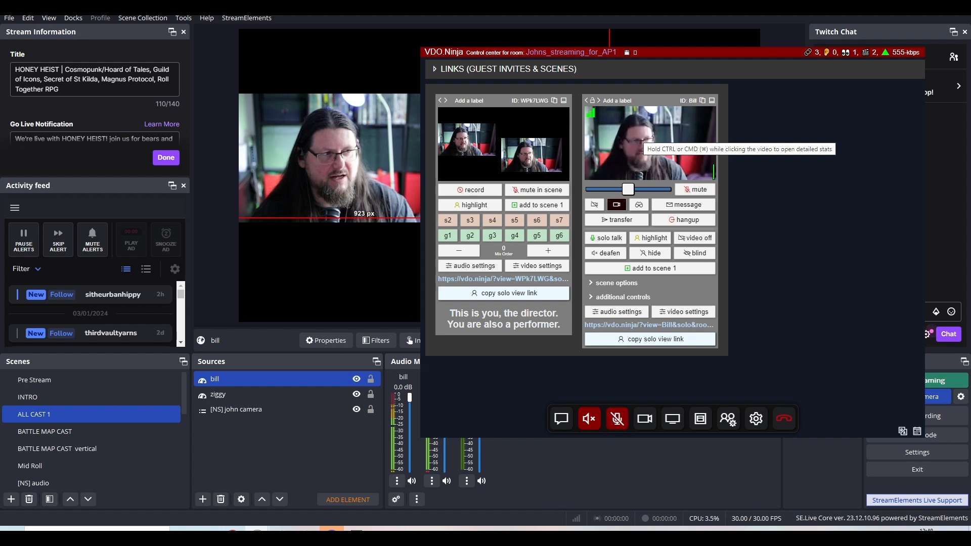
{"action": "left_click", "coordinate": [324, 430]}
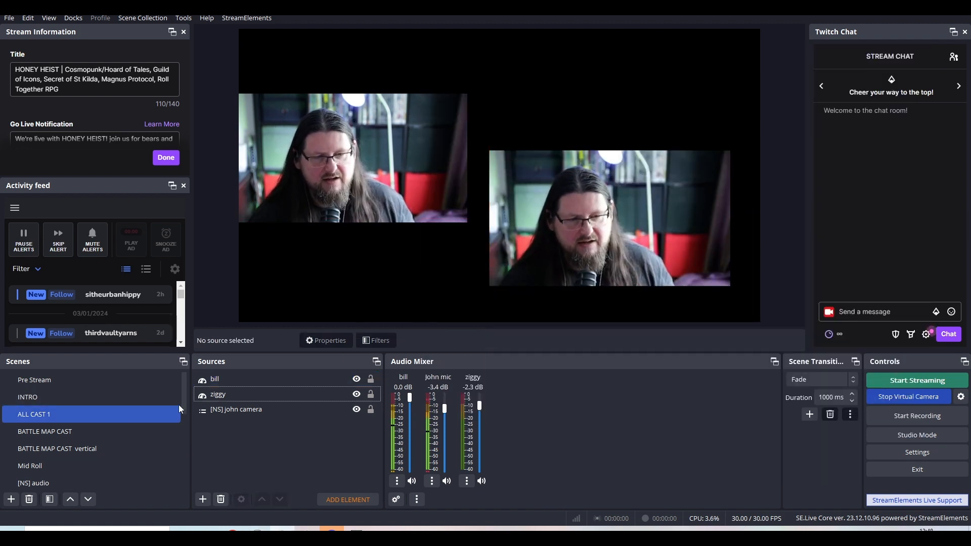
{"action": "left_click_drag", "start_coordinate": [184, 409], "coordinate": [190, 477]}
{"action": "left_click", "coordinate": [140, 412]}
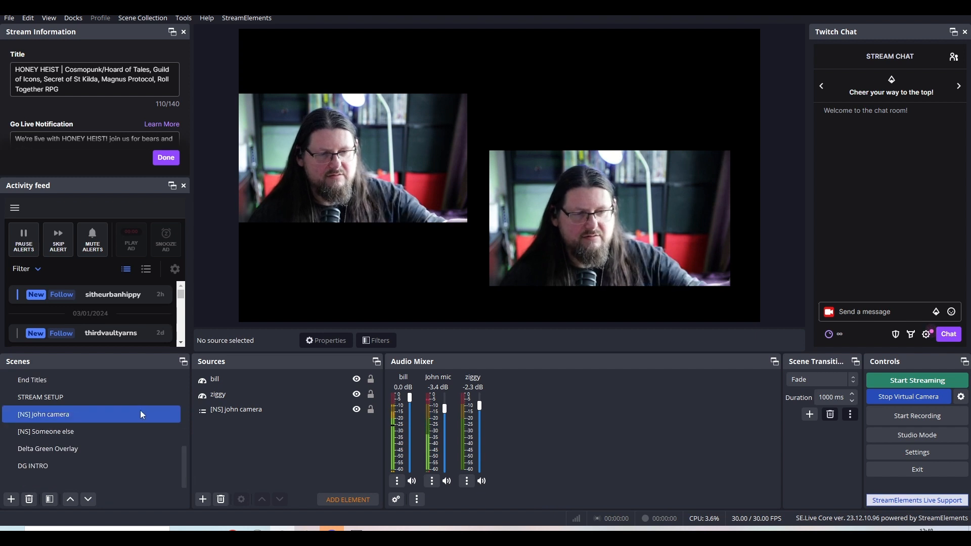
{"action": "left_click", "coordinate": [136, 399]}
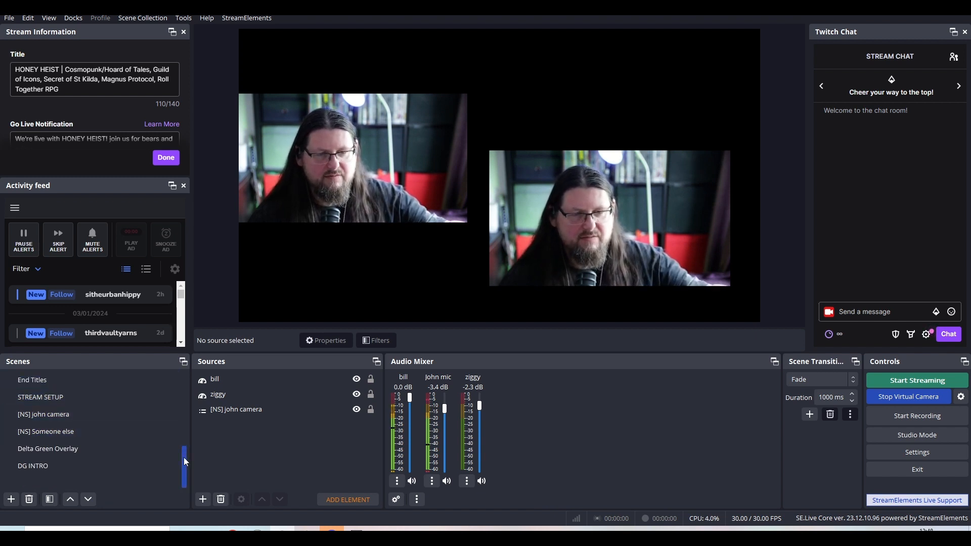
{"action": "left_click_drag", "start_coordinate": [184, 458], "coordinate": [178, 433]}
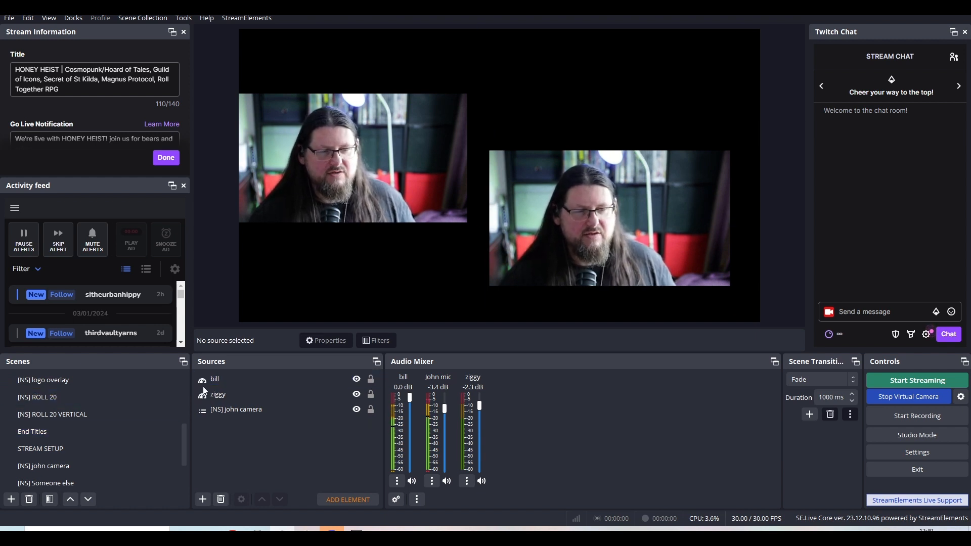
{"action": "right_click", "coordinate": [255, 443]}
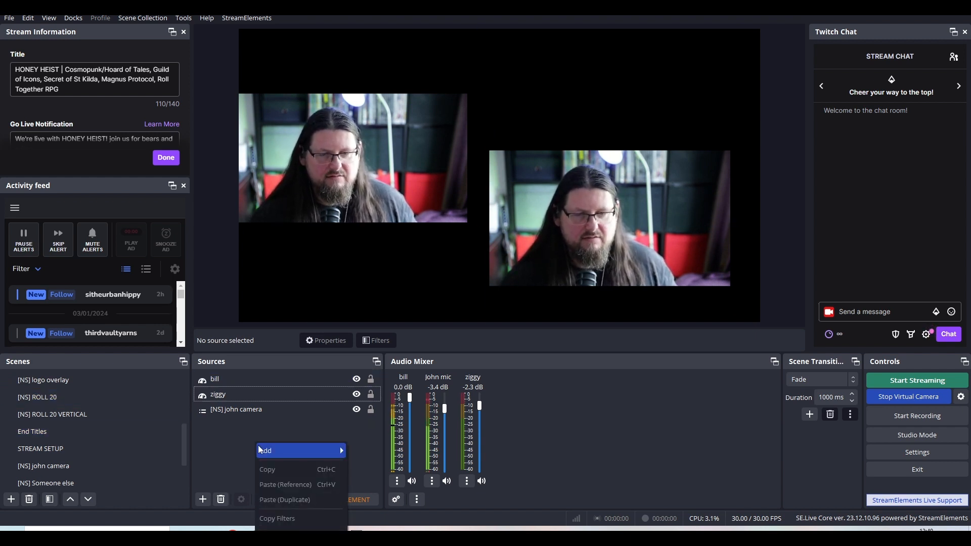
{"action": "left_click", "coordinate": [218, 441]}
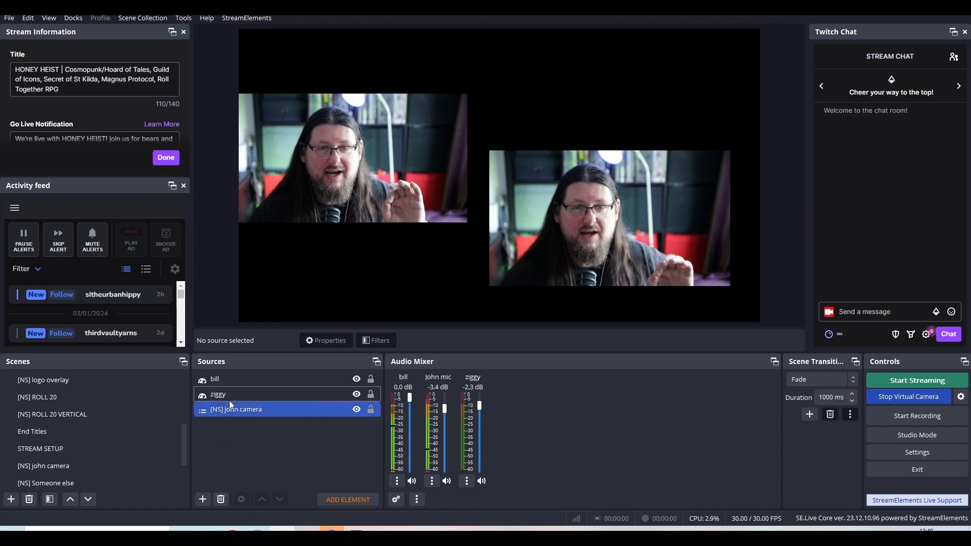
Move the bill source up beside the host camera, about 988 px from the canvas's left edge and 155 px from the top.
{"action": "left_click", "coordinate": [229, 383]}
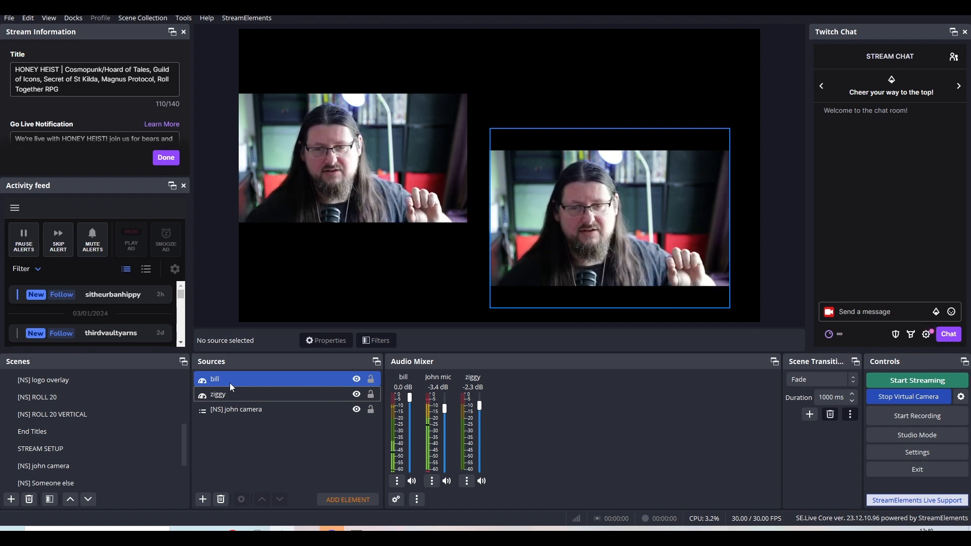
{"action": "left_click", "coordinate": [220, 298]}
{"action": "left_click_drag", "start_coordinate": [686, 242], "coordinate": [690, 168]}
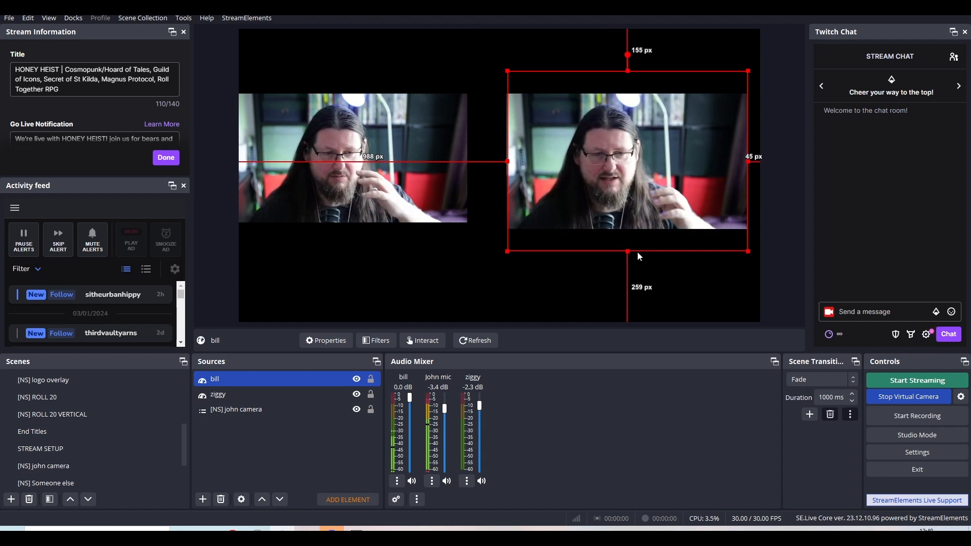
Turn on Studio Mode and load the [NS] john camera scene as the preview.
{"action": "left_click", "coordinate": [160, 465]}
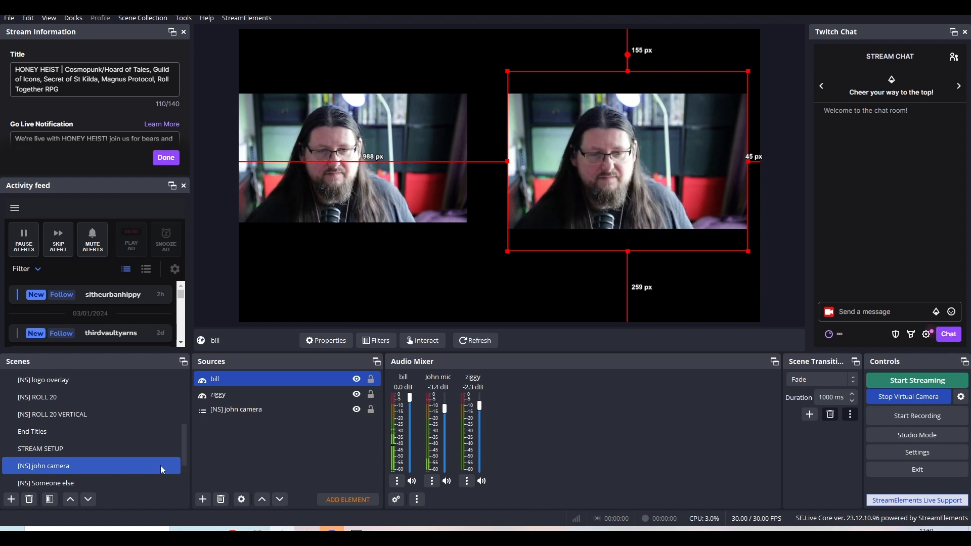
{"action": "left_click", "coordinate": [932, 438]}
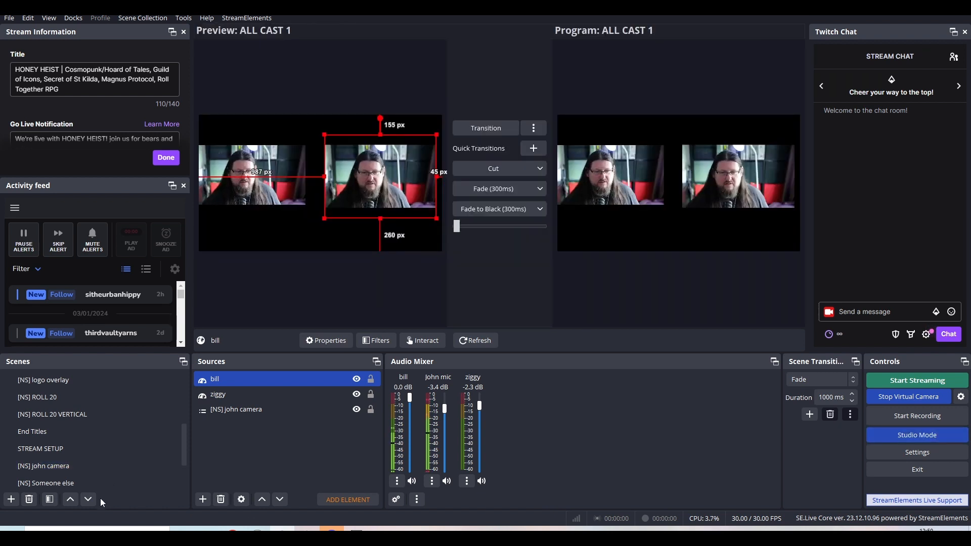
{"action": "left_click", "coordinate": [95, 453]}
{"action": "left_click", "coordinate": [90, 464]}
{"action": "left_click", "coordinate": [95, 453]}
{"action": "left_click", "coordinate": [92, 467]}
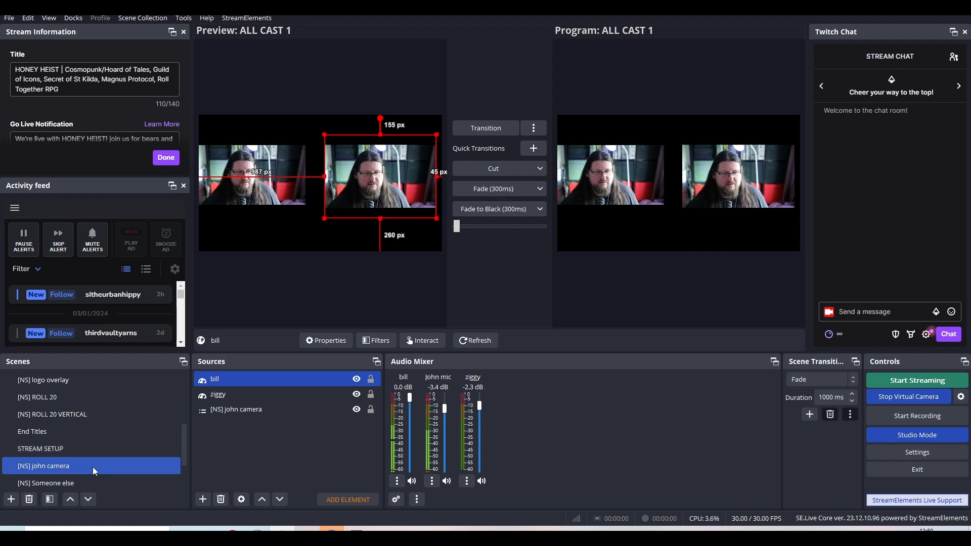
Make the name text and the Frame 2 overlay visible in the [NS] john camera scene.
{"action": "left_click", "coordinate": [356, 380]}
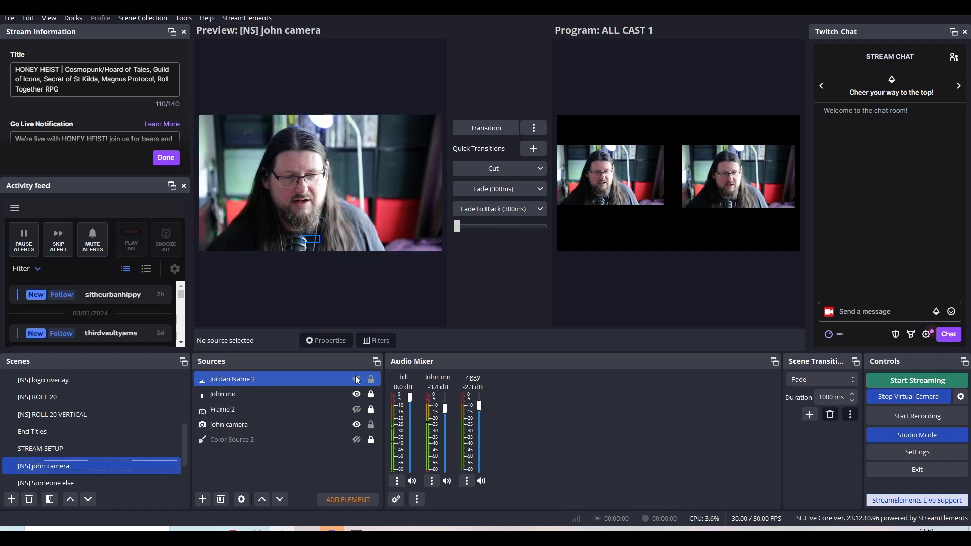
{"action": "left_click", "coordinate": [357, 380]}
{"action": "left_click", "coordinate": [349, 411]}
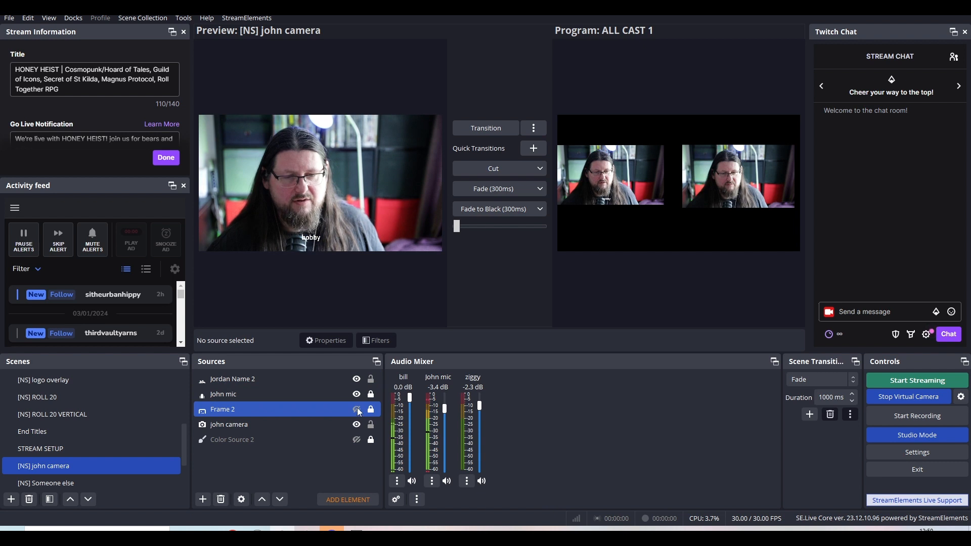
{"action": "left_click", "coordinate": [357, 408]}
{"action": "left_click", "coordinate": [408, 257]}
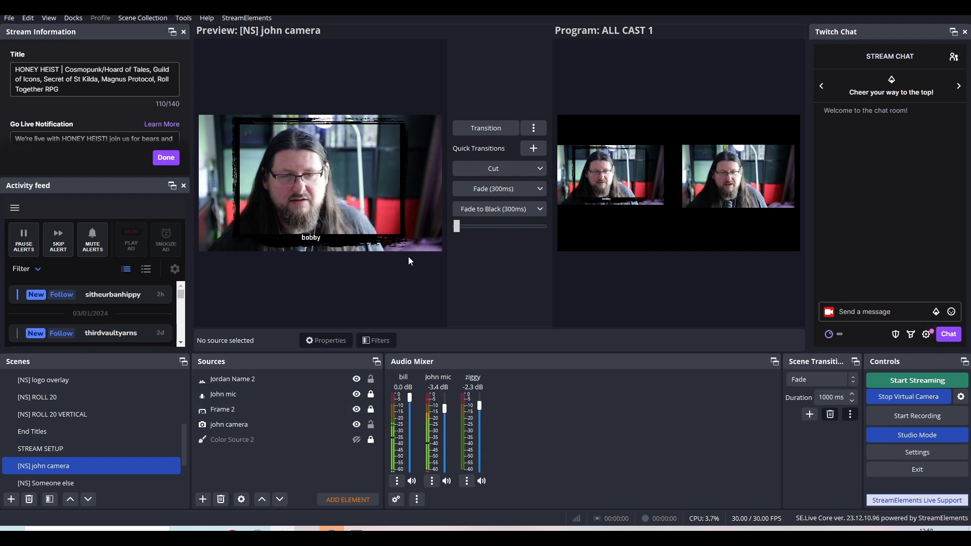
Crop the sides of the john camera source to suit the frame overlay and scale its box to about 1545 px wide.
{"action": "left_click", "coordinate": [297, 430]}
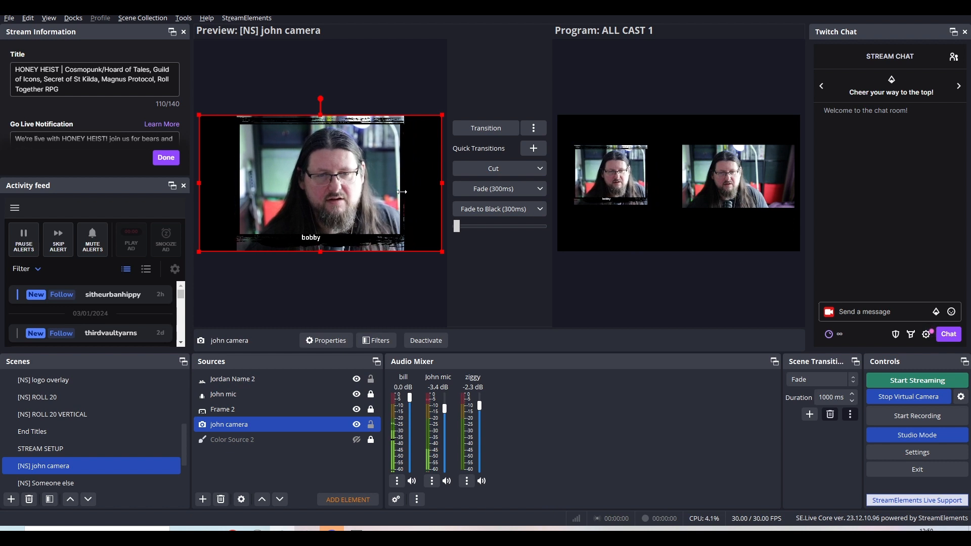
{"action": "left_click_drag", "start_coordinate": [402, 192], "coordinate": [435, 192]}
{"action": "mouse_move", "coordinate": [439, 184]}
{"action": "left_mouse_down"}
{"action": "mouse_move", "coordinate": [404, 189]}
{"action": "mouse_move", "coordinate": [445, 188]}
{"action": "mouse_move", "coordinate": [424, 193]}
{"action": "left_mouse_up"}
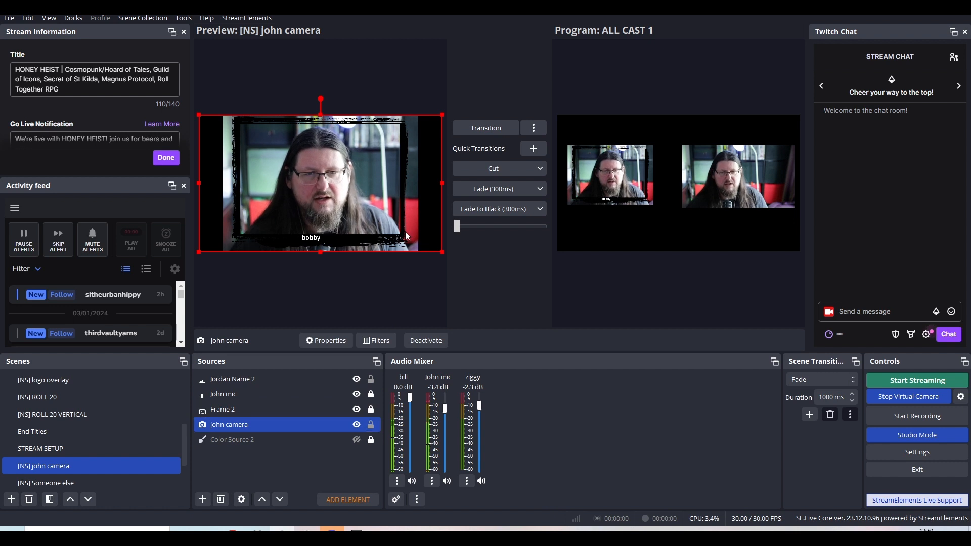
{"action": "left_click_drag", "start_coordinate": [439, 252], "coordinate": [333, 221]}
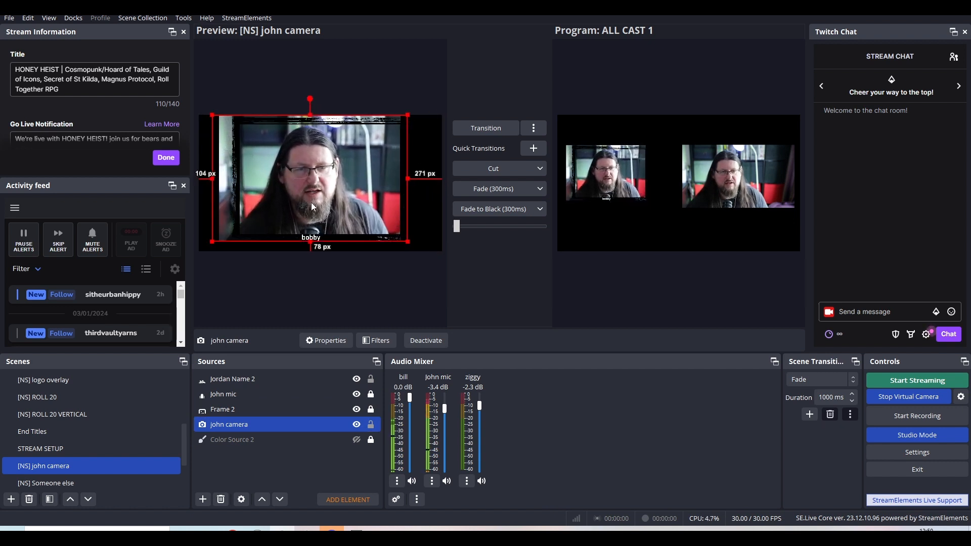
Refine john camera's side crop to the frame and position it about 212 px from the left and 78 px from the top.
{"action": "left_click_drag", "start_coordinate": [210, 179], "coordinate": [232, 183]}
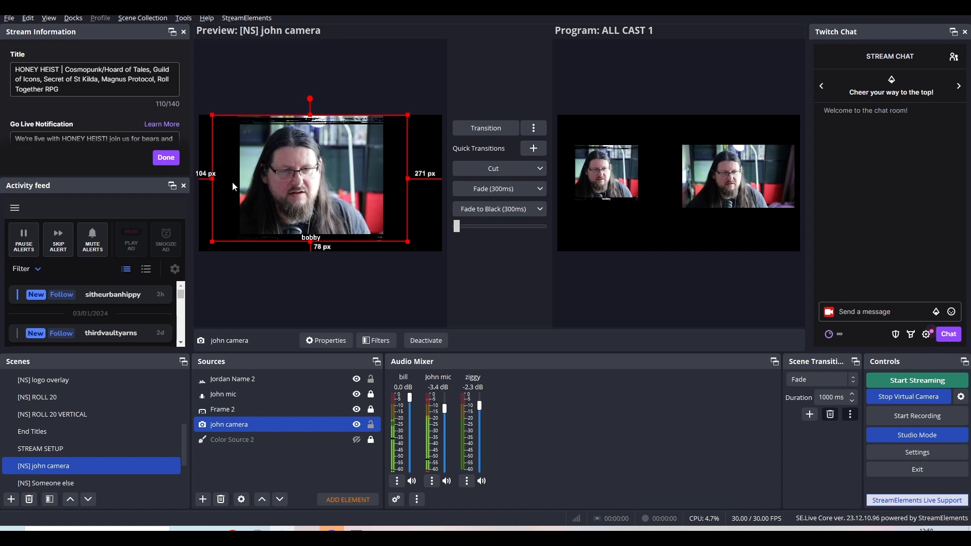
{"action": "left_click_drag", "start_coordinate": [407, 177], "coordinate": [374, 183]}
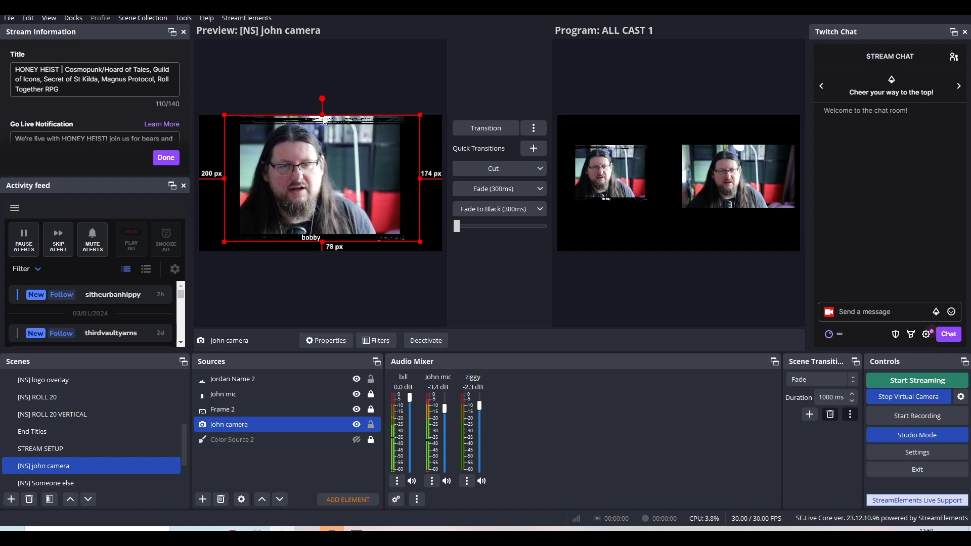
{"action": "left_click_drag", "start_coordinate": [359, 237], "coordinate": [355, 242]}
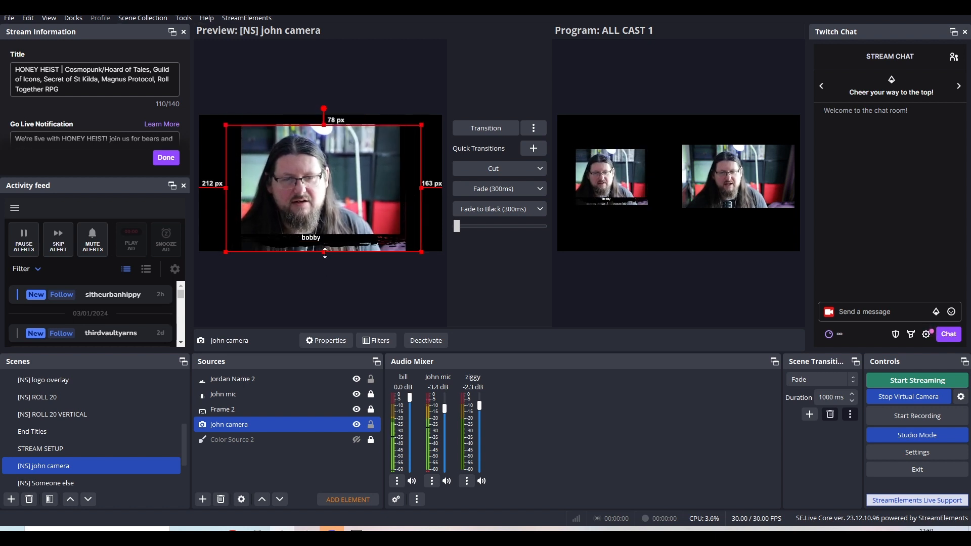
Reduce john camera's box to about 908 px high and place it about 235 px from the left and 80 px from the top.
{"action": "mouse_move", "coordinate": [336, 215]}
{"action": "left_mouse_down"}
{"action": "mouse_move", "coordinate": [338, 199]}
{"action": "mouse_move", "coordinate": [326, 231]}
{"action": "left_mouse_up"}
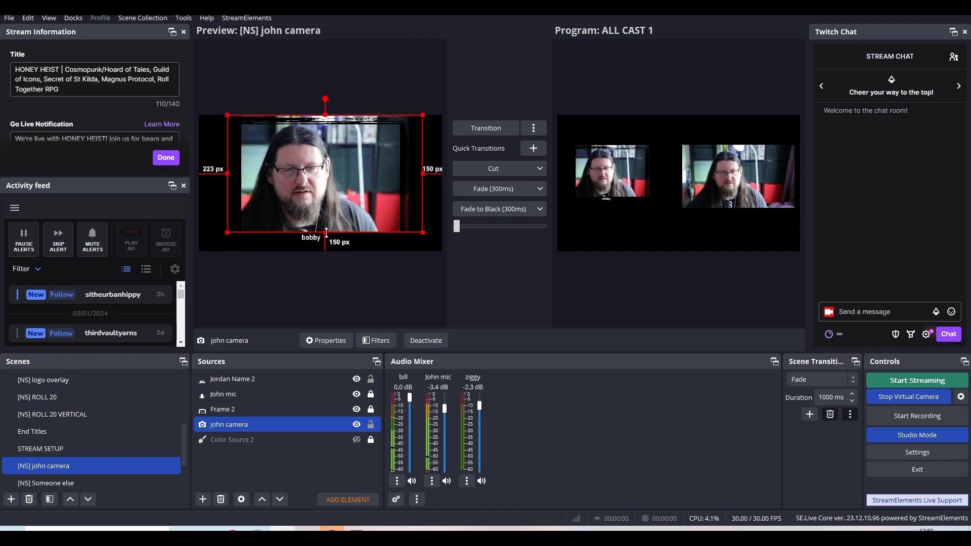
{"action": "left_click_drag", "start_coordinate": [345, 189], "coordinate": [343, 205]}
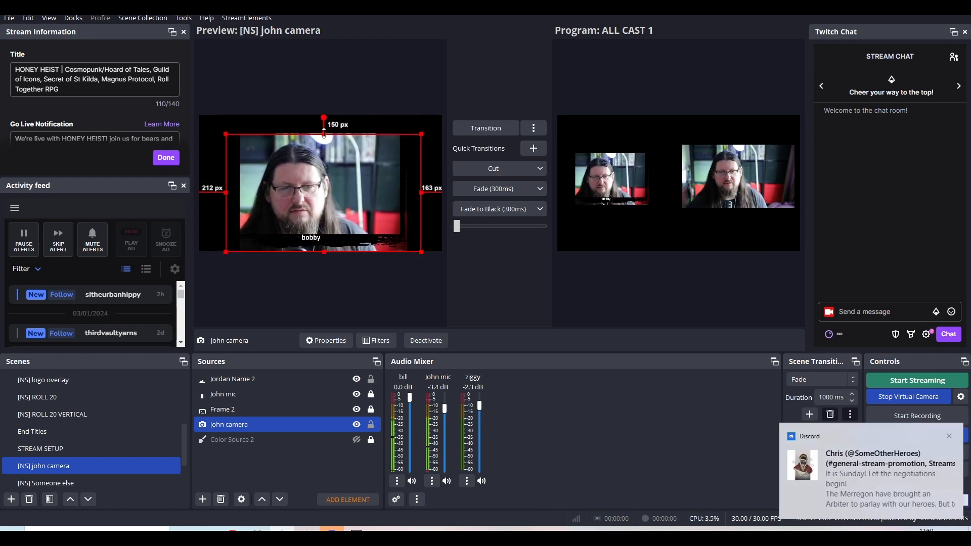
{"action": "left_click_drag", "start_coordinate": [323, 171], "coordinate": [327, 162]}
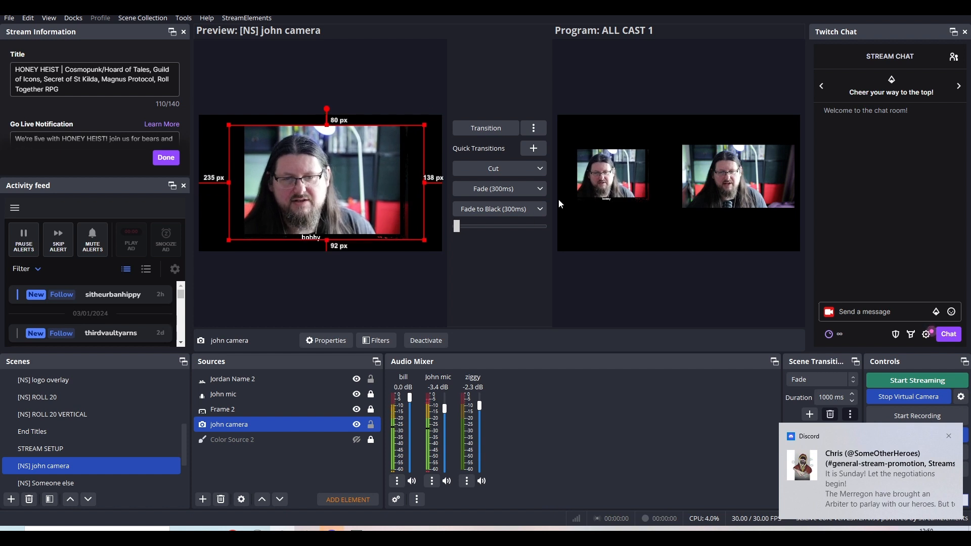
Dismiss the Discord notification and turn off Studio Mode to return to the ALL CAST 1 scene.
{"action": "left_click", "coordinate": [948, 435]}
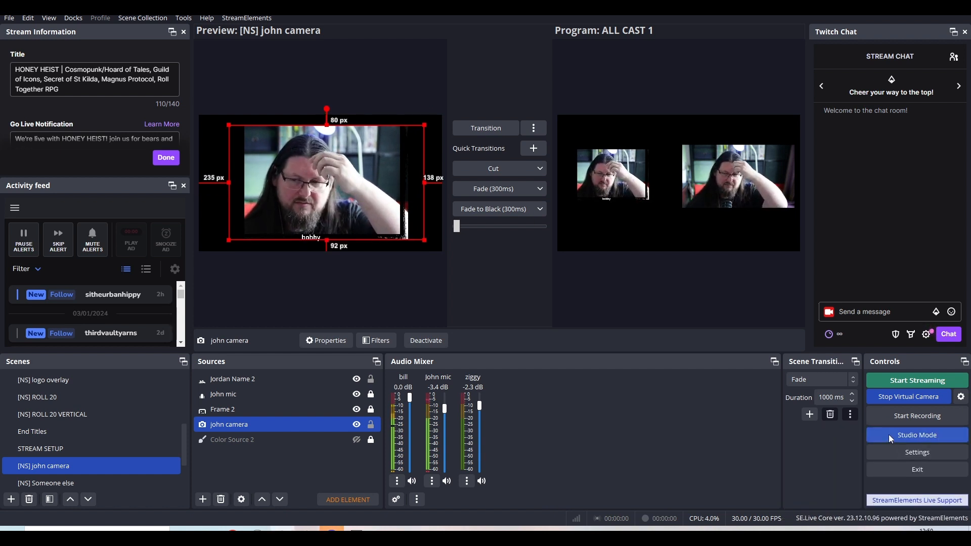
{"action": "left_click", "coordinate": [888, 434]}
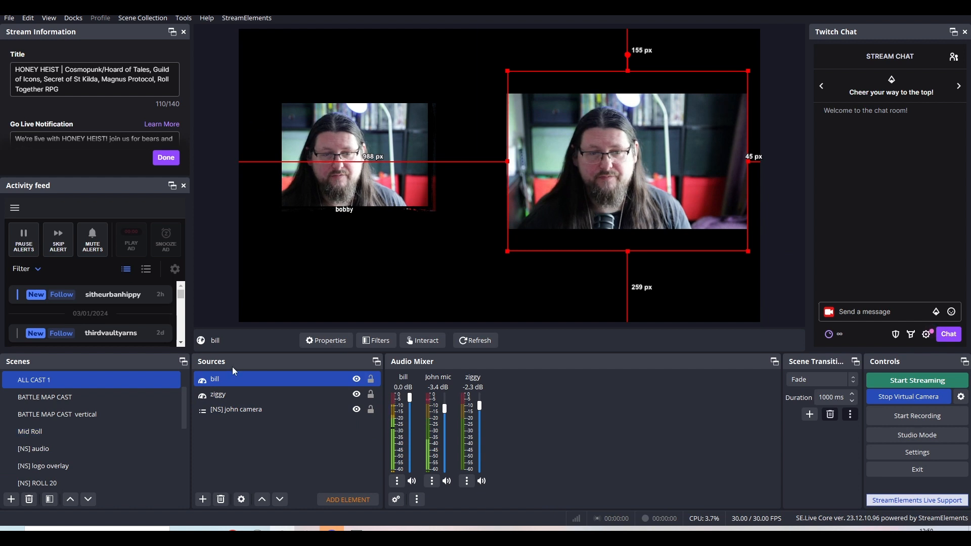
Hide the nested john camera scene in ALL CAST 1 and show it again.
{"action": "left_click", "coordinate": [357, 409]}
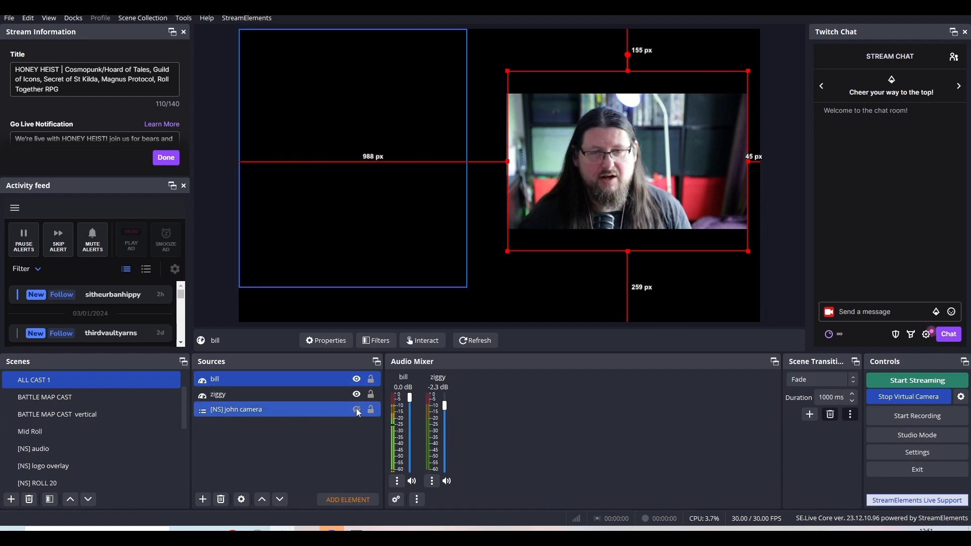
{"action": "left_click", "coordinate": [357, 409]}
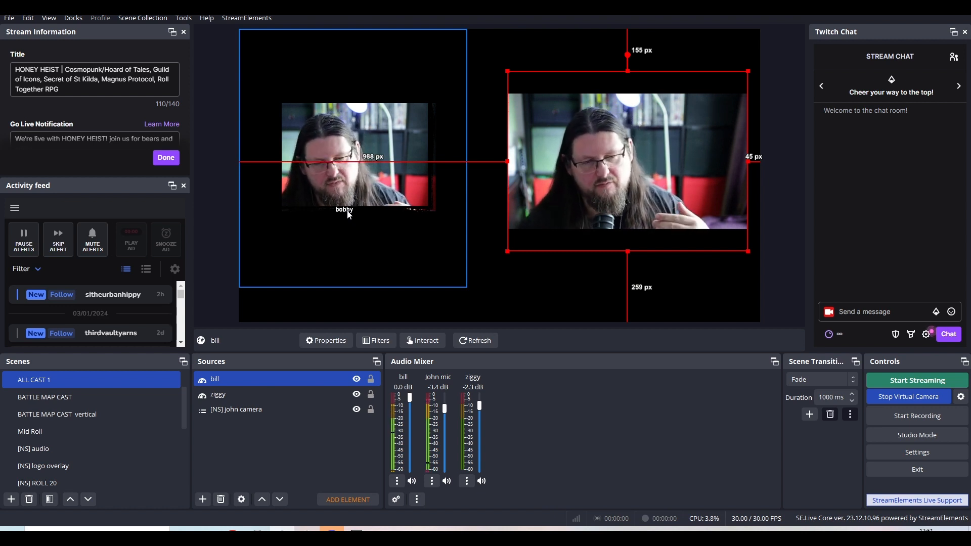
{"action": "left_click", "coordinate": [184, 404]}
{"action": "left_click_drag", "start_coordinate": [183, 404], "coordinate": [181, 418]}
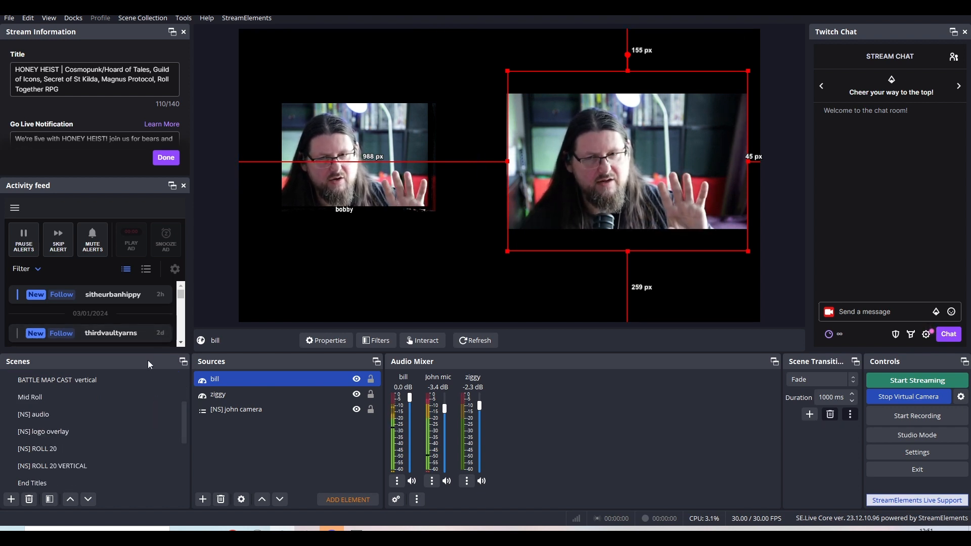
Enlarge the bill source toward its lower-left corner, leaving about 698 px of canvas to its left and 41 px below.
{"action": "left_click", "coordinate": [395, 256]}
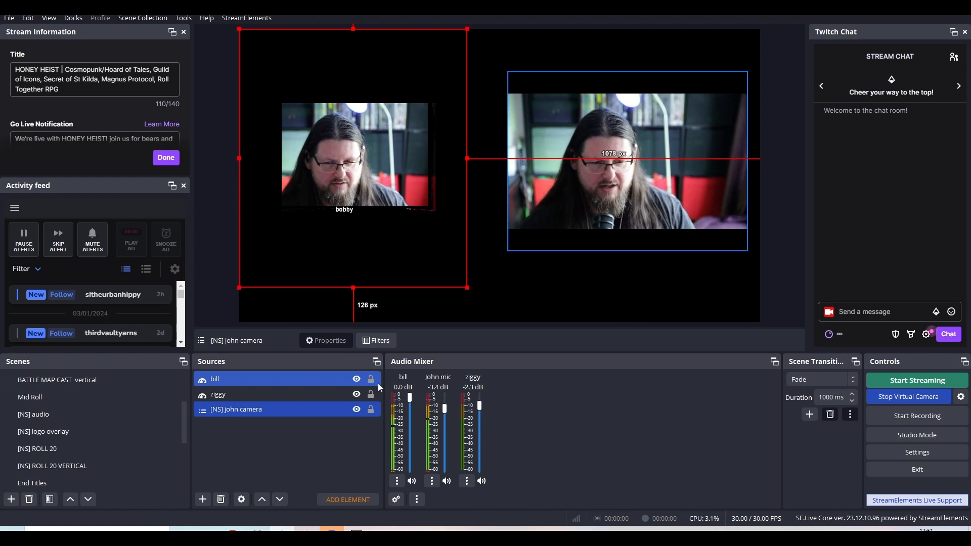
{"action": "left_click", "coordinate": [544, 225]}
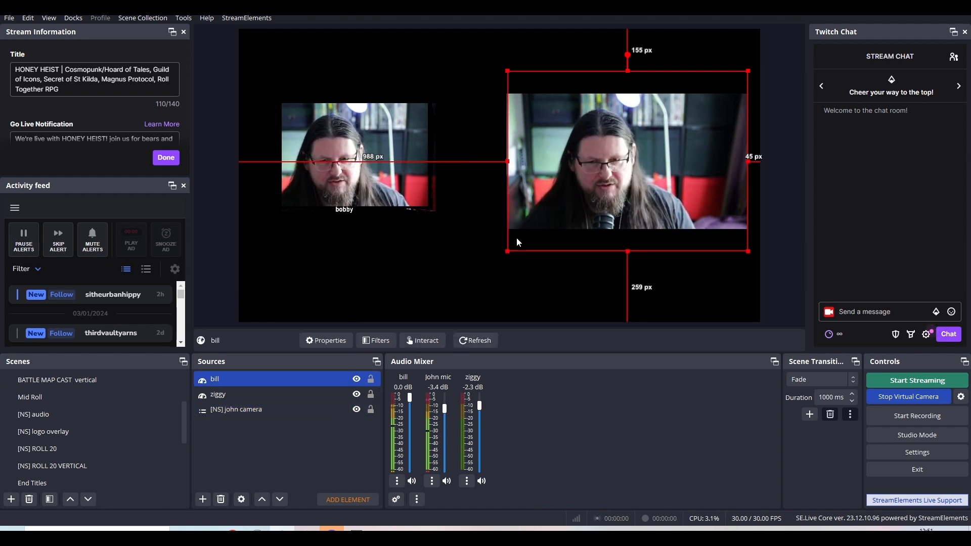
{"action": "left_click_drag", "start_coordinate": [508, 251], "coordinate": [429, 309]}
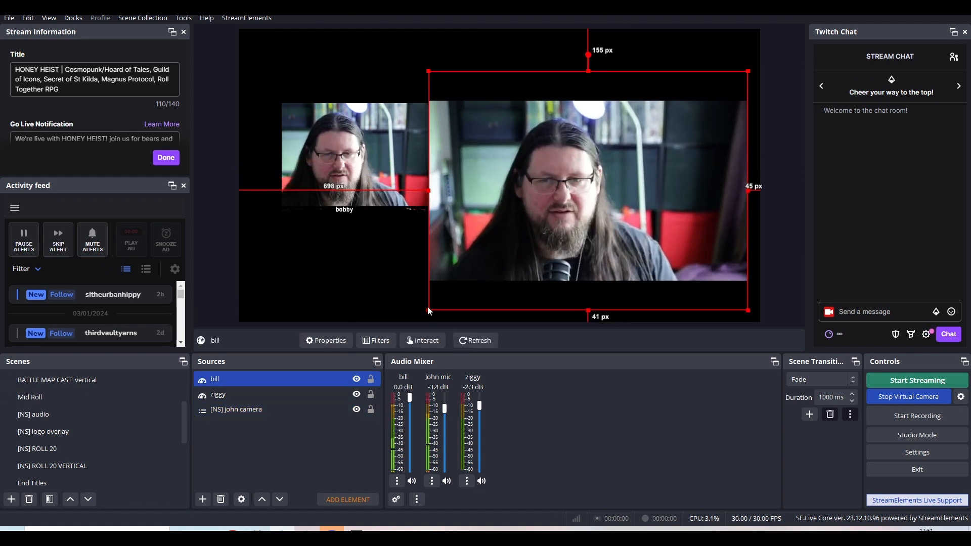
Look through the scene list from Pre Stream to DG INTRO, including the nested [NS] john camera and [NS] Someone else scenes.
{"action": "left_click", "coordinate": [171, 435]}
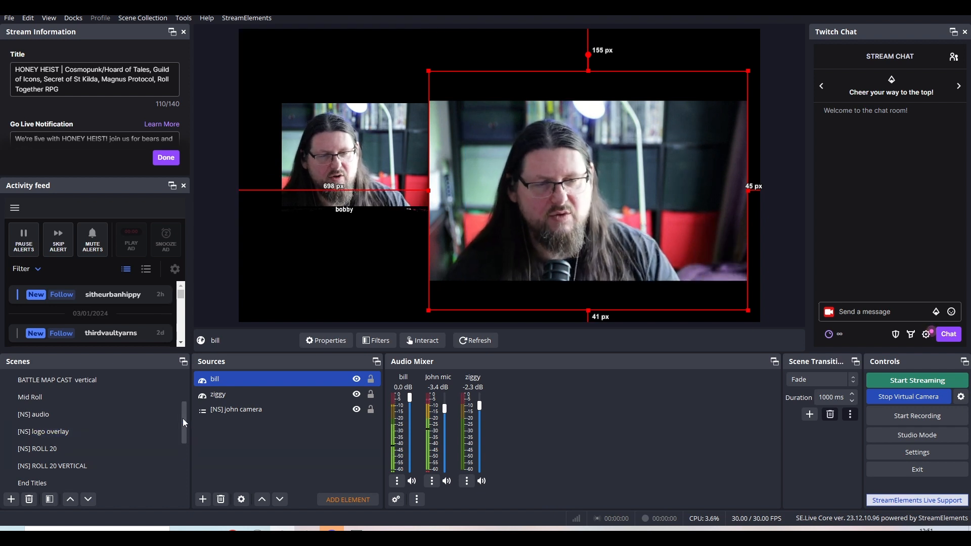
{"action": "left_click_drag", "start_coordinate": [184, 418], "coordinate": [190, 389]}
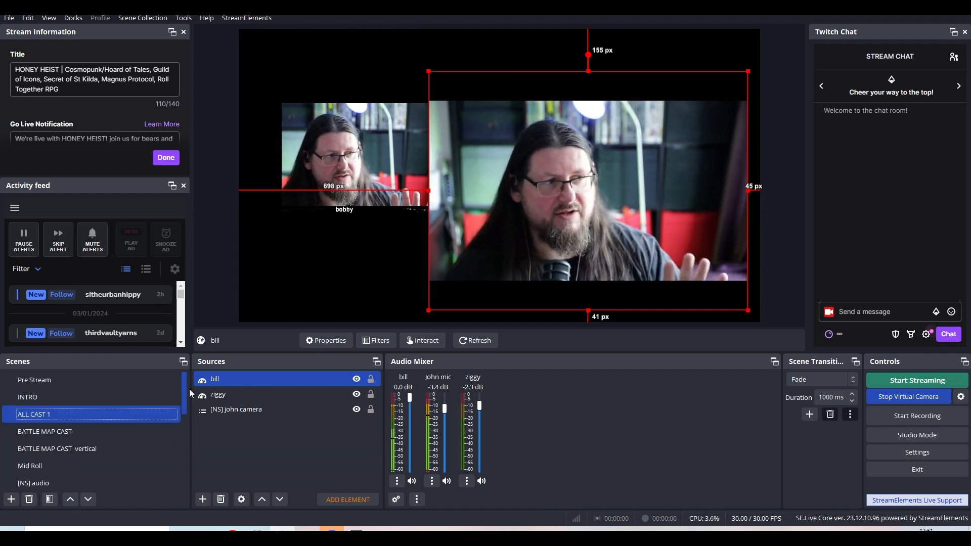
{"action": "left_click_drag", "start_coordinate": [189, 389], "coordinate": [184, 445]}
{"action": "left_click", "coordinate": [108, 449]}
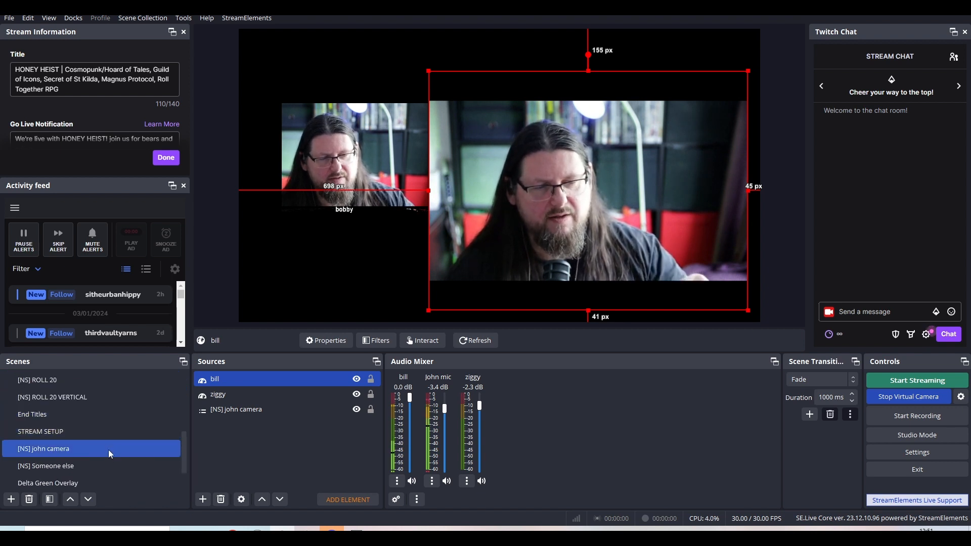
{"action": "left_click", "coordinate": [108, 461]}
{"action": "left_click", "coordinate": [107, 456]}
{"action": "left_click", "coordinate": [107, 463]}
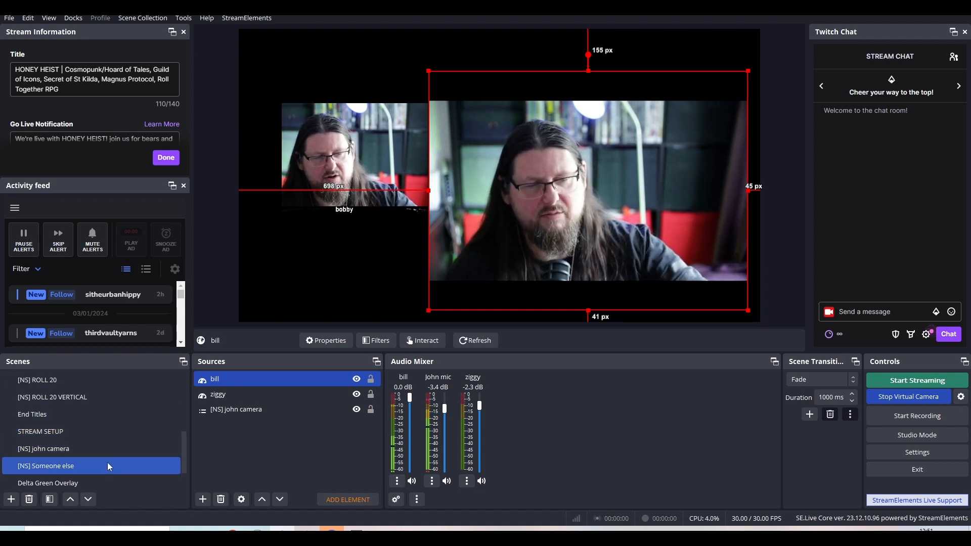
{"action": "left_click", "coordinate": [124, 483]}
{"action": "left_click", "coordinate": [120, 459]}
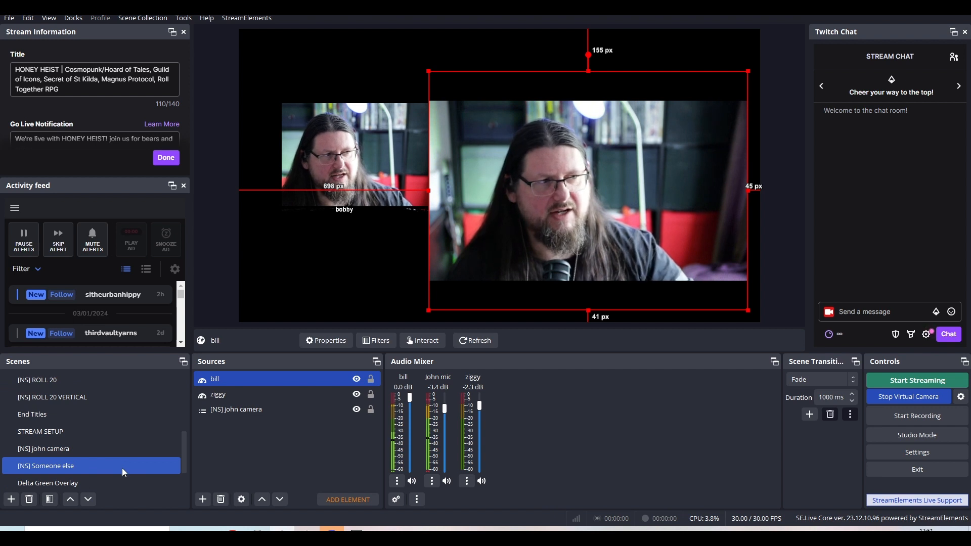
{"action": "left_click", "coordinate": [123, 446]}
{"action": "left_click", "coordinate": [125, 413]}
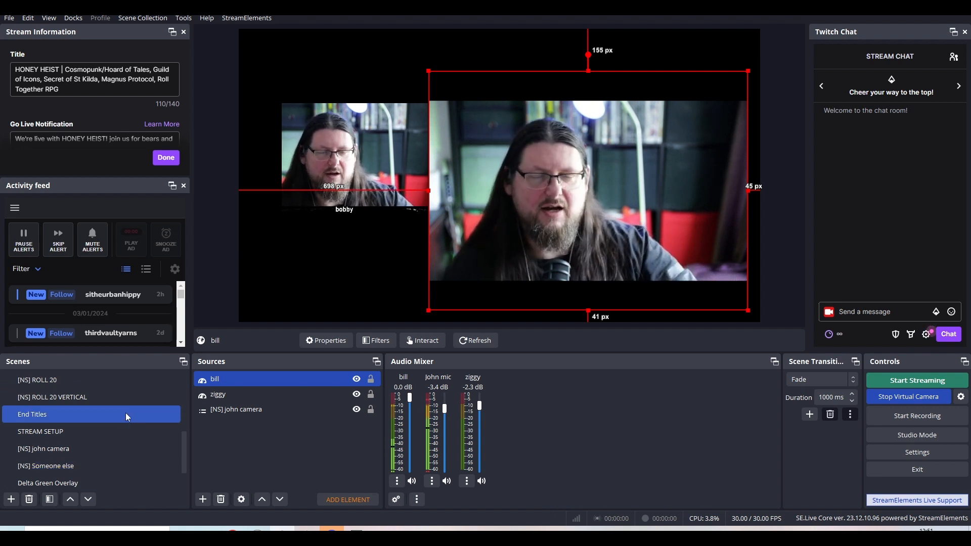
{"action": "left_click", "coordinate": [120, 433]}
{"action": "left_click", "coordinate": [119, 448]}
{"action": "left_click", "coordinate": [117, 466]}
{"action": "left_click", "coordinate": [177, 446]}
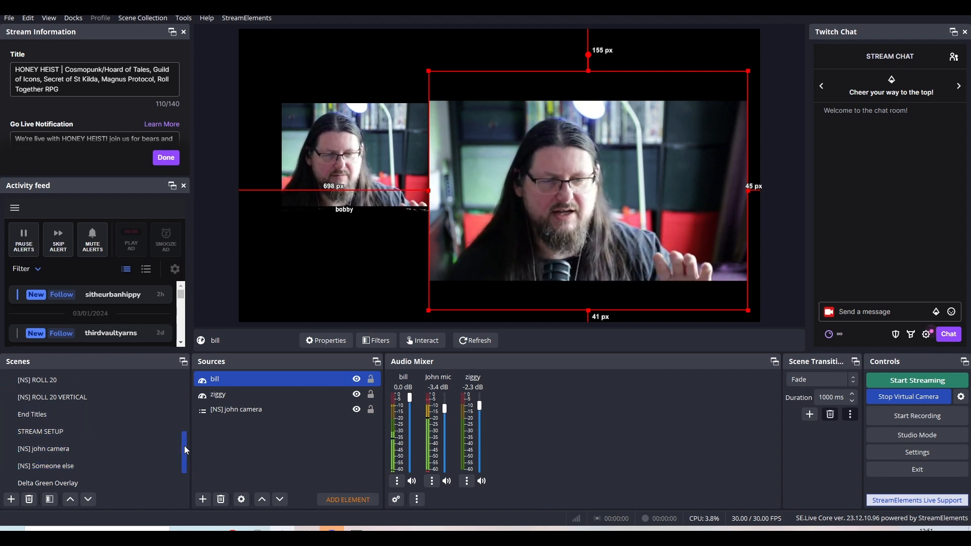
{"action": "left_click_drag", "start_coordinate": [184, 445], "coordinate": [183, 465]}
{"action": "left_click", "coordinate": [180, 463]}
{"action": "left_click", "coordinate": [172, 449]}
{"action": "left_click", "coordinate": [168, 400]}
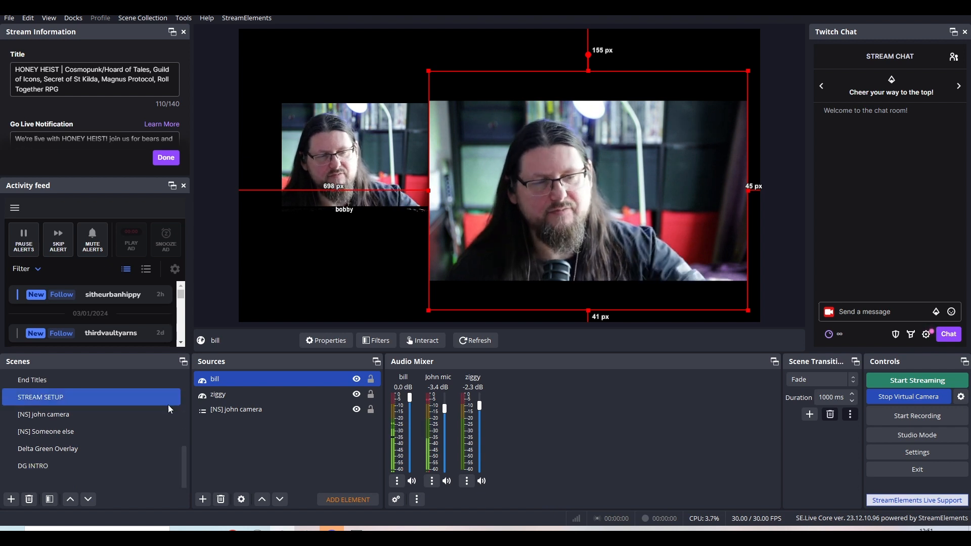
{"action": "left_click", "coordinate": [167, 433]}
{"action": "left_click", "coordinate": [178, 466]}
{"action": "left_click", "coordinate": [182, 469]}
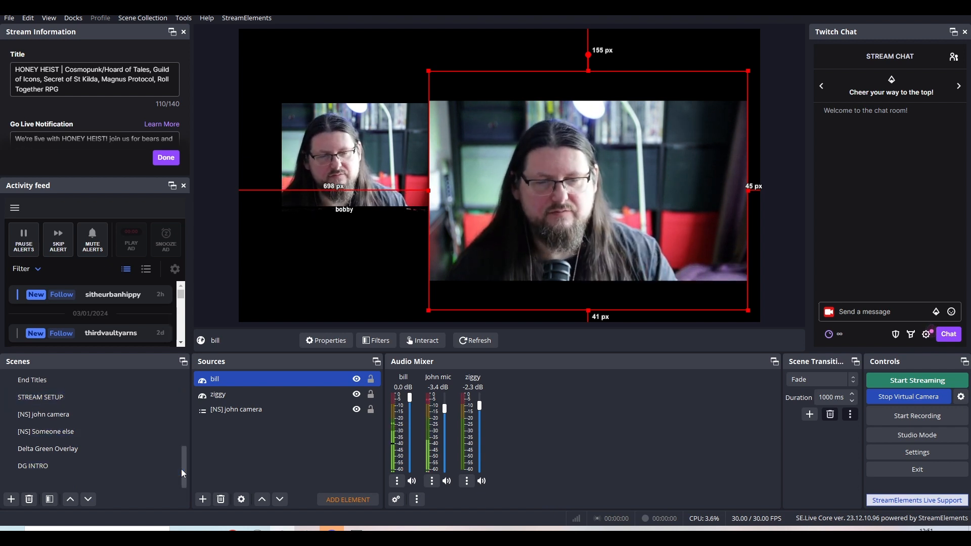
{"action": "left_click", "coordinate": [180, 469]}
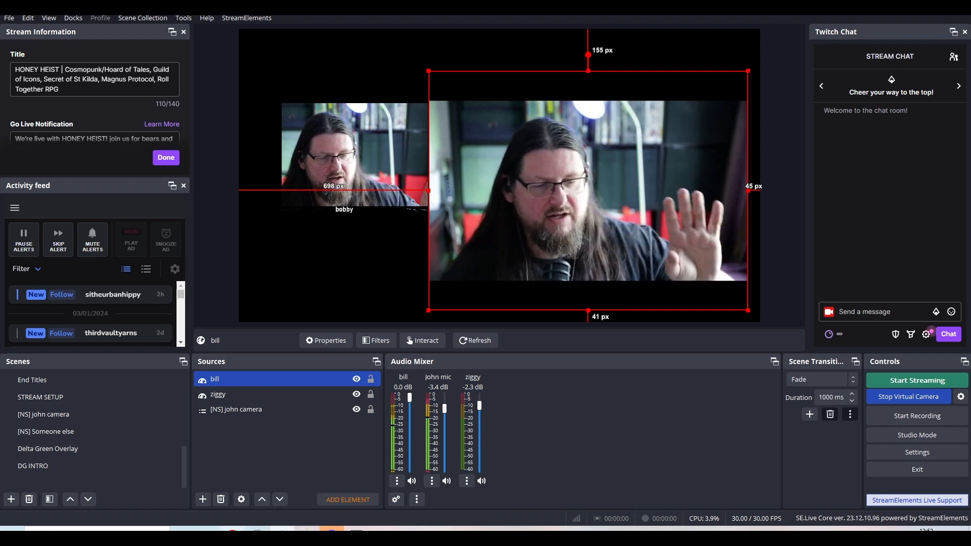
Switch to the VDO.Ninja control center window to examine the director and Bill feeds, and return to OBS.
{"action": "mouse_move", "coordinate": [260, 528]}
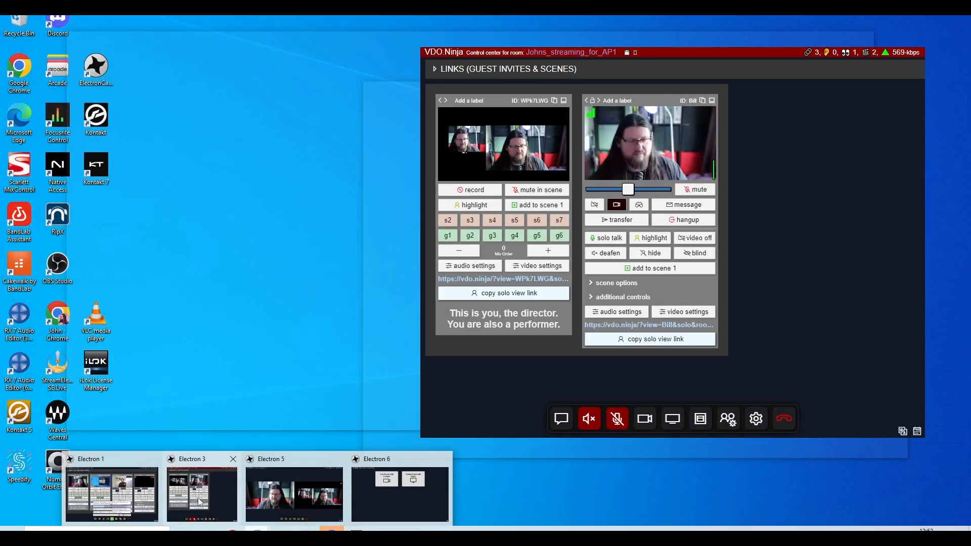
{"action": "left_click", "coordinate": [211, 503]}
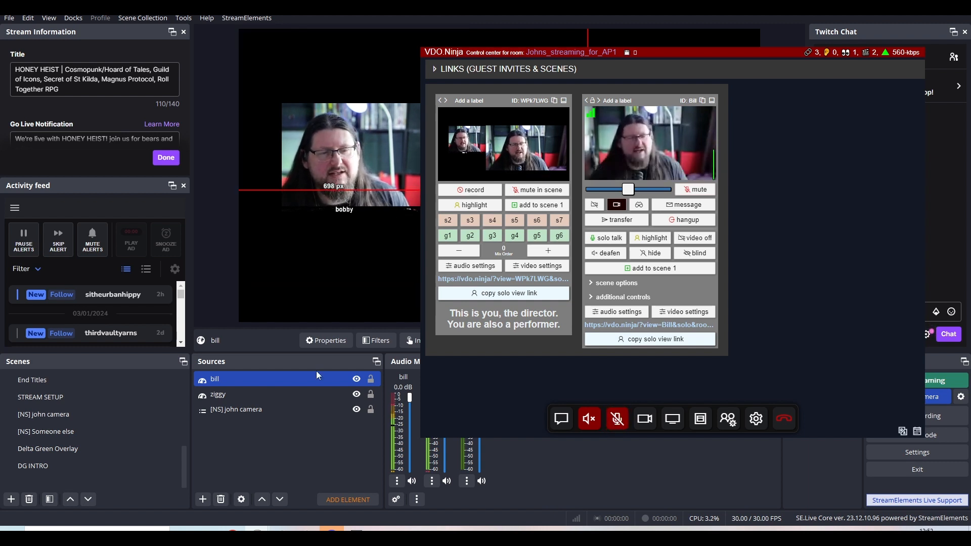
{"action": "left_click", "coordinate": [185, 472]}
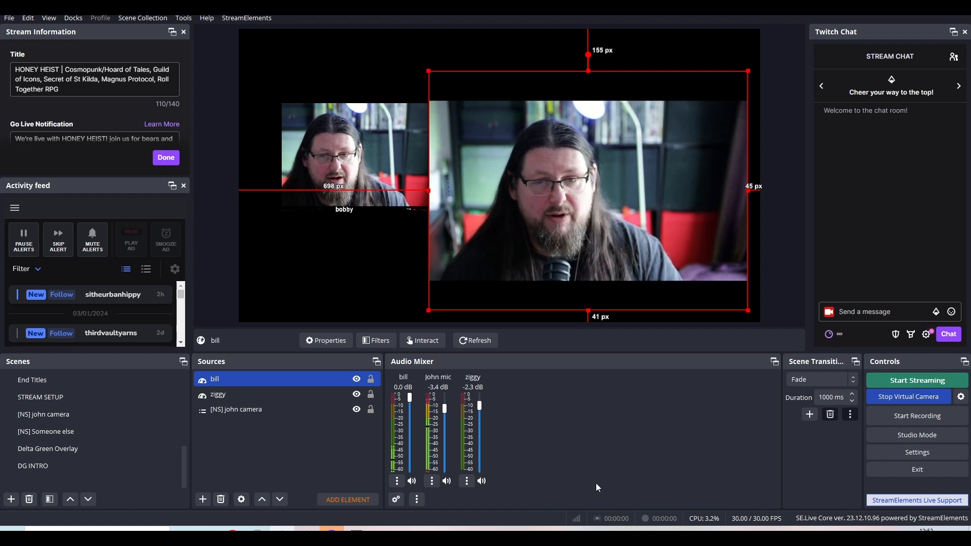
{"action": "mouse_move", "coordinate": [185, 457]}
{"action": "left_mouse_down"}
{"action": "mouse_move", "coordinate": [192, 437]}
{"action": "mouse_move", "coordinate": [193, 469]}
{"action": "mouse_move", "coordinate": [186, 458]}
{"action": "left_mouse_up"}
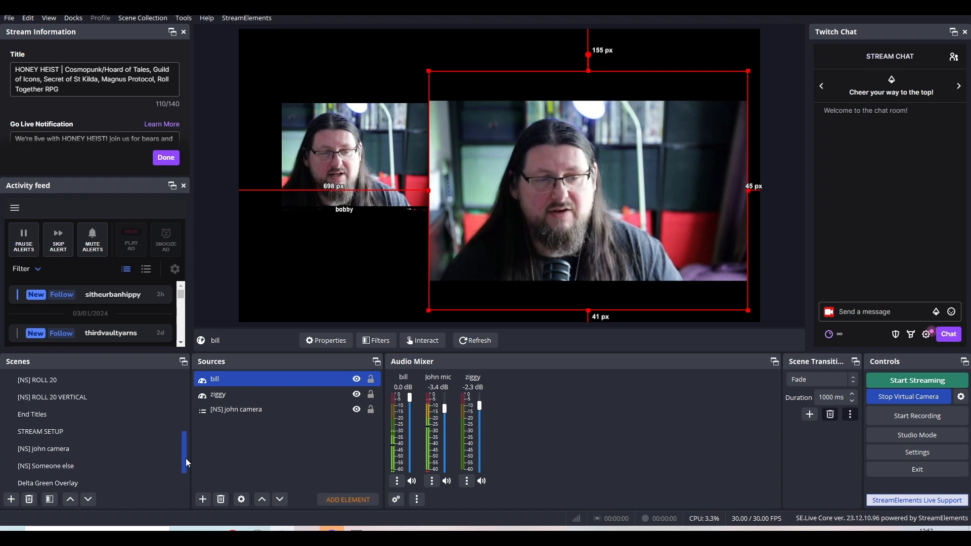
{"action": "left_click", "coordinate": [167, 19]}
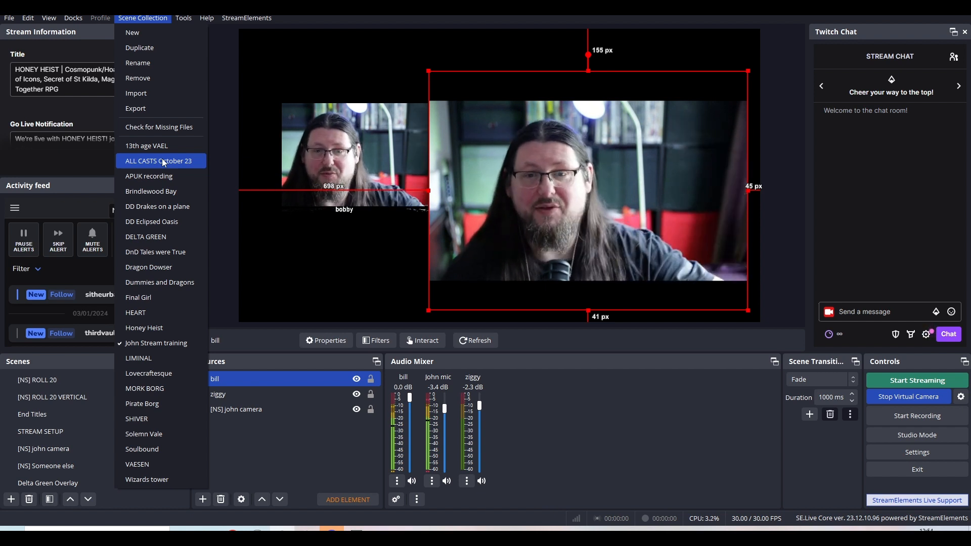
{"action": "left_click", "coordinate": [187, 10]}
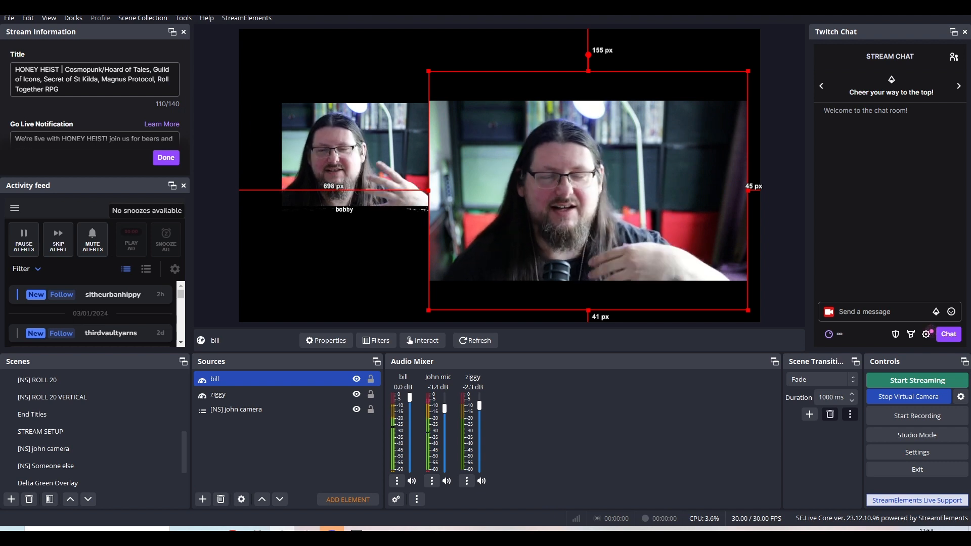
{"action": "left_click", "coordinate": [140, 19]}
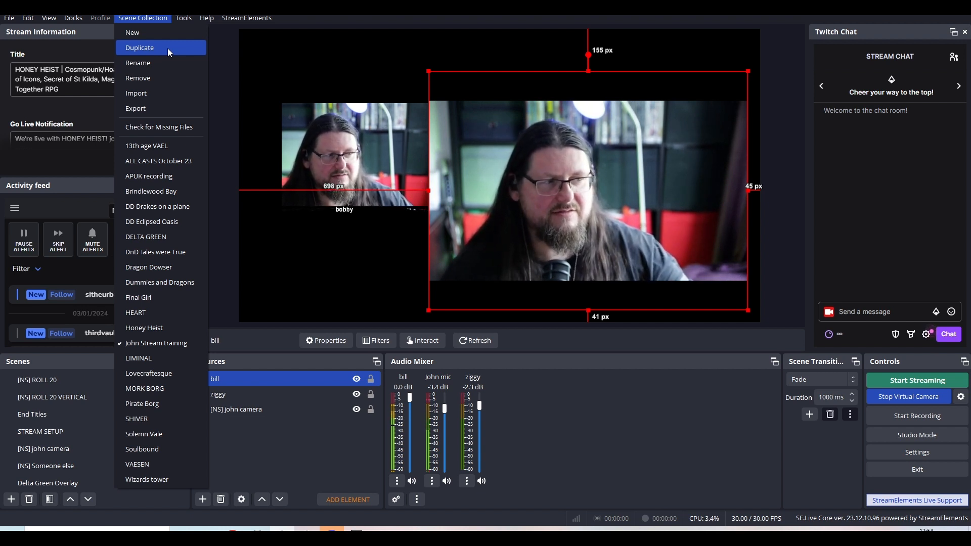
{"action": "mouse_move", "coordinate": [184, 17]}
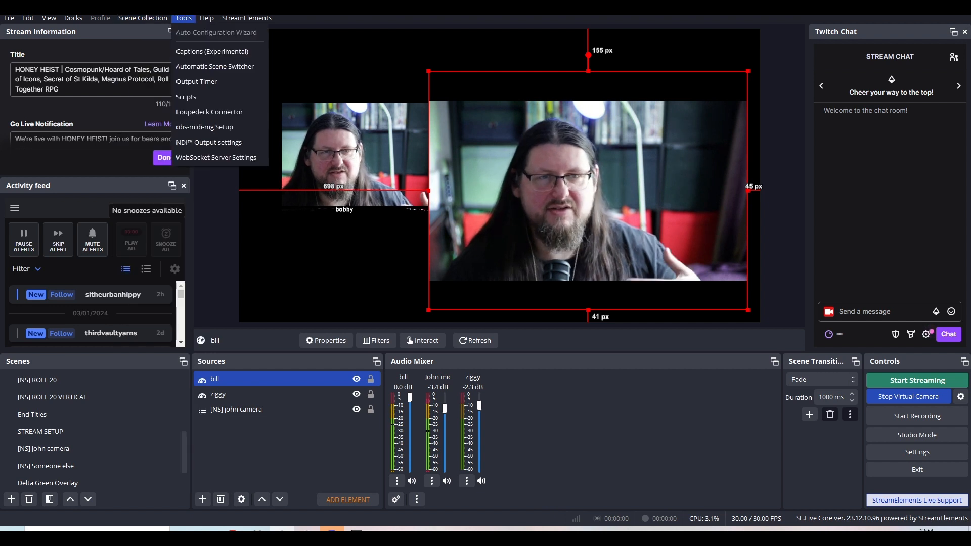
{"action": "key", "text": "Escape"}
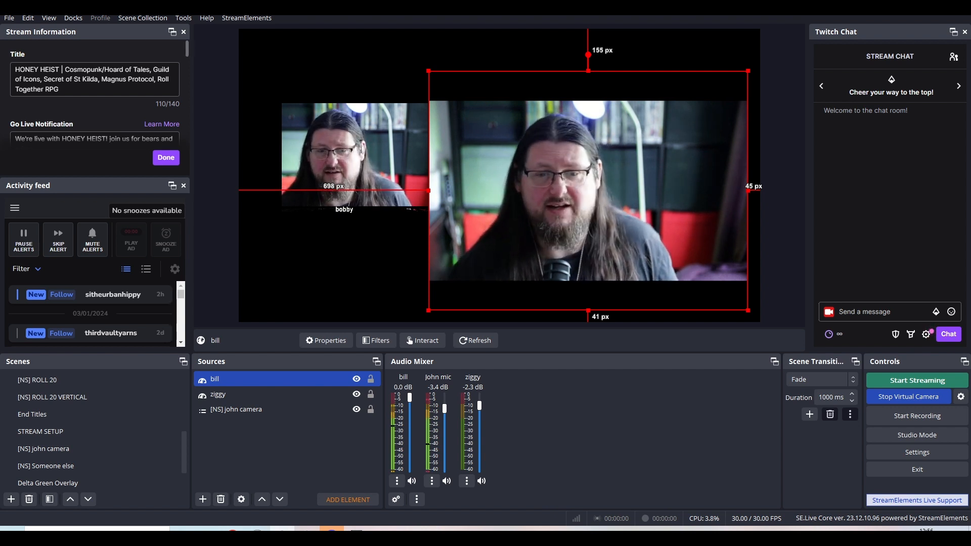
Enlarge and reposition the bill source to nearly fill the canvas, about 32 px from its left edge and flush with its right edge.
{"action": "left_click_drag", "start_coordinate": [429, 310], "coordinate": [263, 325]}
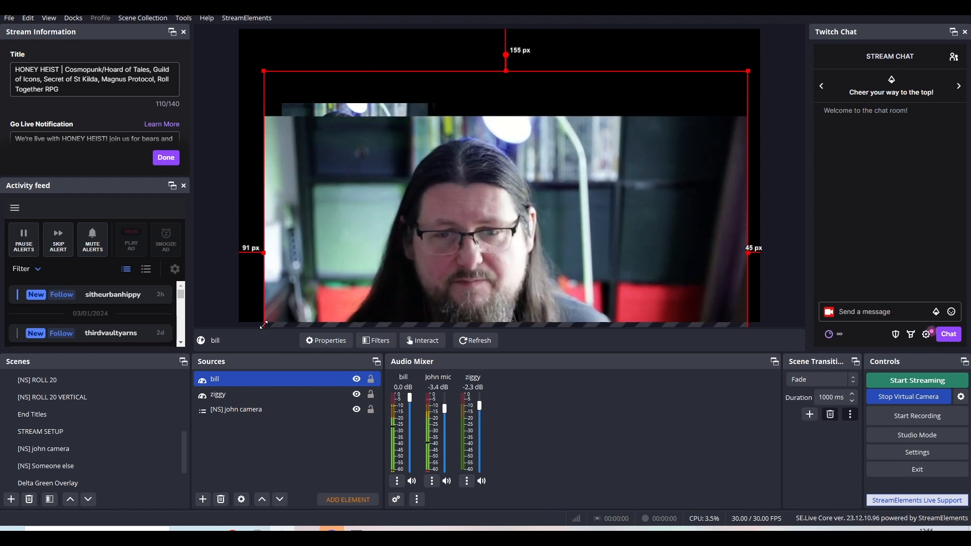
{"action": "left_click_drag", "start_coordinate": [433, 248], "coordinate": [417, 163]}
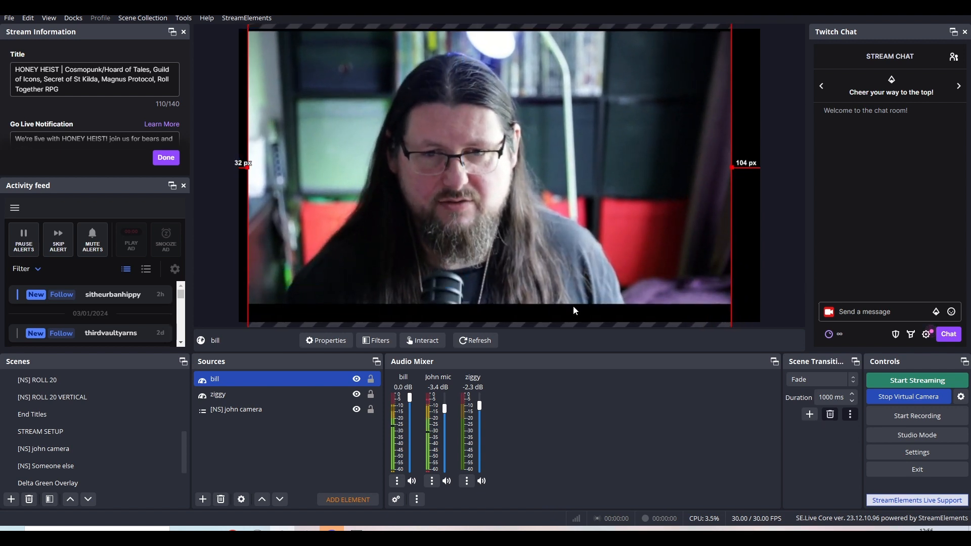
{"action": "left_click_drag", "start_coordinate": [732, 167], "coordinate": [763, 174]}
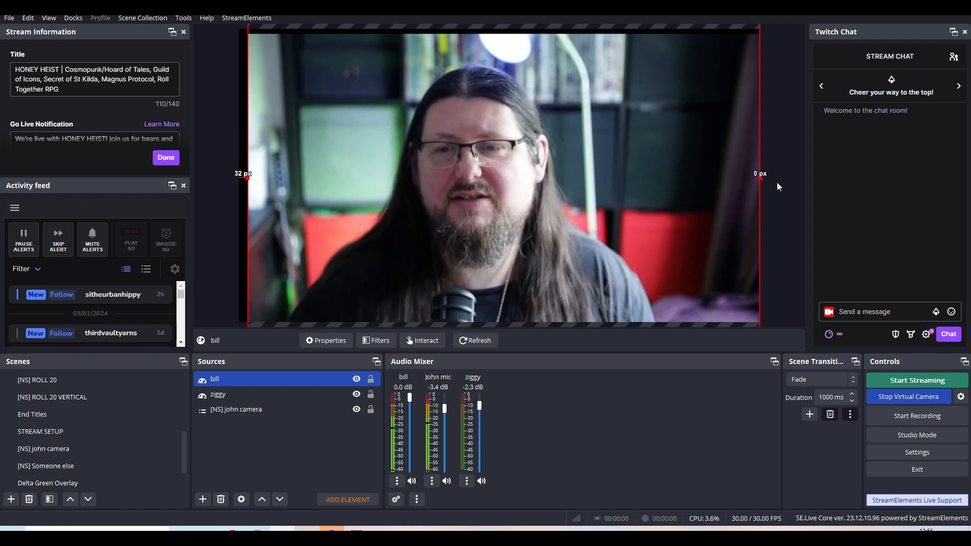
{"action": "left_click", "coordinate": [777, 184]}
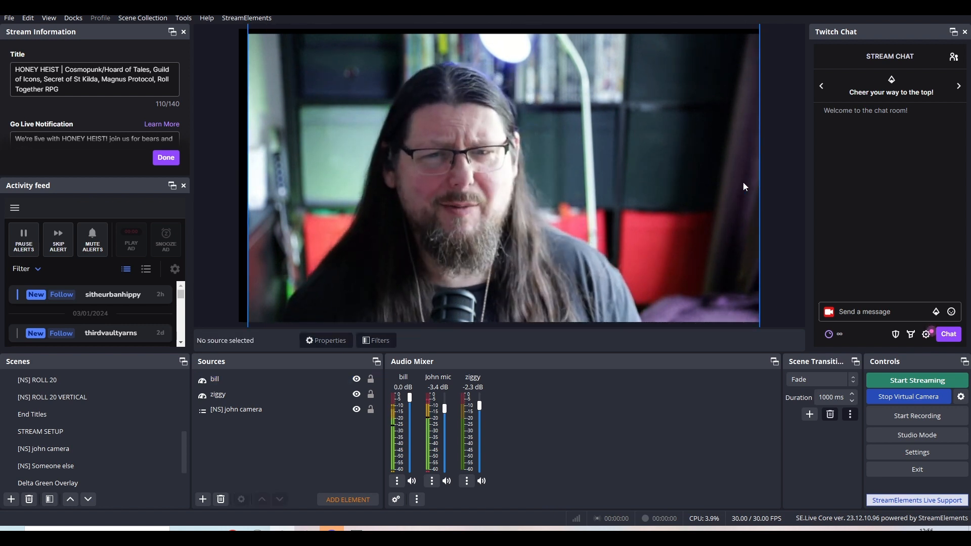
{"action": "left_click", "coordinate": [717, 185]}
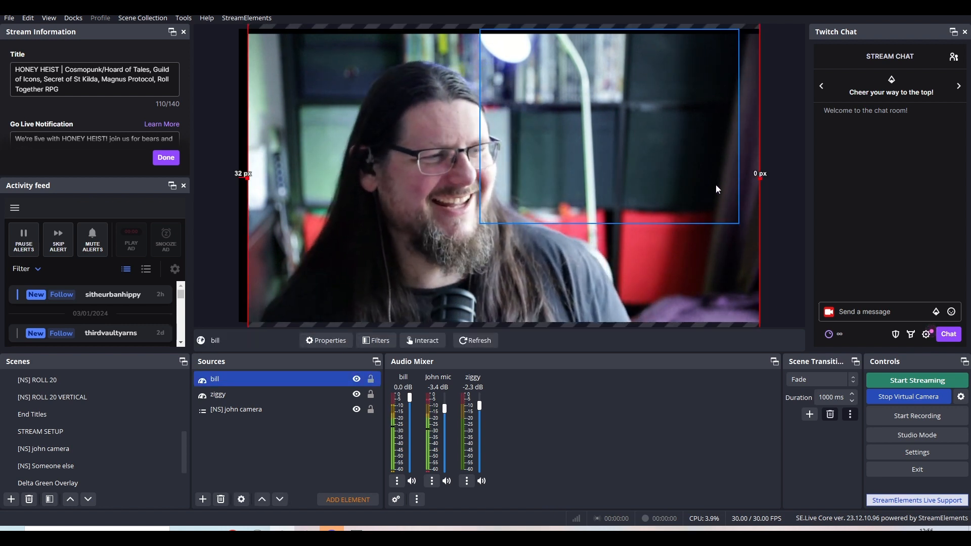